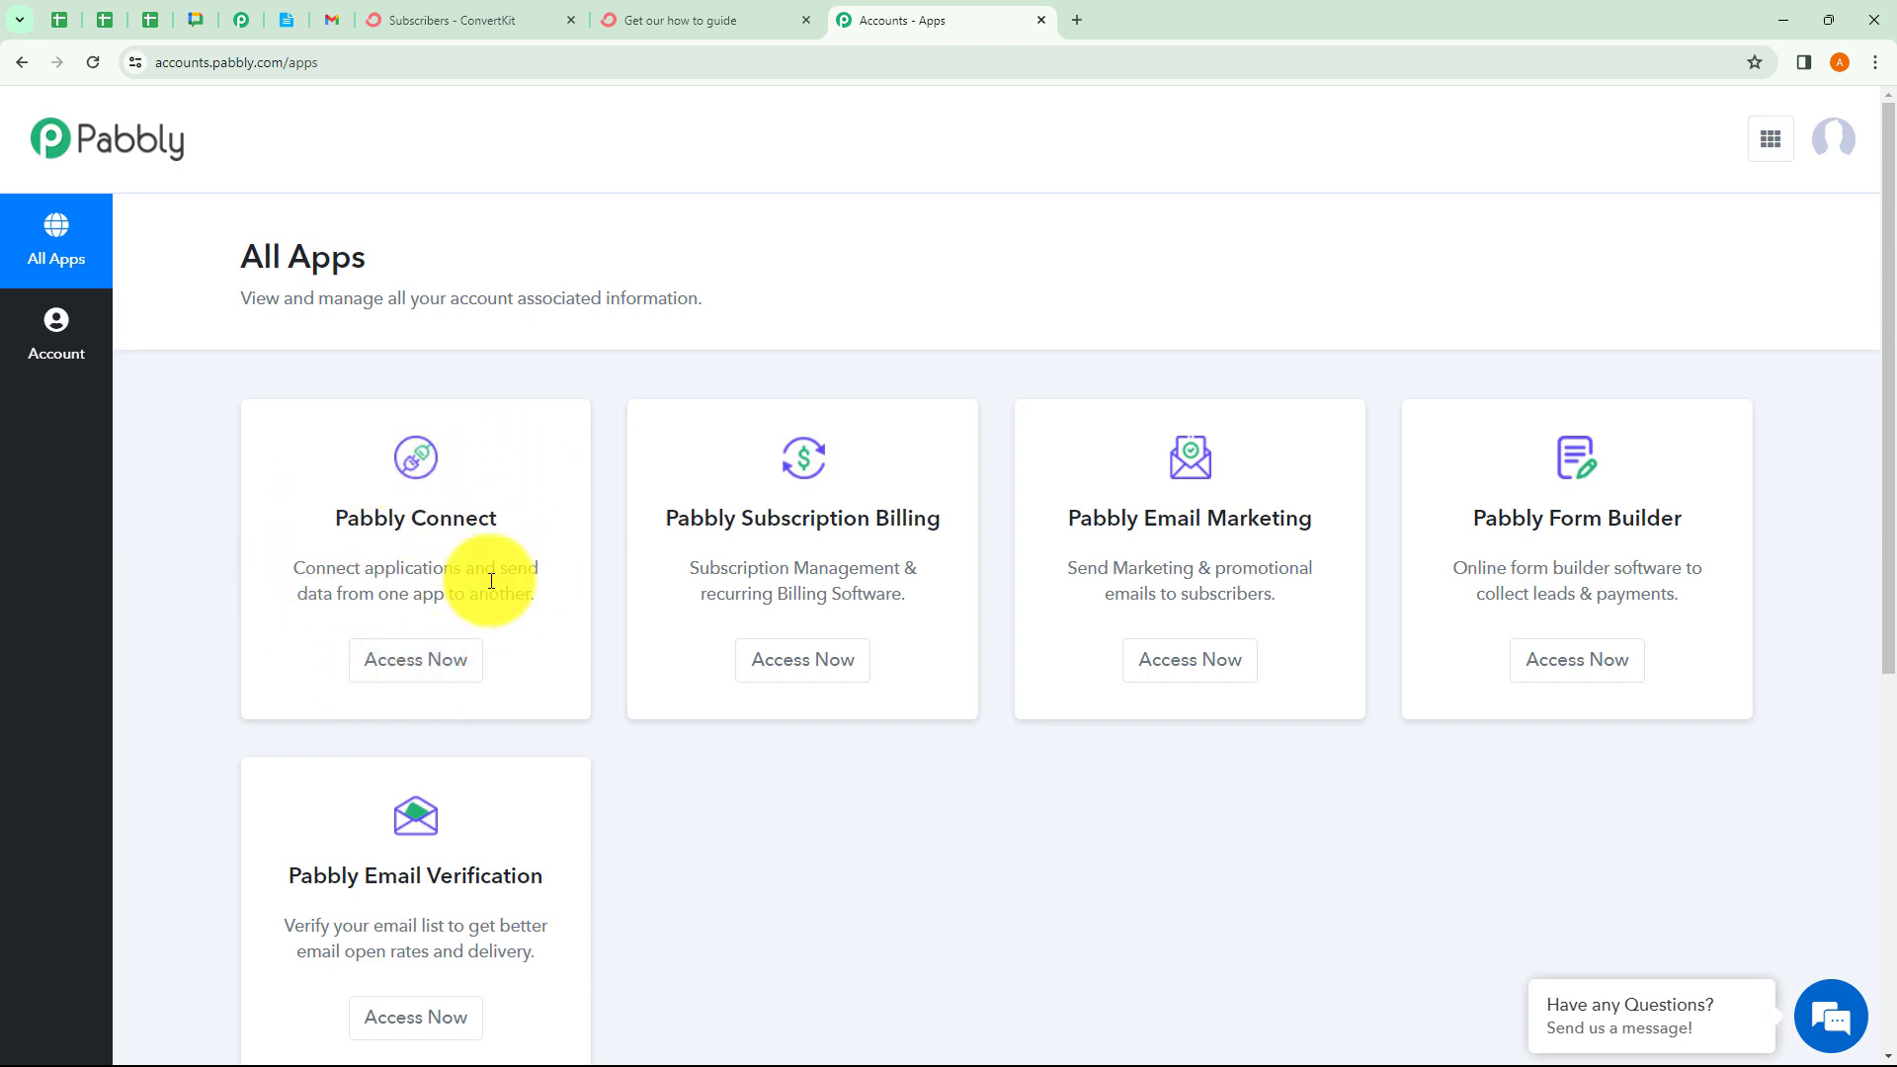
Open Pabbly Connect from the list of all apps
{"action": "left_click", "coordinate": [414, 662]}
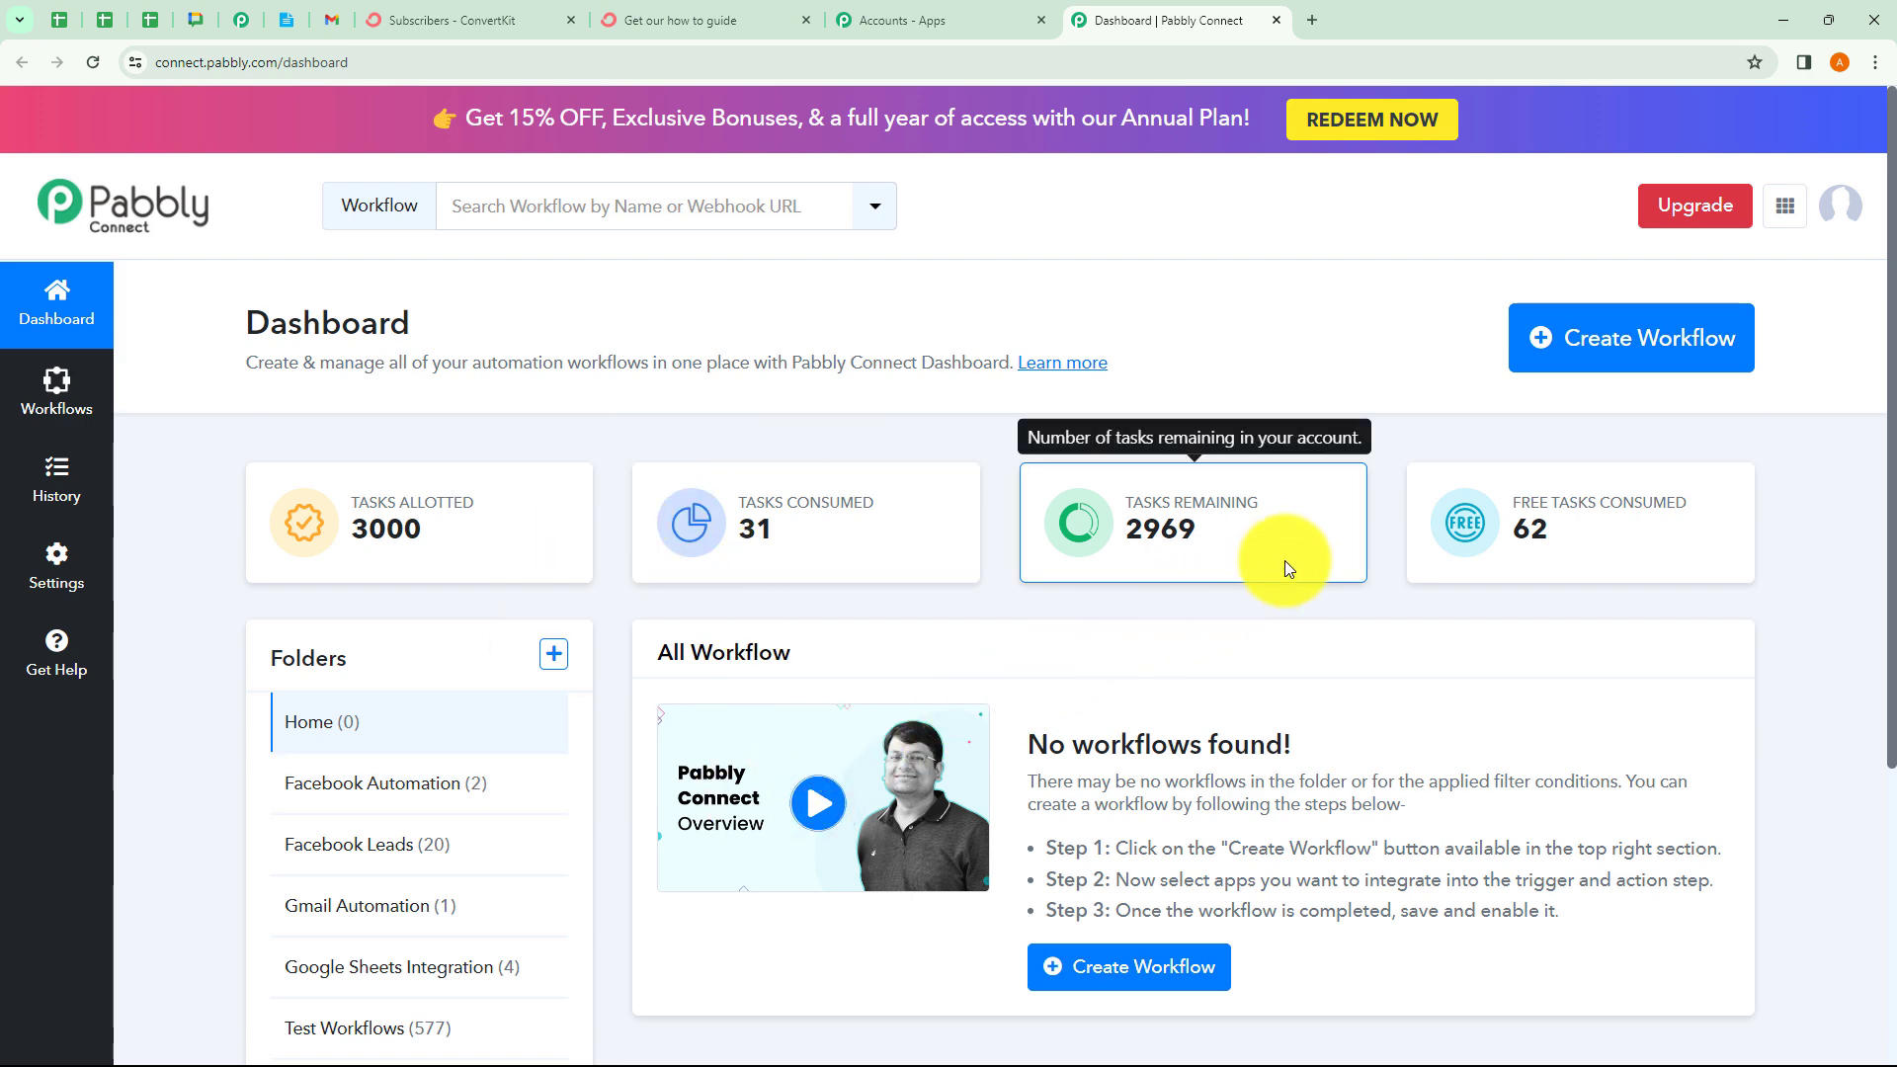
{"action": "left_click", "coordinate": [1601, 361]}
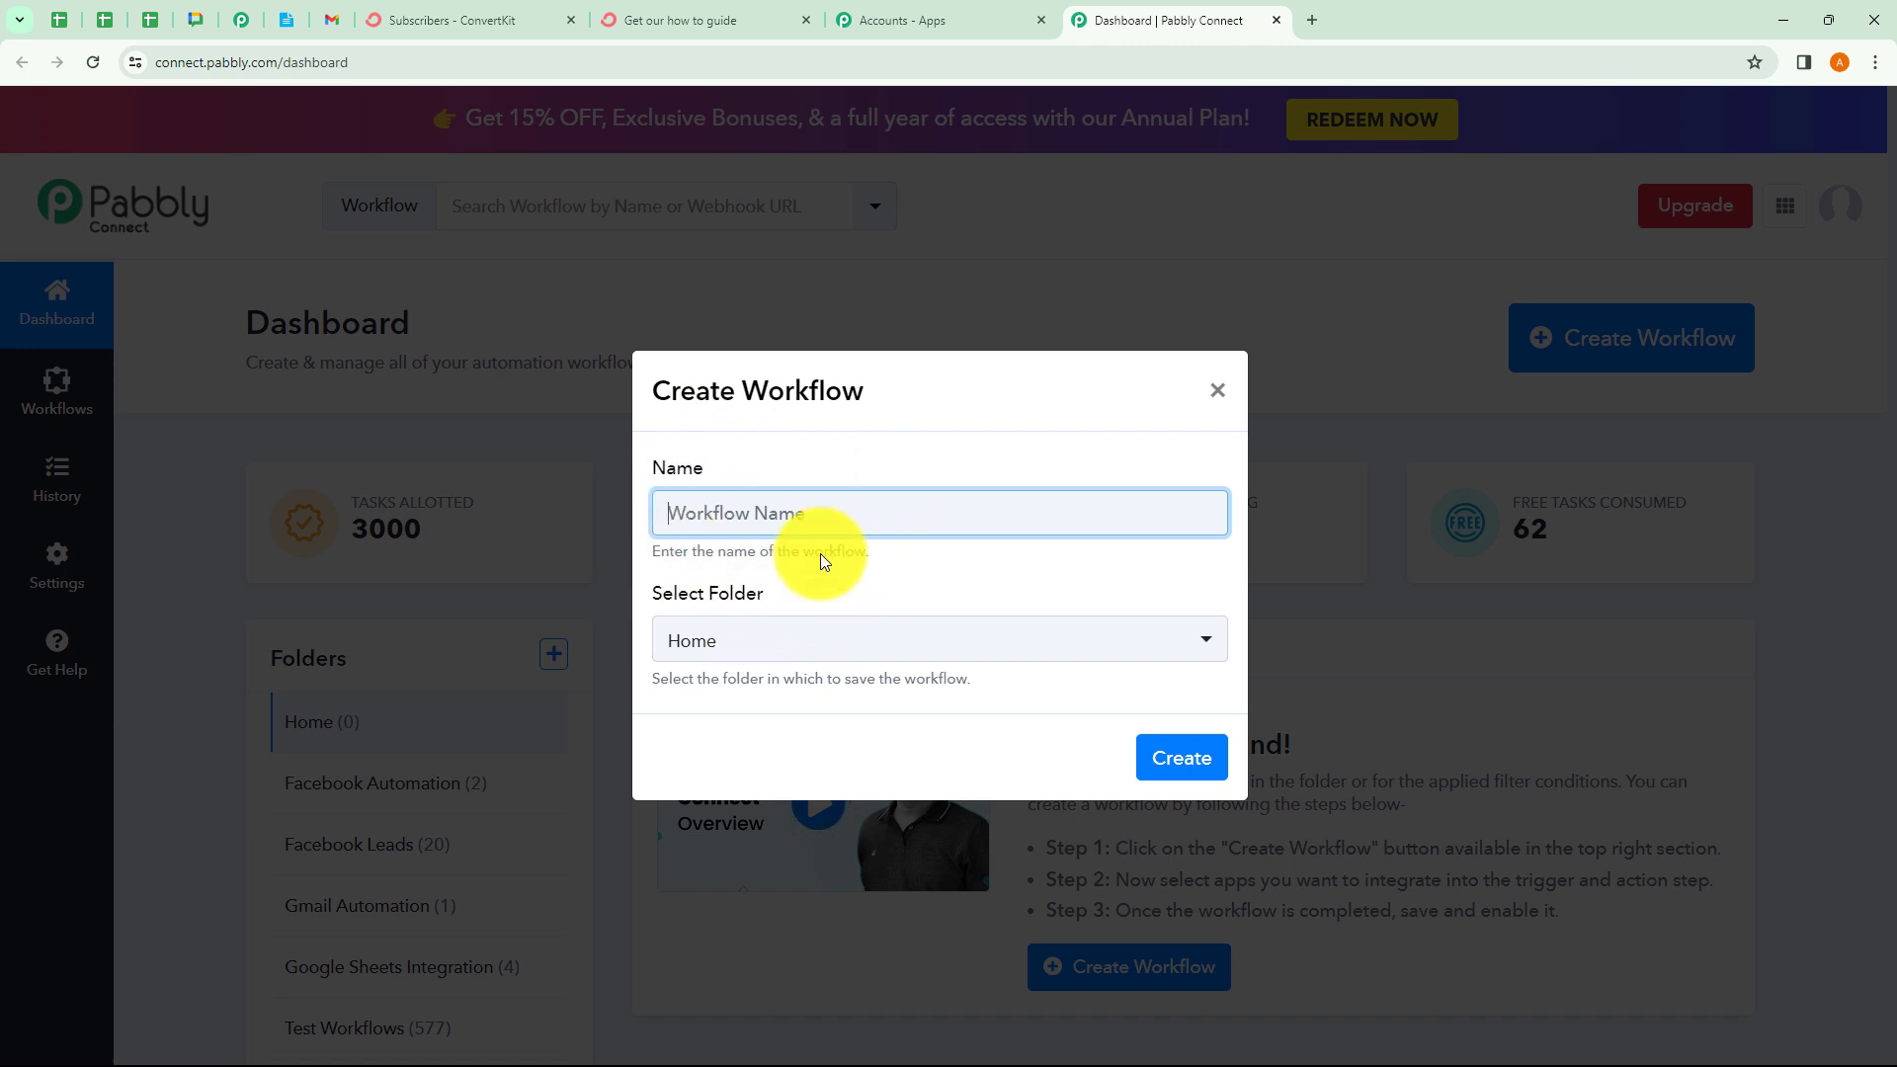
{"action": "left_click_drag", "start_coordinate": [657, 549], "coordinate": [893, 555]}
{"action": "left_click", "coordinate": [897, 561]}
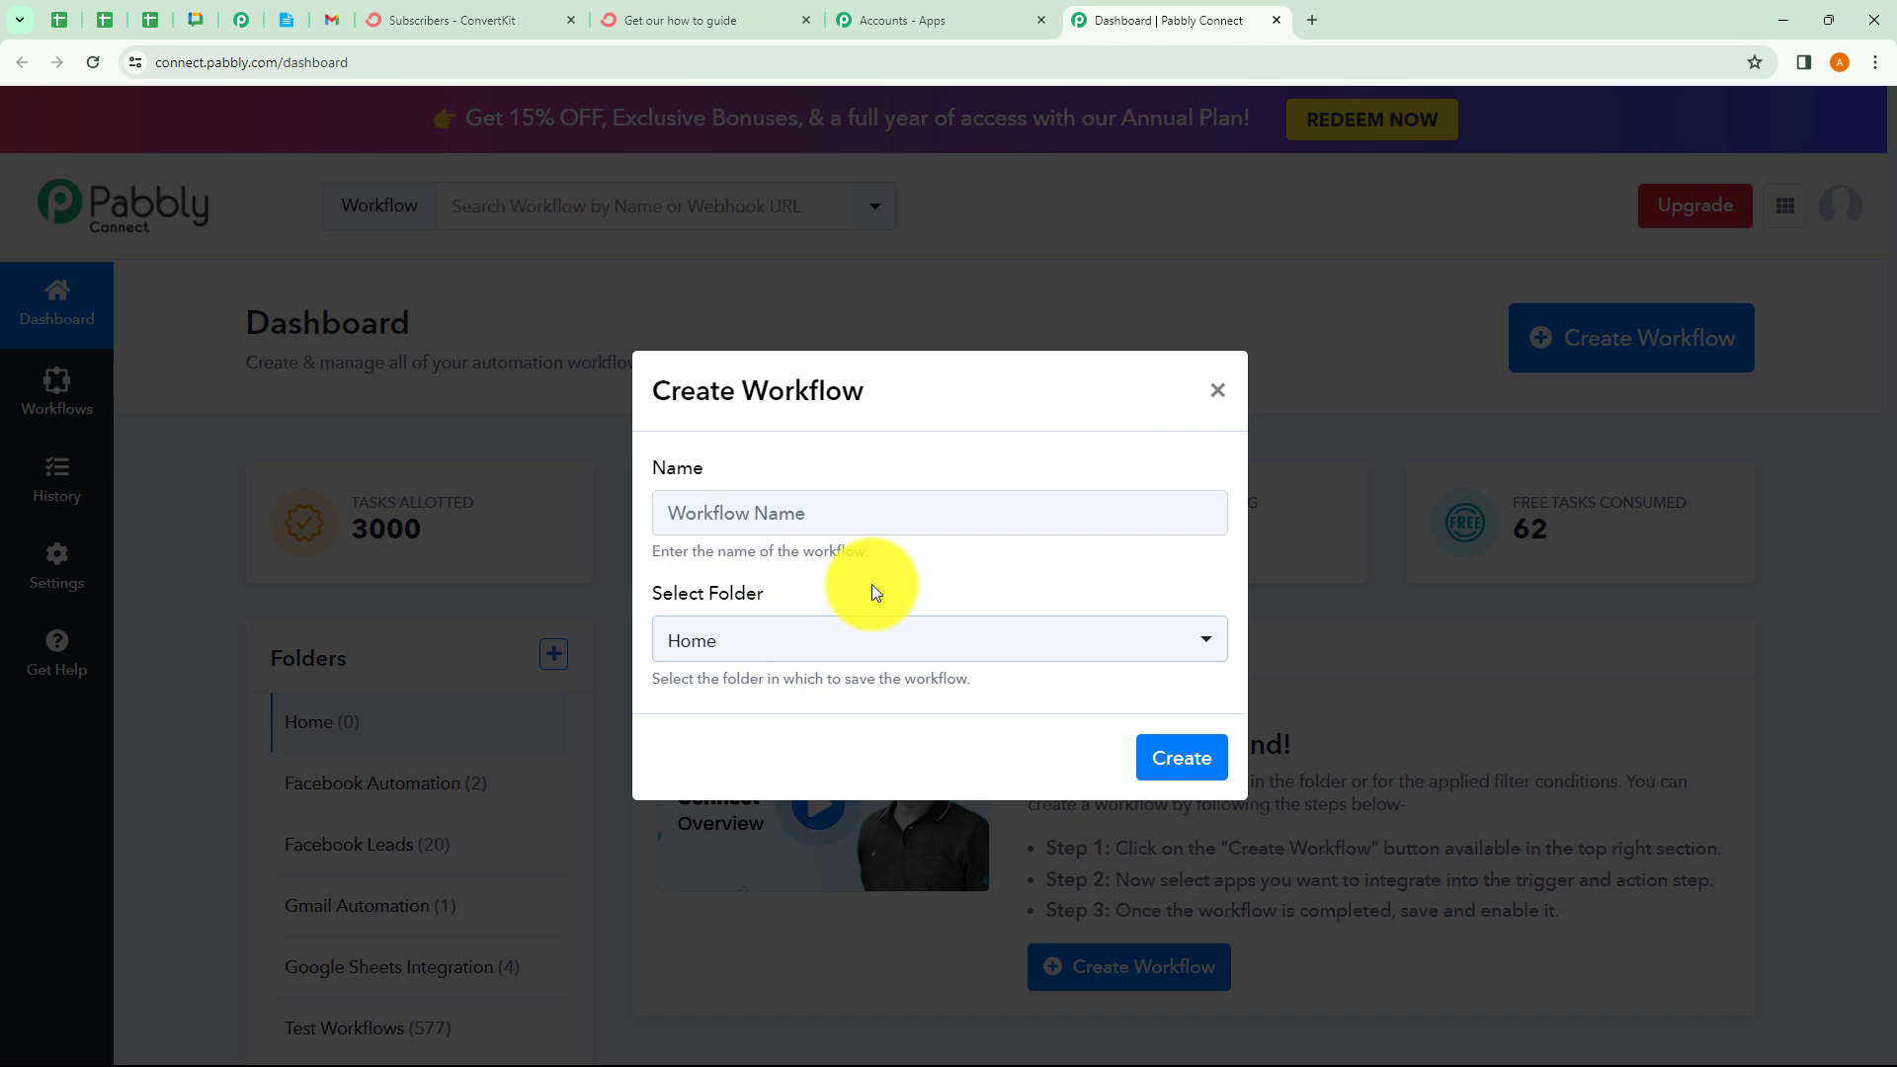
{"action": "left_click", "coordinate": [741, 645]}
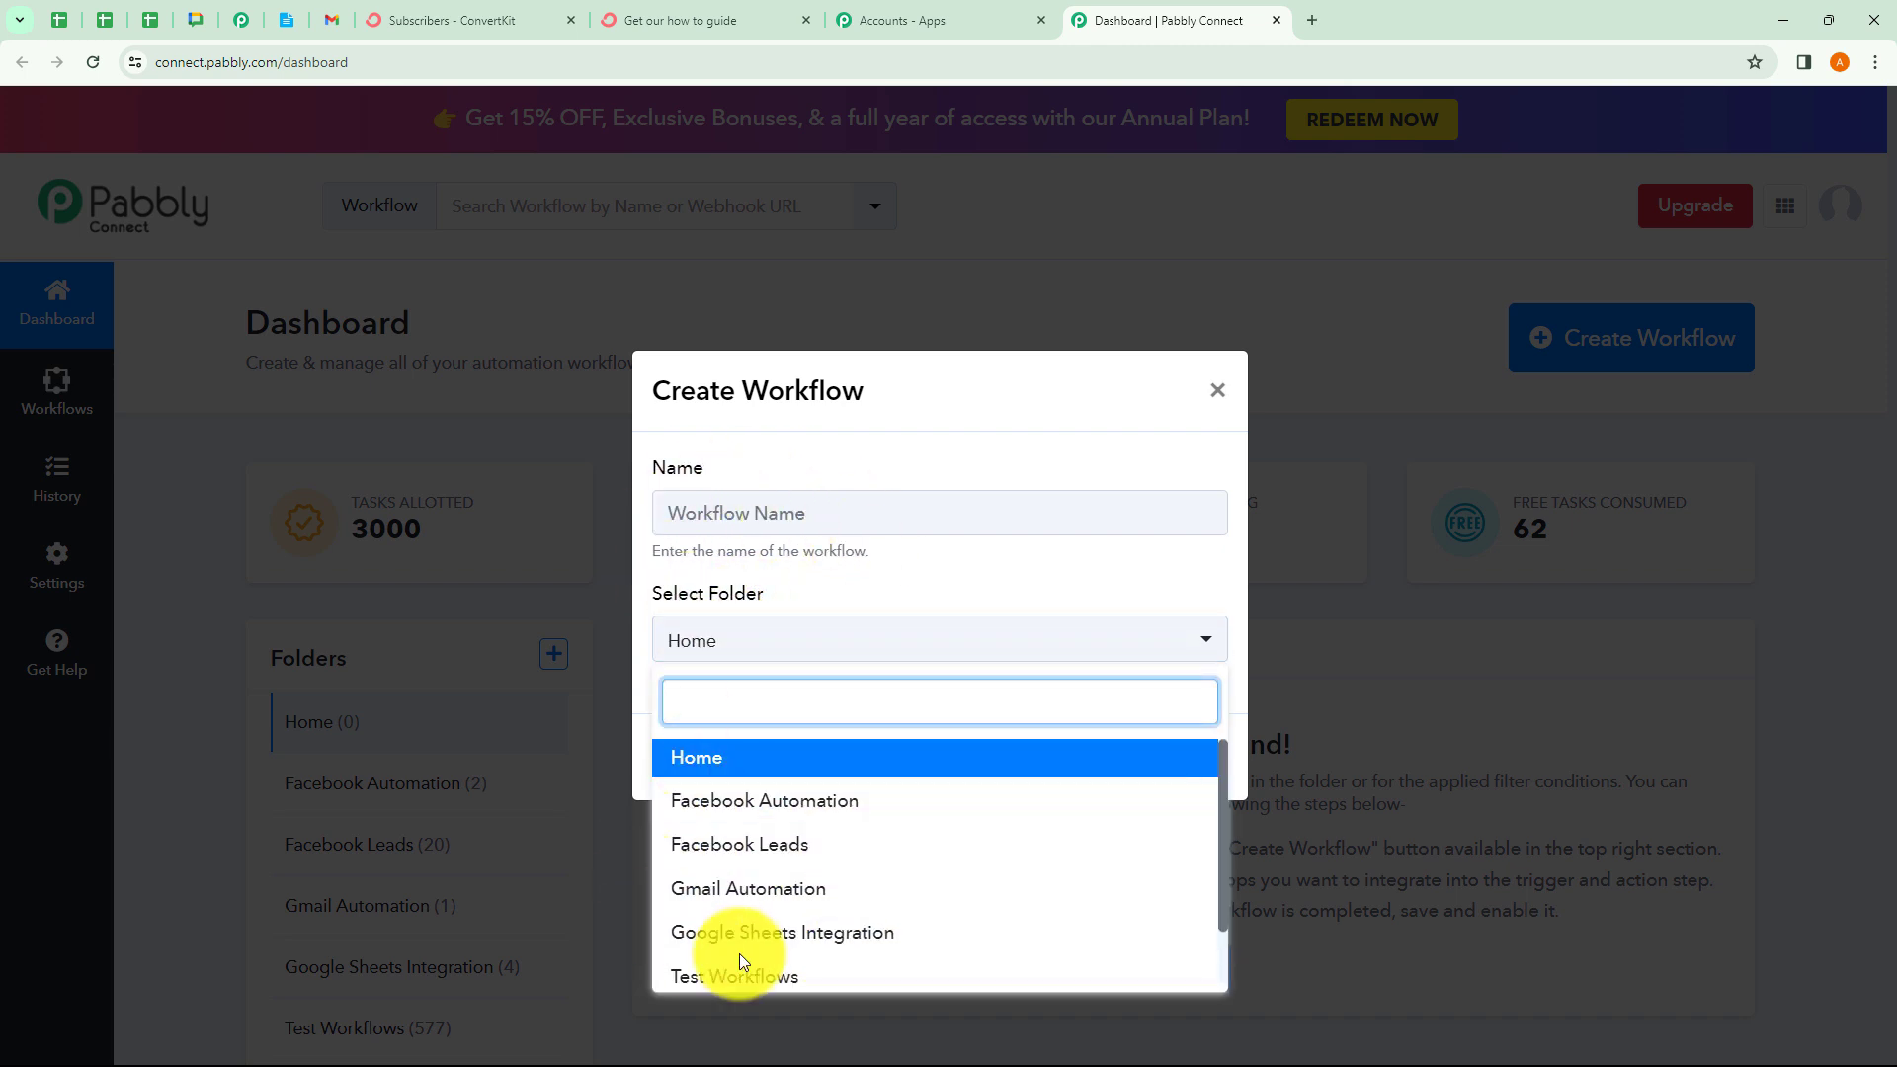
{"action": "left_click", "coordinate": [940, 583]}
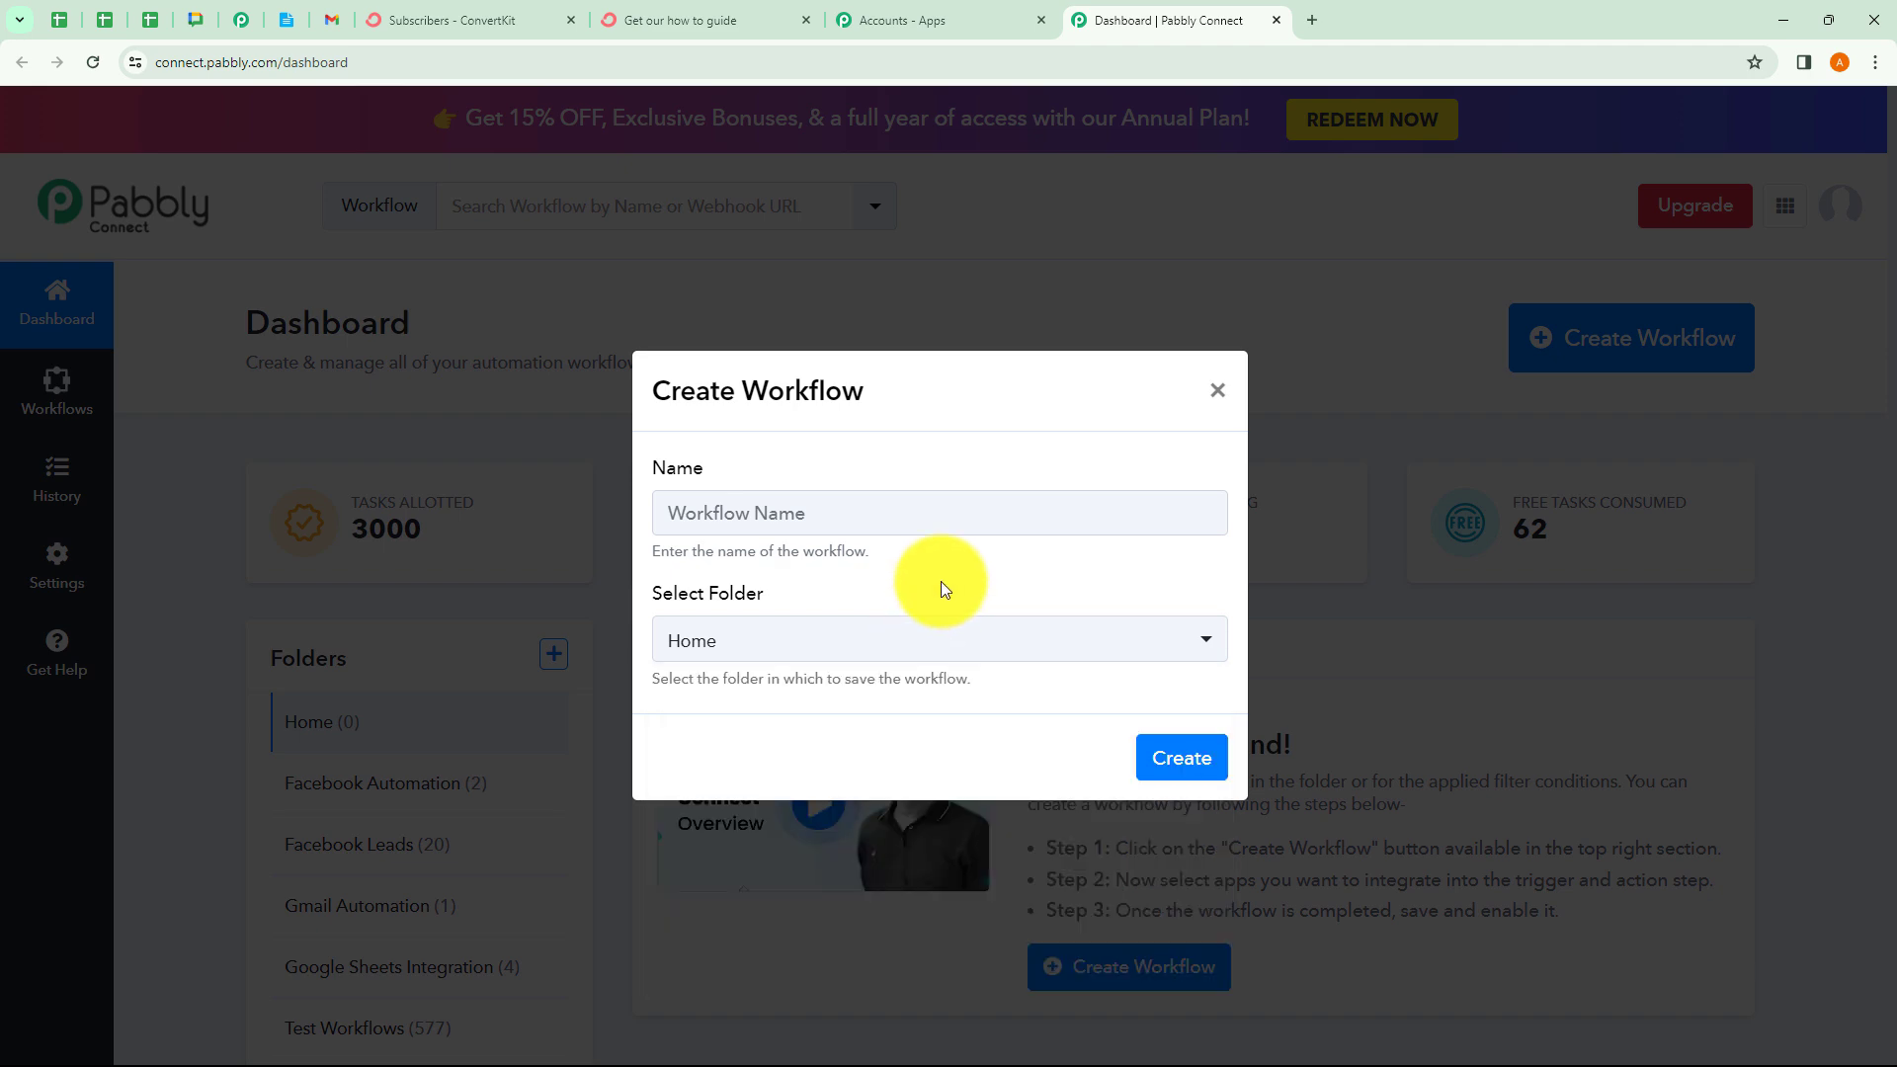
{"action": "left_click", "coordinate": [1218, 391]}
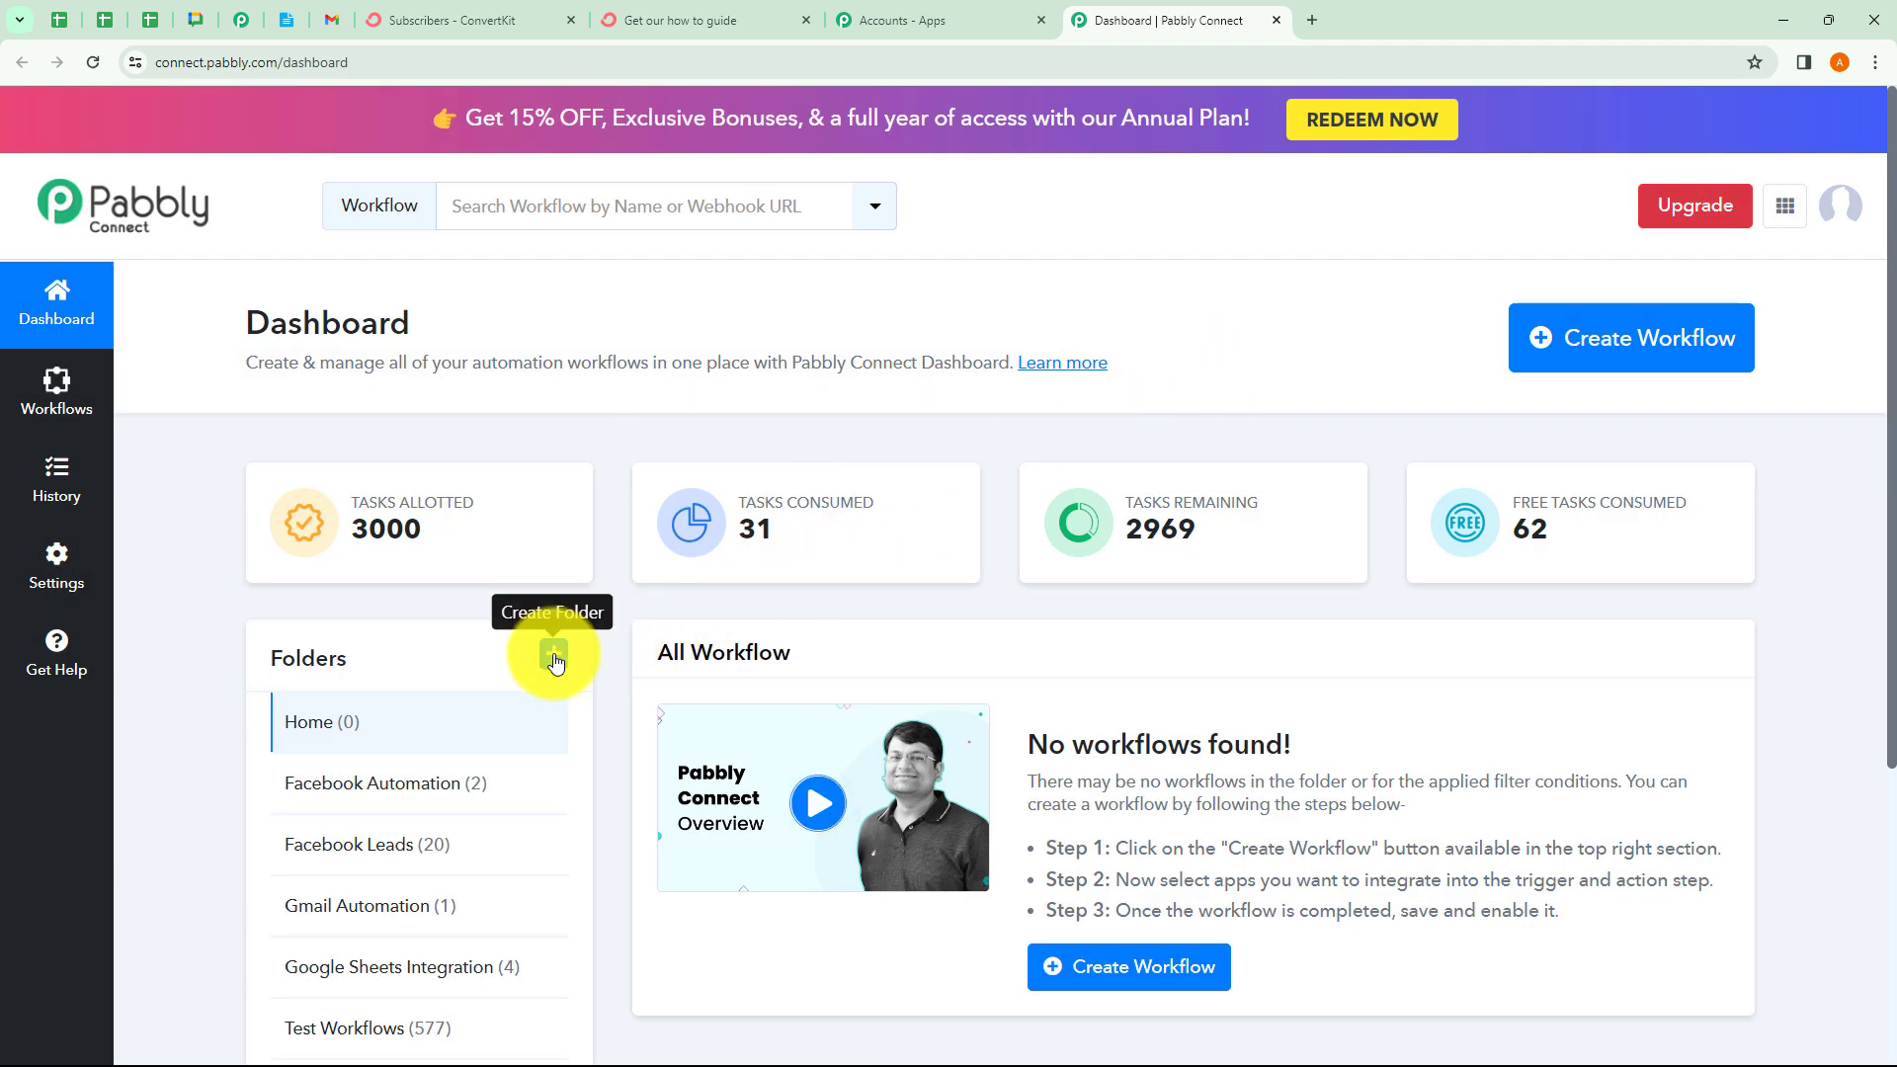
{"action": "left_click", "coordinate": [555, 659]}
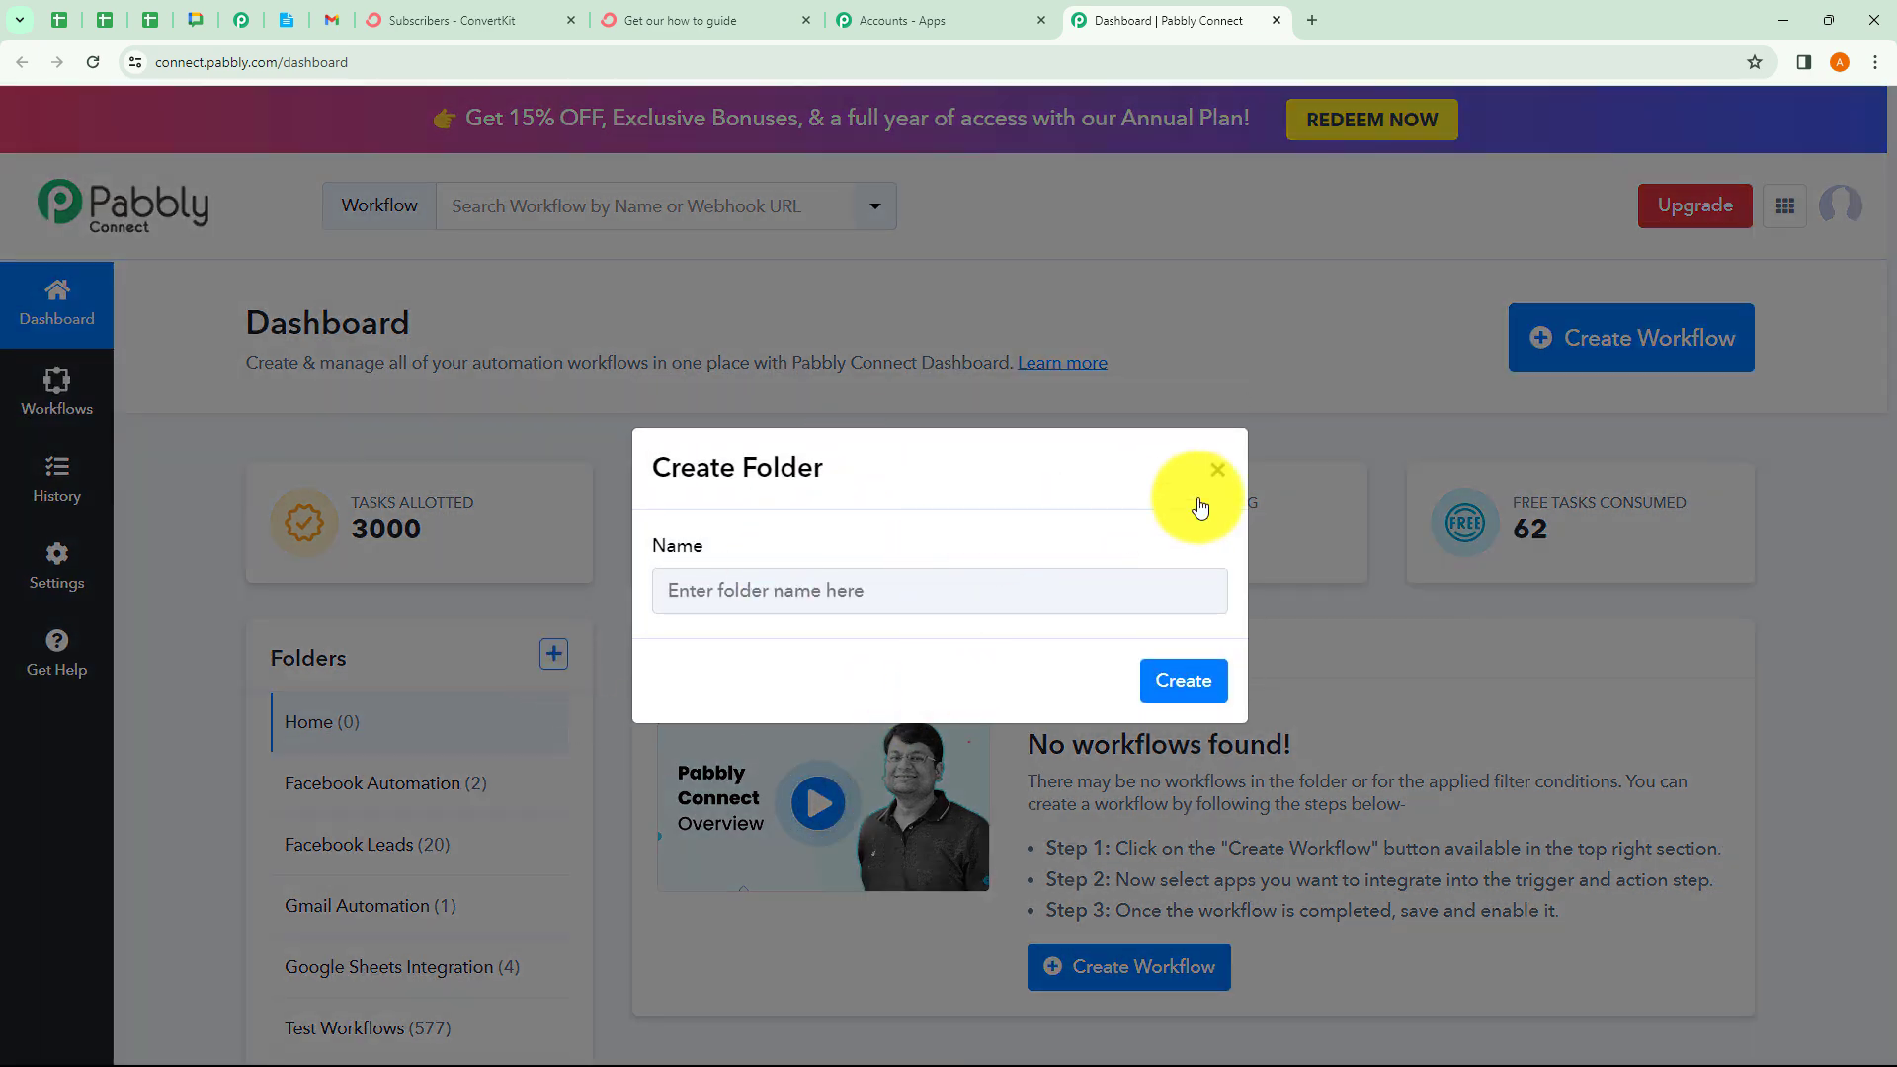
{"action": "left_click", "coordinate": [1217, 471]}
Create a workflow named "Send Email with Tag to ConvertKit Subscriber" in the Gmail Automation folder
{"action": "left_click", "coordinate": [1570, 341]}
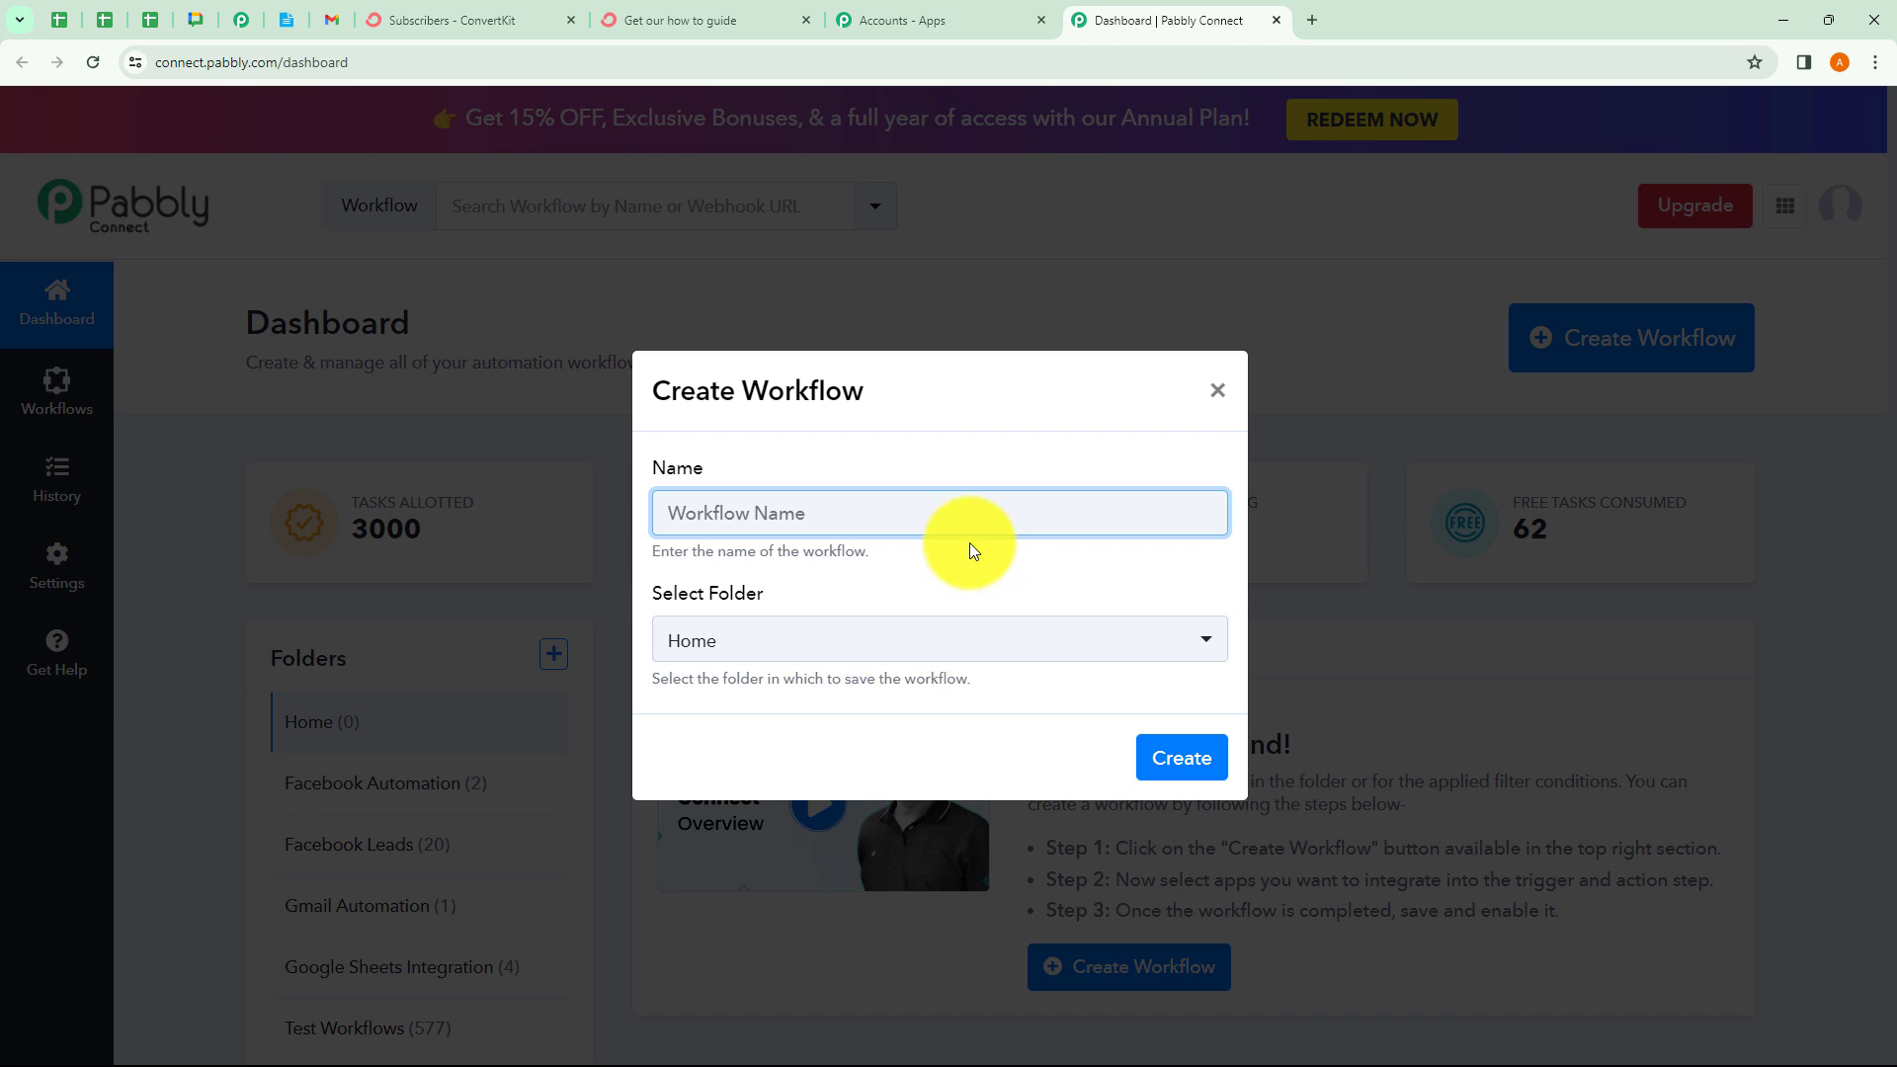
{"action": "type", "text": "Send Email with Tag to ConvertKit Subscriber"}
{"action": "left_click_drag", "start_coordinate": [701, 517], "coordinate": [1035, 512]}
{"action": "left_click", "coordinate": [1011, 559]}
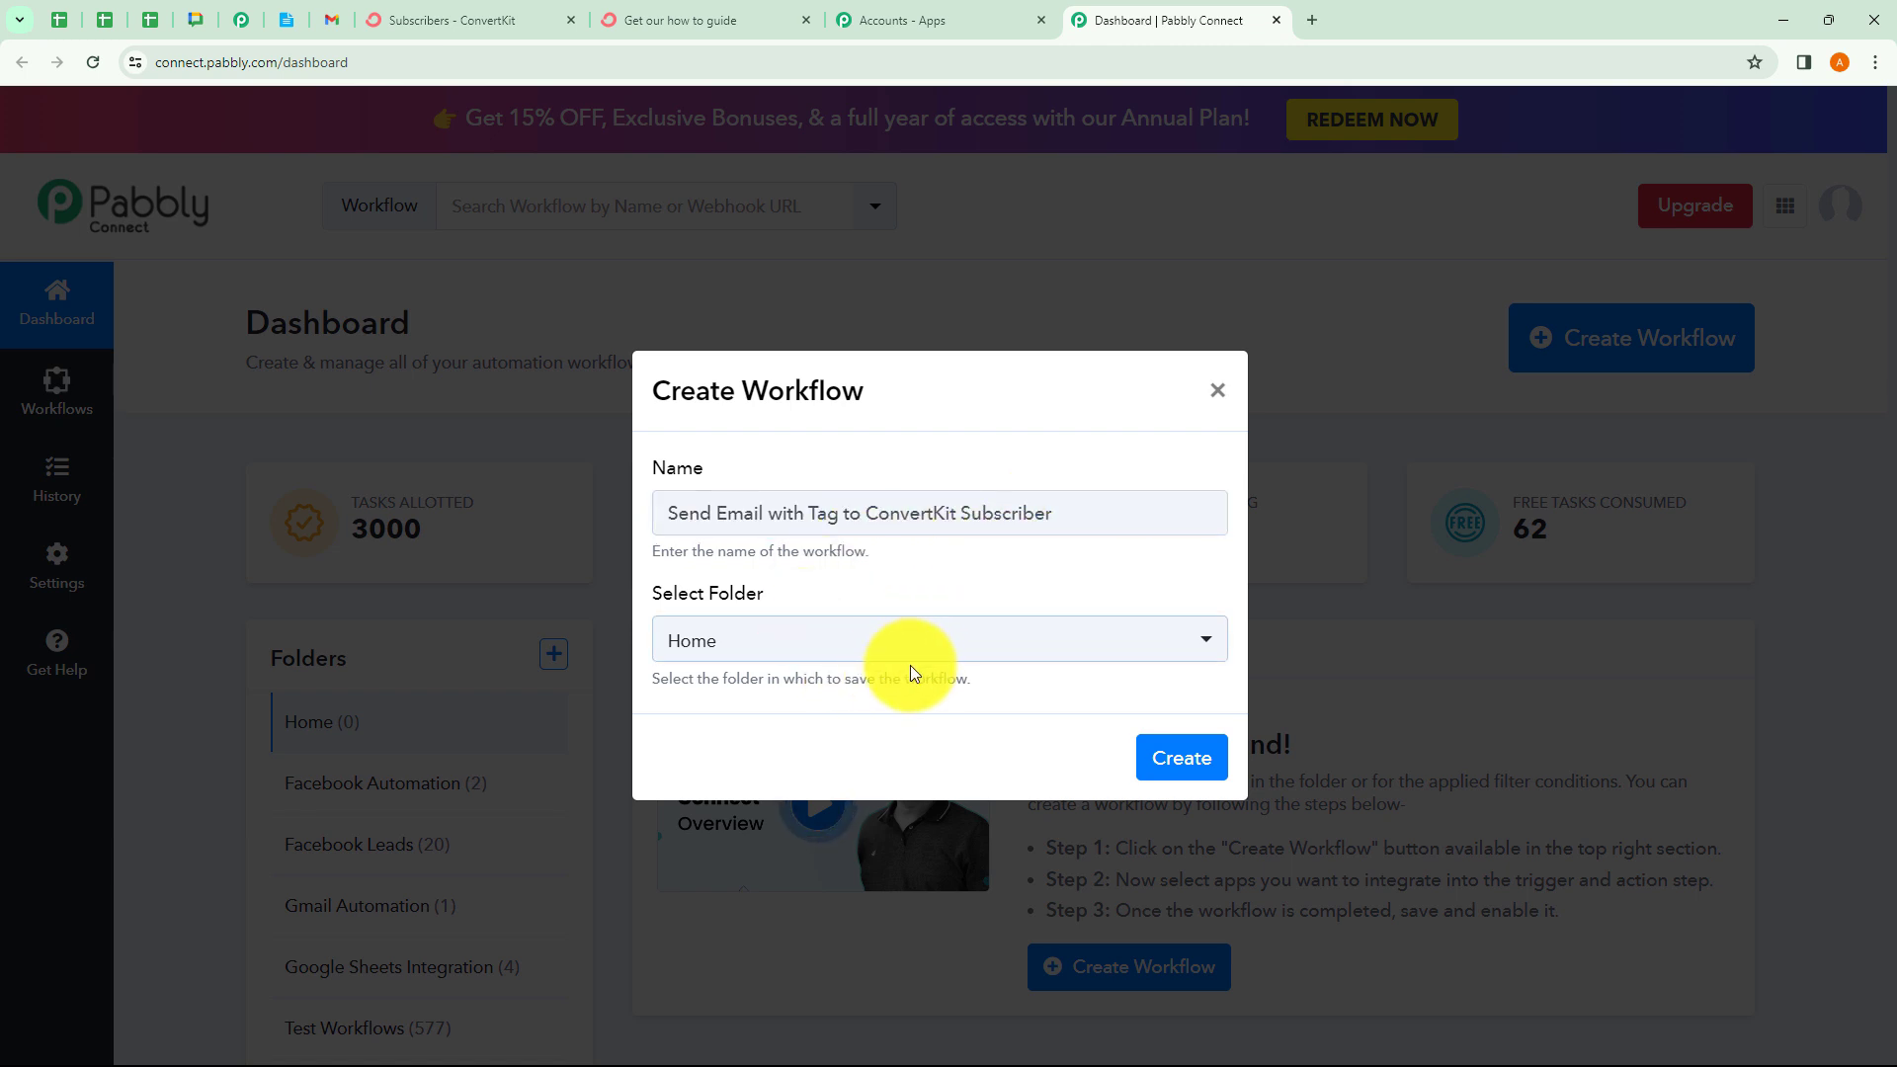
{"action": "left_click", "coordinate": [840, 654]}
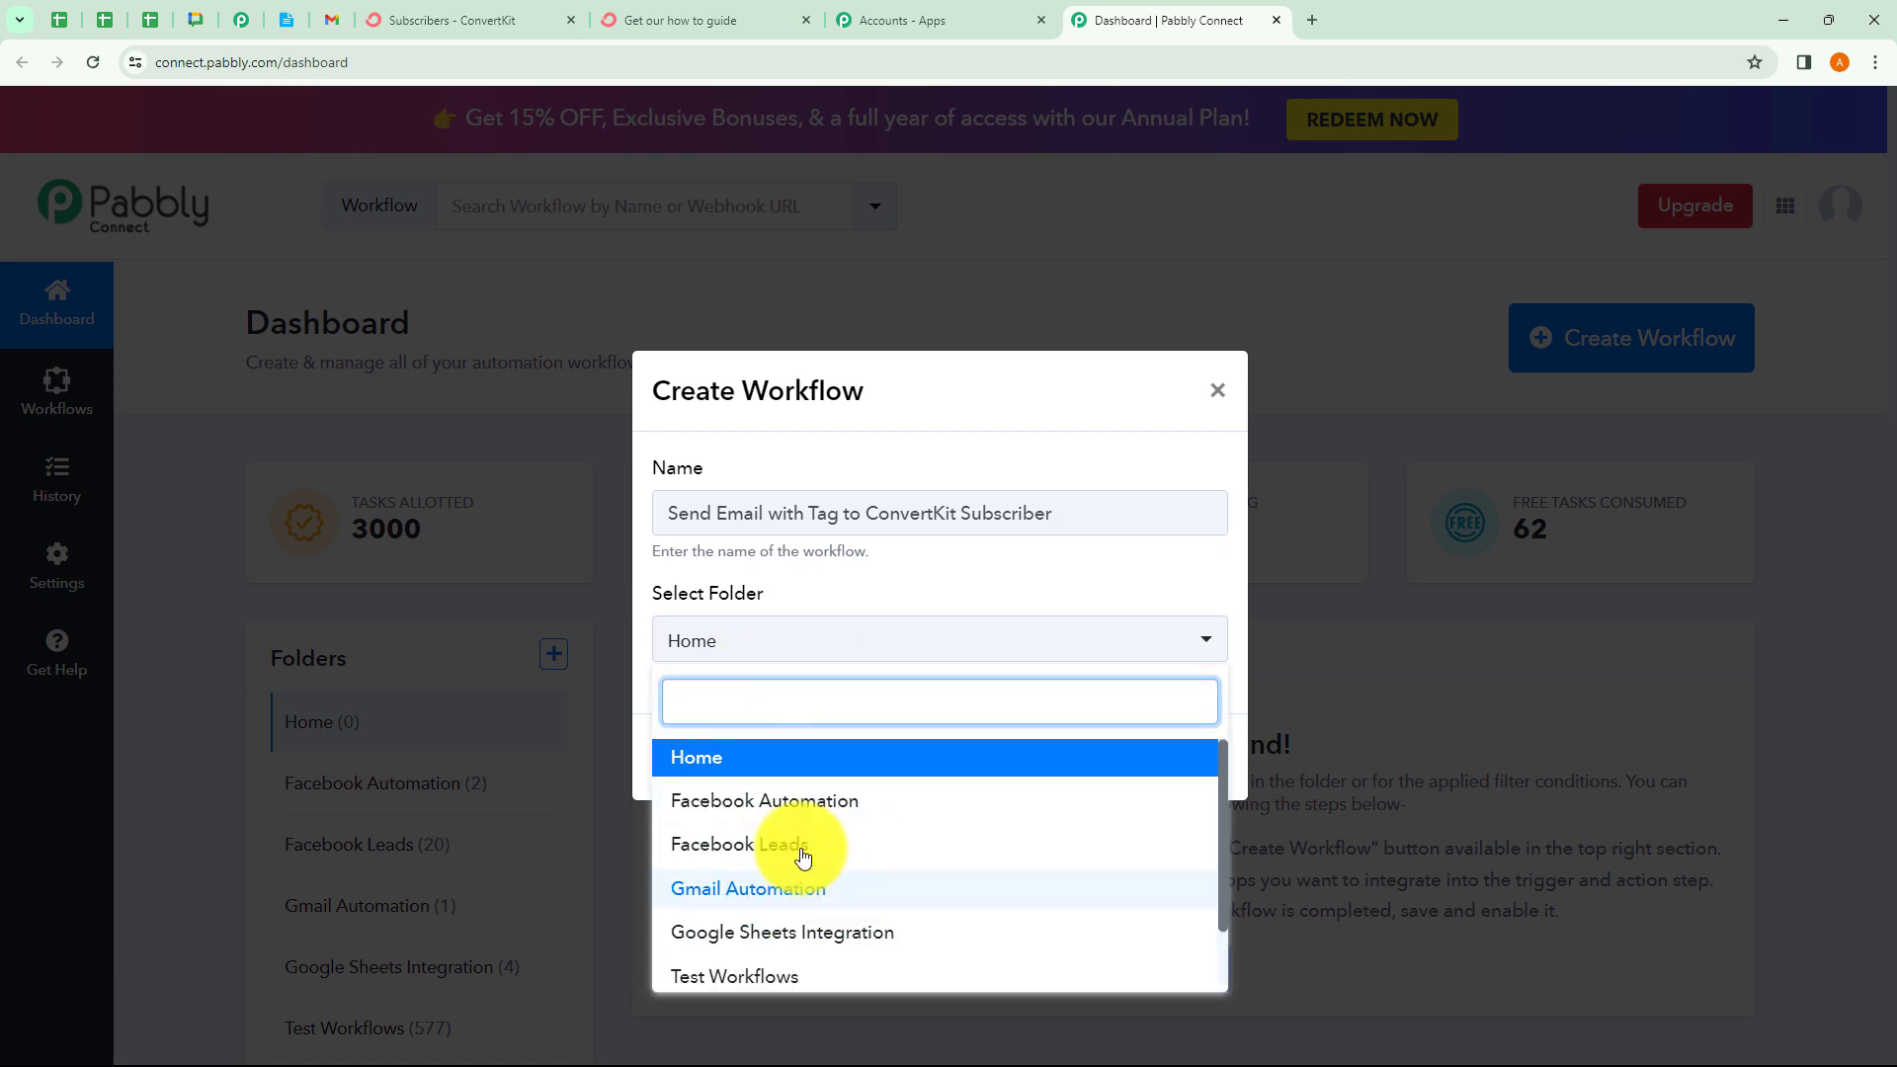
{"action": "left_click", "coordinate": [769, 894]}
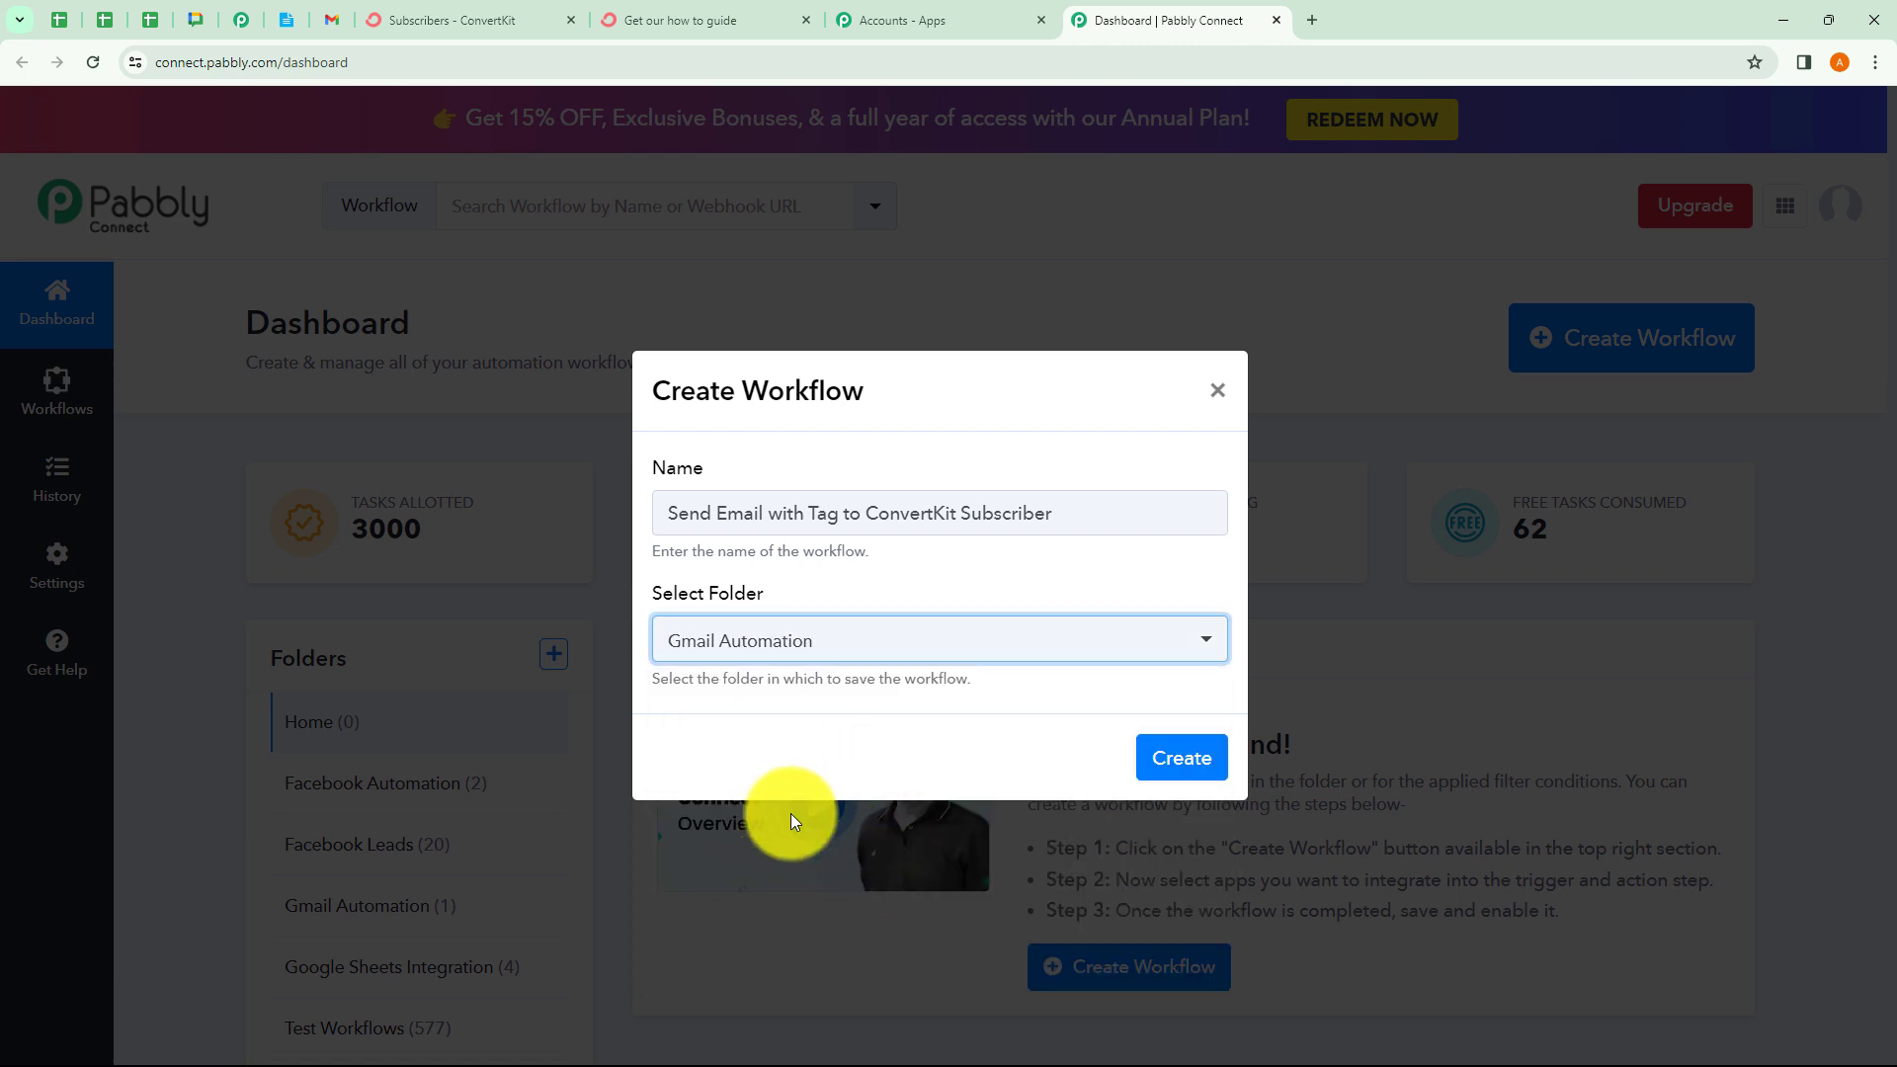
{"action": "left_click", "coordinate": [1196, 764]}
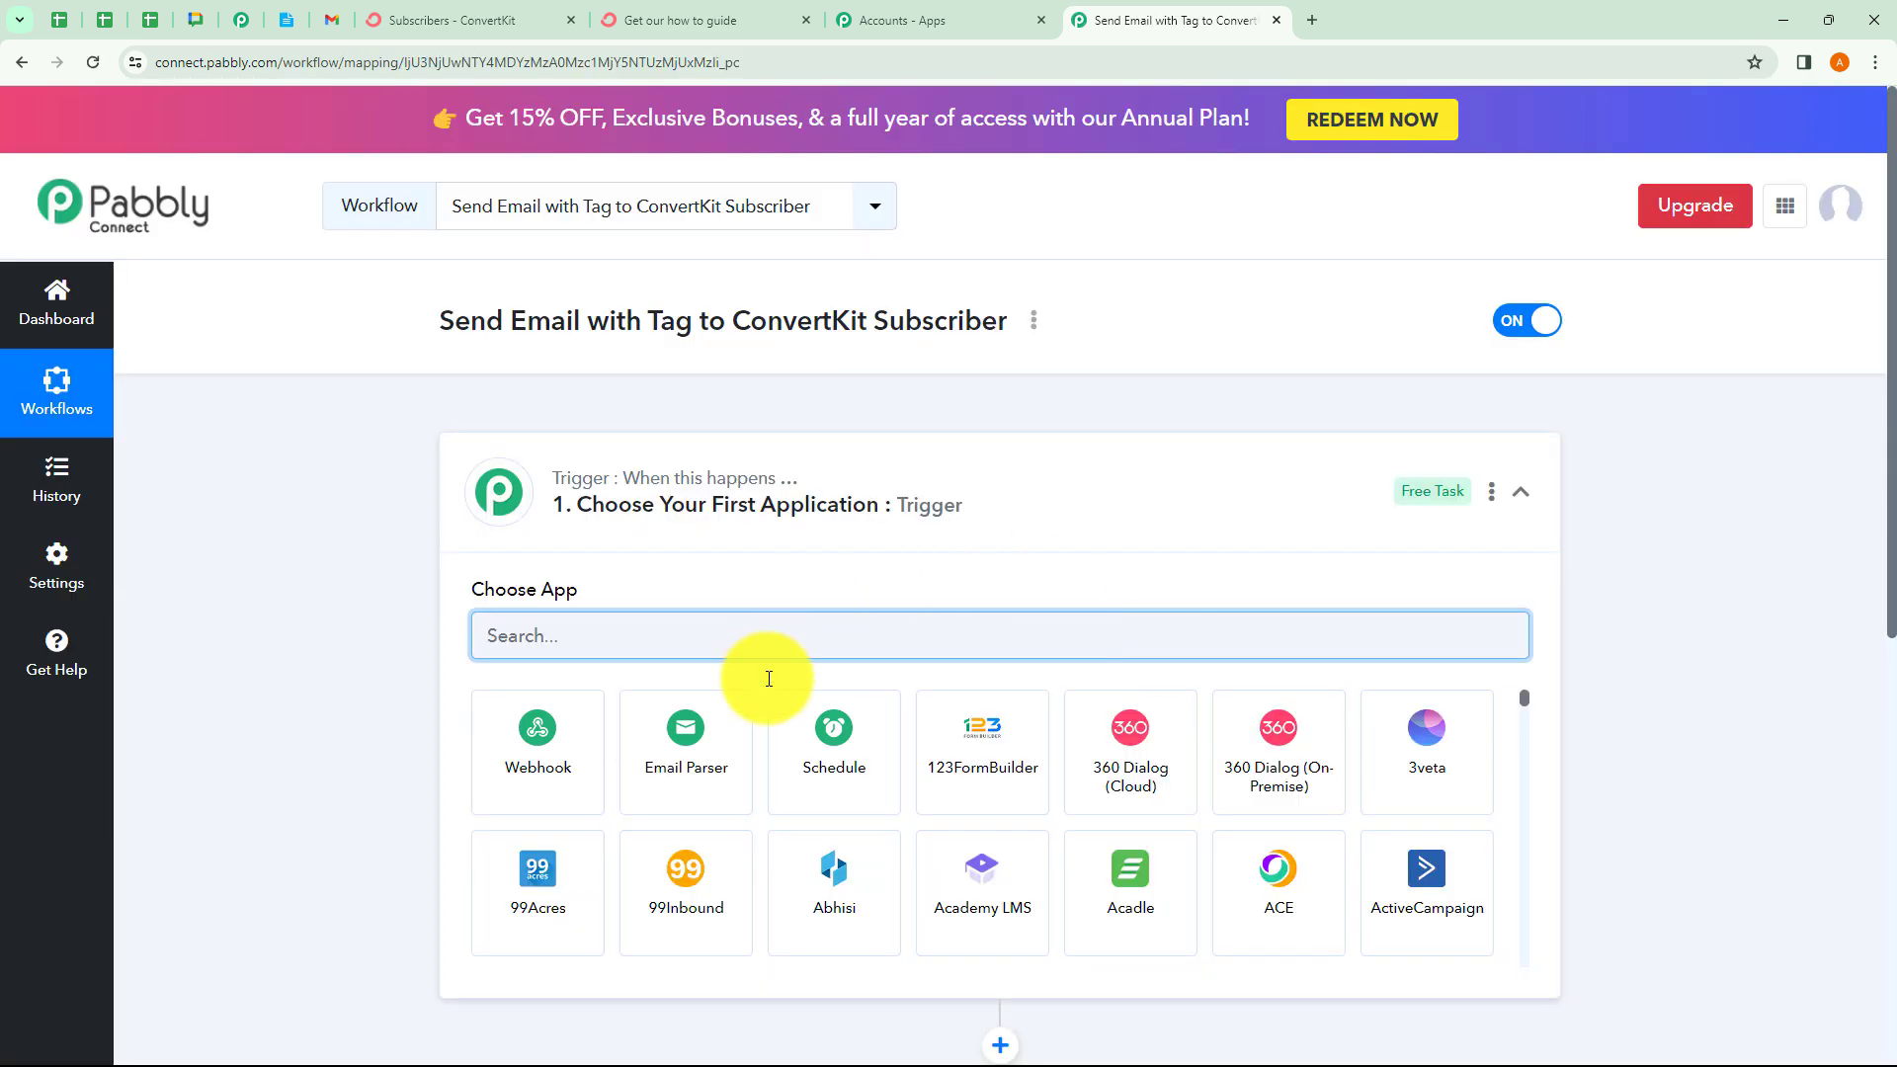
{"action": "left_click", "coordinate": [881, 518]}
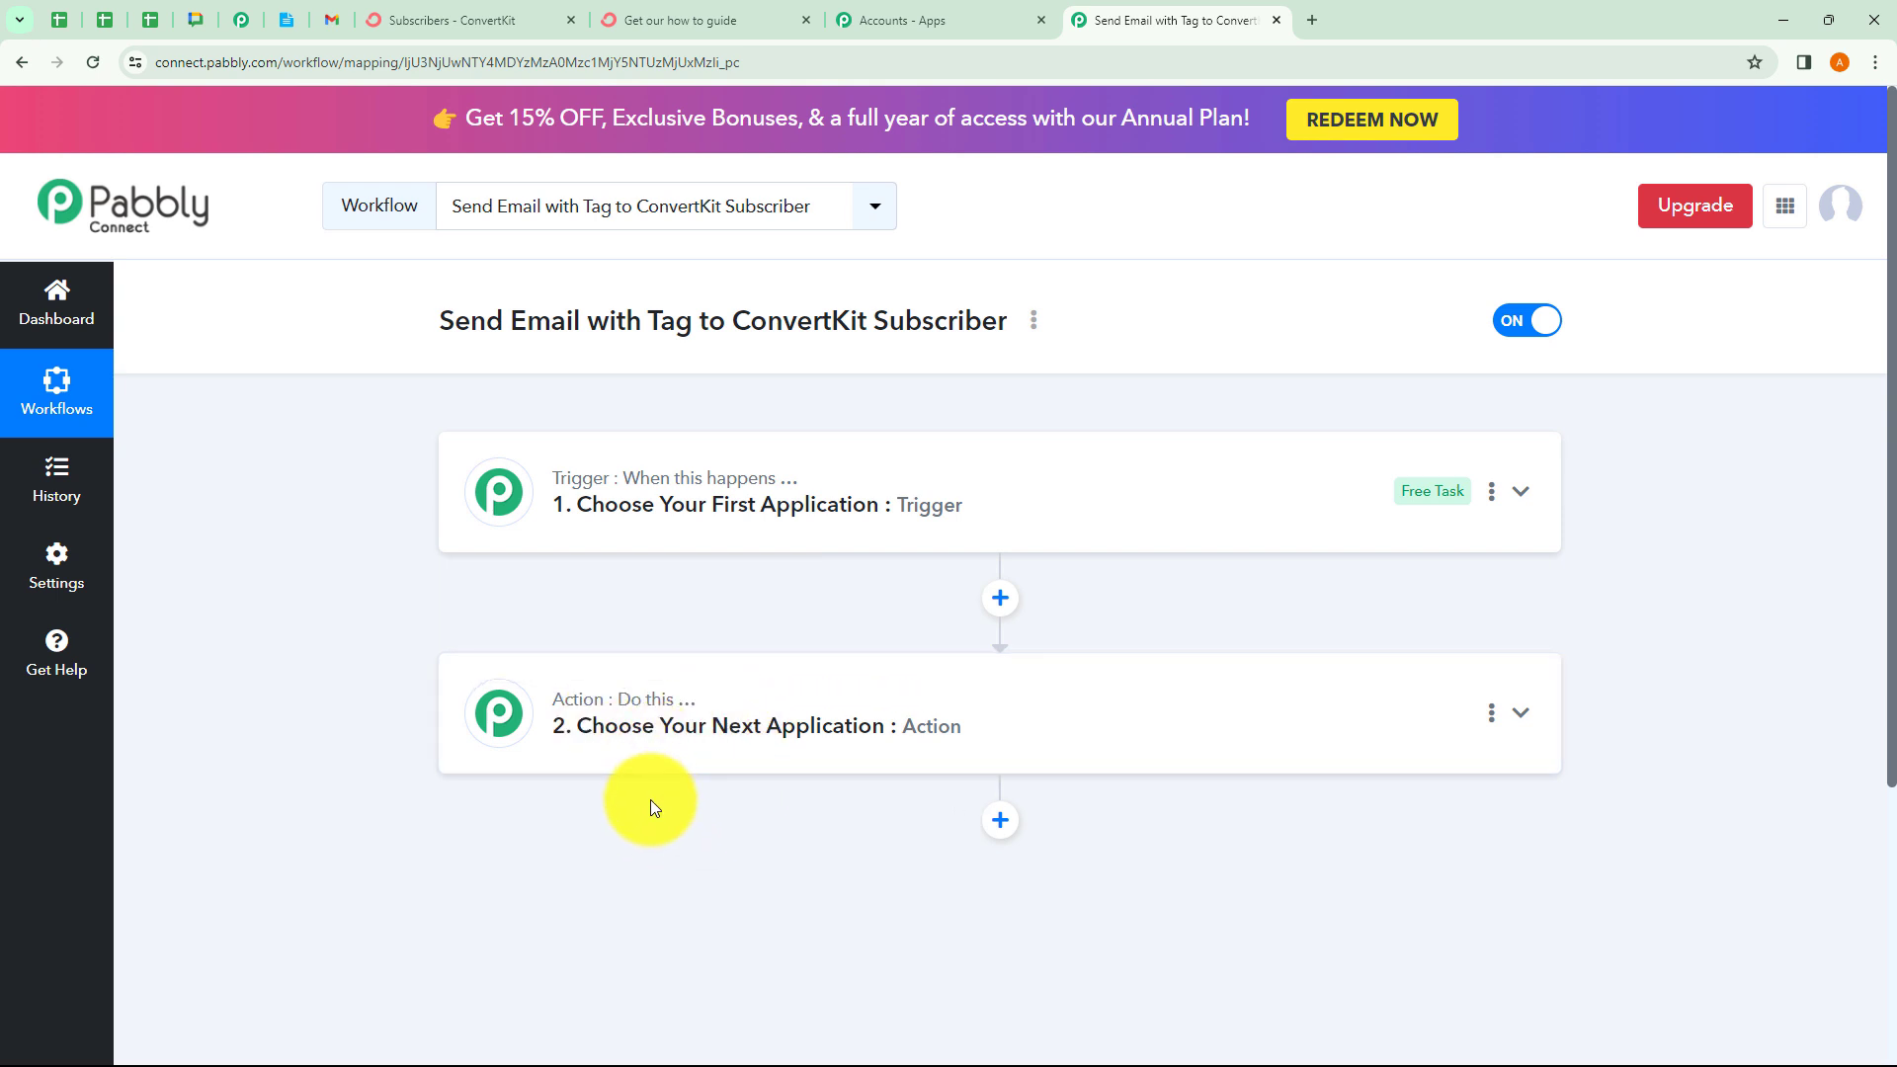
{"action": "left_click", "coordinate": [668, 542]}
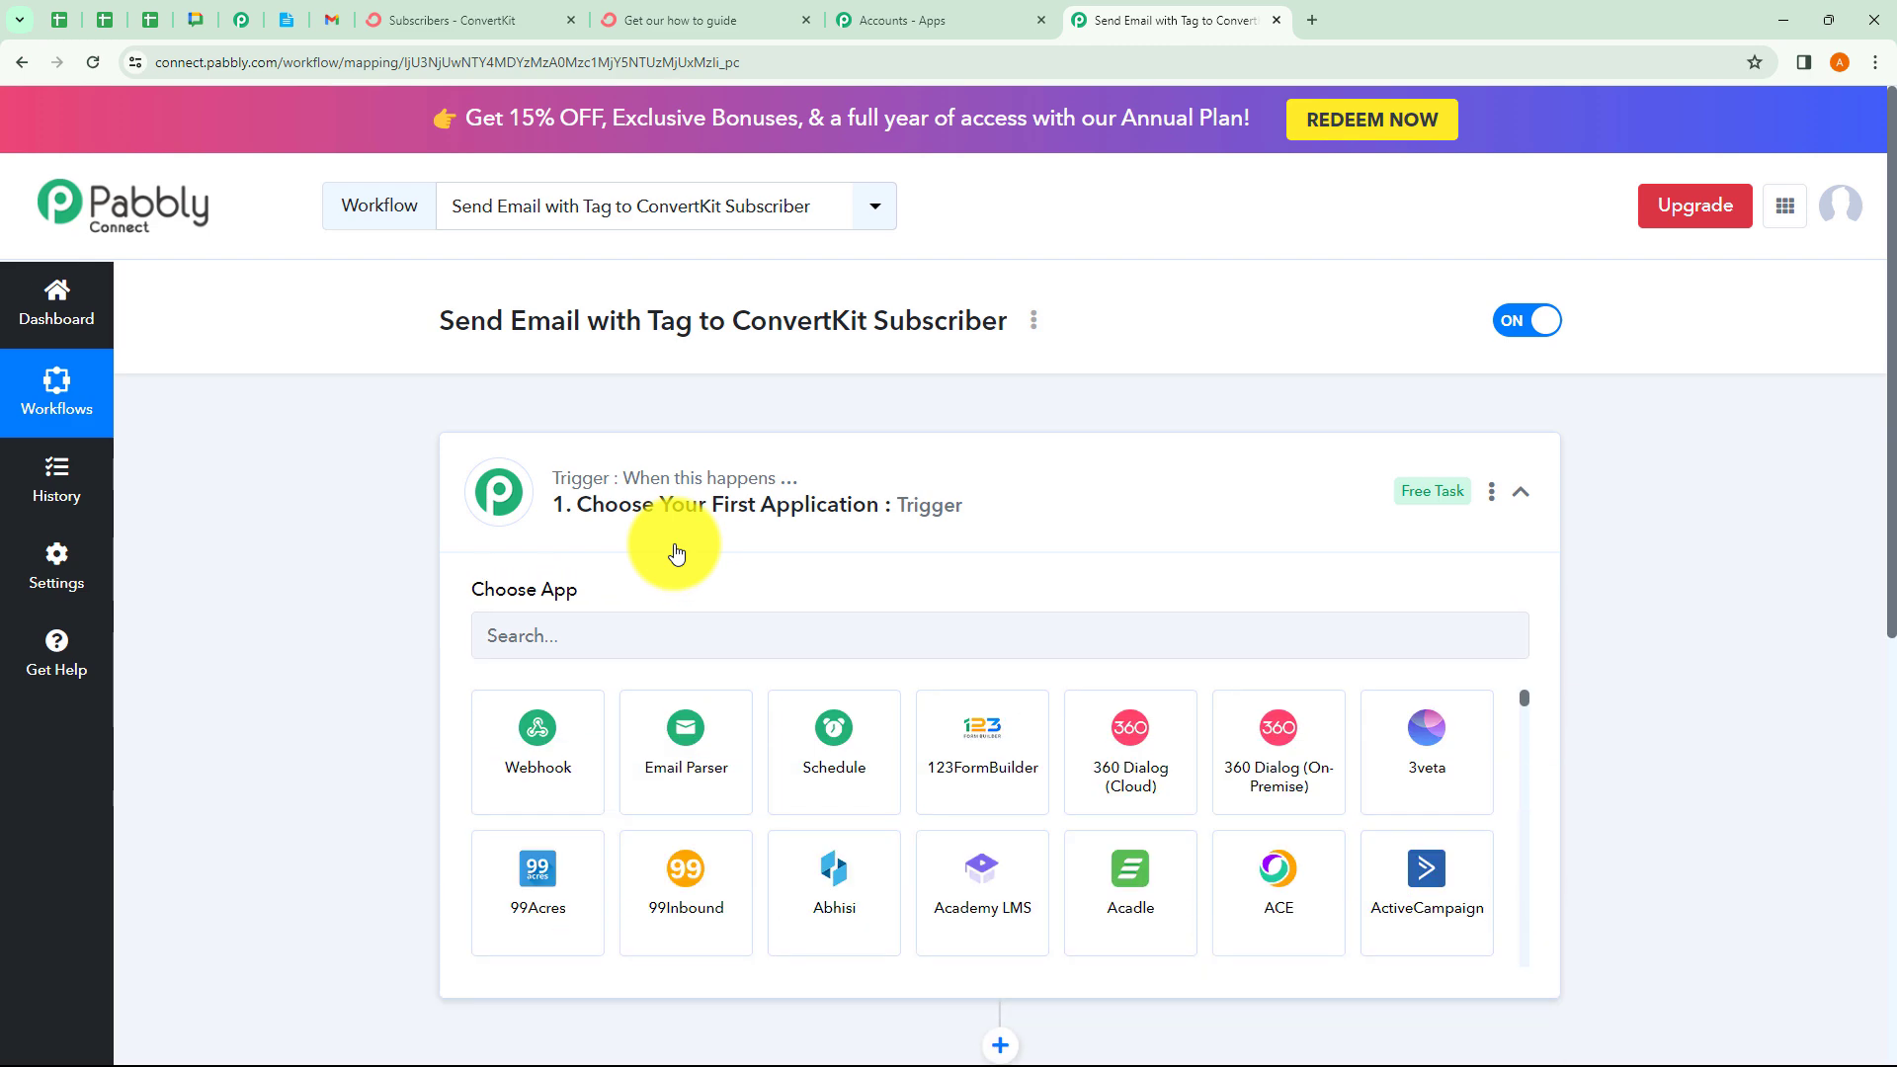
{"action": "left_click", "coordinate": [690, 762]}
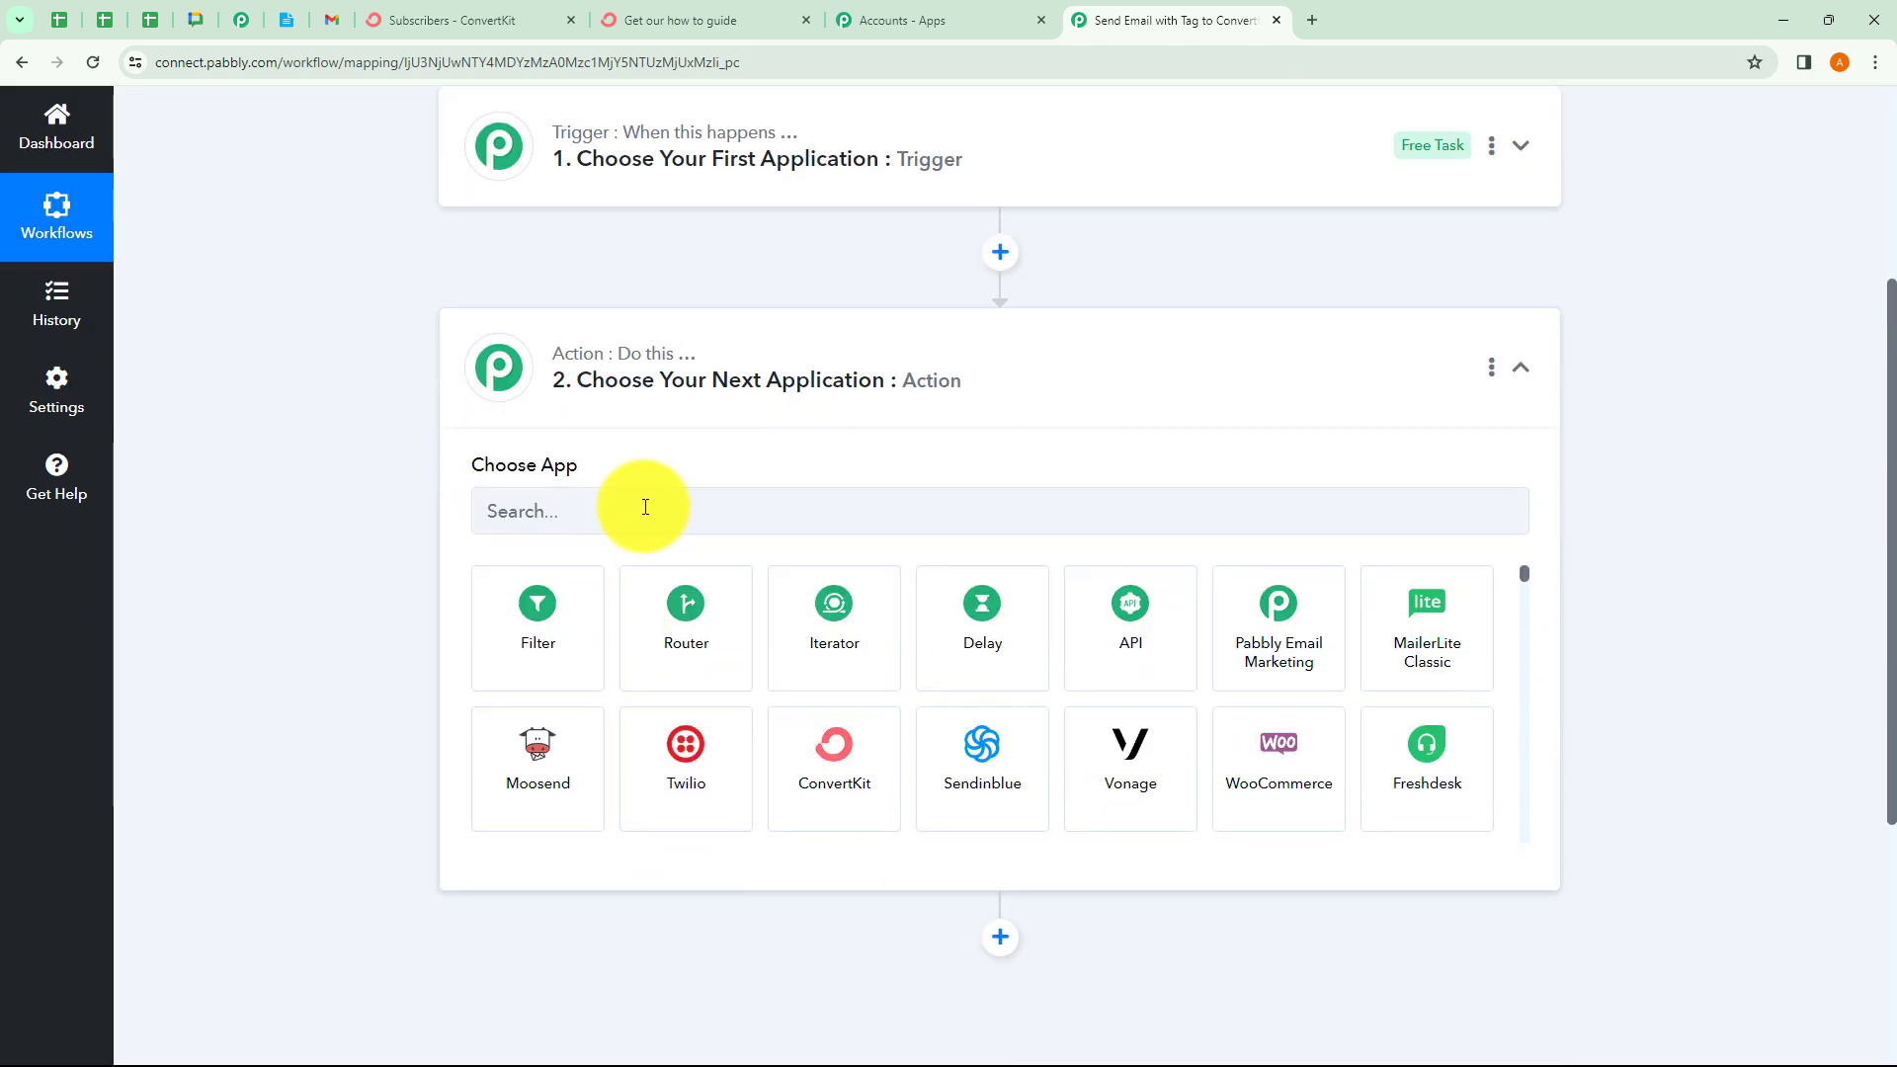
{"action": "left_click", "coordinate": [680, 427]}
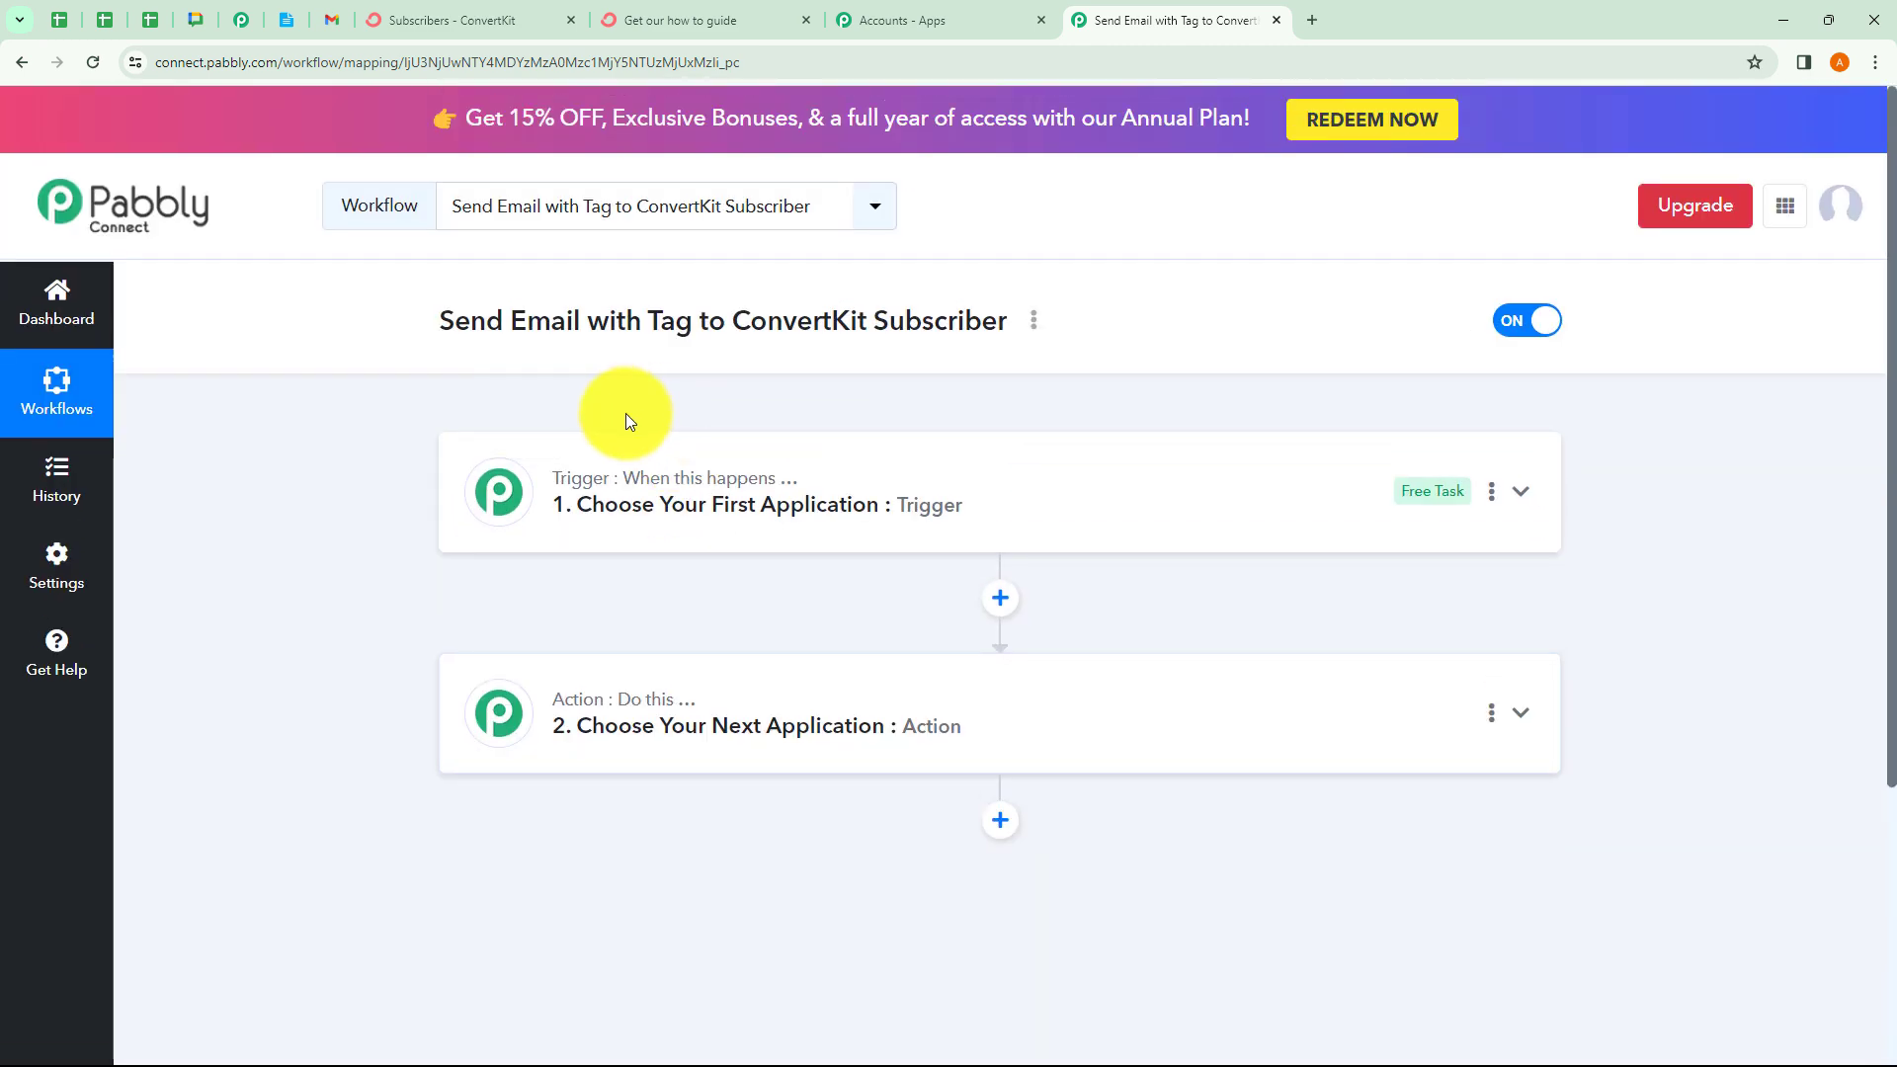
Set the workflow's trigger to ConvertKit with the New Form Subscriber event and open its account connection settings
{"action": "left_click", "coordinate": [680, 545]}
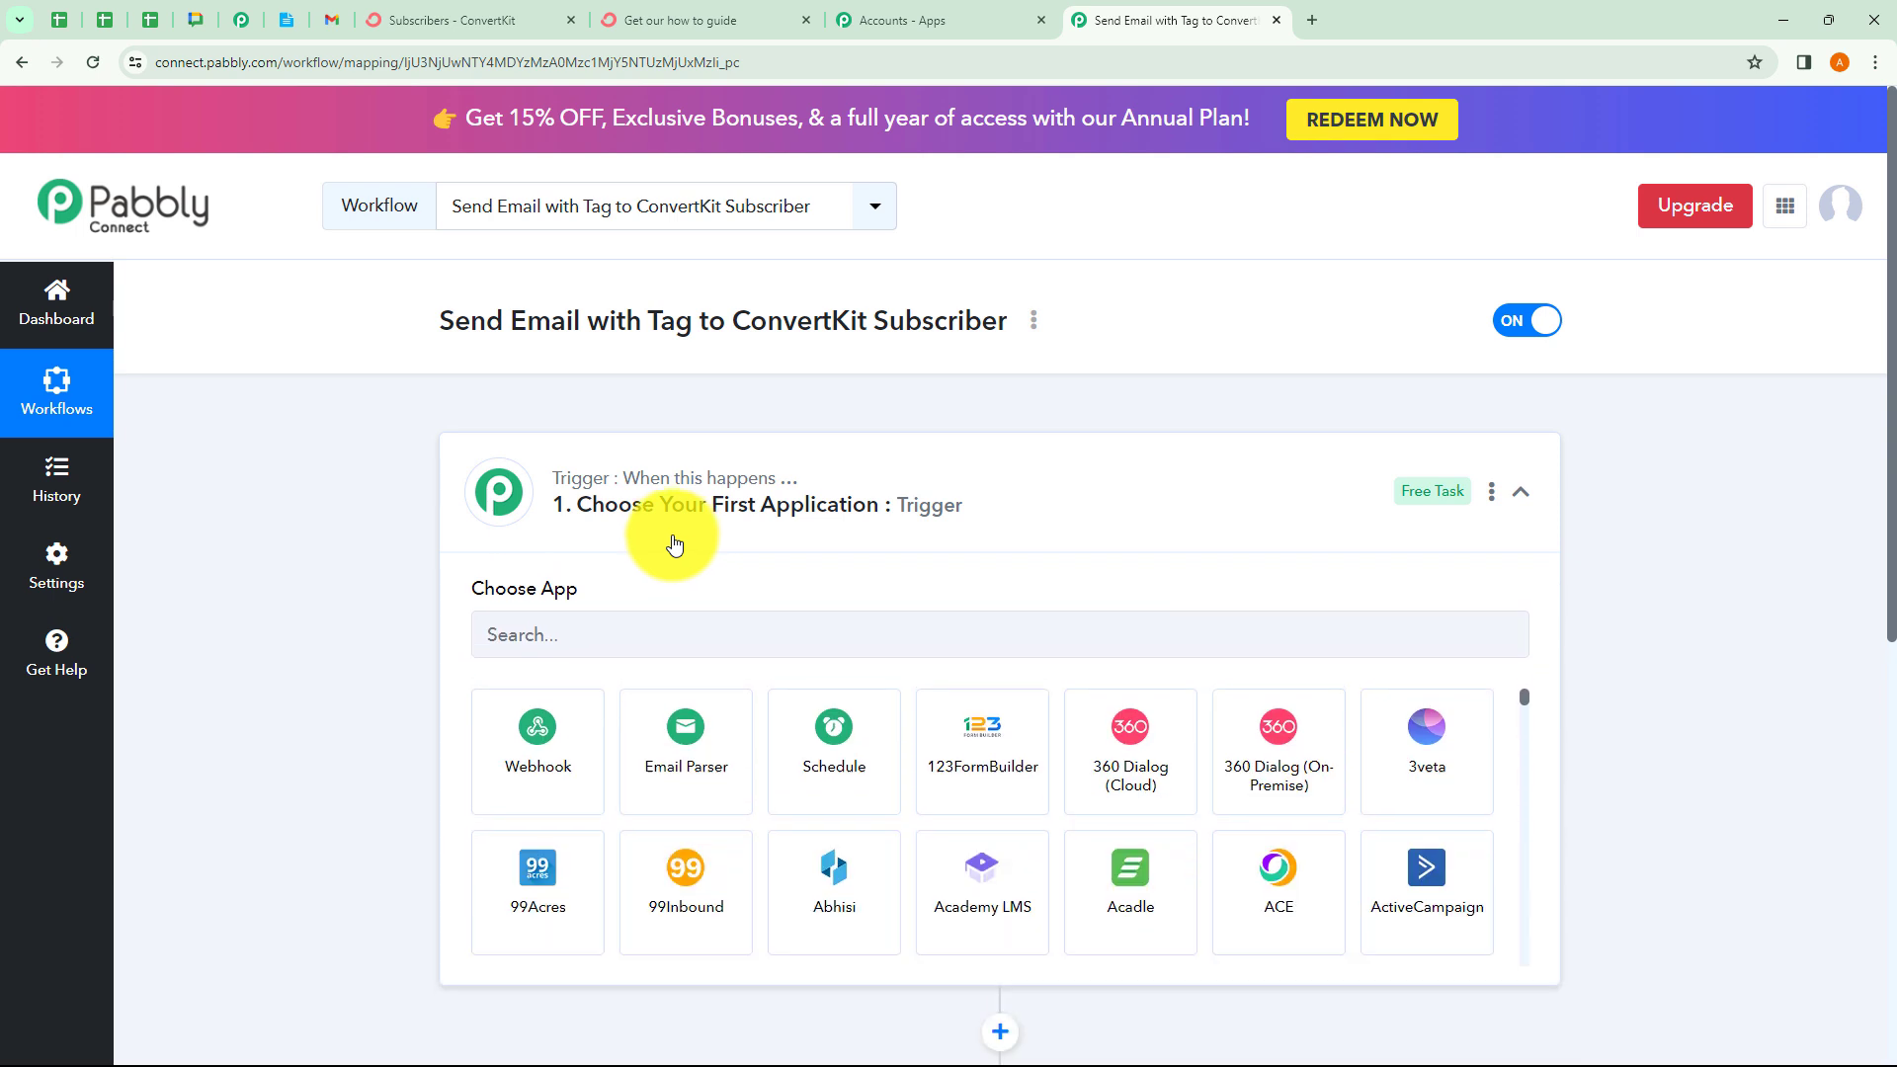
{"action": "left_click", "coordinate": [598, 646]}
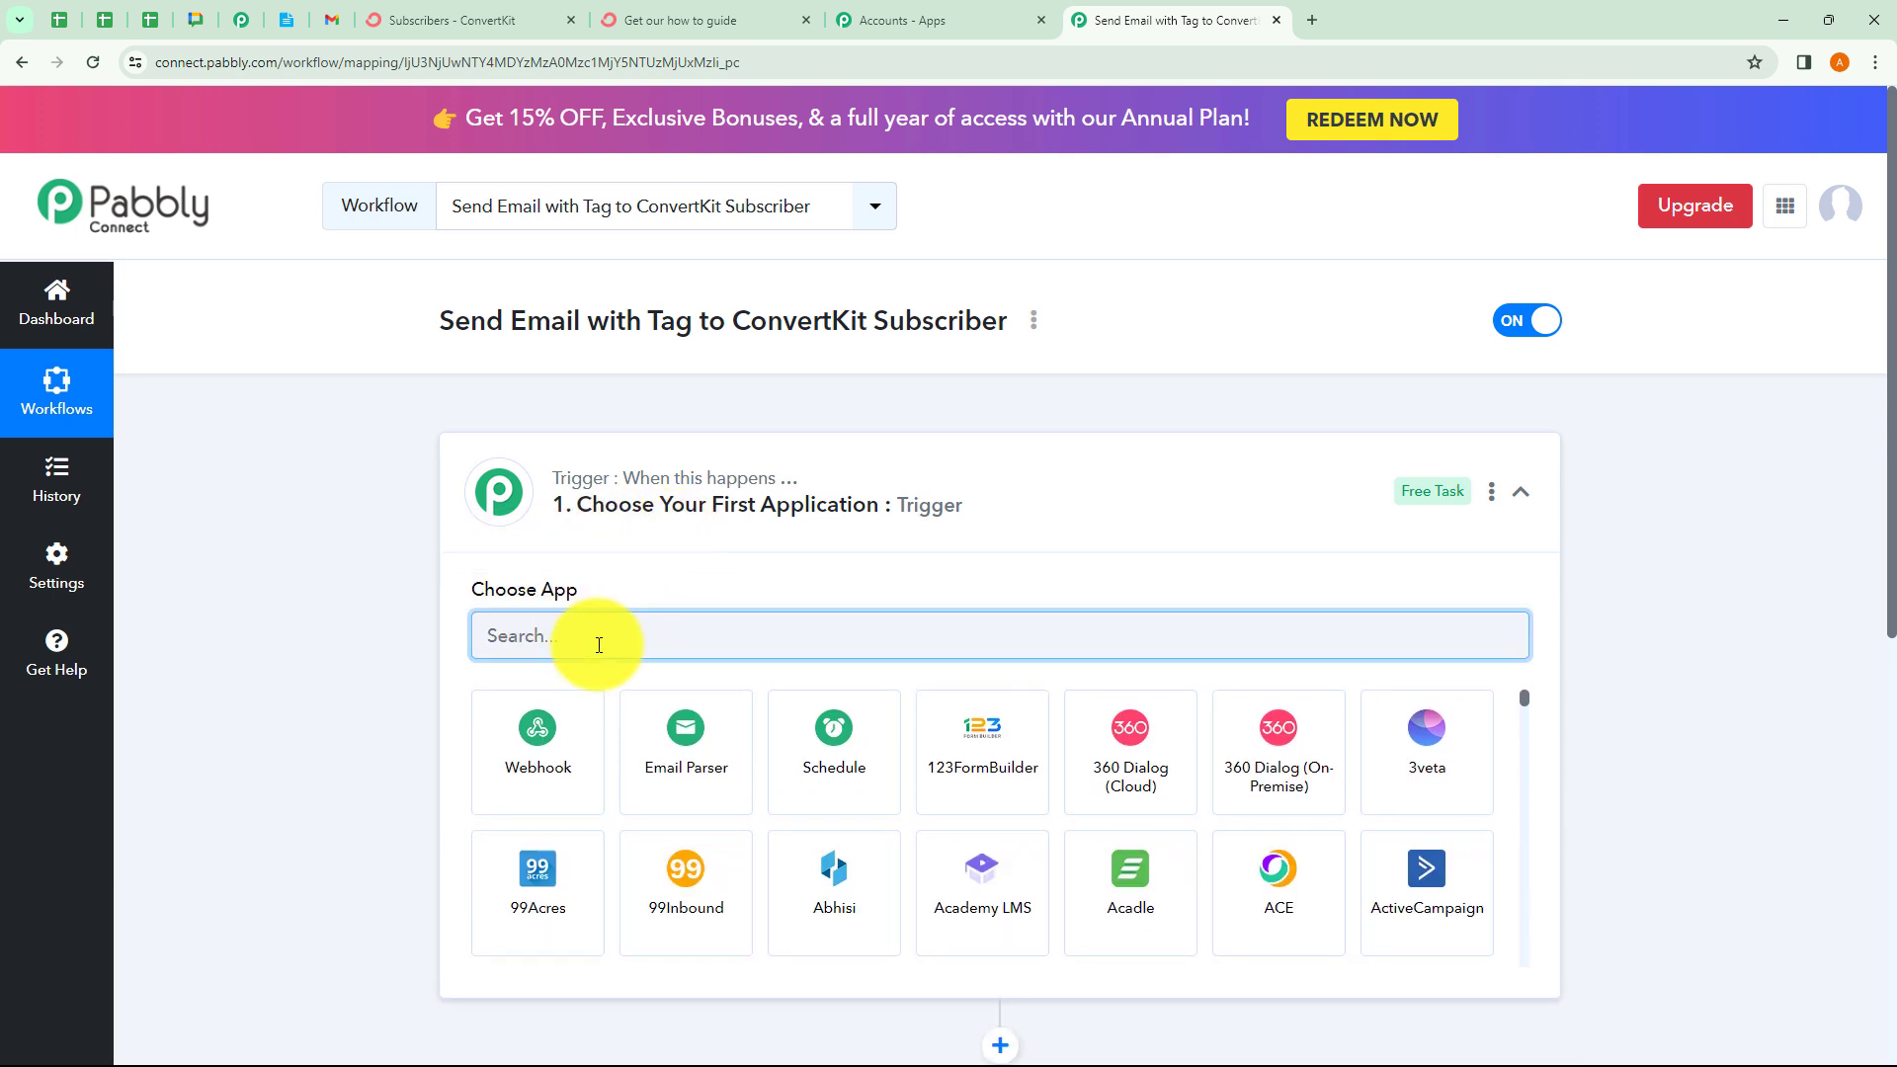
{"action": "type", "text": "Co"}
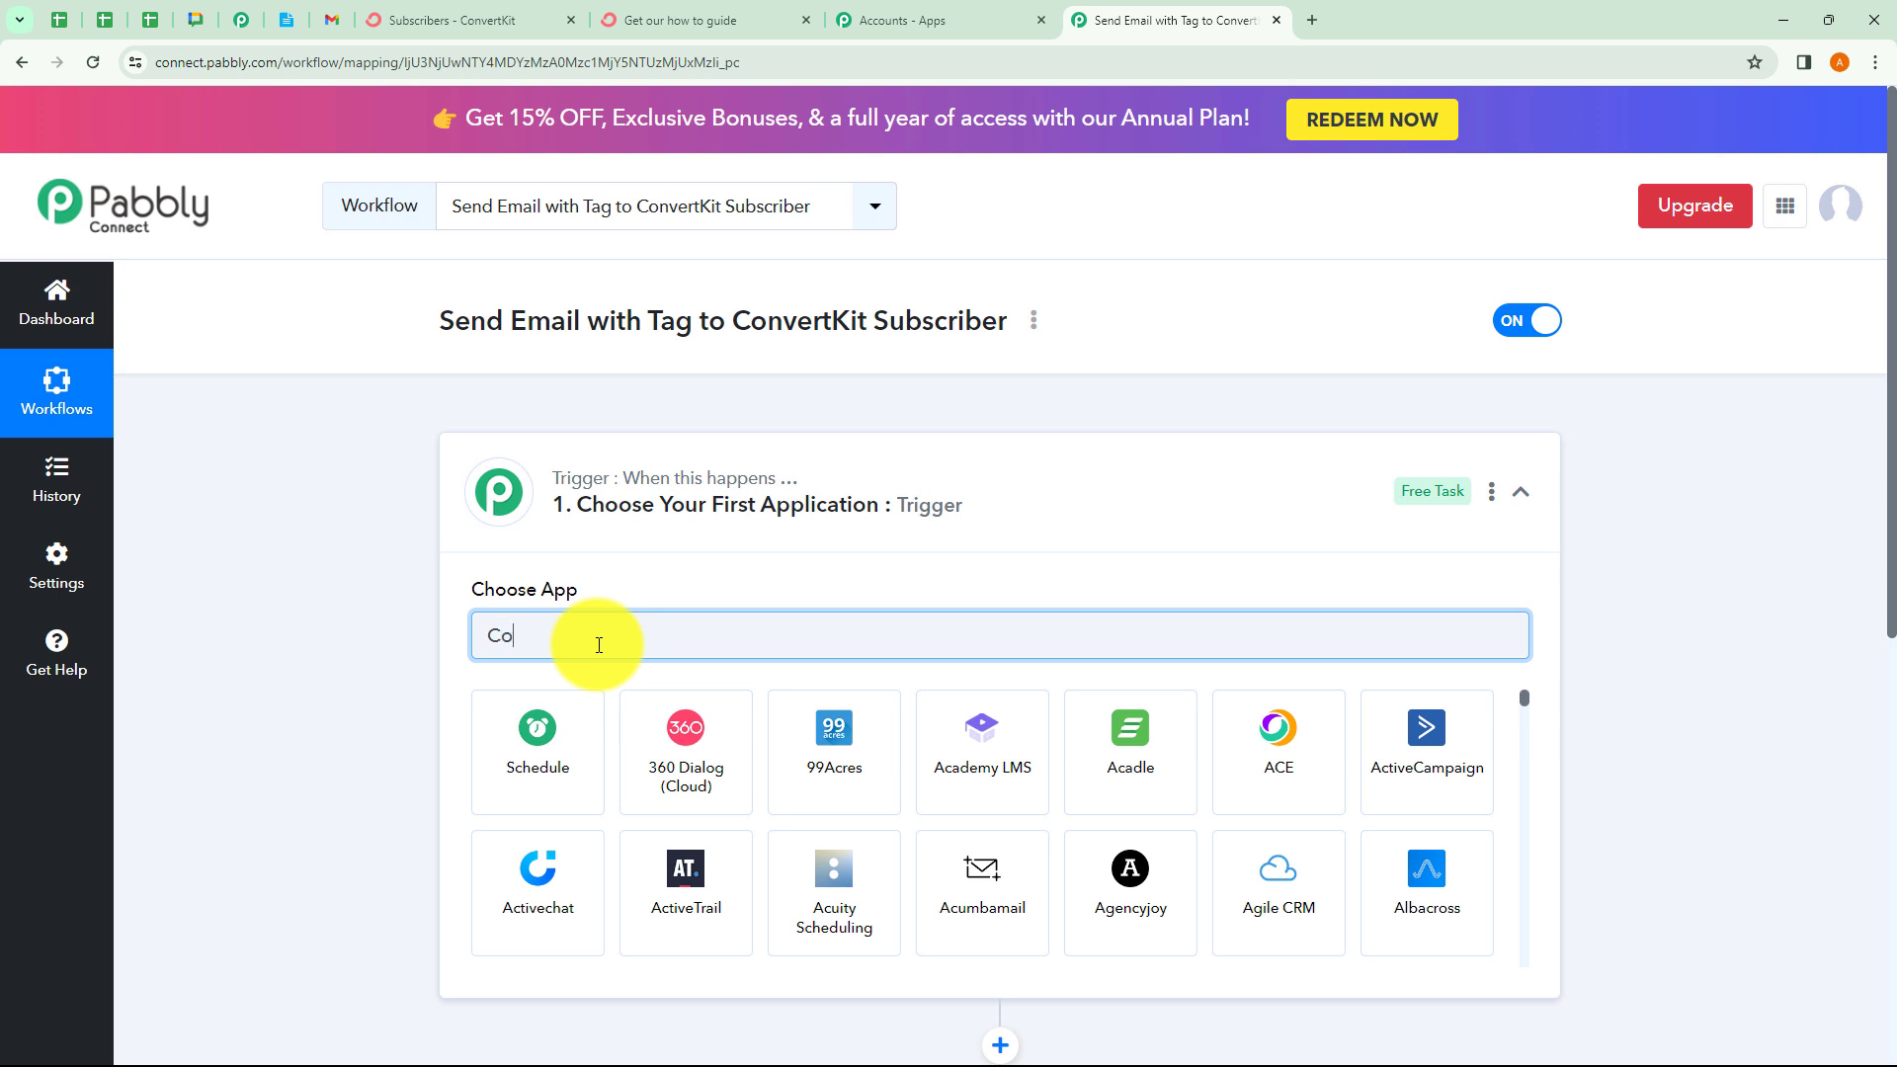
{"action": "type", "text": "nvertKit"}
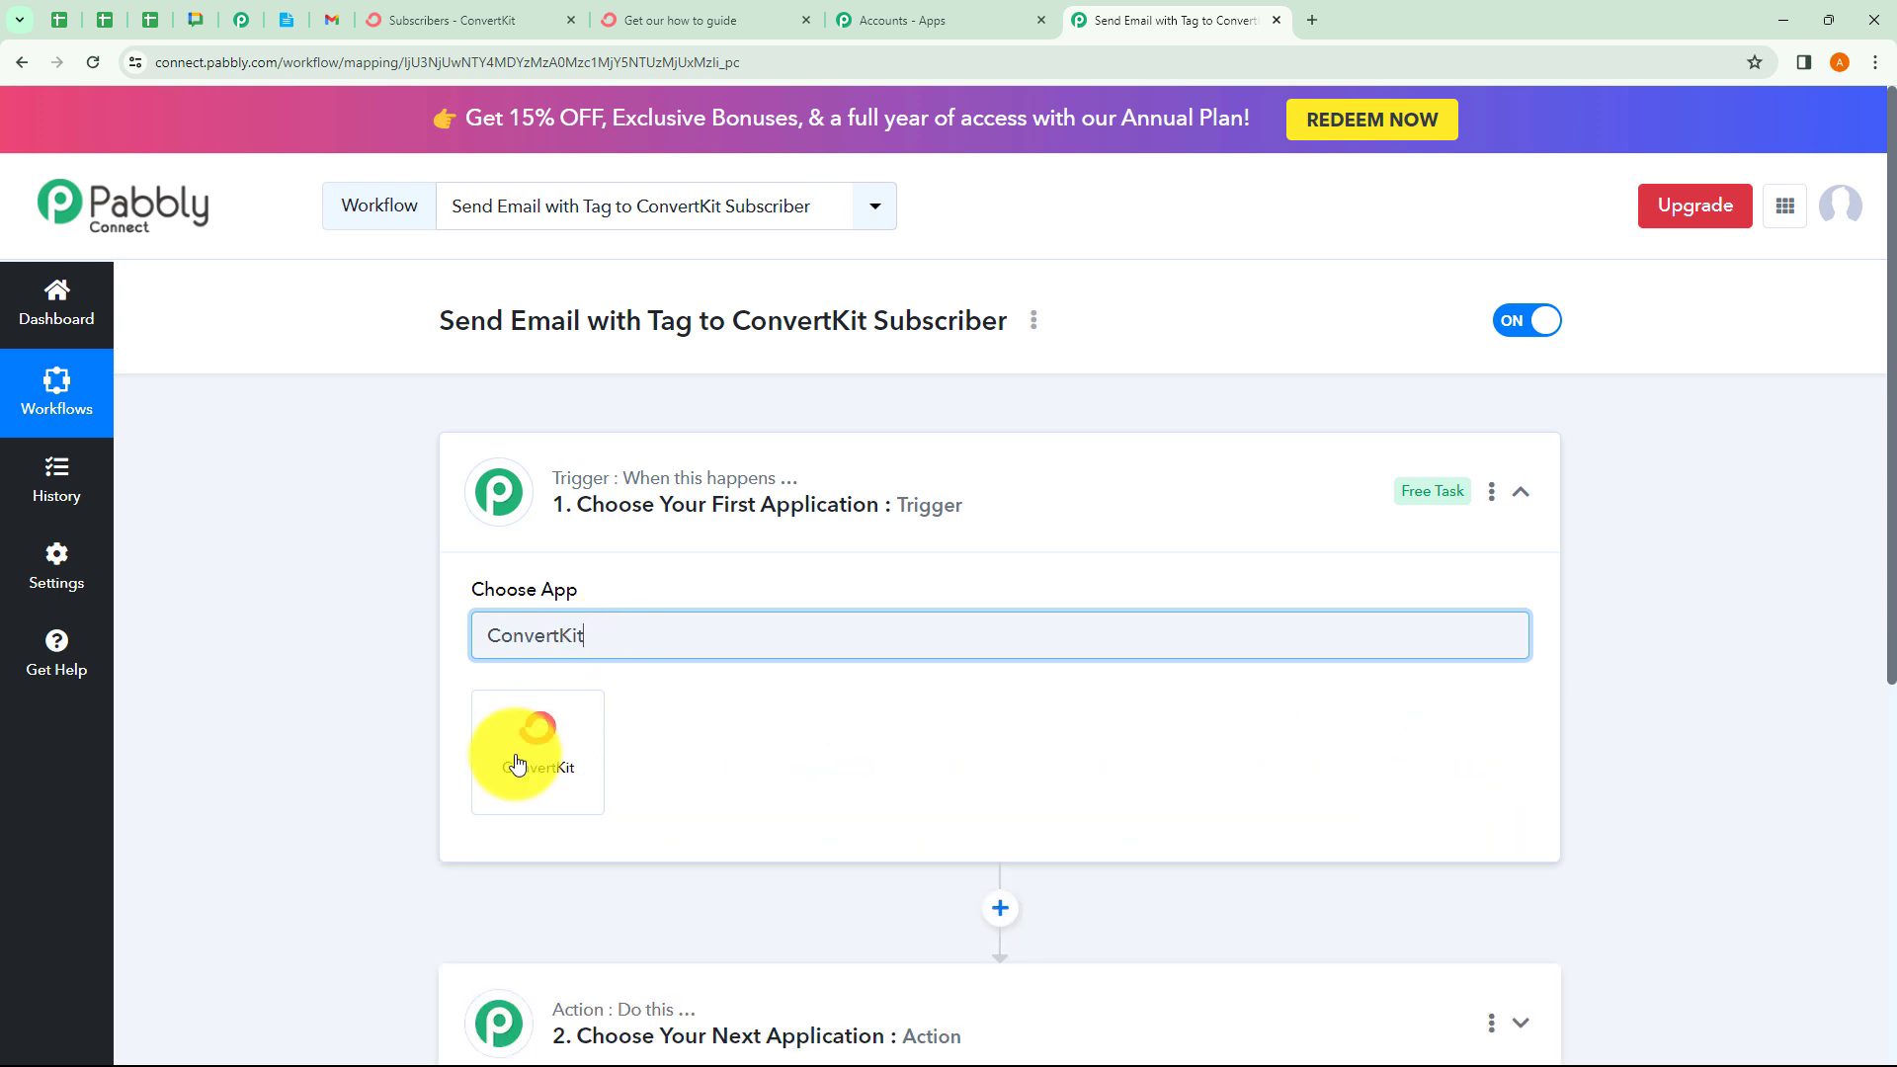
{"action": "left_click", "coordinate": [518, 762]}
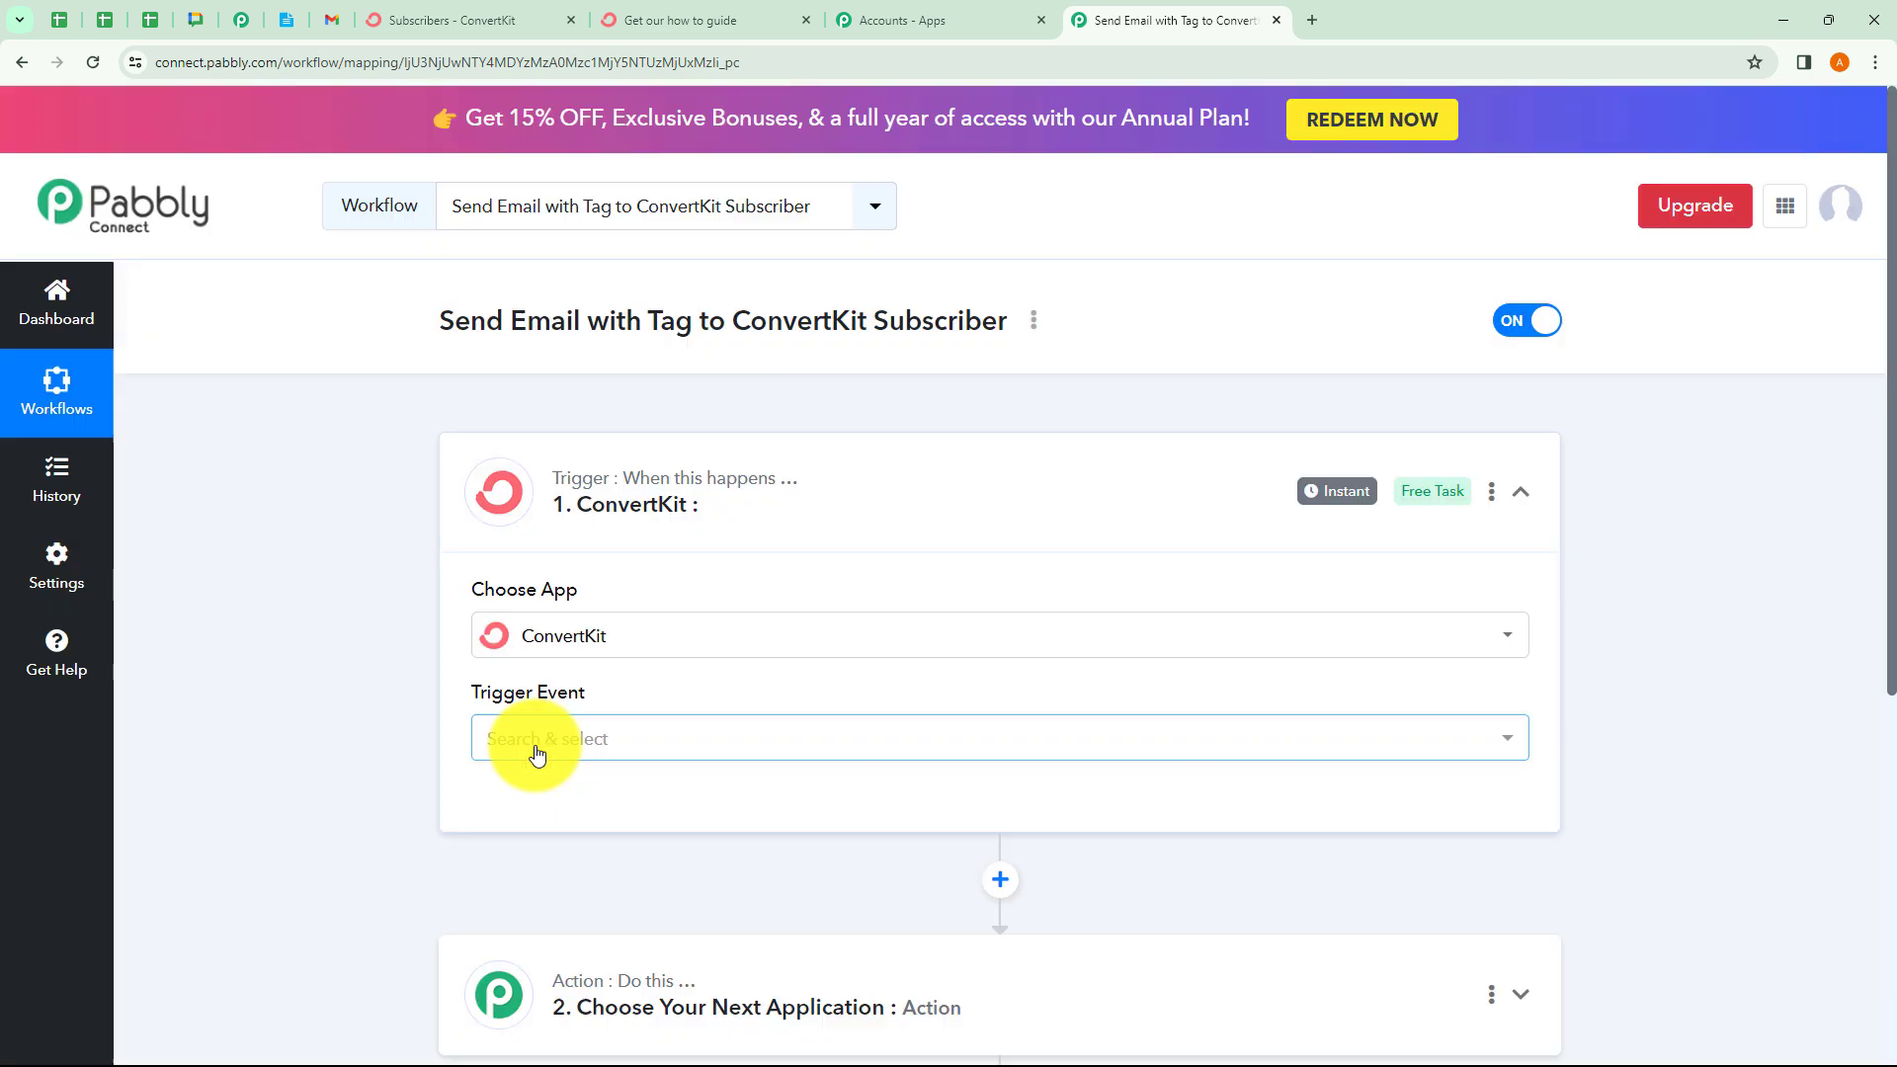
{"action": "left_click", "coordinate": [536, 754]}
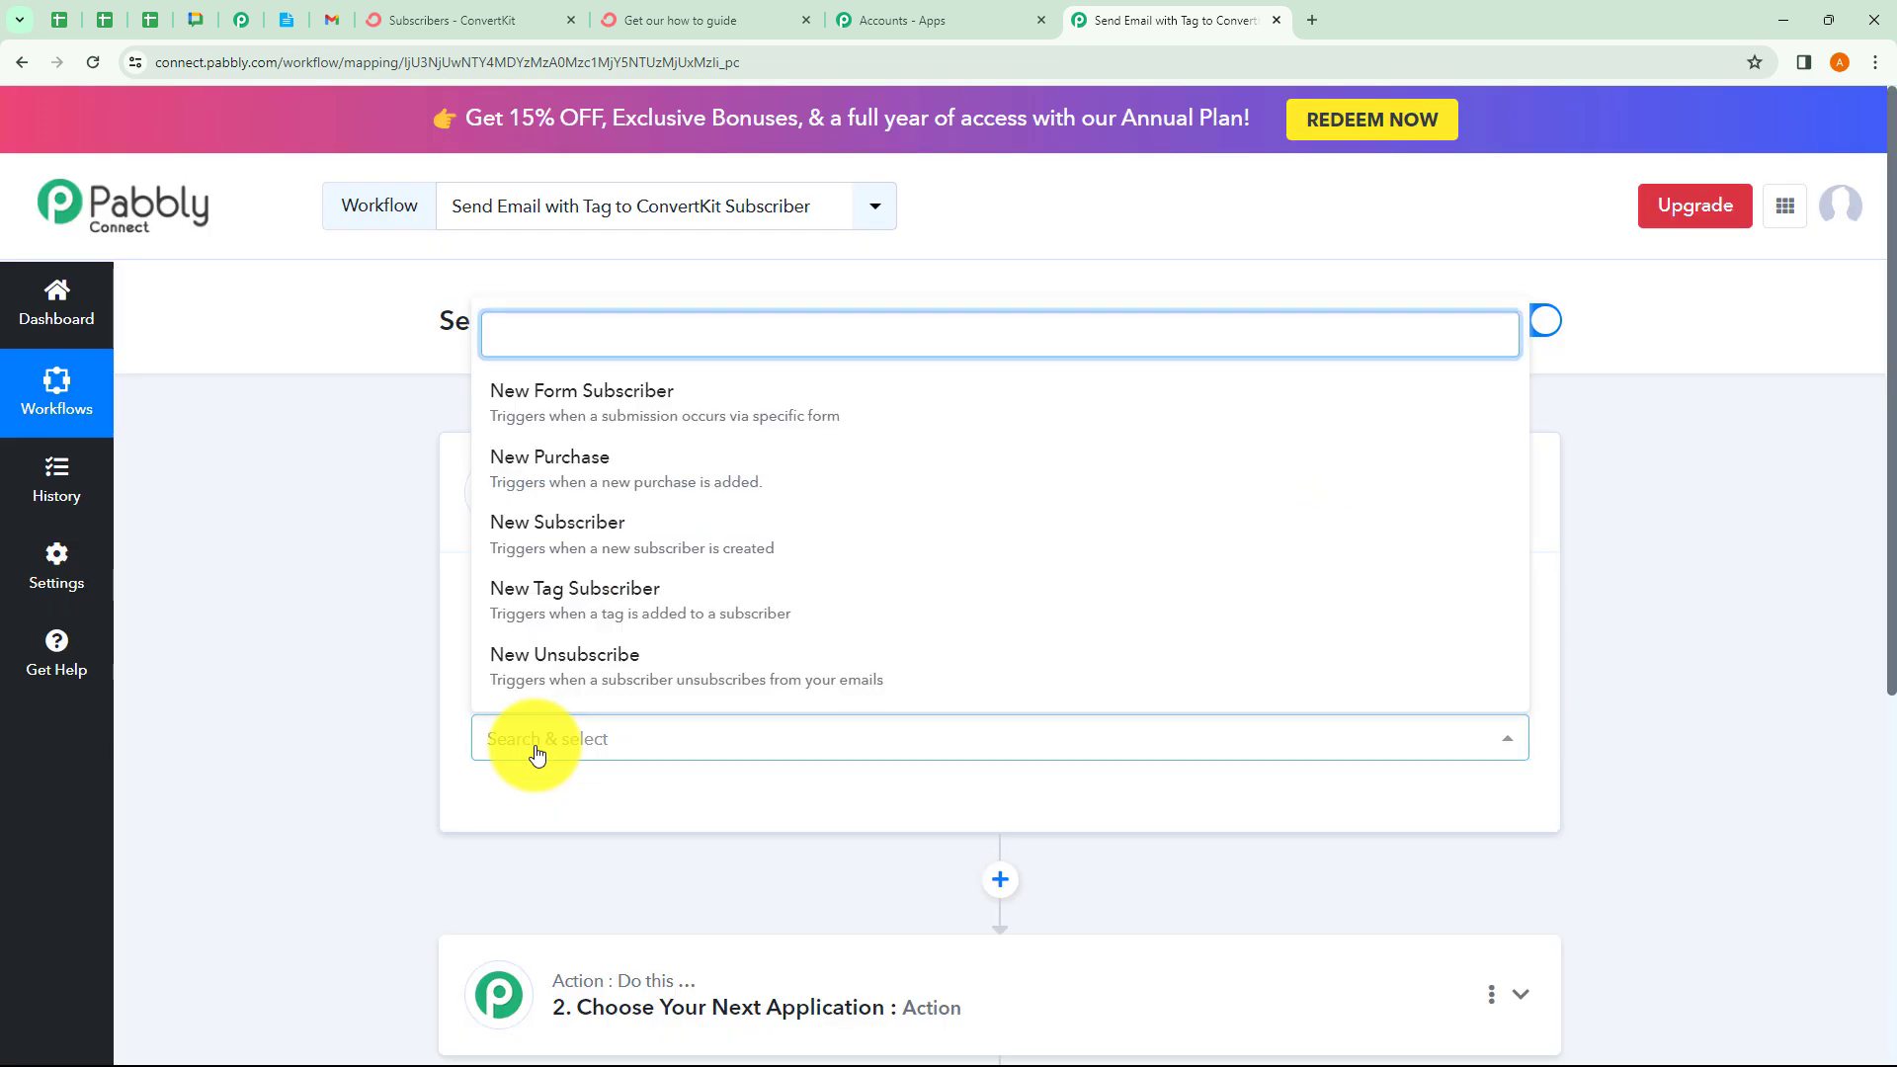
{"action": "left_click", "coordinate": [585, 426]}
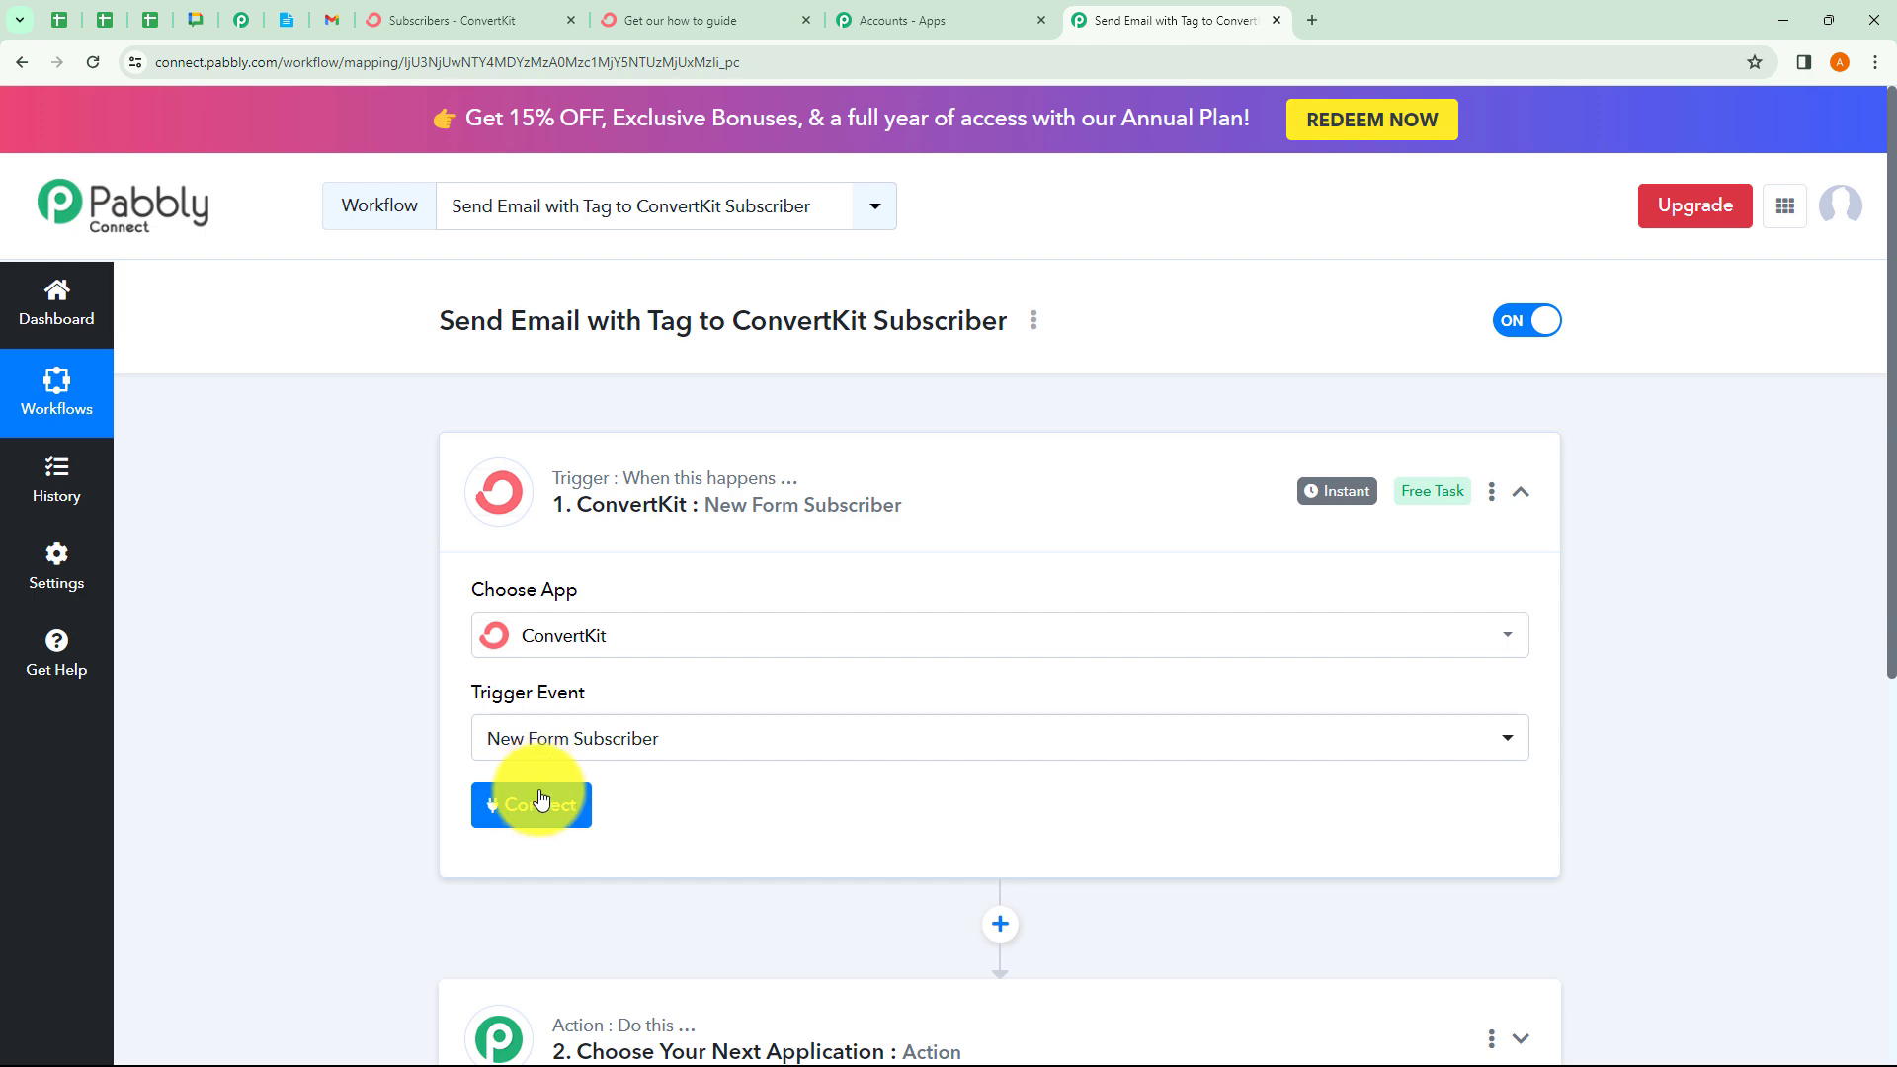
{"action": "left_click", "coordinate": [534, 802]}
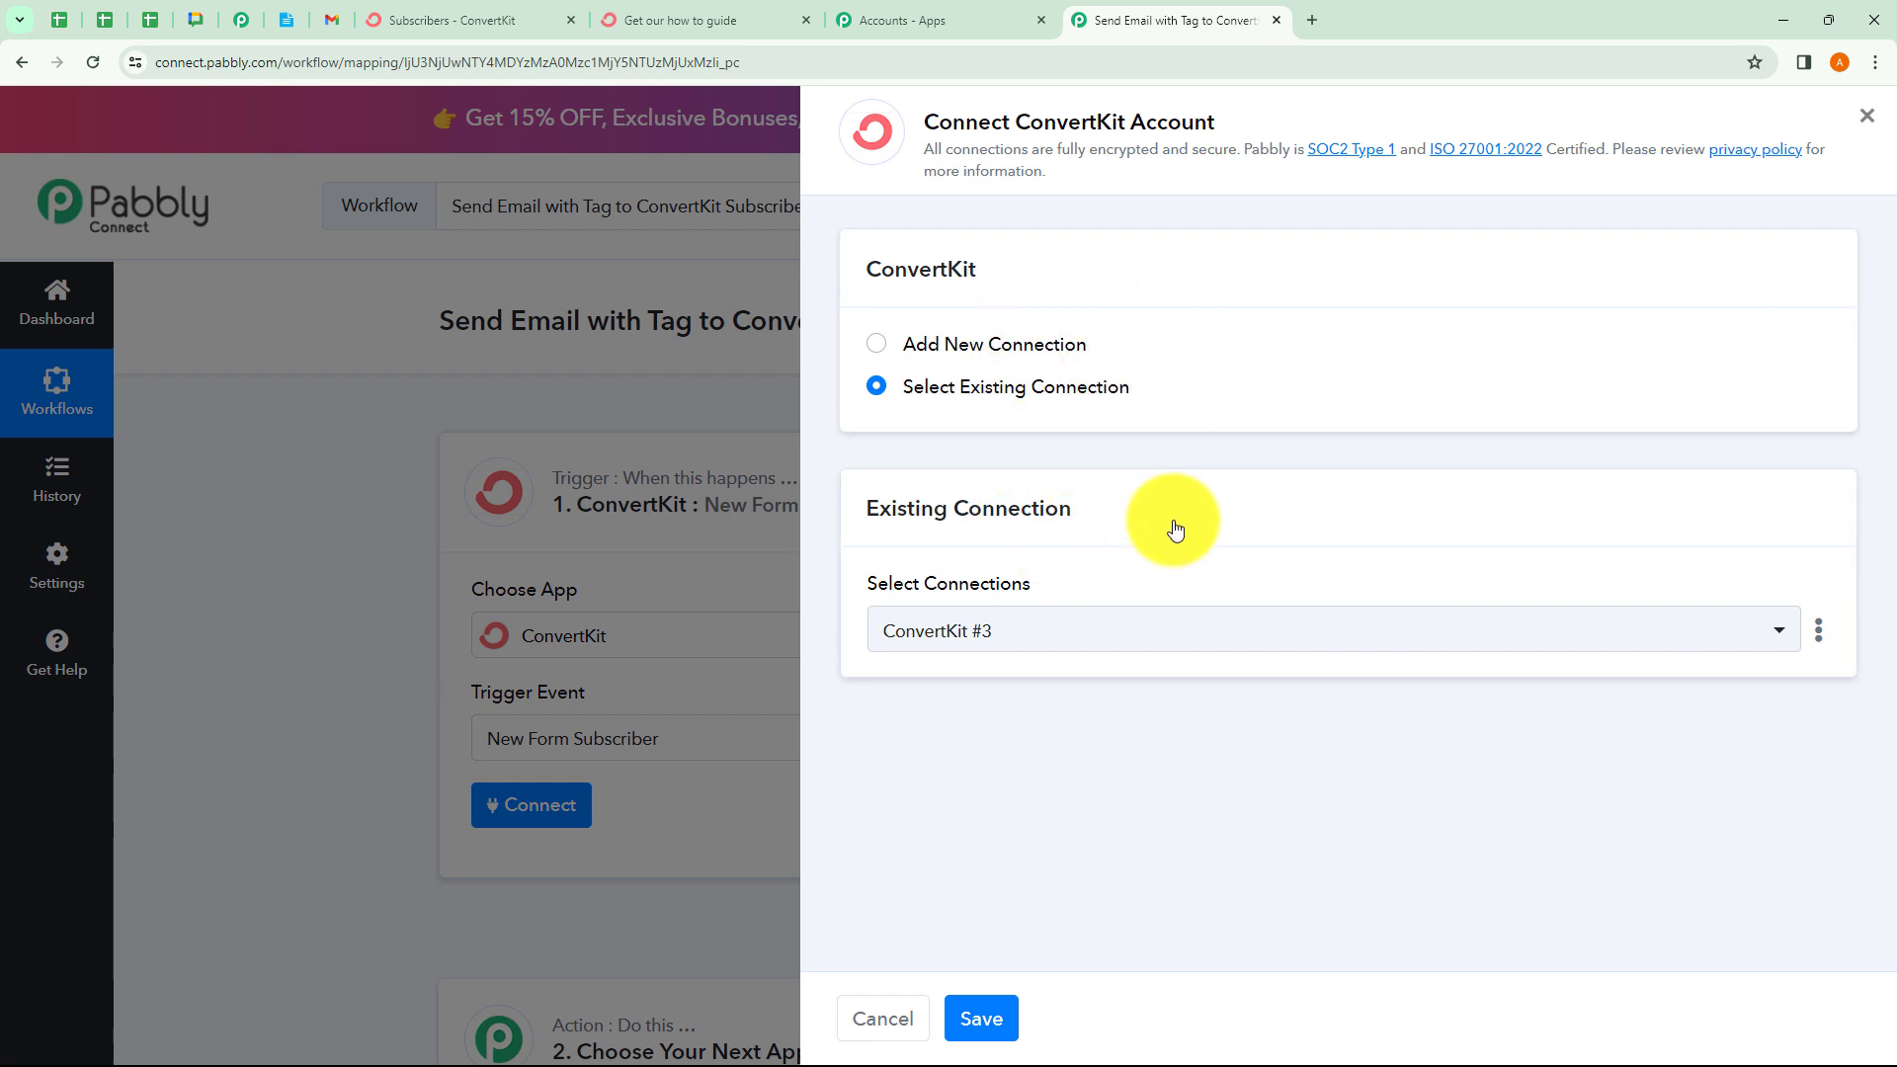
{"action": "left_click", "coordinate": [880, 352]}
{"action": "left_click", "coordinate": [878, 389]}
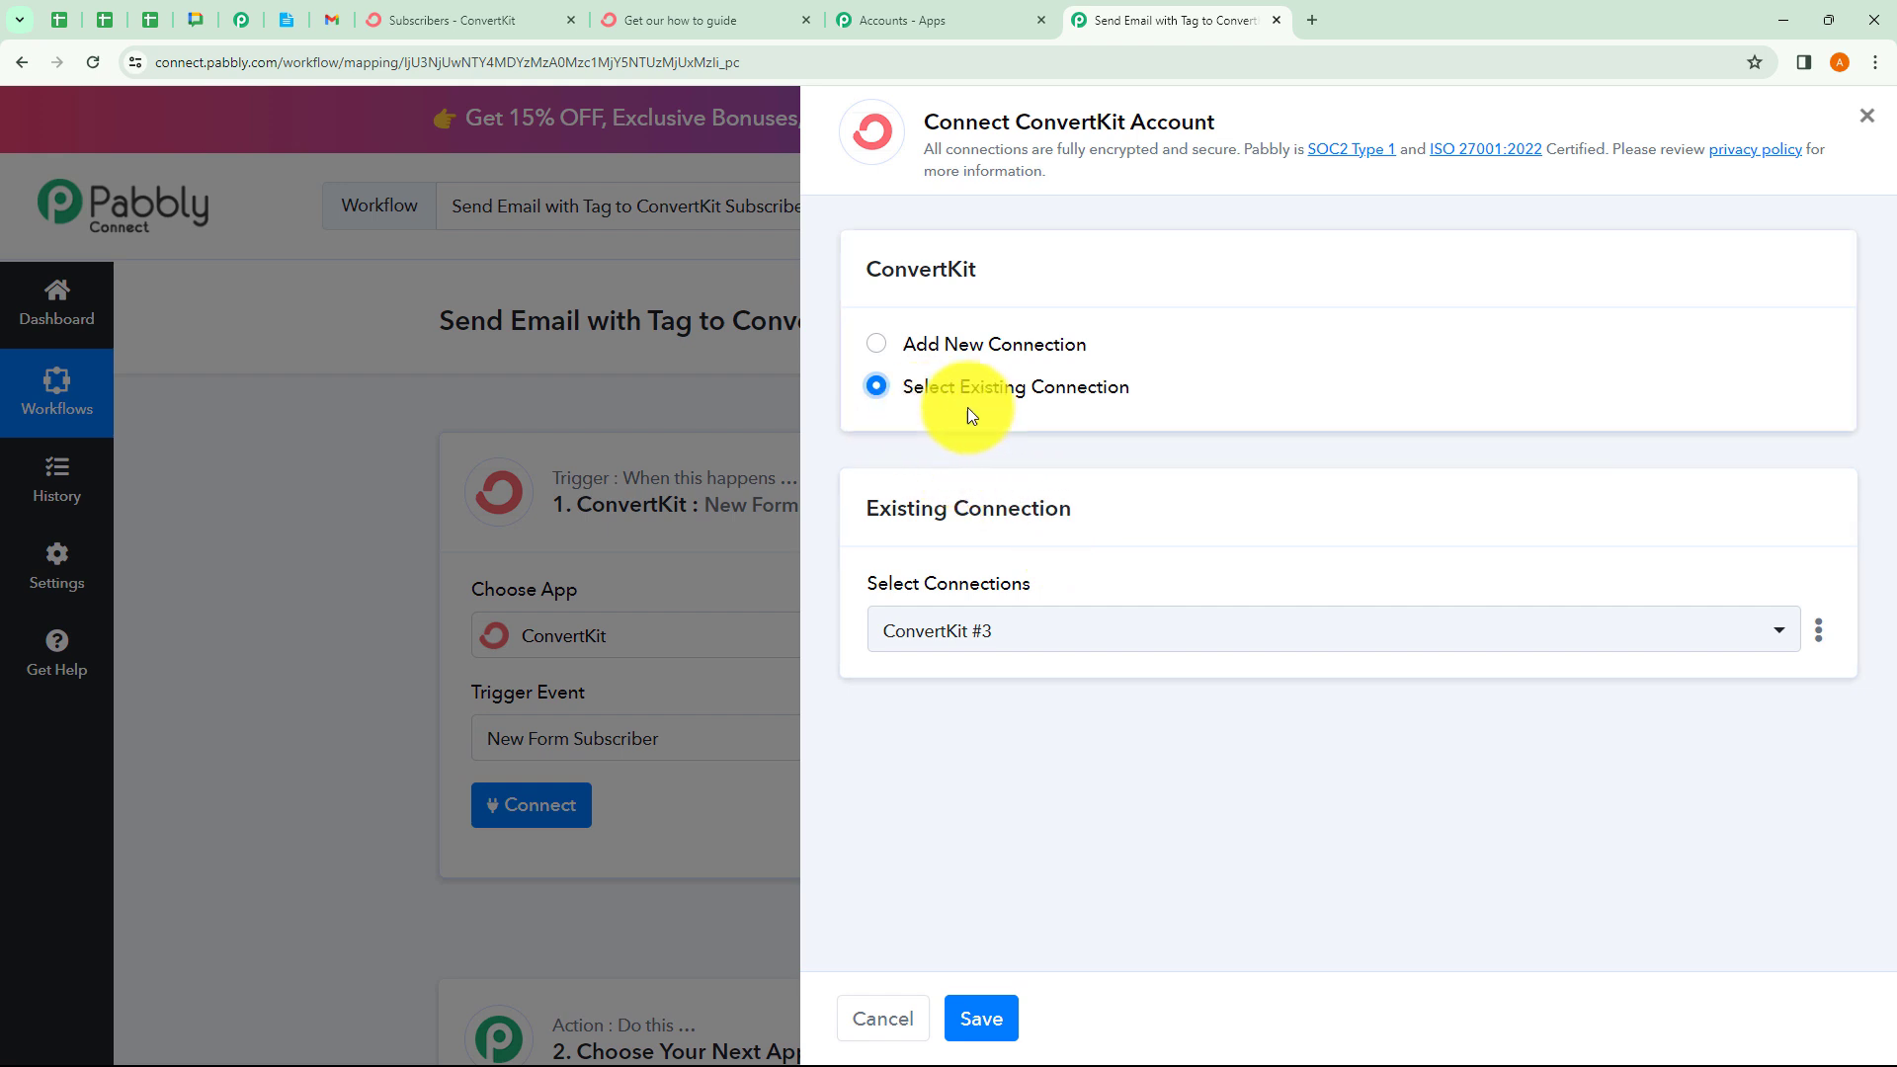
{"action": "left_click", "coordinate": [1016, 632]}
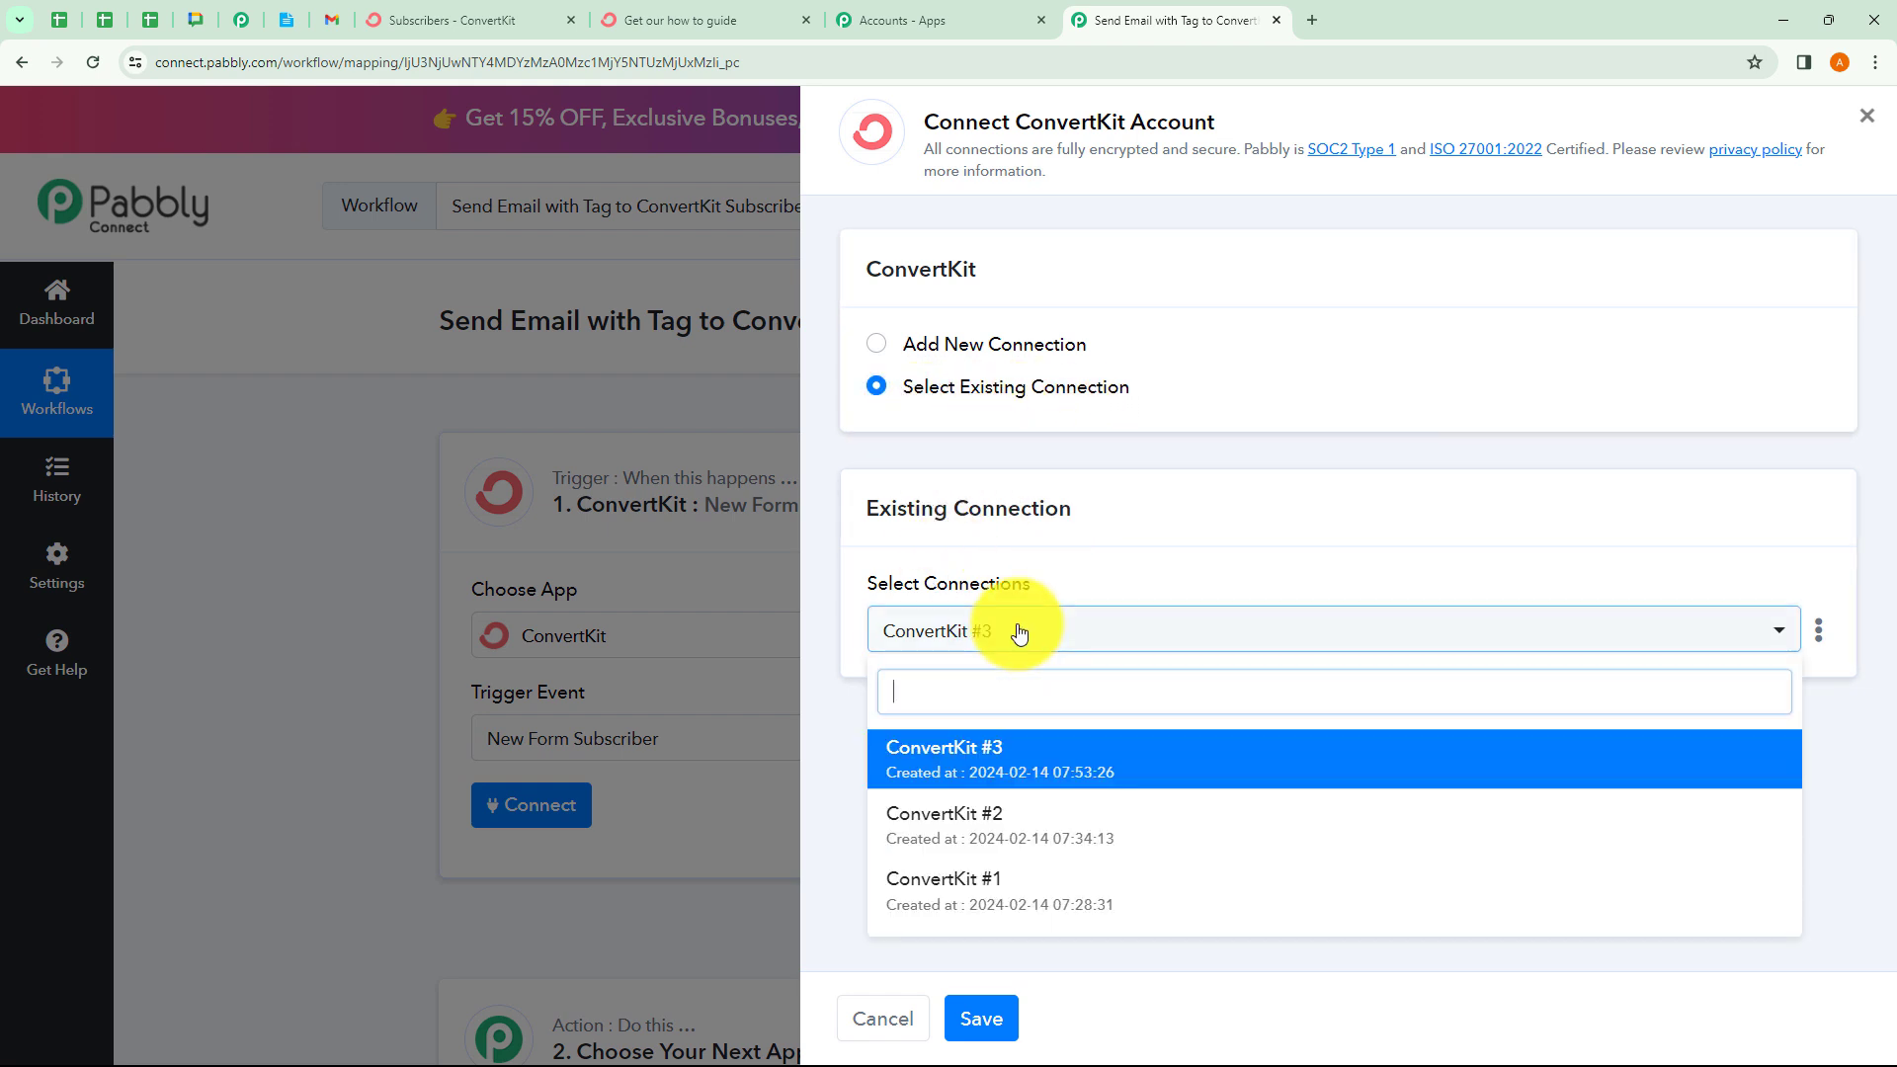
{"action": "left_click", "coordinate": [816, 737]}
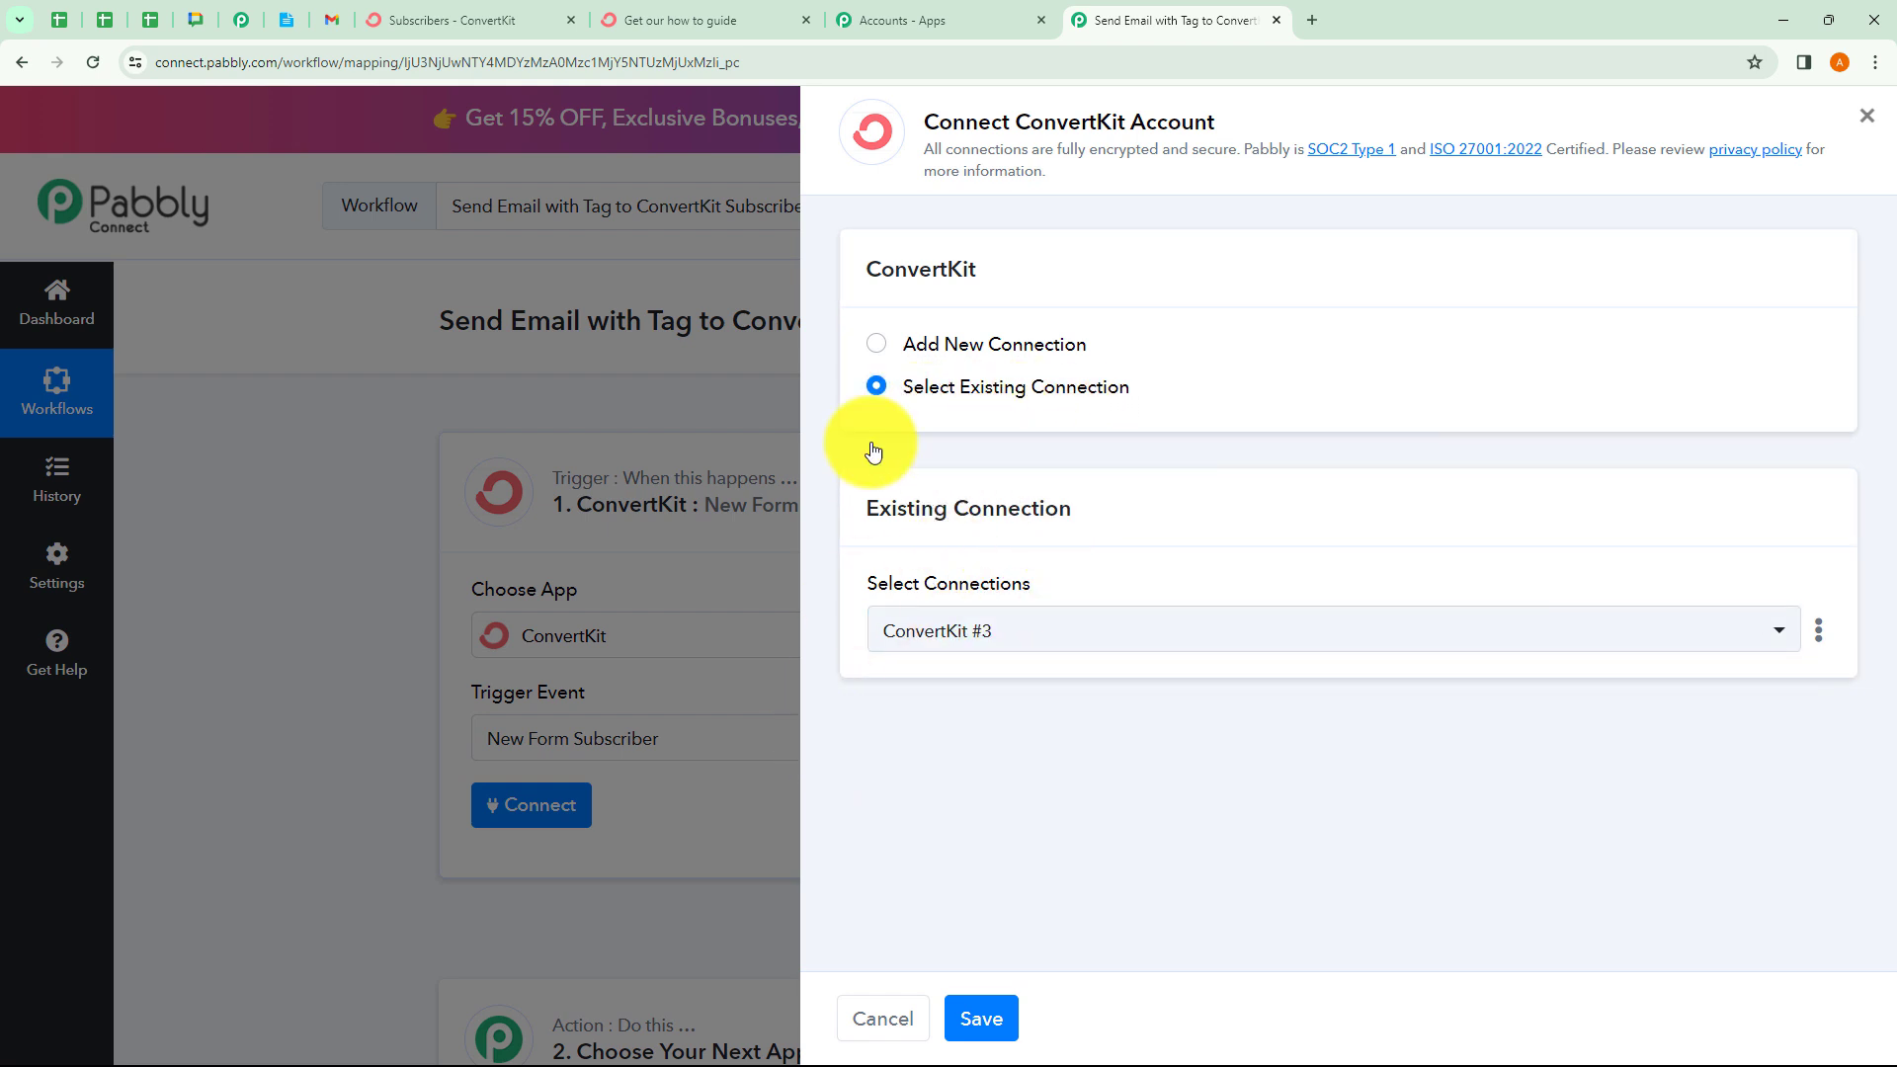
Choose to add a new ConvertKit connection and copy the API key from ConvertKit's advanced account settings
{"action": "left_click", "coordinate": [879, 348]}
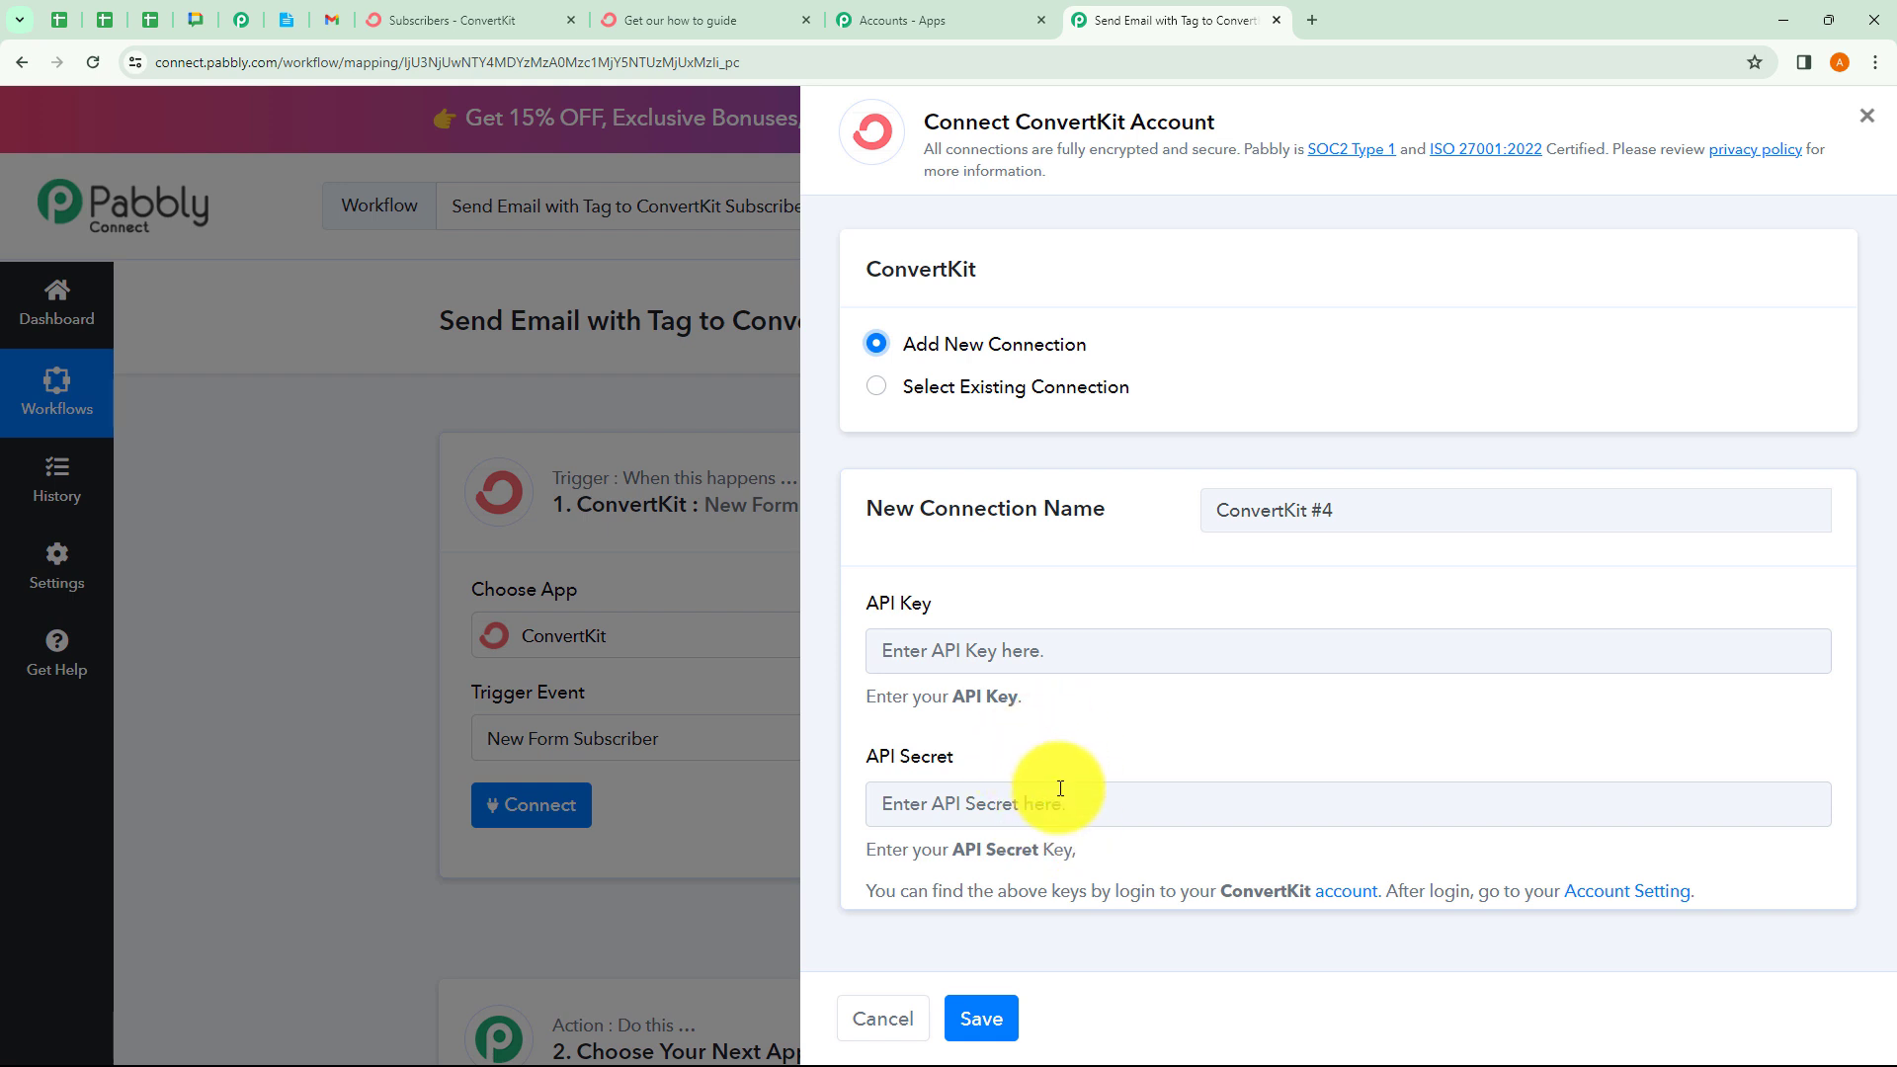
{"action": "left_click", "coordinate": [1645, 895]}
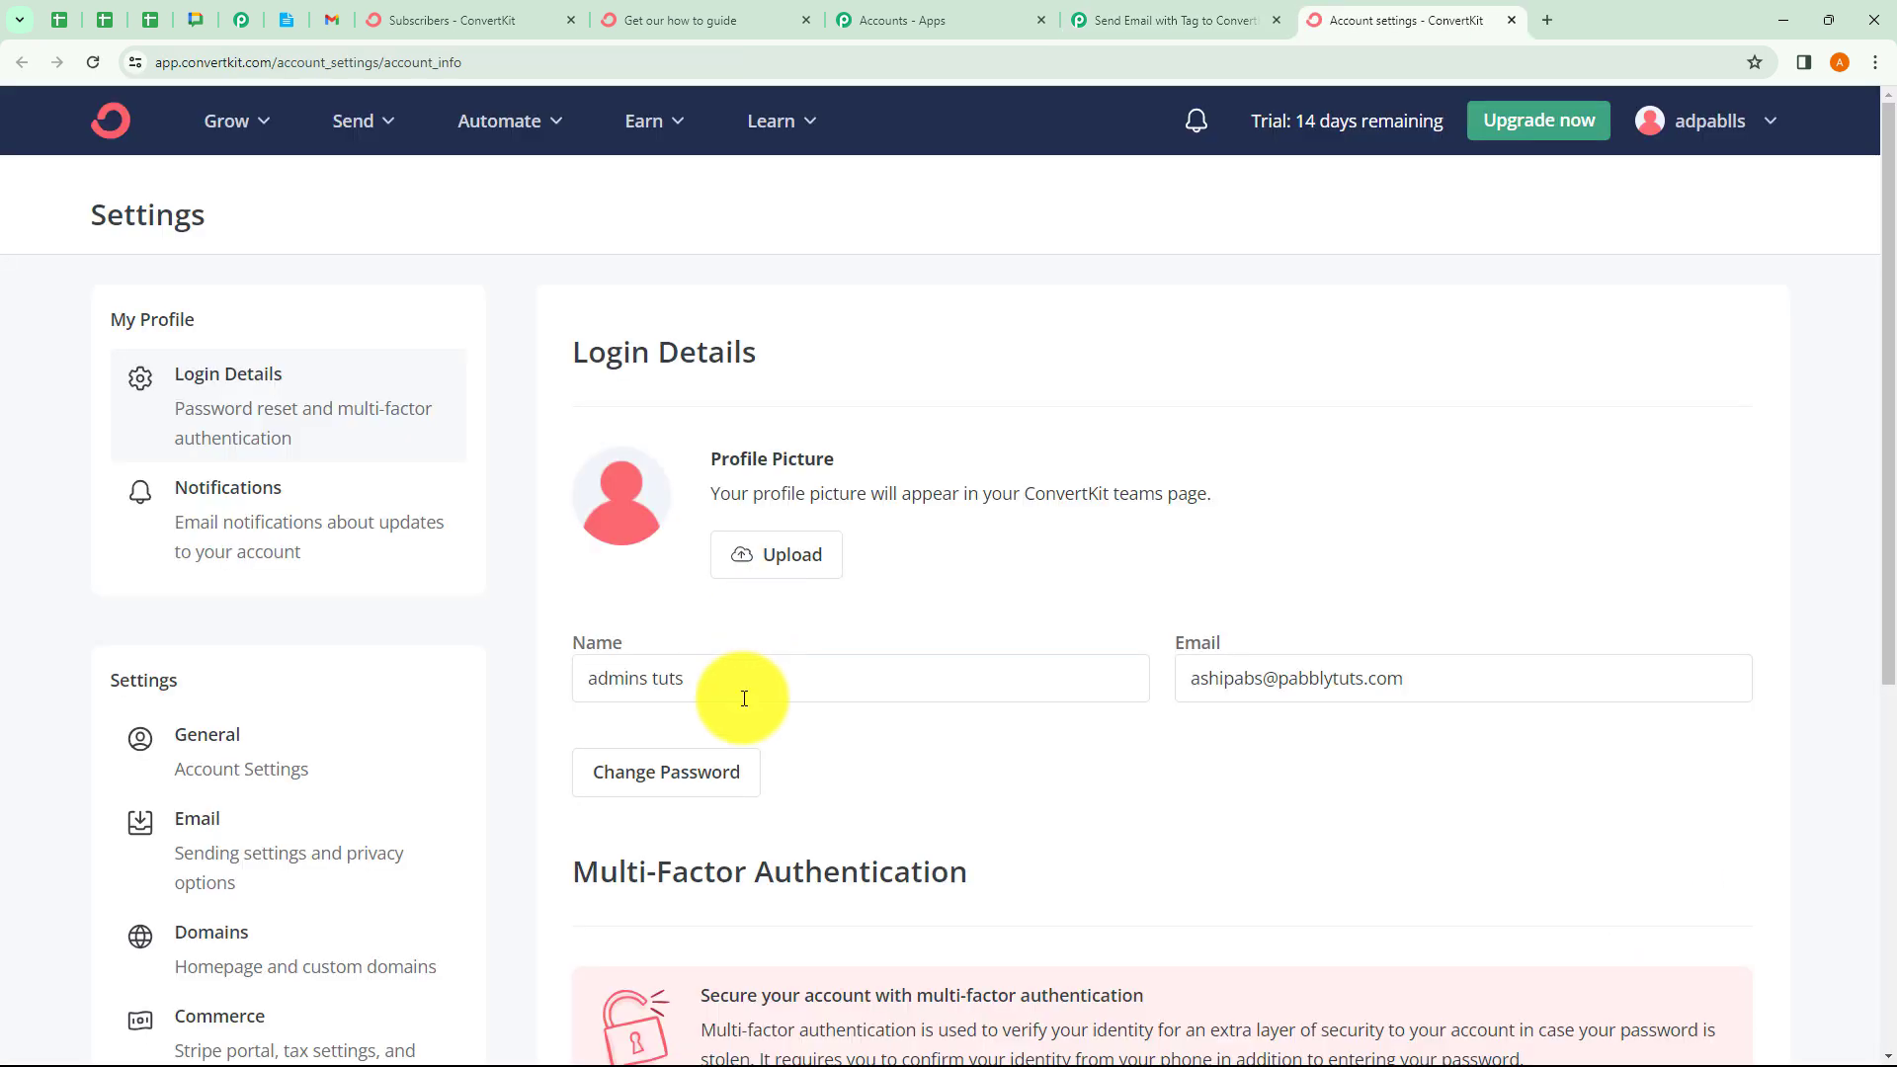
{"action": "scroll", "coordinate": [909, 781], "scroll_direction": "down", "scroll_amount": 5}
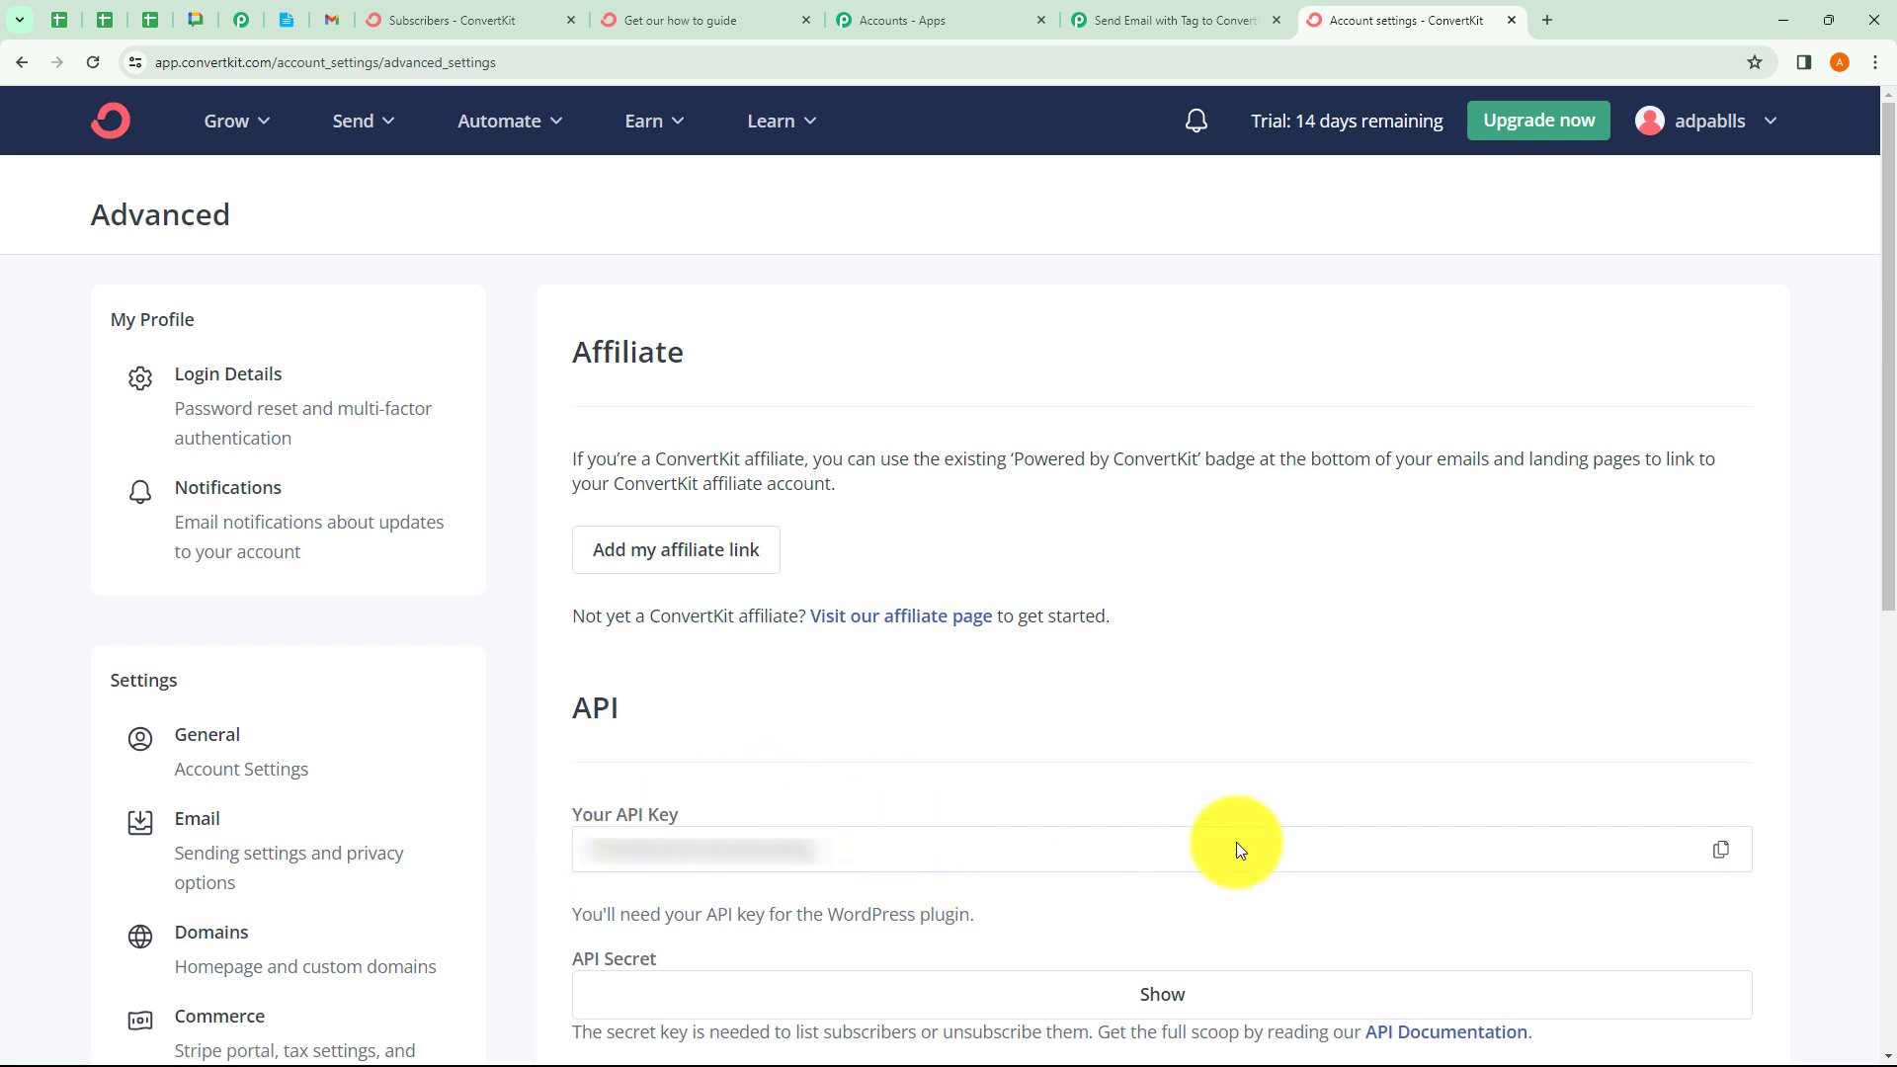
{"action": "left_click", "coordinate": [1737, 848]}
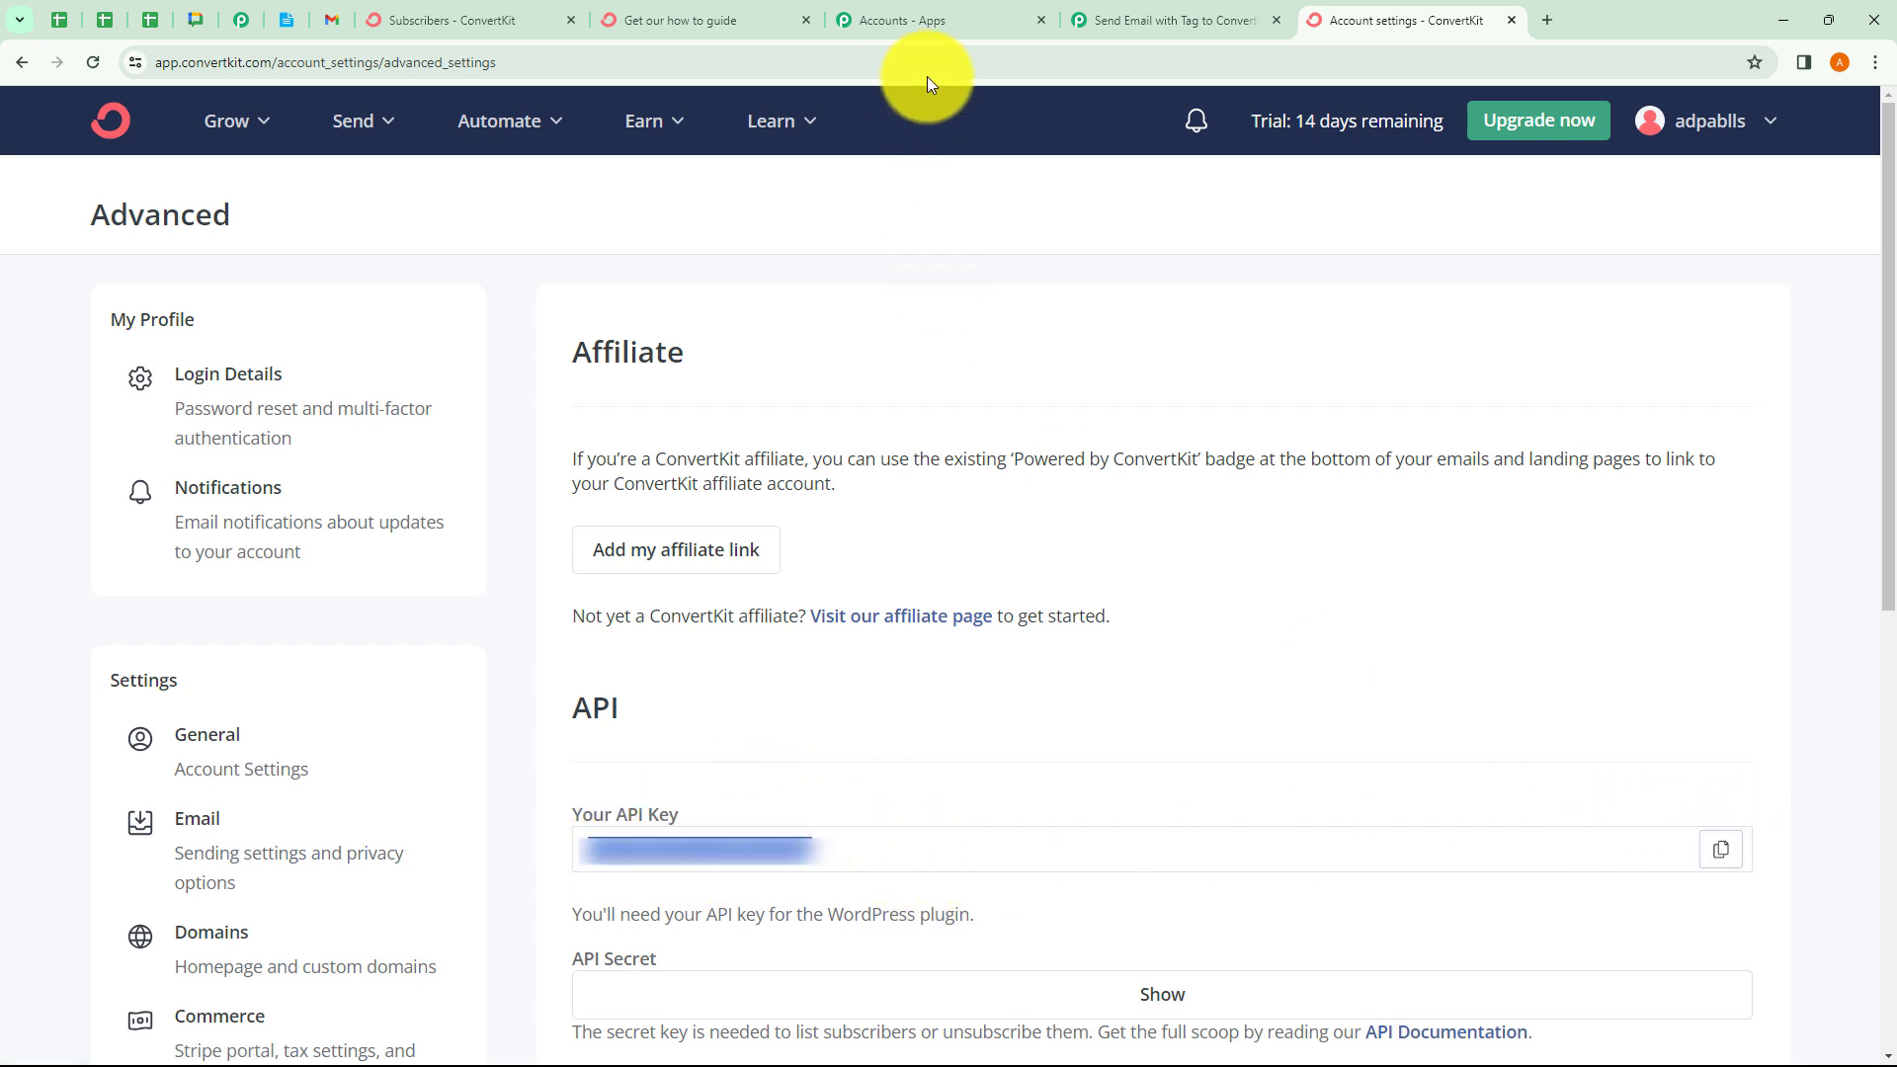
Back in Pabbly Connect, paste the copied API key into the new ConvertKit connection
{"action": "left_click", "coordinate": [1100, 18]}
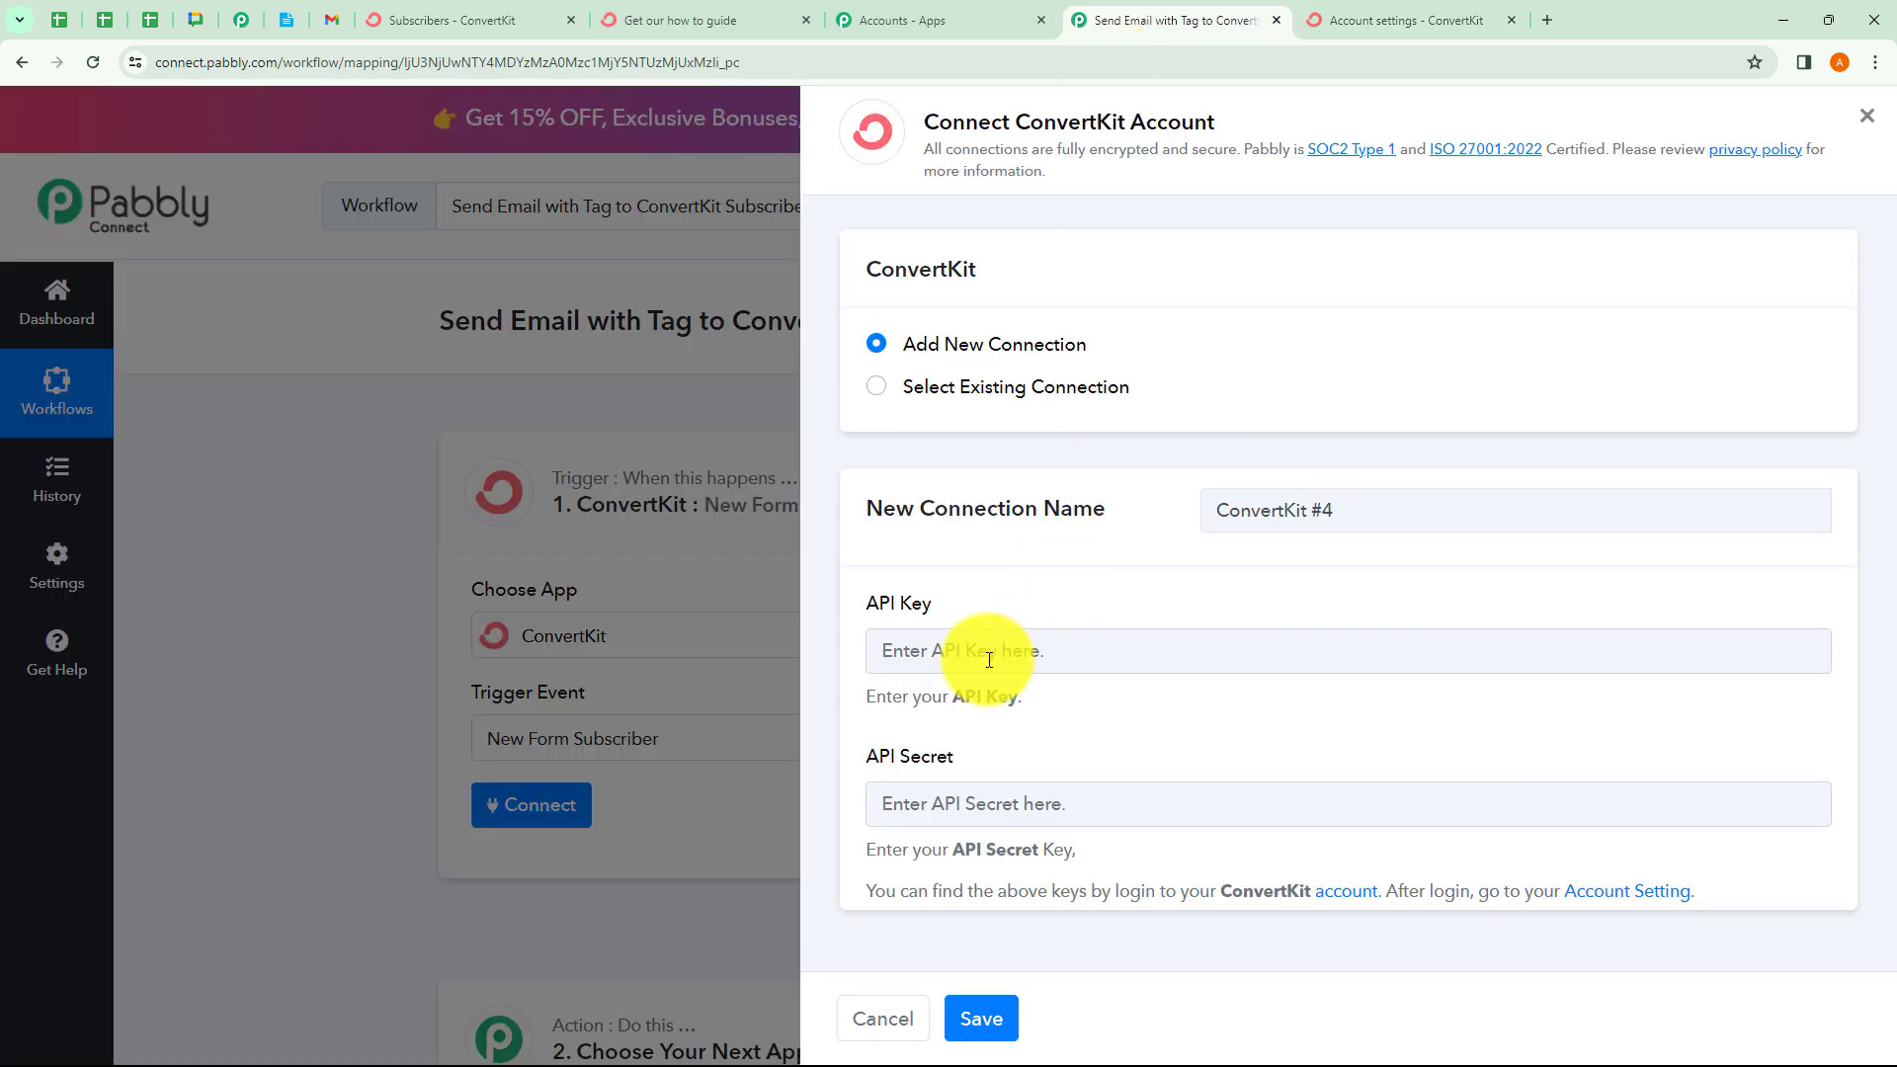
{"action": "left_click", "coordinate": [917, 655]}
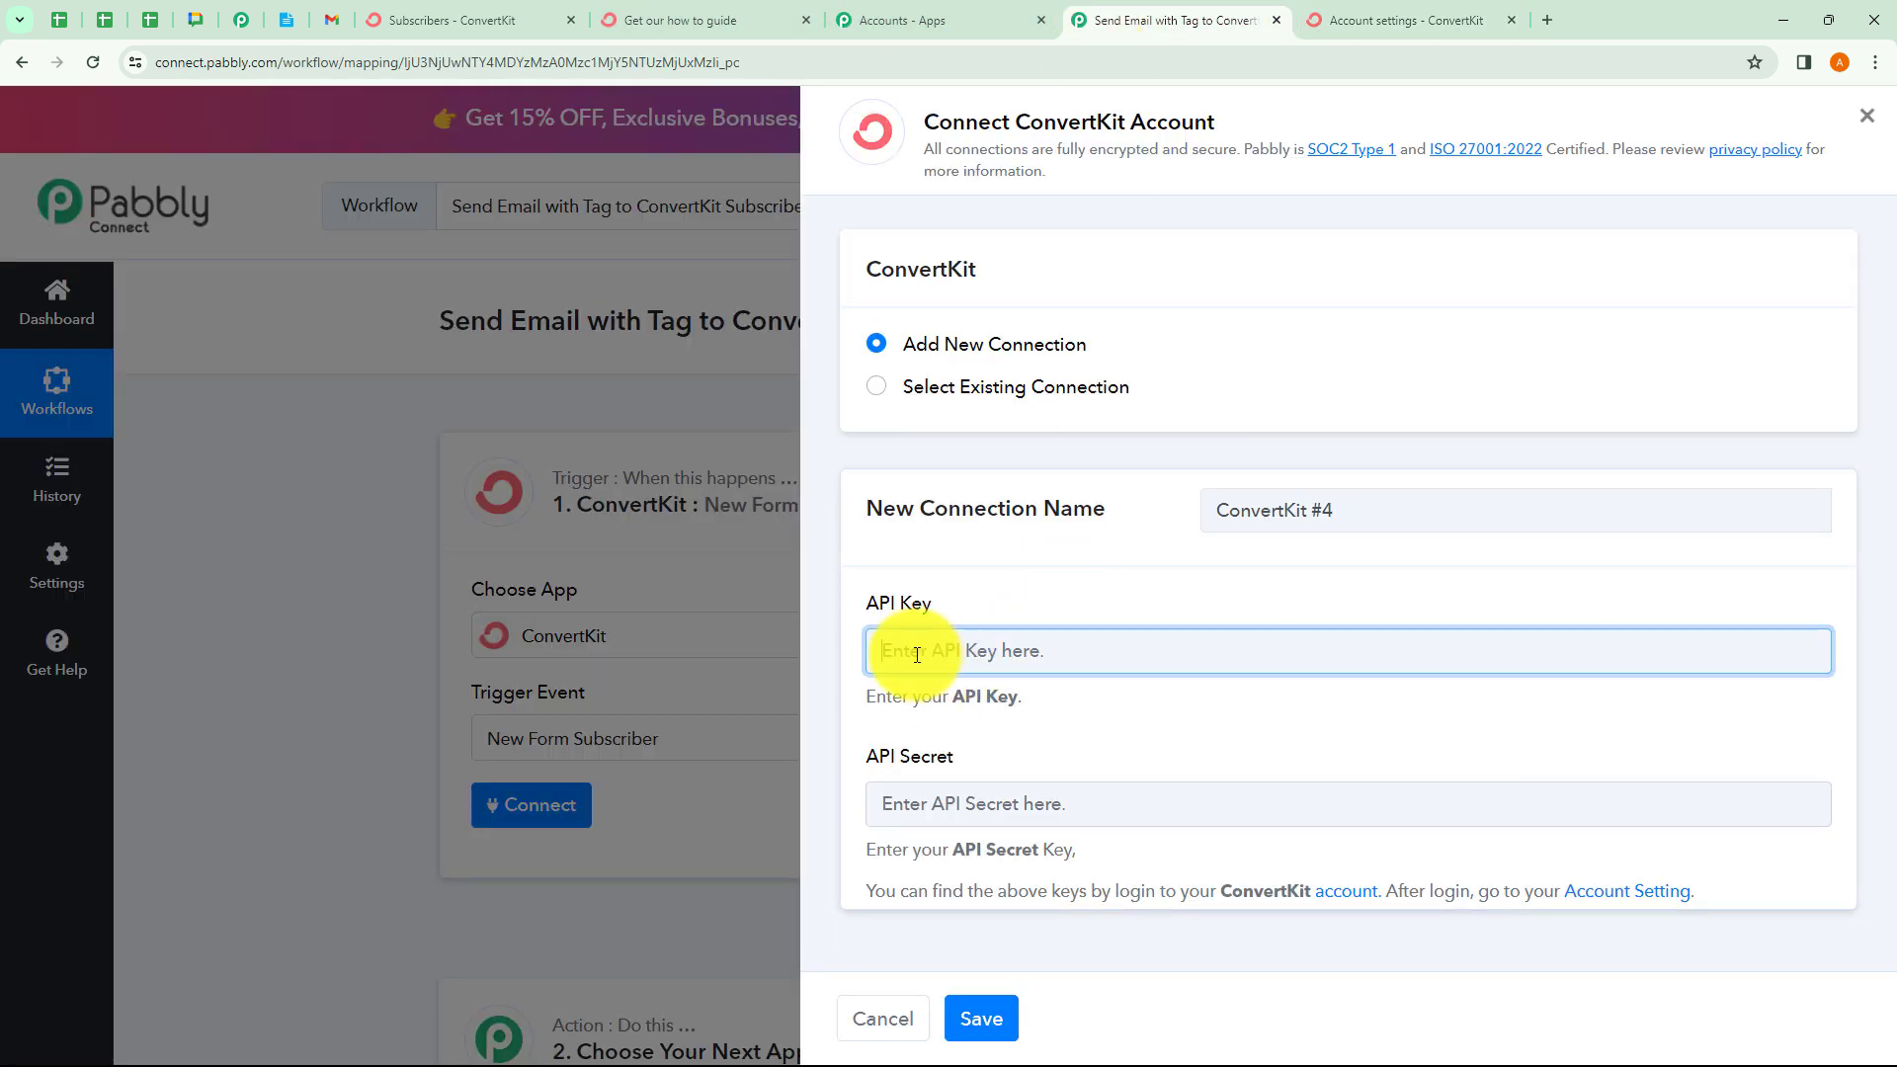
{"action": "left_click", "coordinate": [939, 812]}
Switch to ConvertKit's advanced account settings, reveal the API secret and copy it
{"action": "left_click", "coordinate": [1407, 16]}
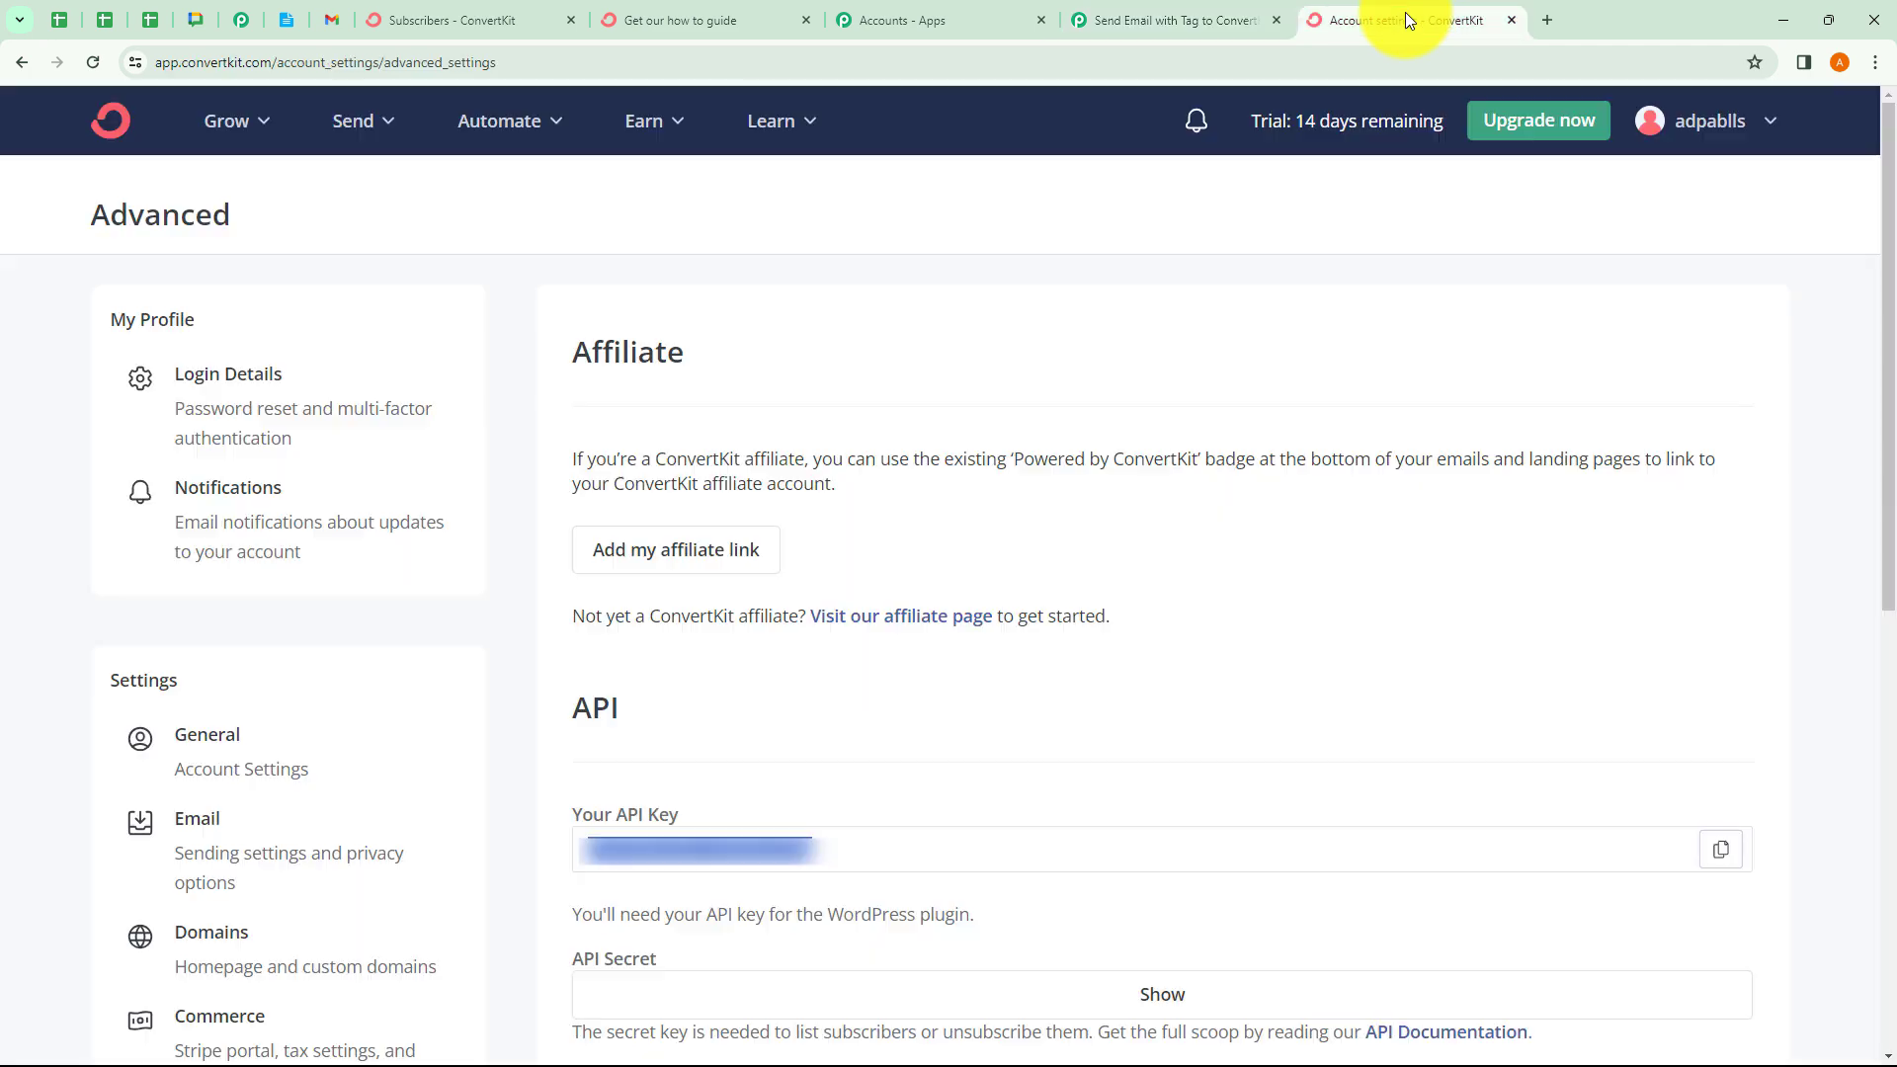
{"action": "left_click", "coordinate": [1102, 988]}
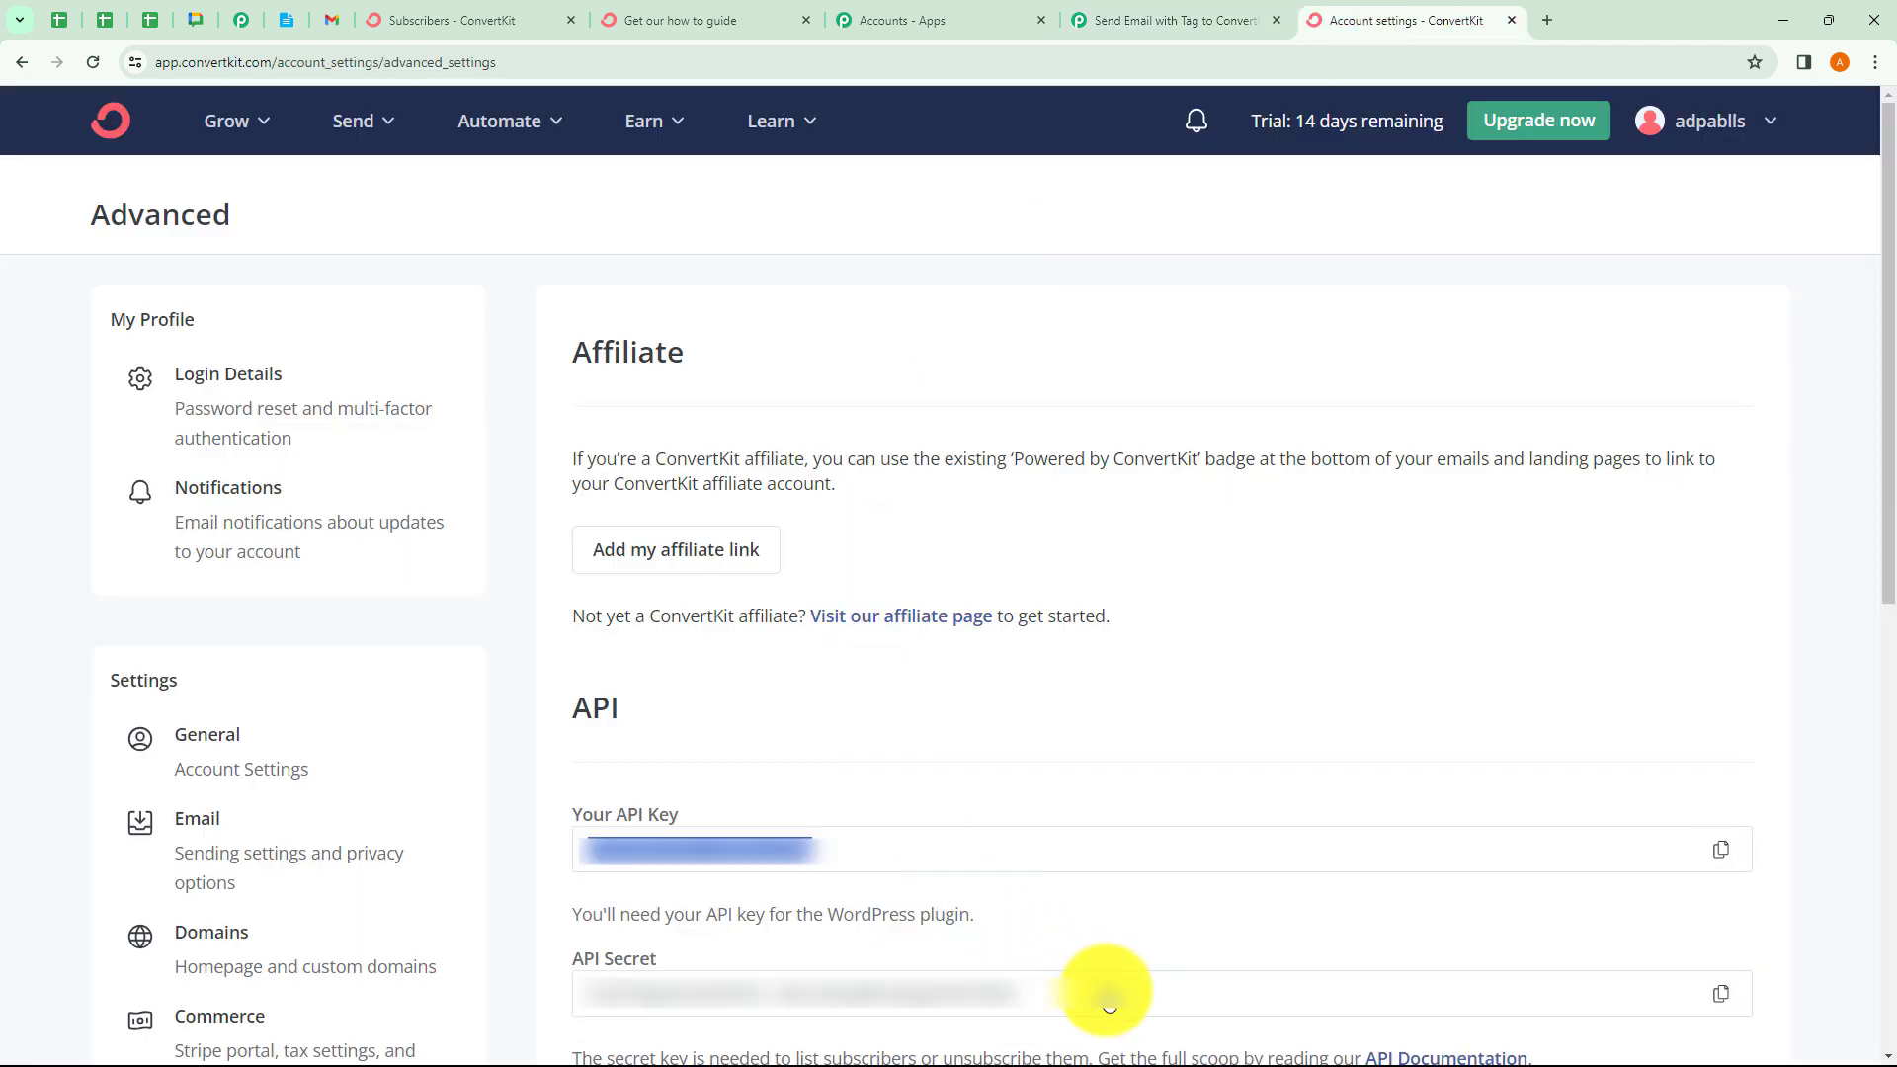
{"action": "left_click", "coordinate": [1718, 993]}
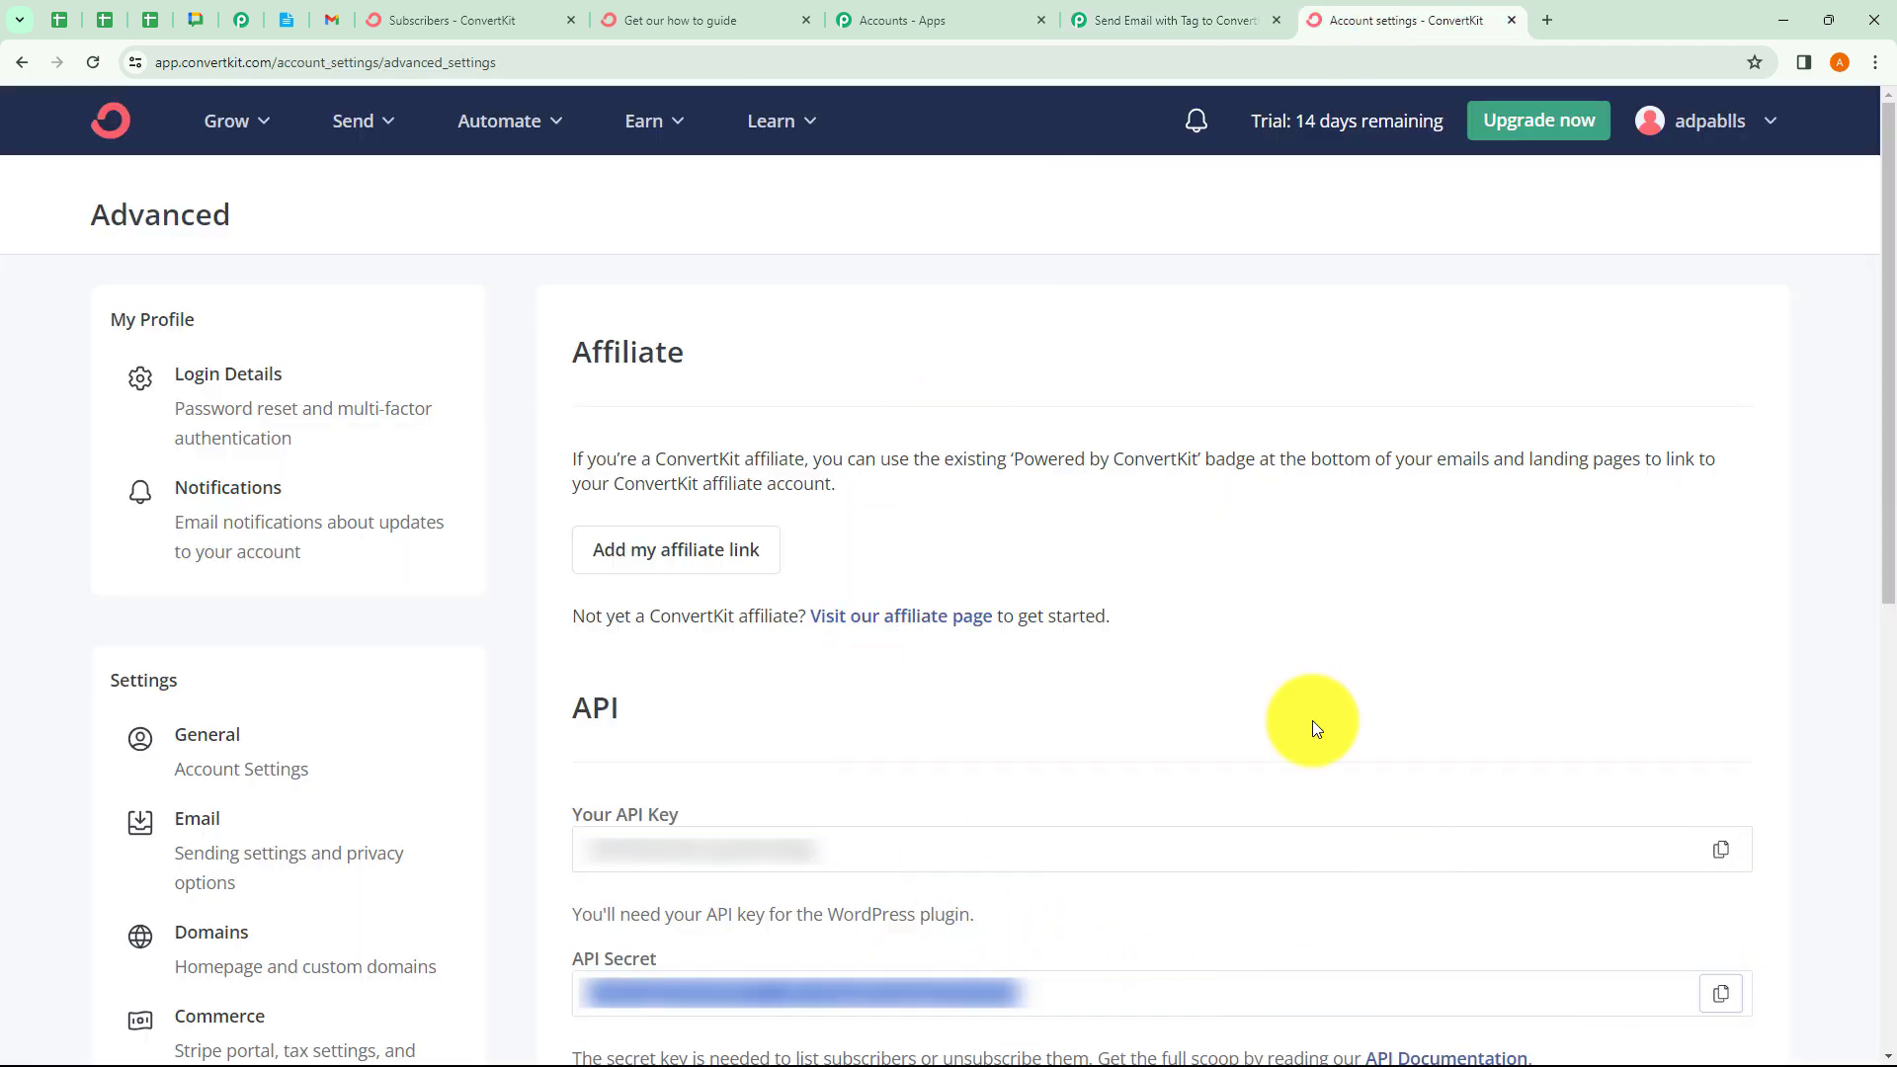
Back in Pabbly Connect, paste the API secret into the new ConvertKit connection and save the connection
{"action": "left_click", "coordinate": [1176, 22]}
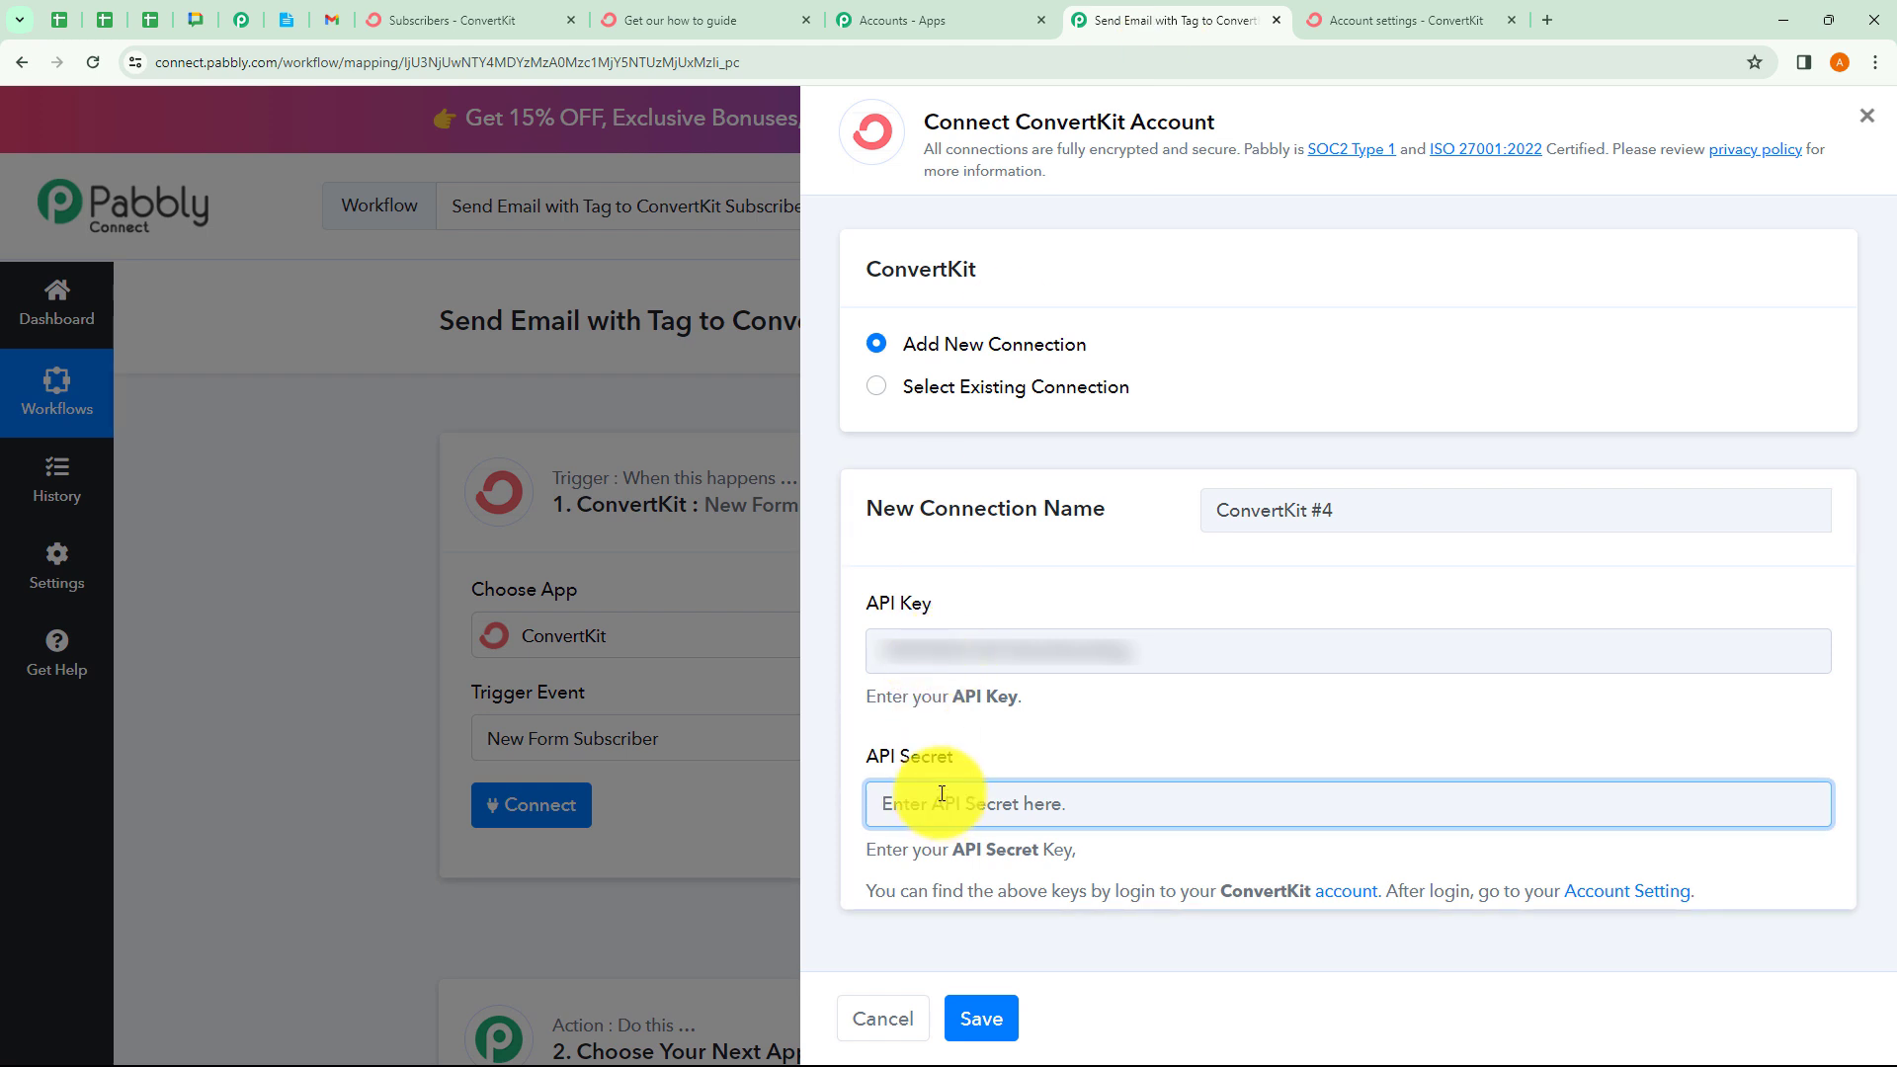
{"action": "key", "text": "ctrl+v"}
{"action": "left_click", "coordinate": [1059, 720]}
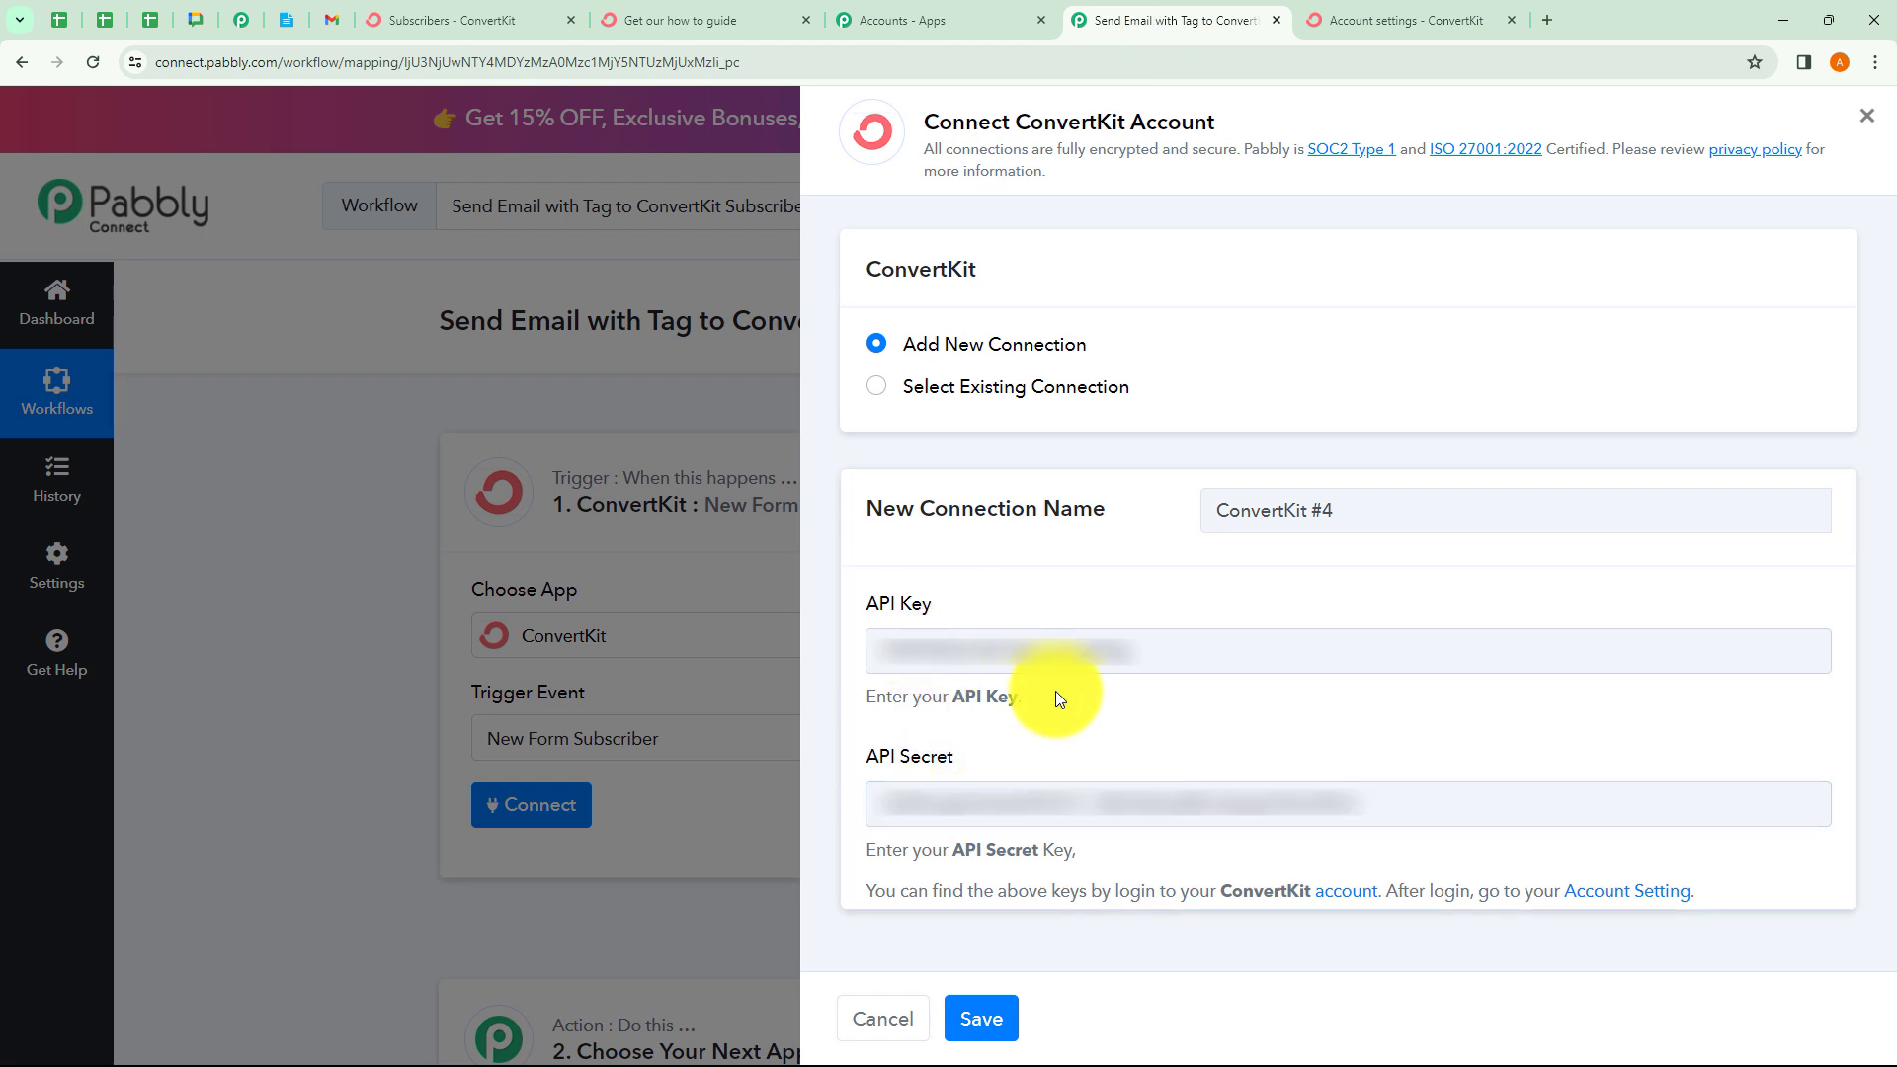
{"action": "left_click", "coordinate": [993, 1017]}
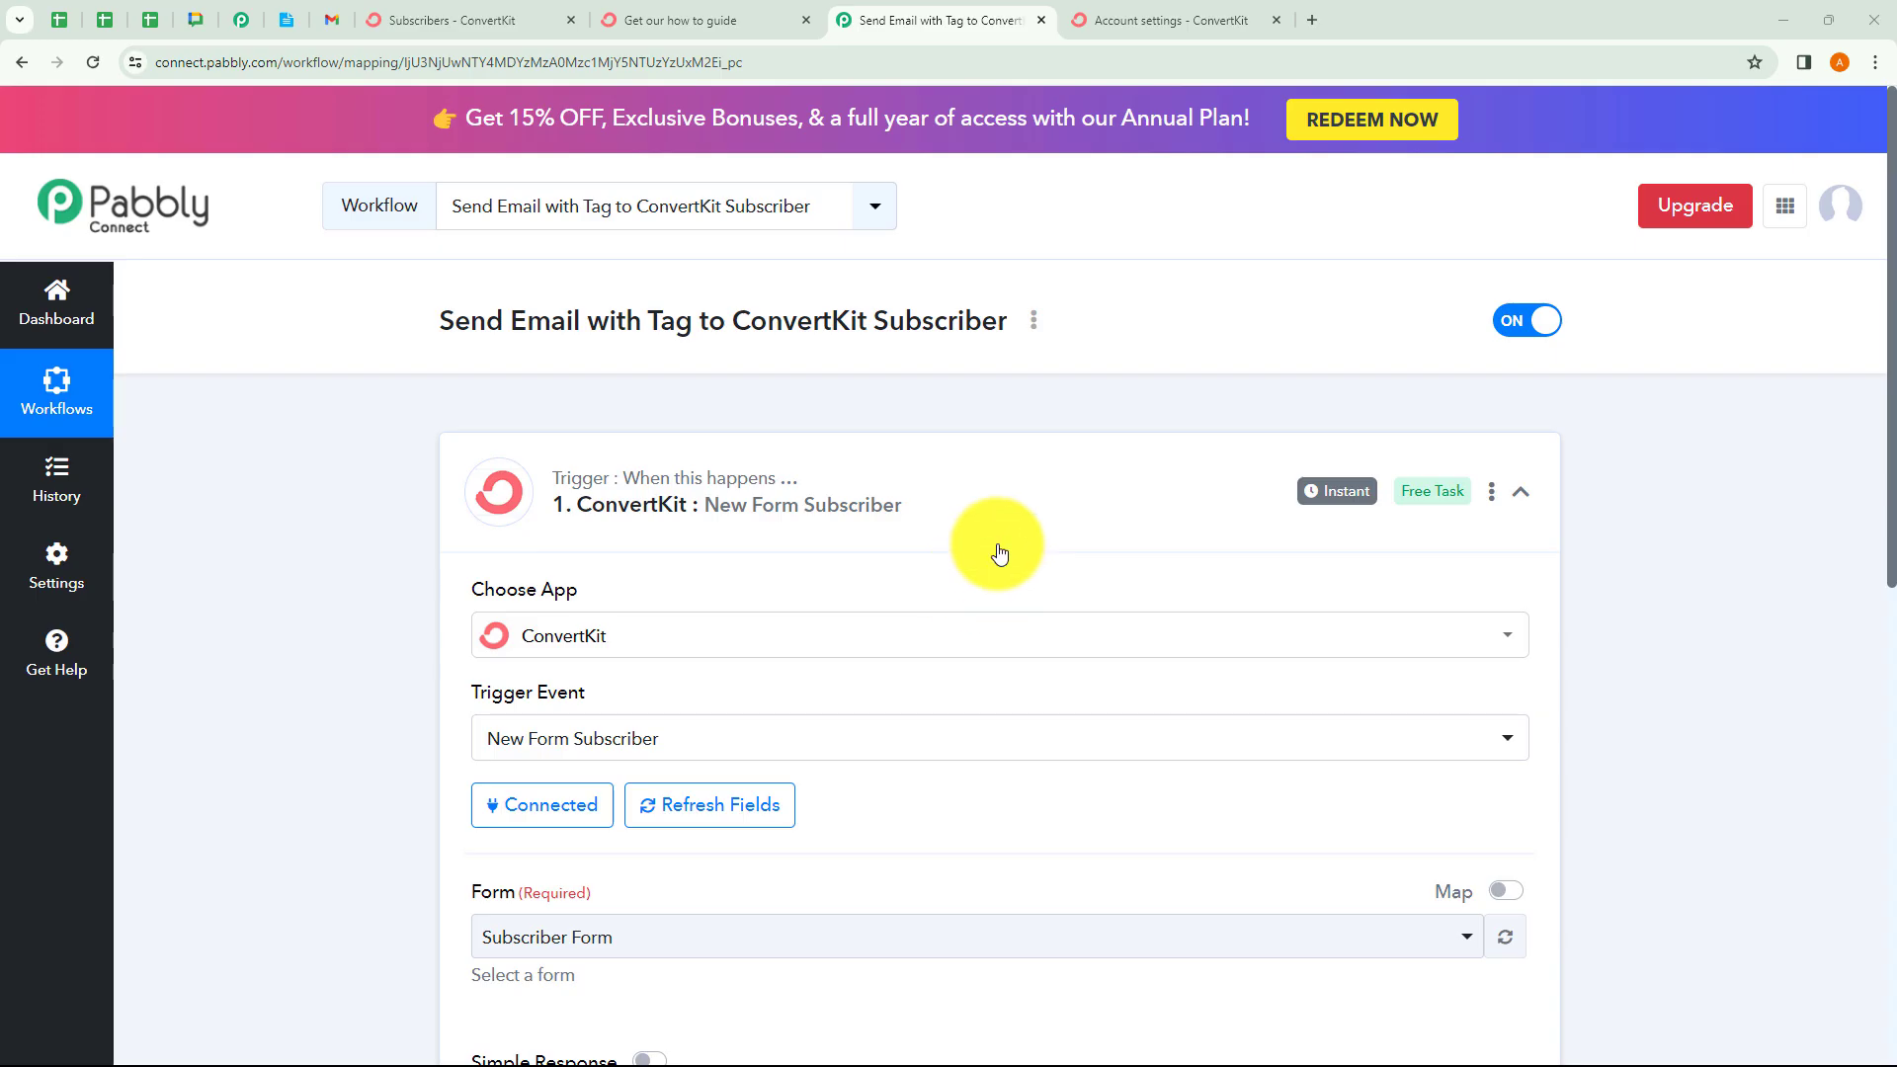
Select Subscriber Form as the ConvertKit trigger's form and start waiting for a test submission
{"action": "scroll", "coordinate": [999, 551], "scroll_direction": "down", "scroll_amount": 2}
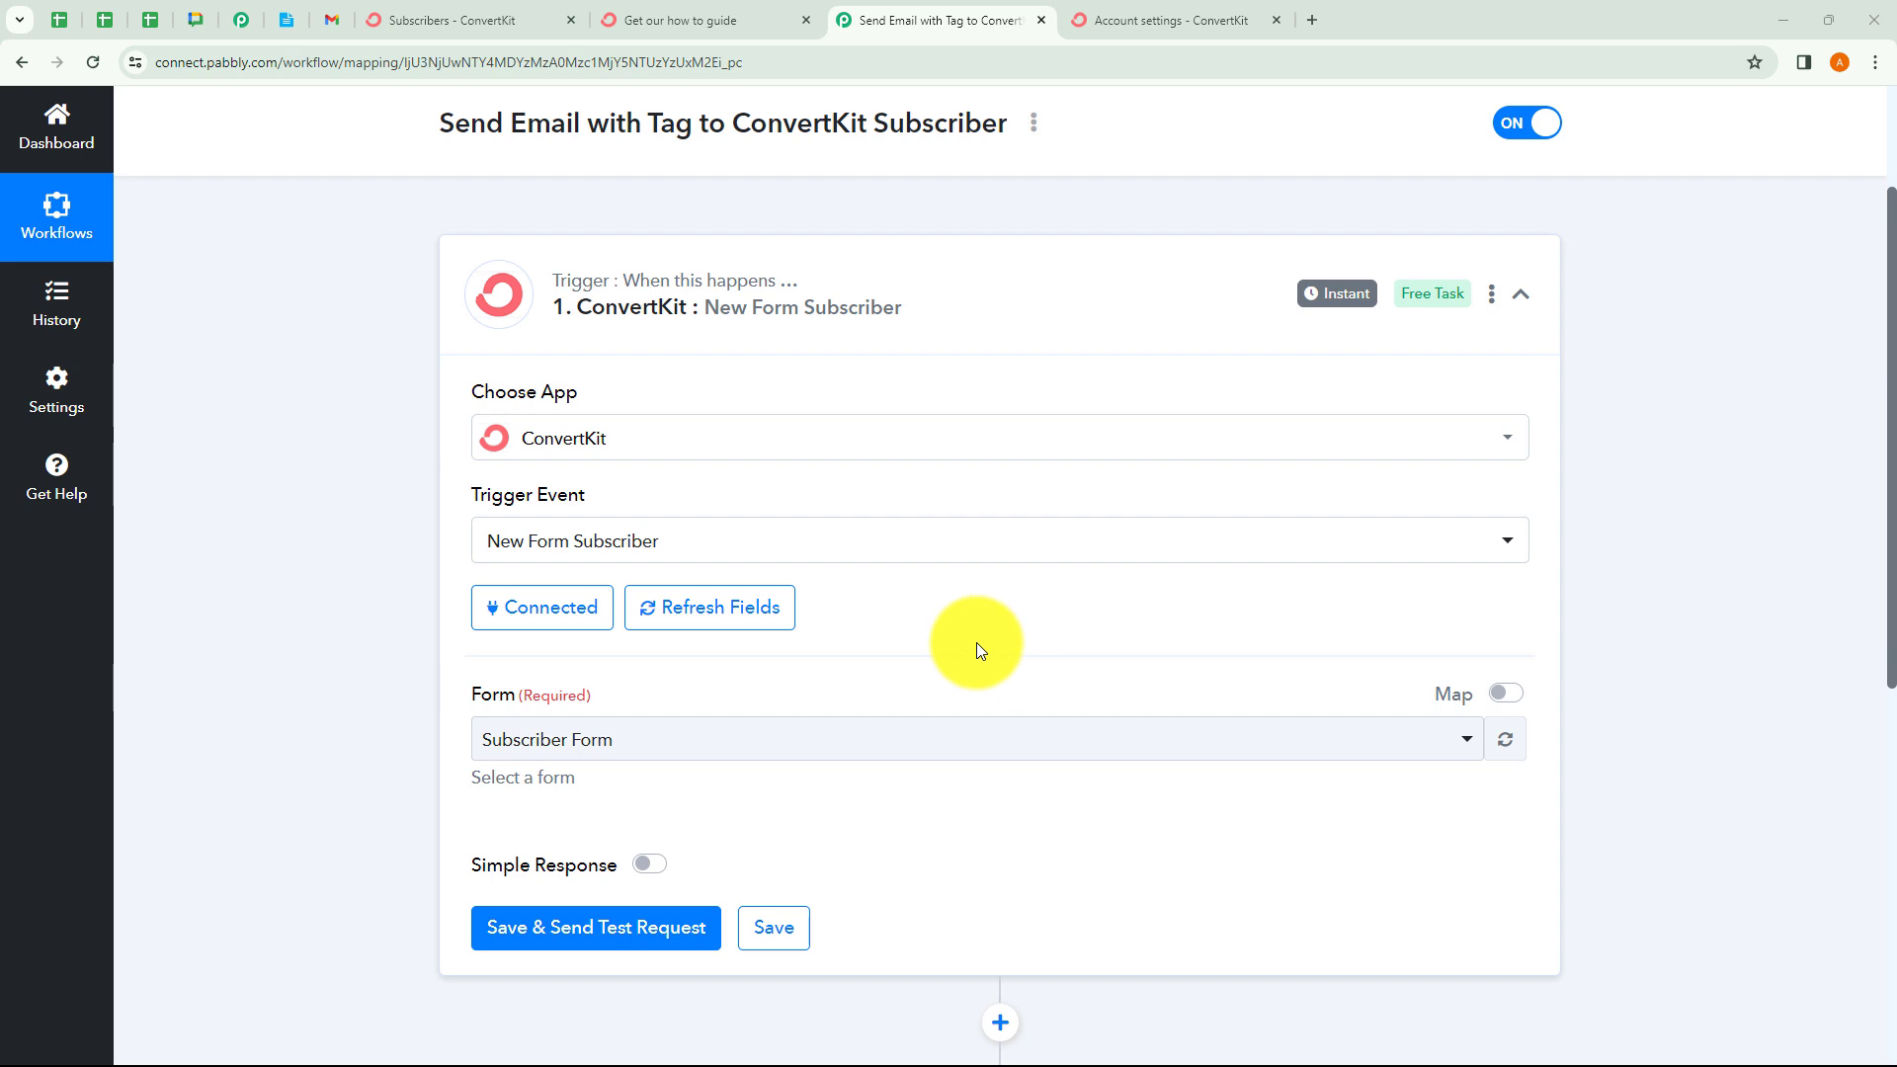
{"action": "scroll", "coordinate": [977, 642], "scroll_direction": "down", "scroll_amount": 1}
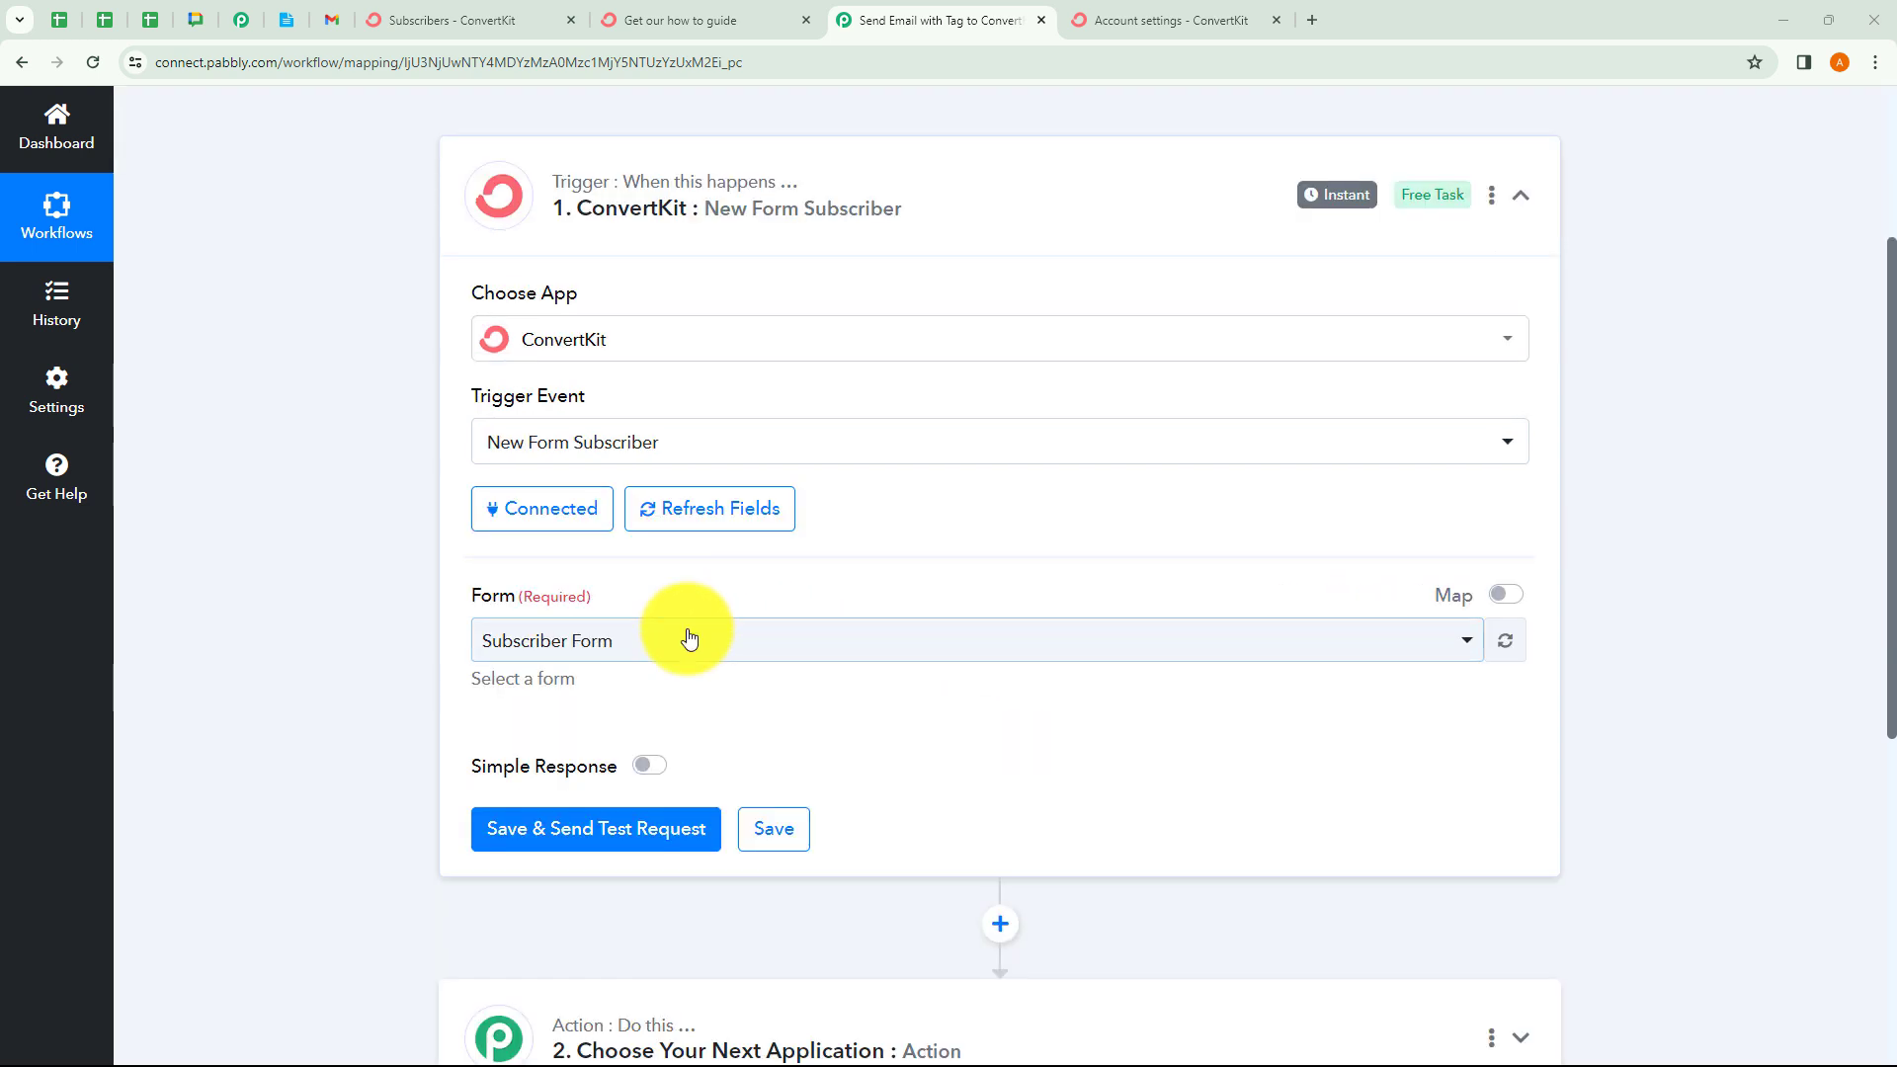
{"action": "left_click", "coordinate": [624, 645]}
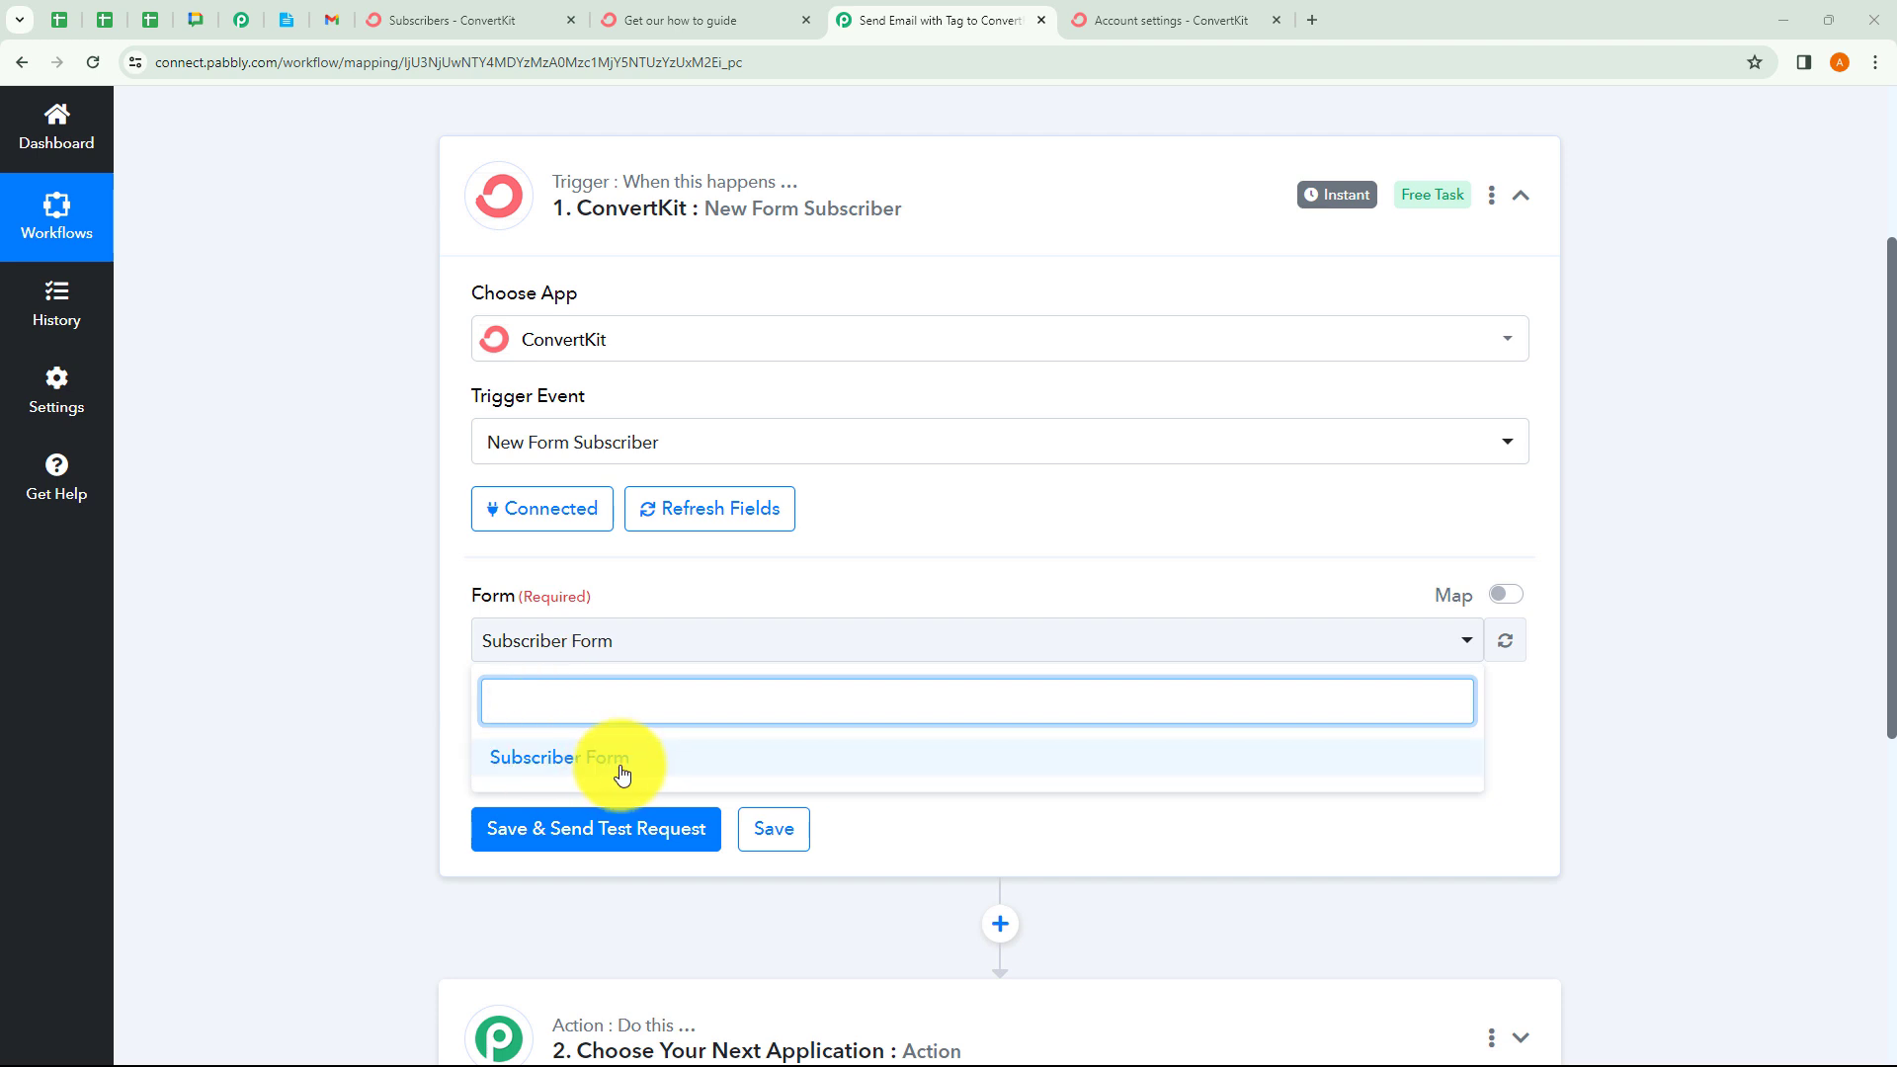
{"action": "left_click", "coordinate": [385, 641]}
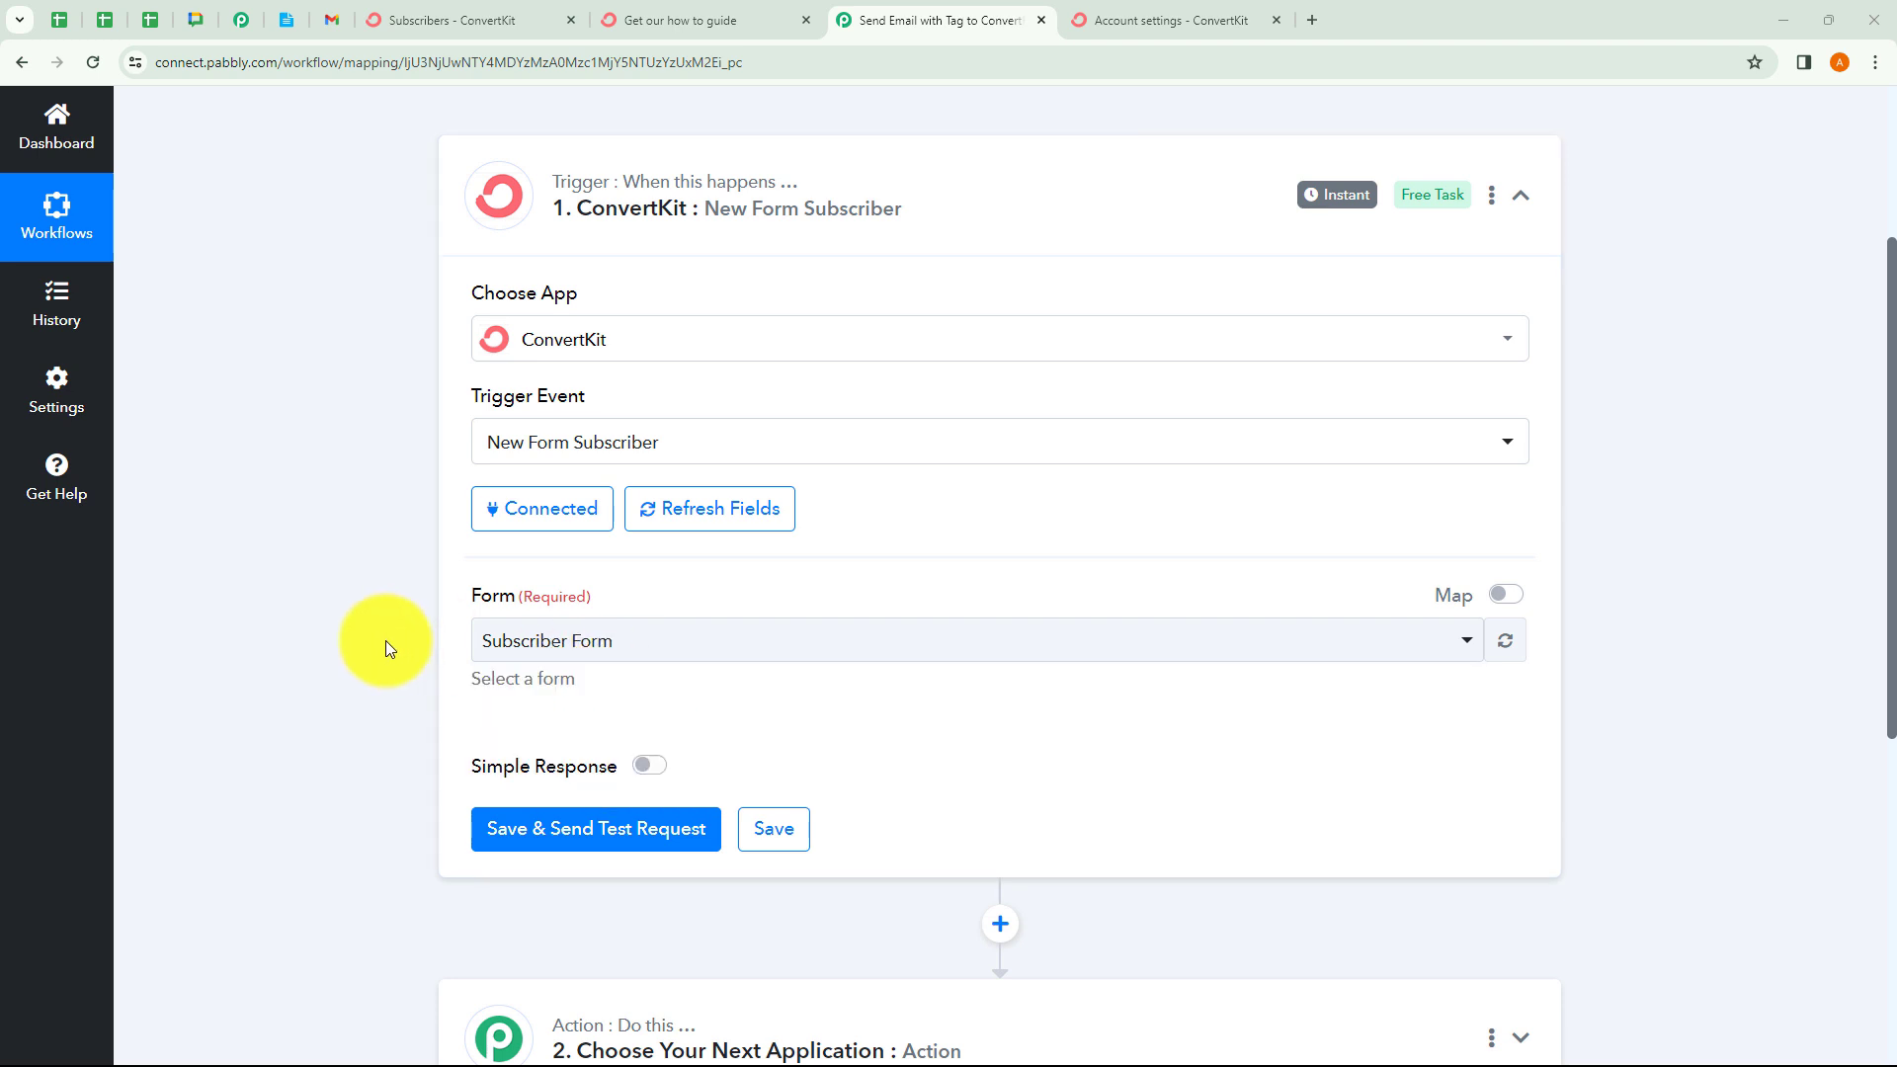
{"action": "left_click", "coordinate": [584, 648]}
{"action": "left_click", "coordinate": [533, 759]}
{"action": "left_click", "coordinate": [538, 826]}
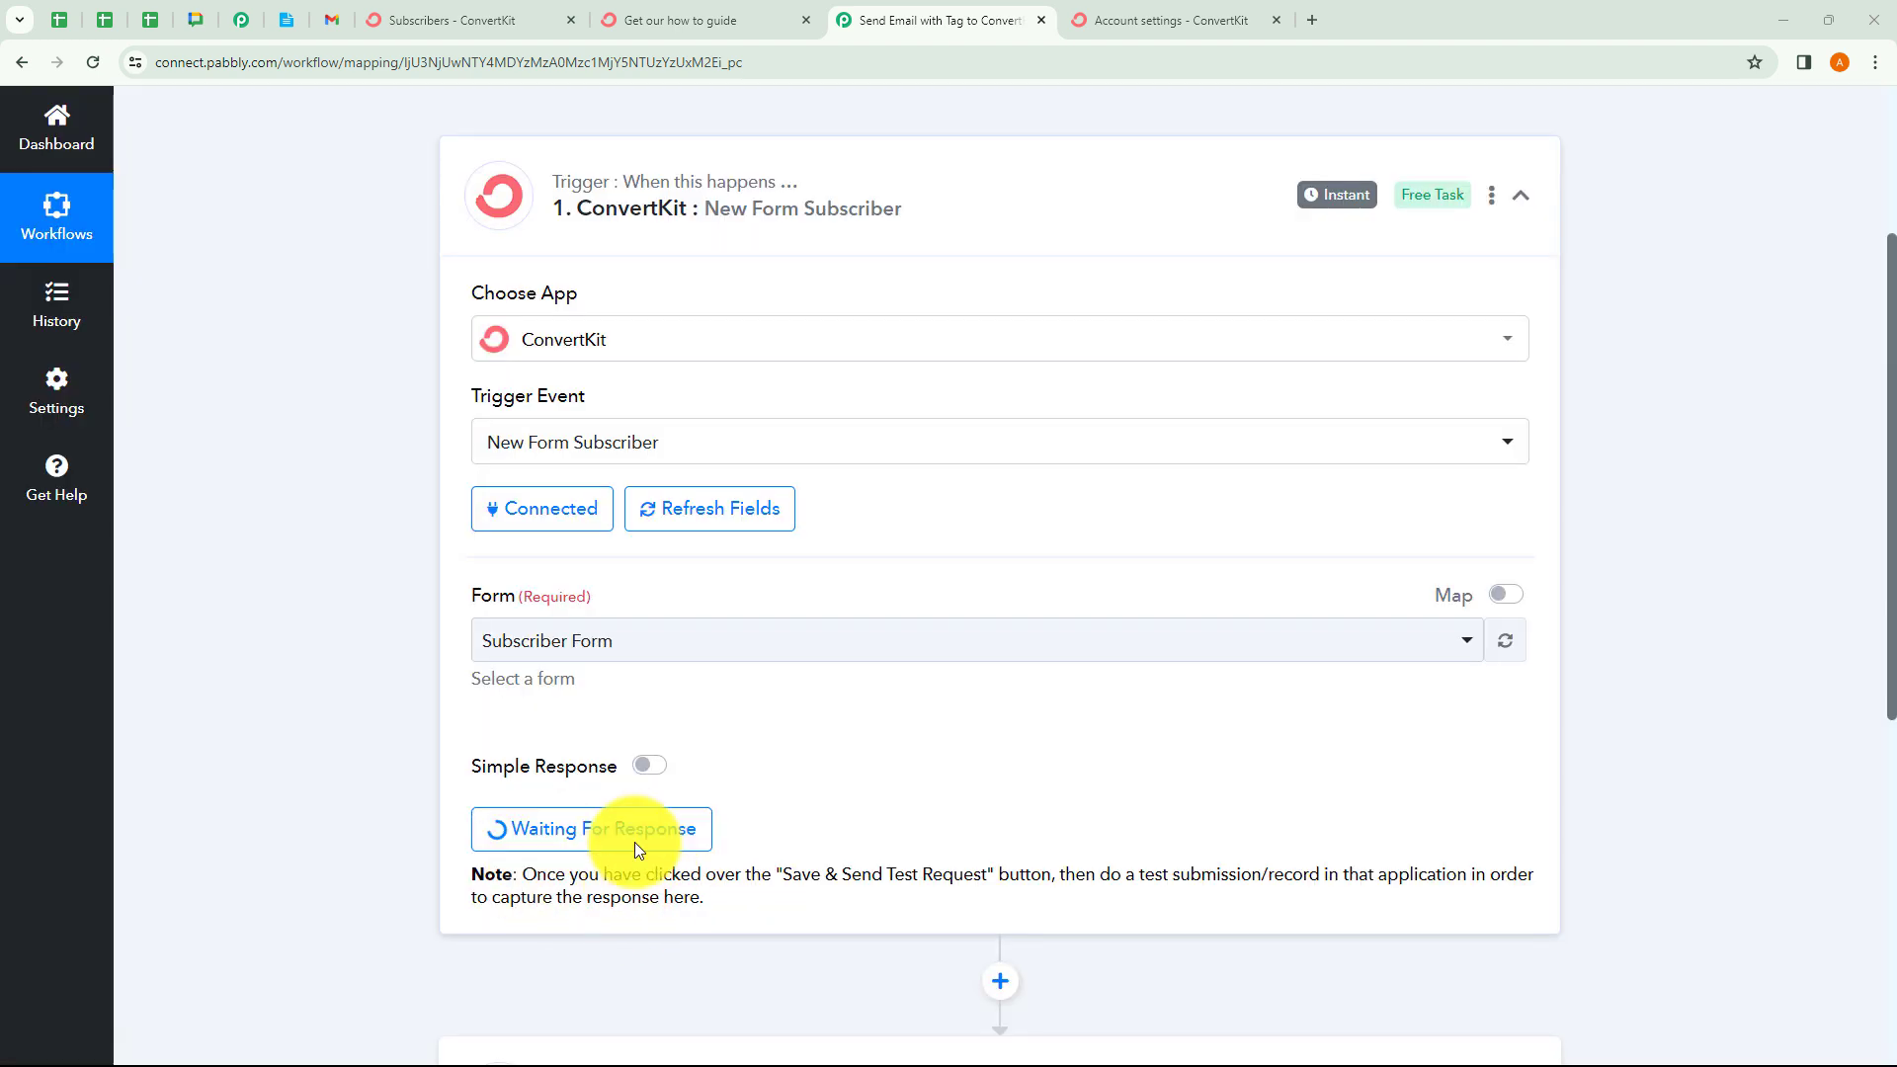
{"action": "left_click_drag", "start_coordinate": [529, 877], "coordinate": [1439, 872]}
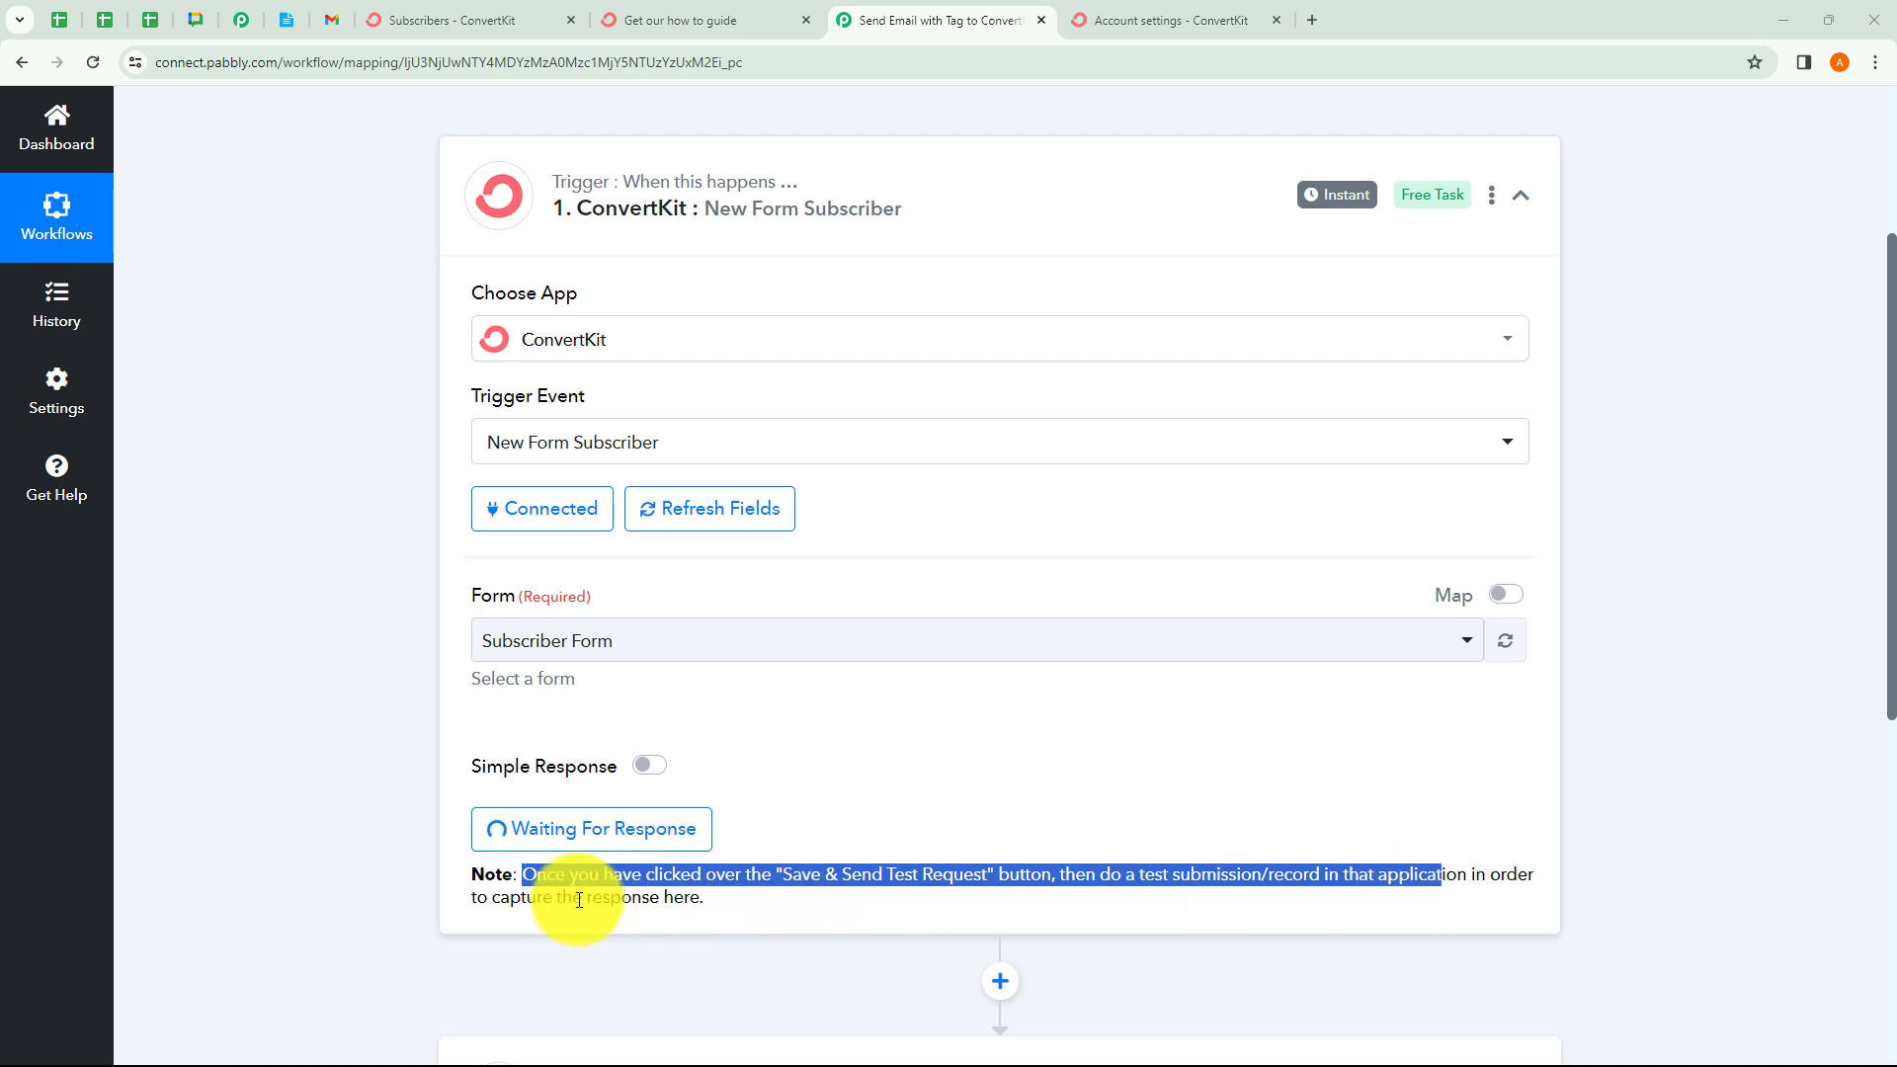
{"action": "left_click_drag", "start_coordinate": [577, 899], "coordinate": [689, 899]}
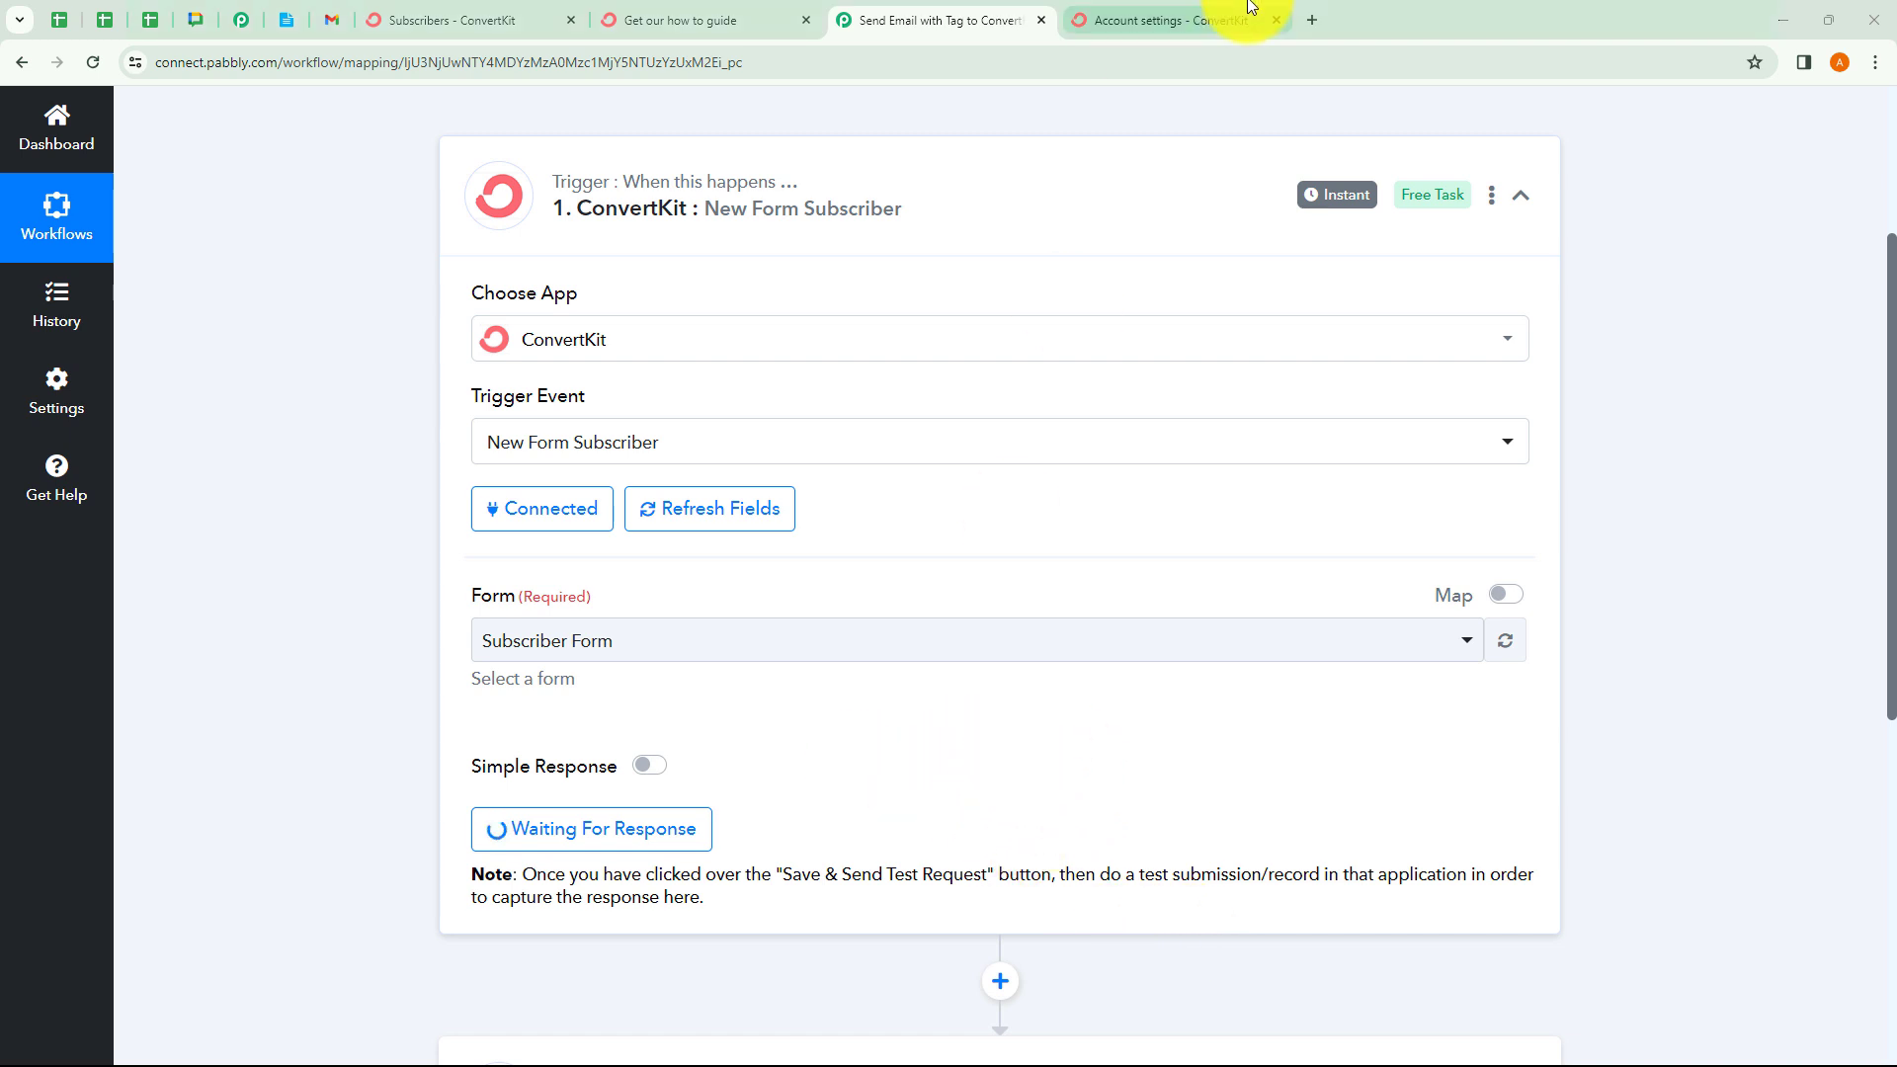
On the "Get our how to guide" form, enter the dummy subscriber's email and name, tick the Integration and Pabbly tags, and submit
{"action": "left_click", "coordinate": [1275, 20]}
{"action": "left_click", "coordinate": [759, 26]}
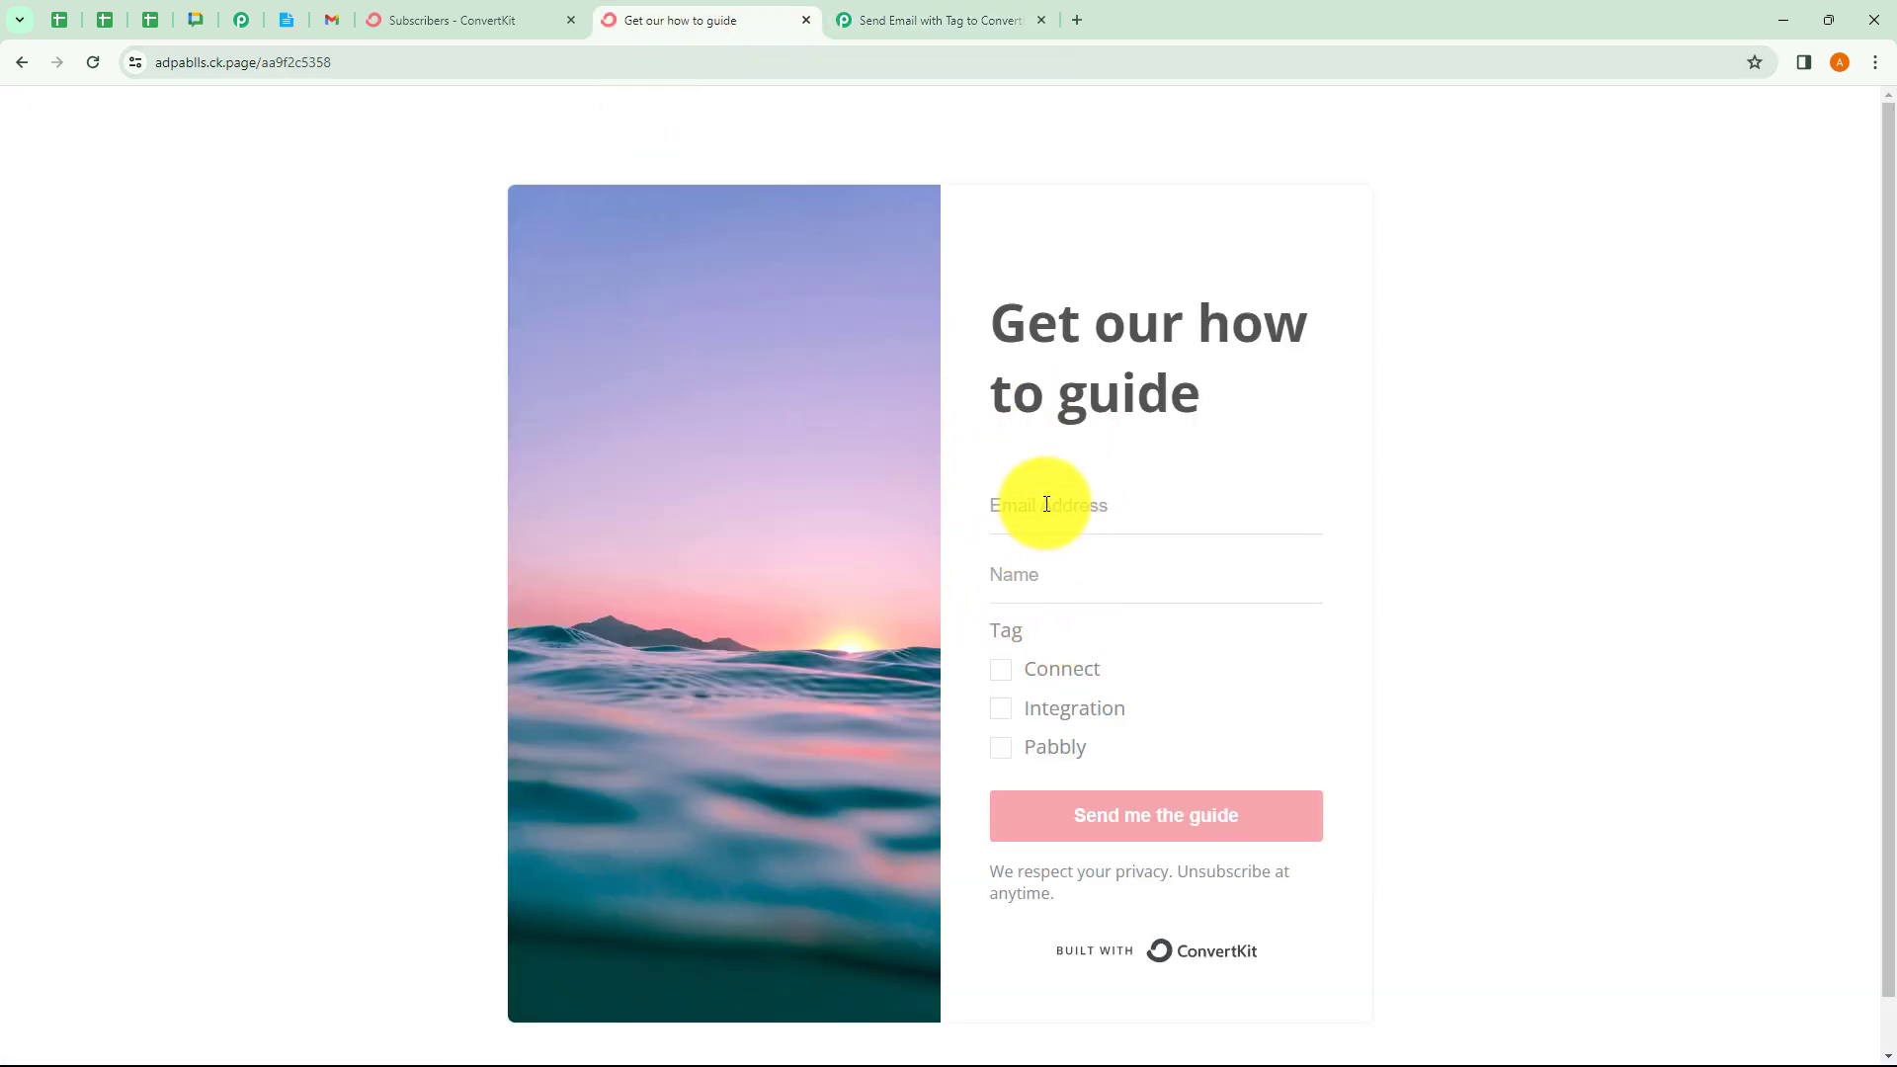
{"action": "left_click", "coordinate": [939, 12]}
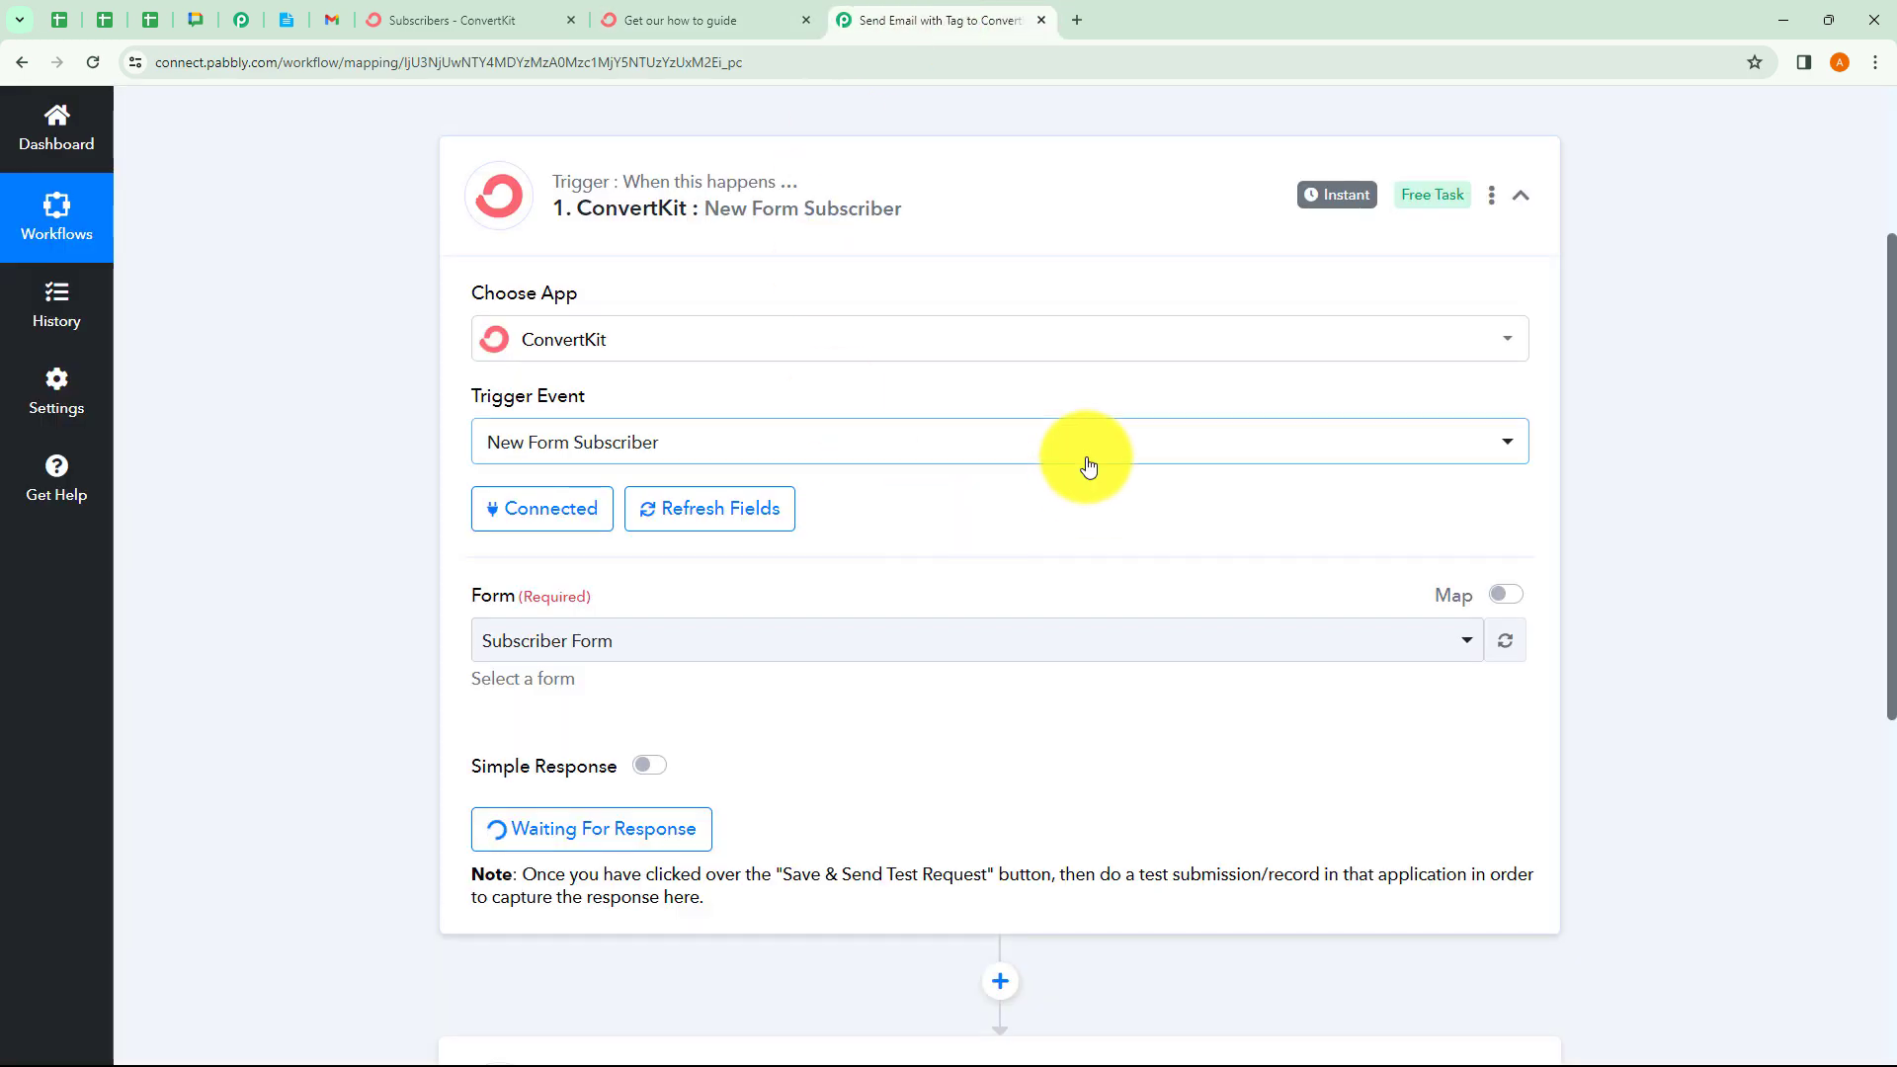
{"action": "left_click", "coordinate": [707, 27]}
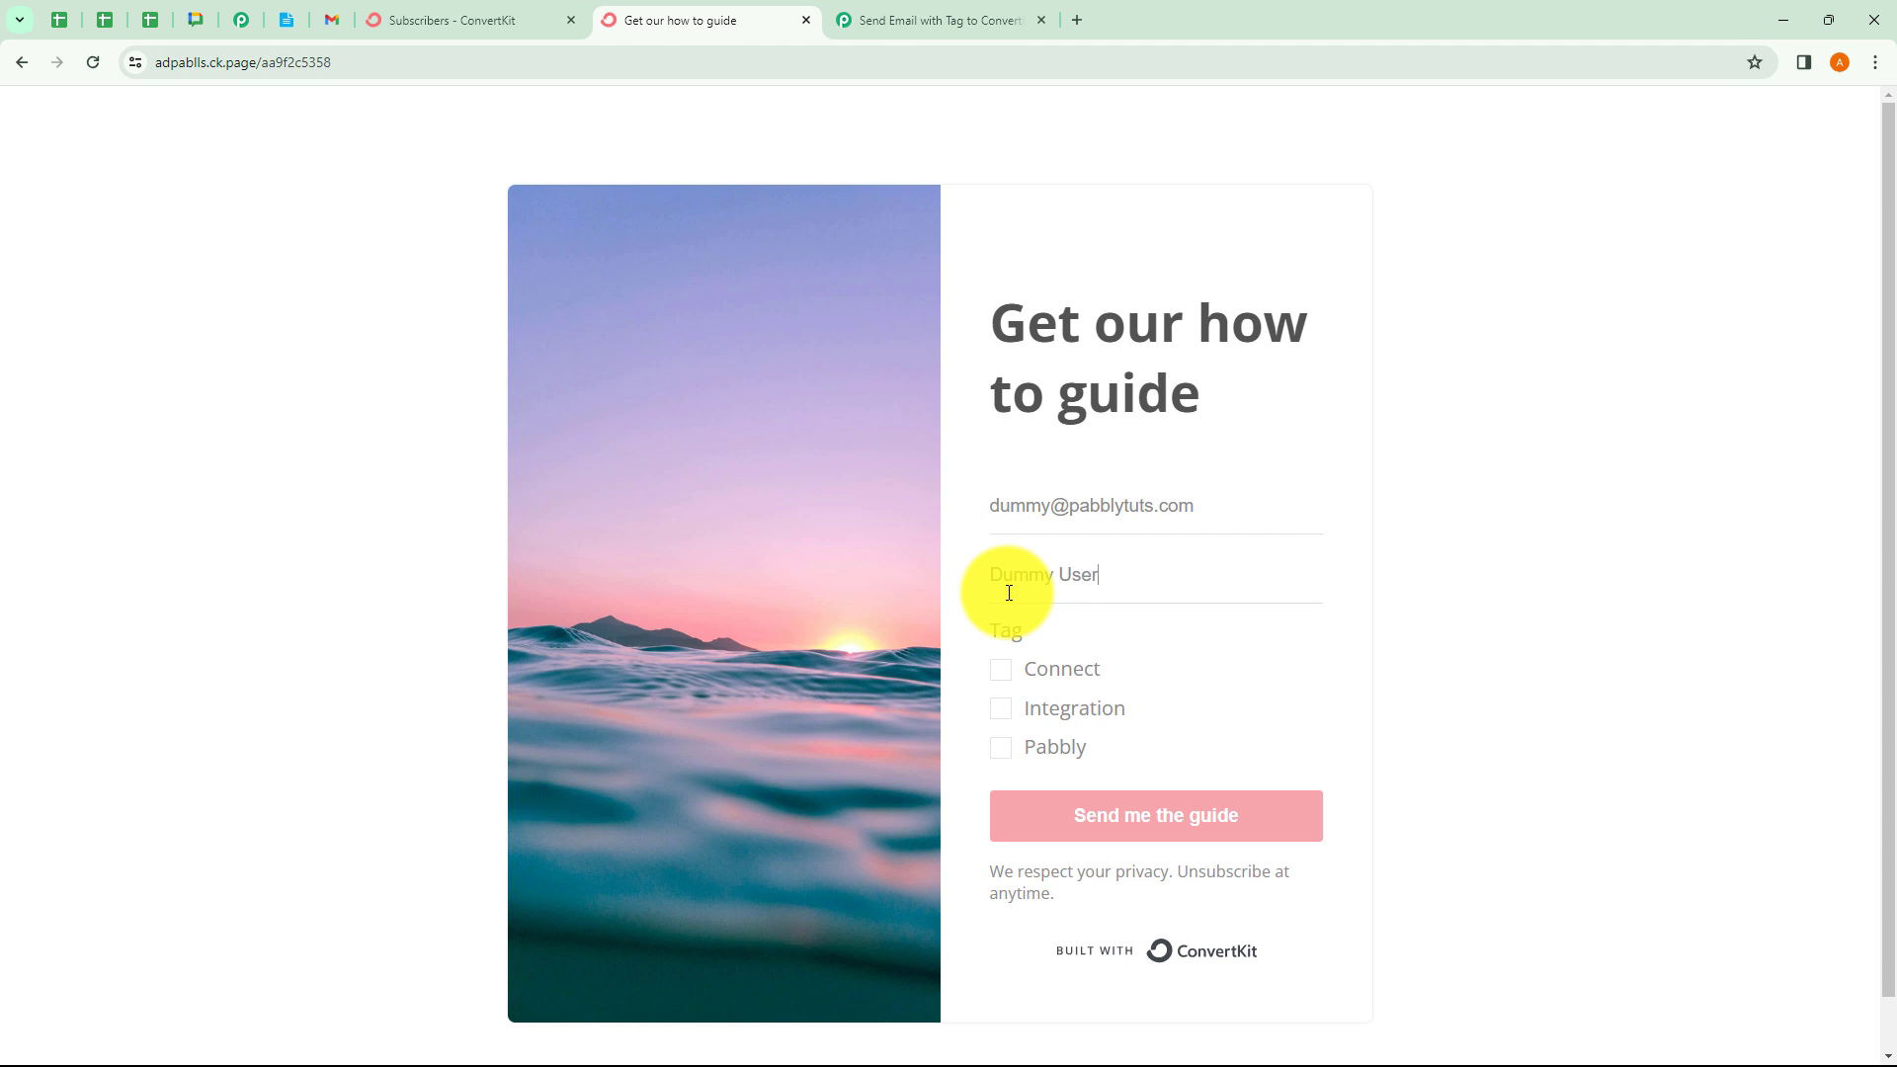
{"action": "left_click", "coordinate": [1000, 709]}
{"action": "left_click", "coordinate": [1000, 747]}
{"action": "left_click", "coordinate": [1145, 817]}
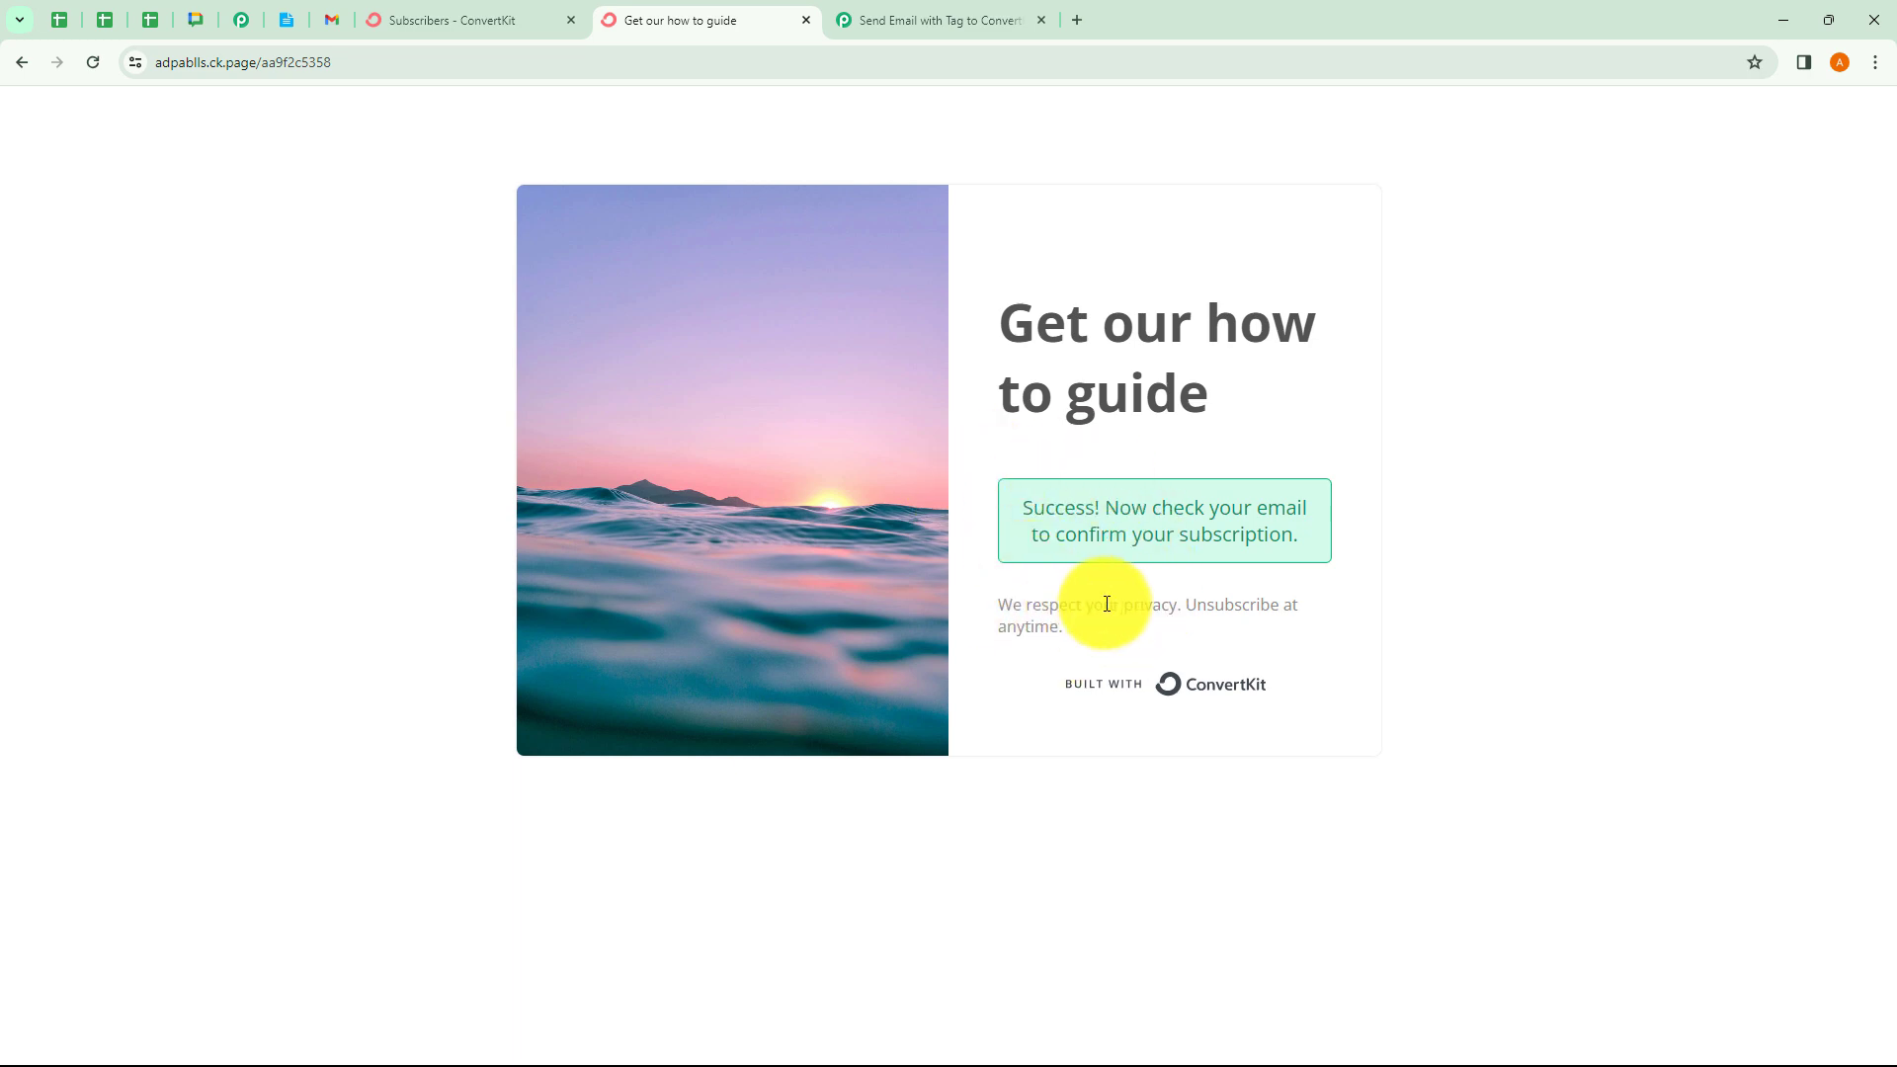
Back in Pabbly Connect, examine the subscriber's first name, email address and creation time in the trigger's captured response, and collapse the trigger
{"action": "left_click", "coordinate": [915, 26]}
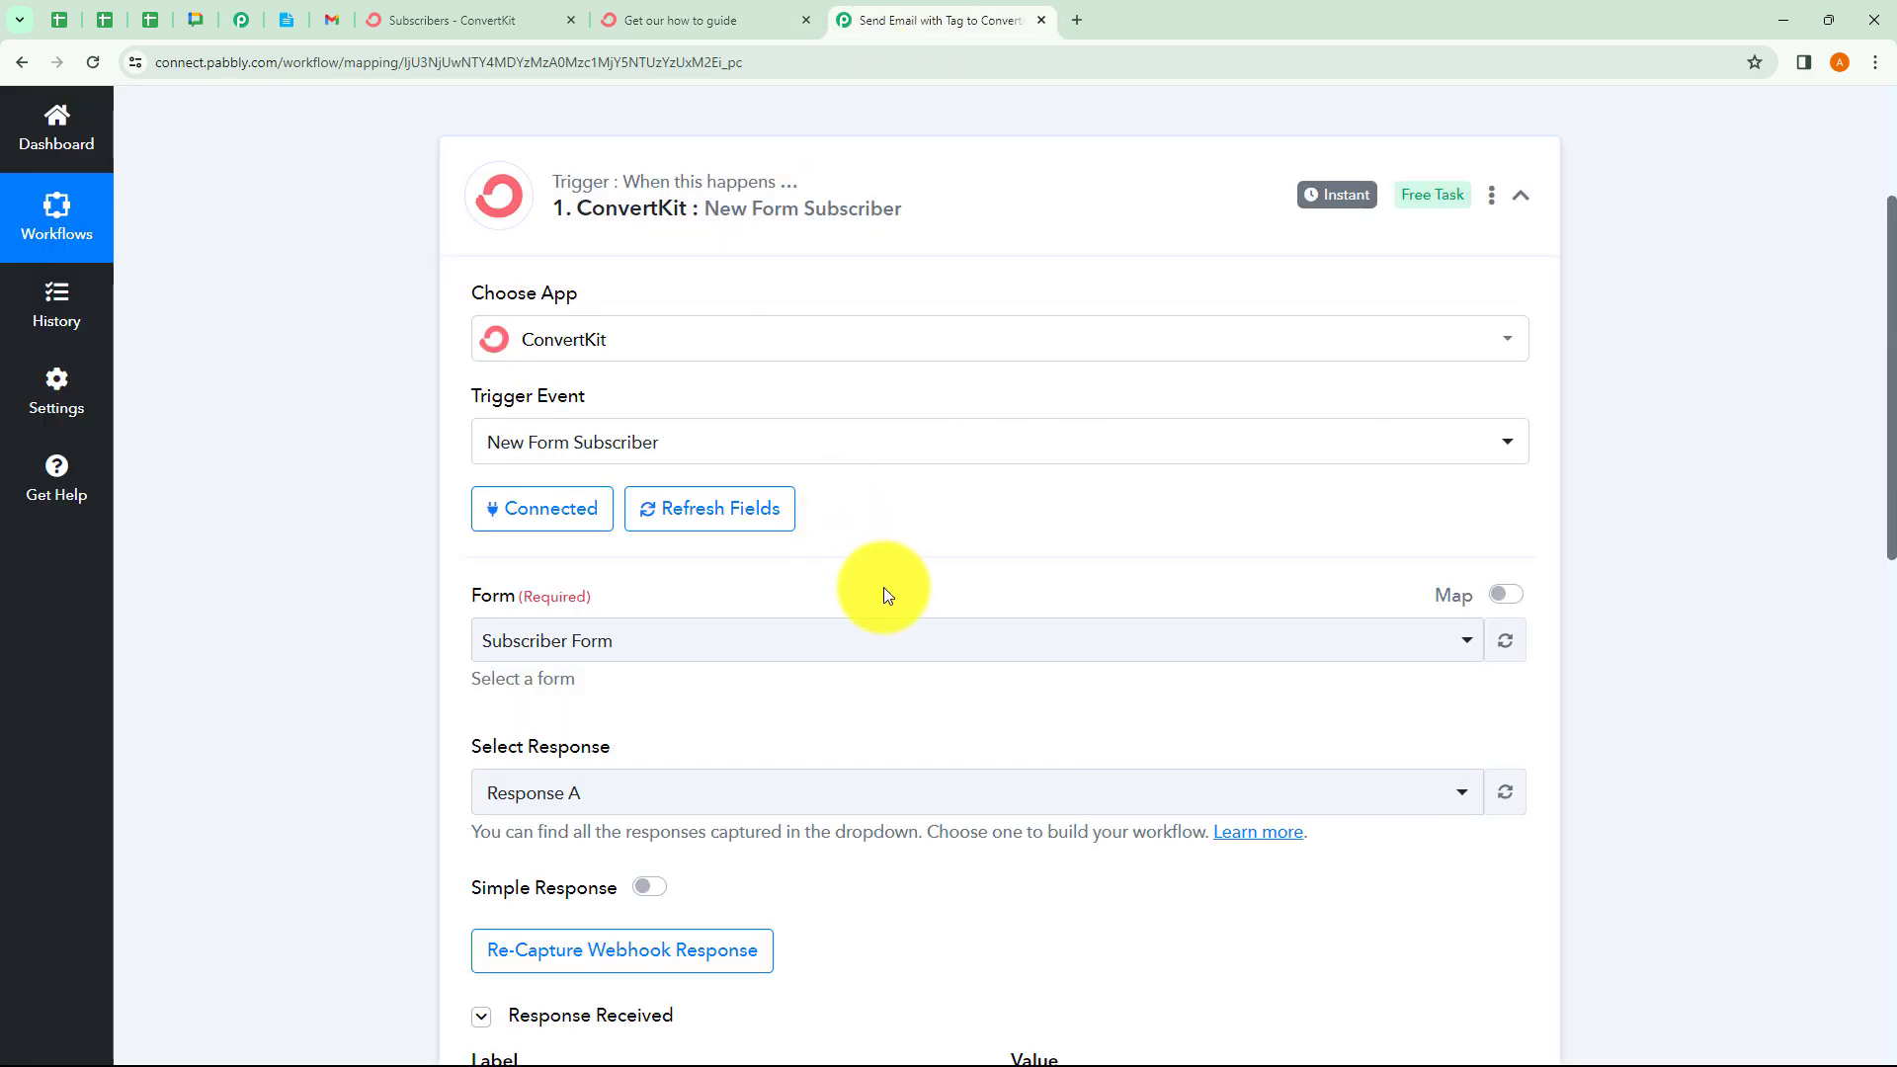
{"action": "scroll", "coordinate": [970, 537], "scroll_direction": "down", "scroll_amount": 5}
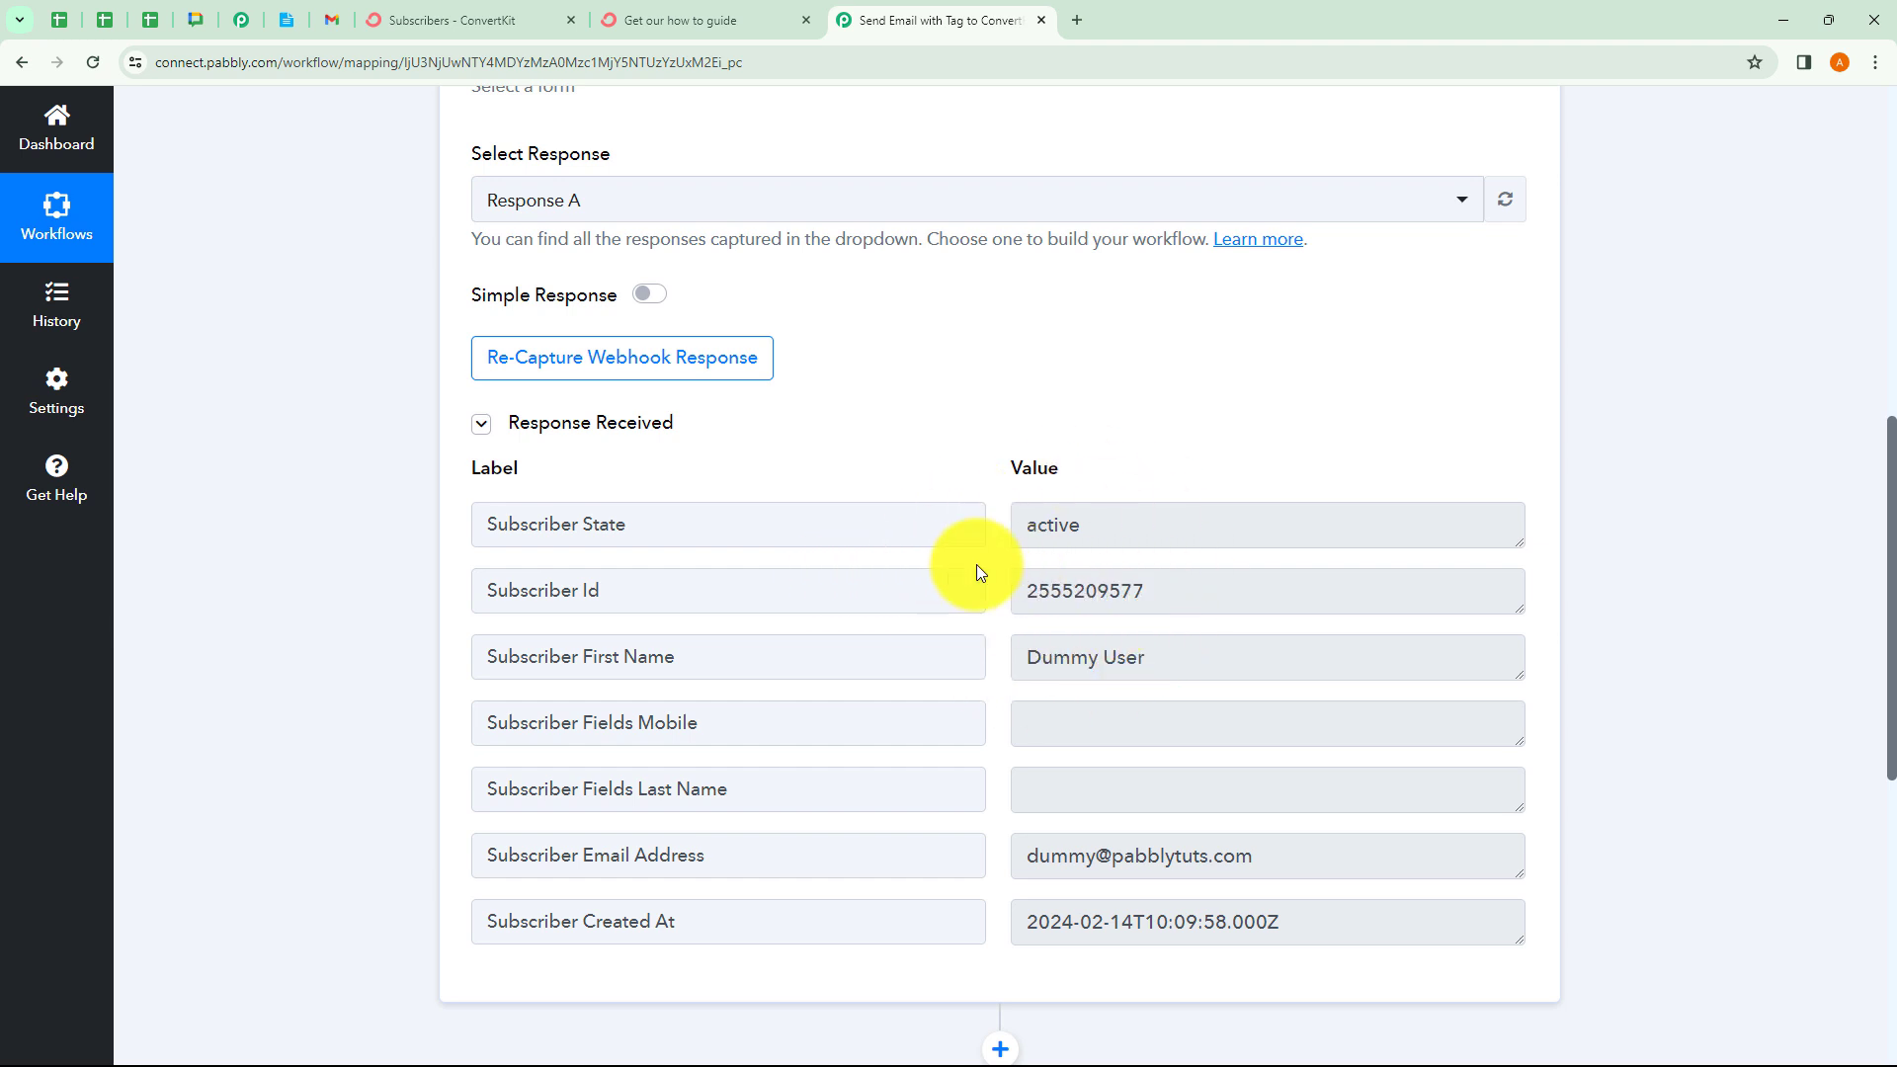
{"action": "triple_click", "coordinate": [1032, 659]}
{"action": "scroll", "coordinate": [1031, 800], "scroll_direction": "down", "scroll_amount": 1}
{"action": "left_click_drag", "start_coordinate": [1034, 754], "coordinate": [1262, 762]}
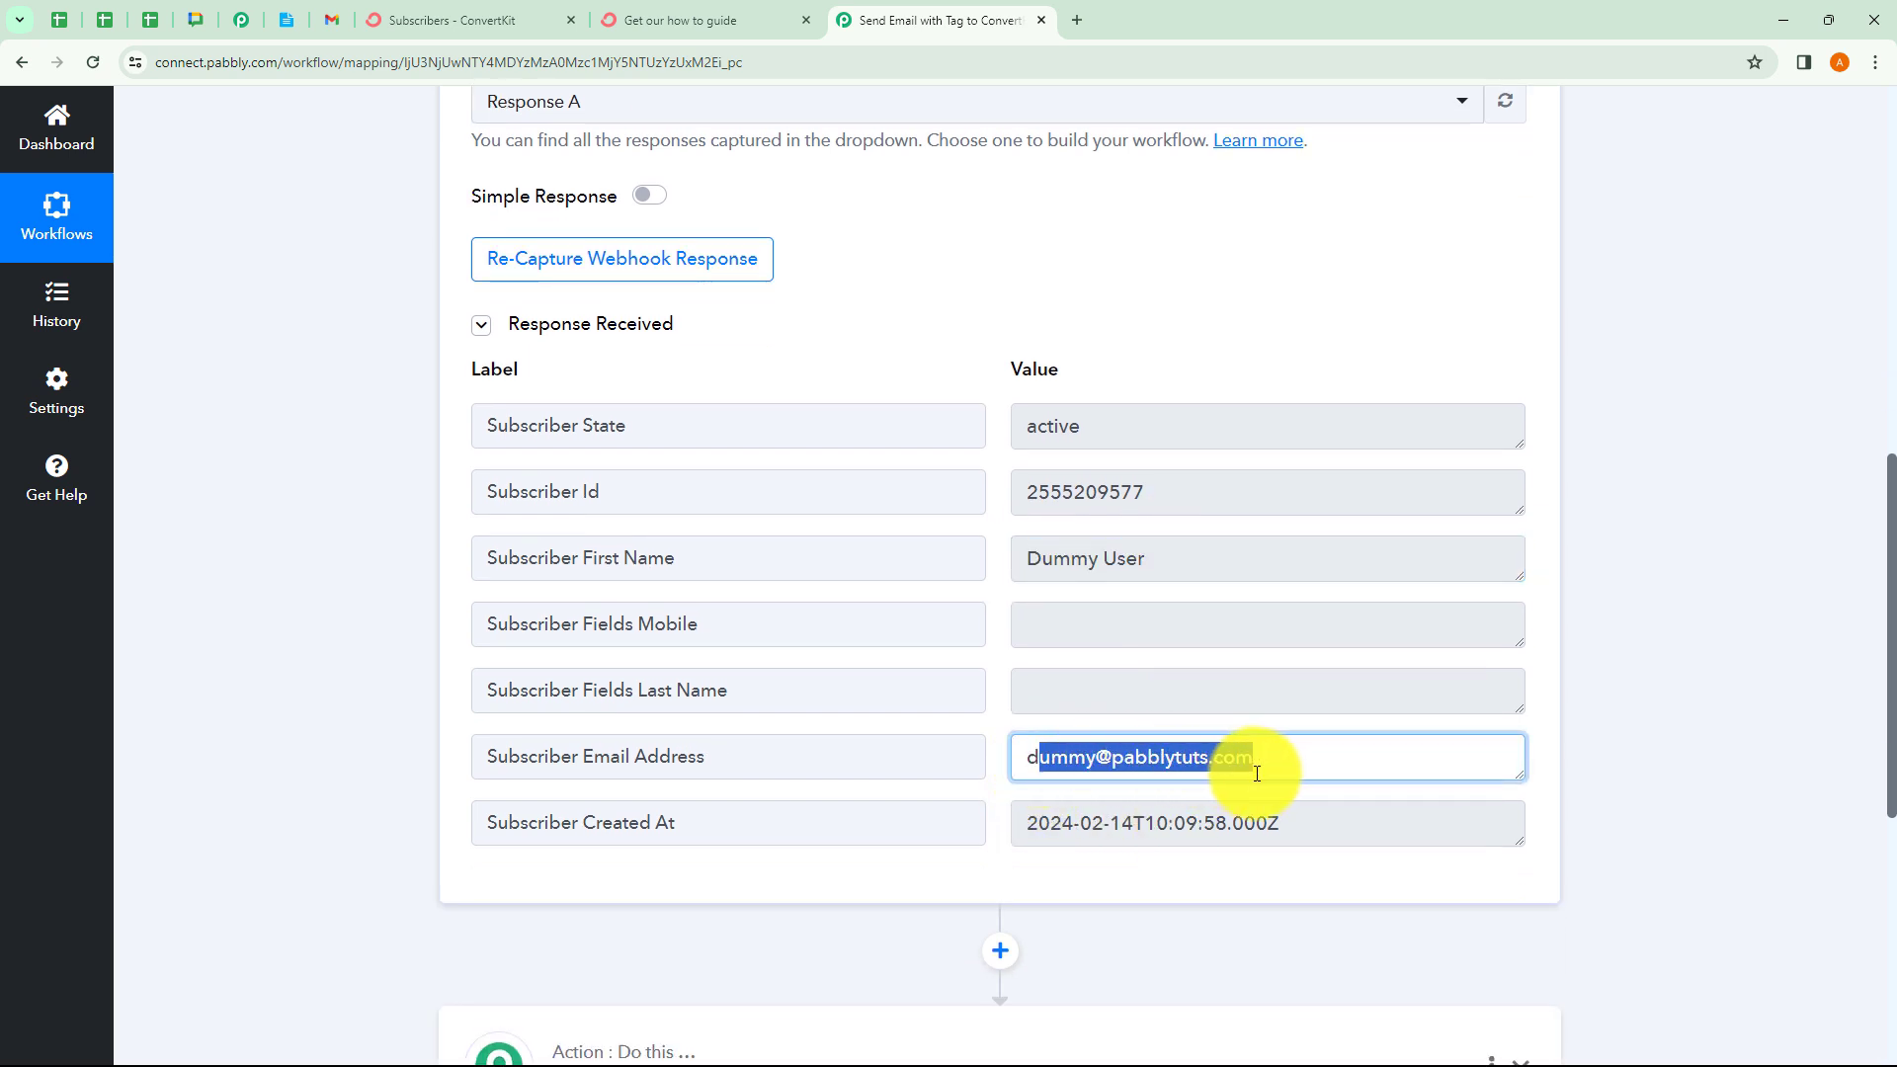
{"action": "left_click", "coordinate": [1270, 774]}
{"action": "left_click_drag", "start_coordinate": [1054, 828], "coordinate": [1321, 830]}
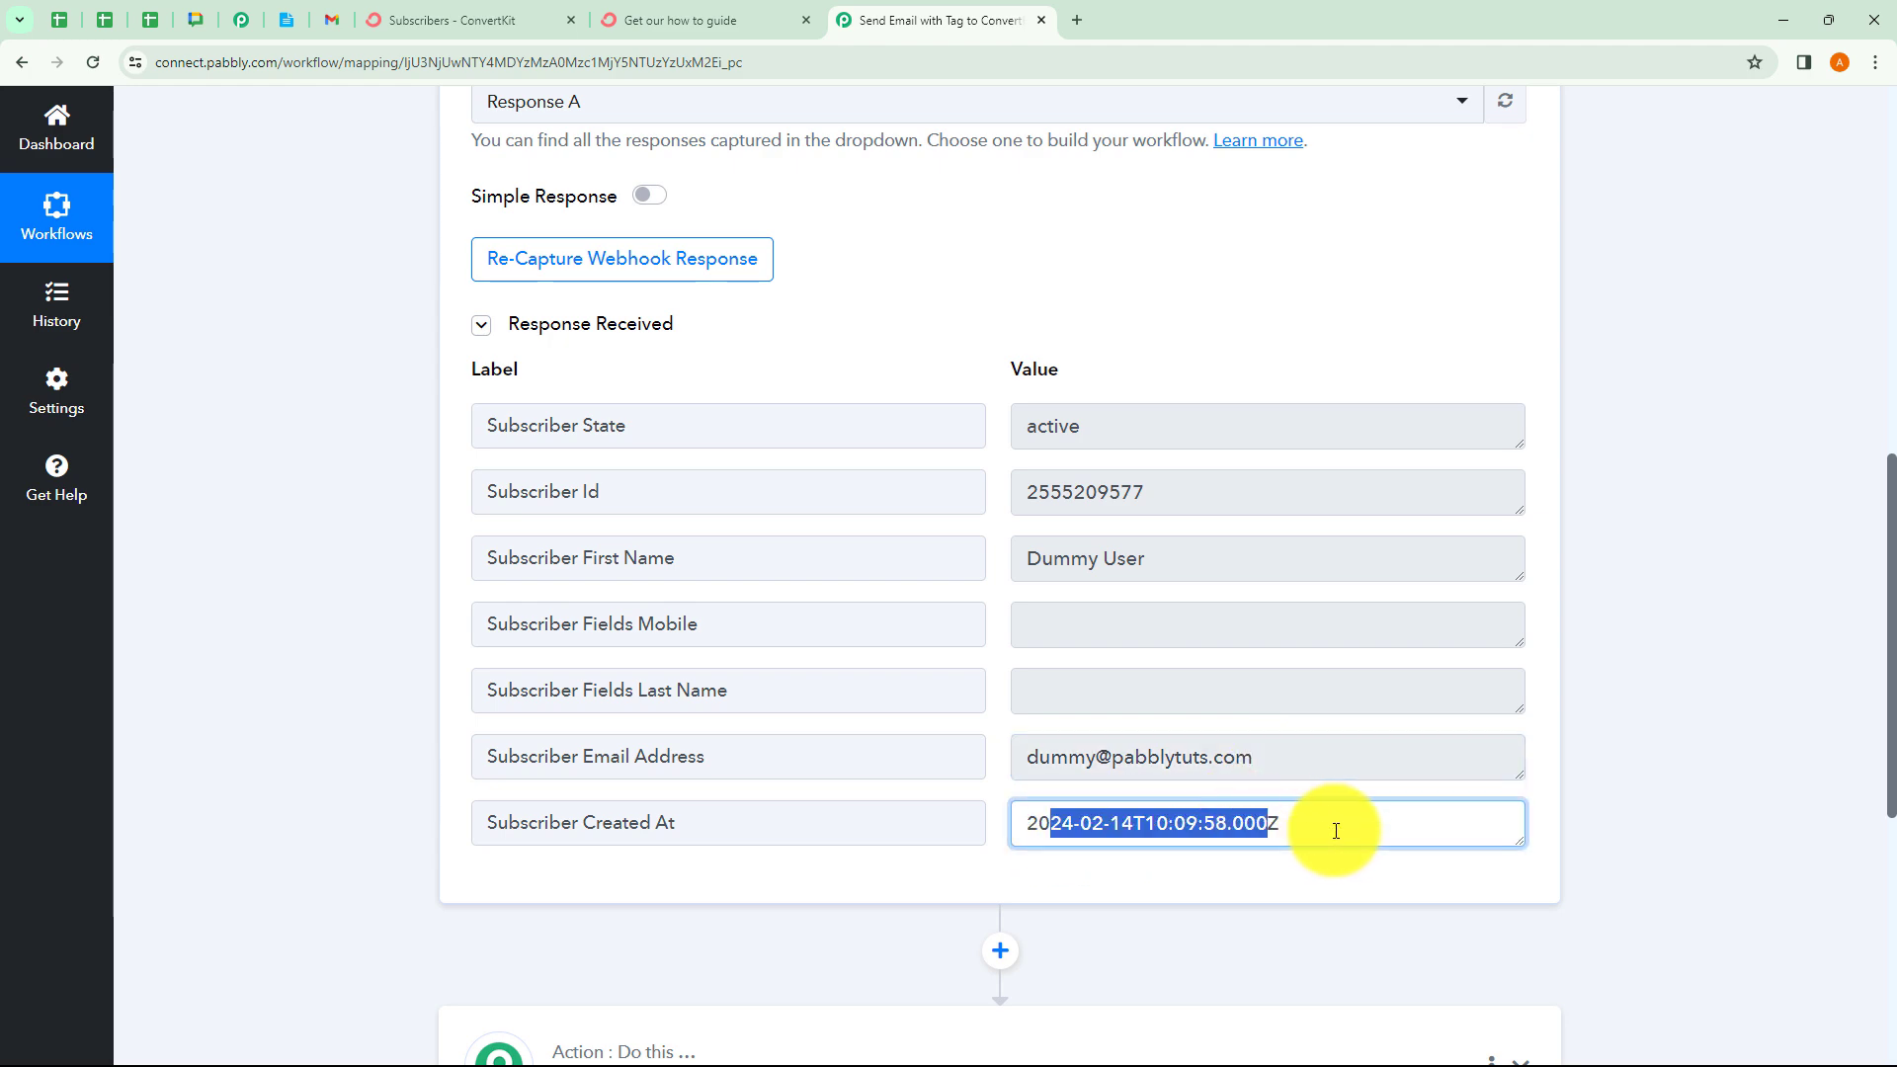
{"action": "left_click", "coordinate": [1337, 841]}
{"action": "scroll", "coordinate": [1556, 723], "scroll_direction": "up", "scroll_amount": 10}
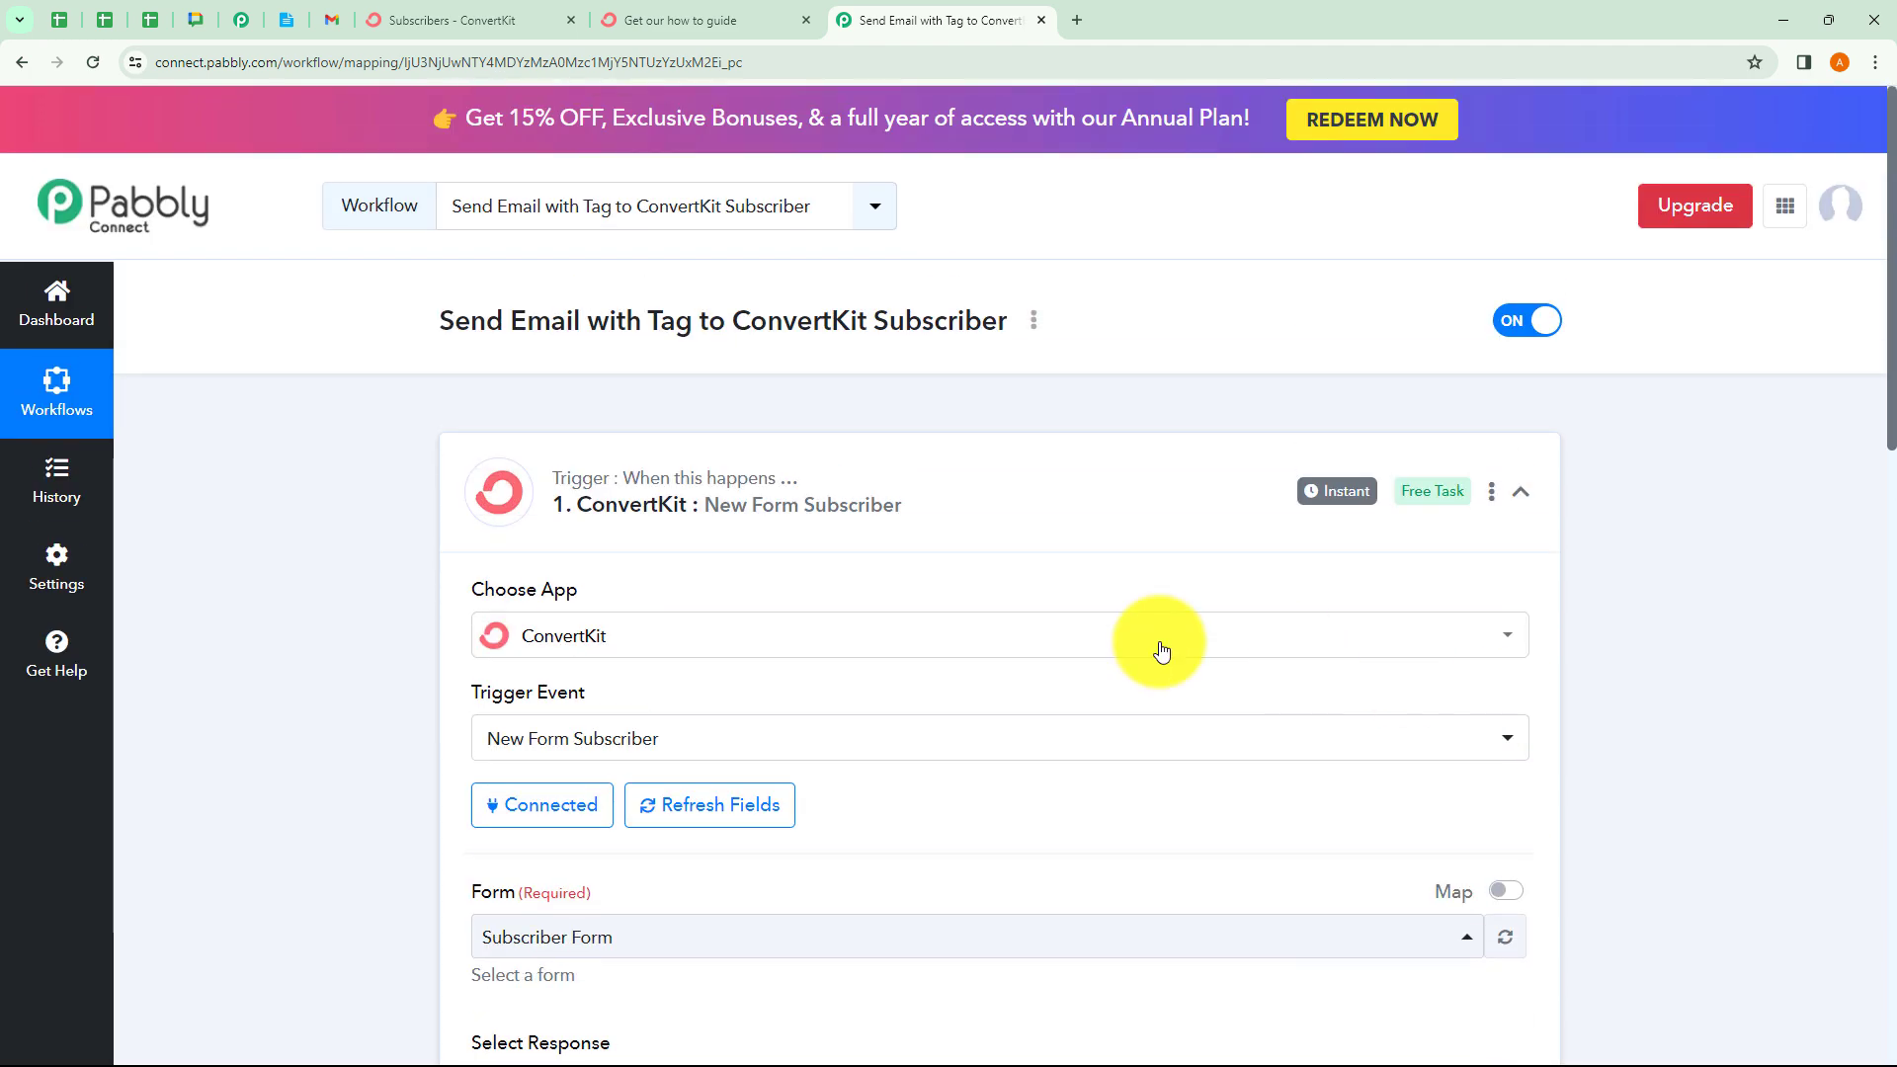
{"action": "left_click", "coordinate": [978, 534]}
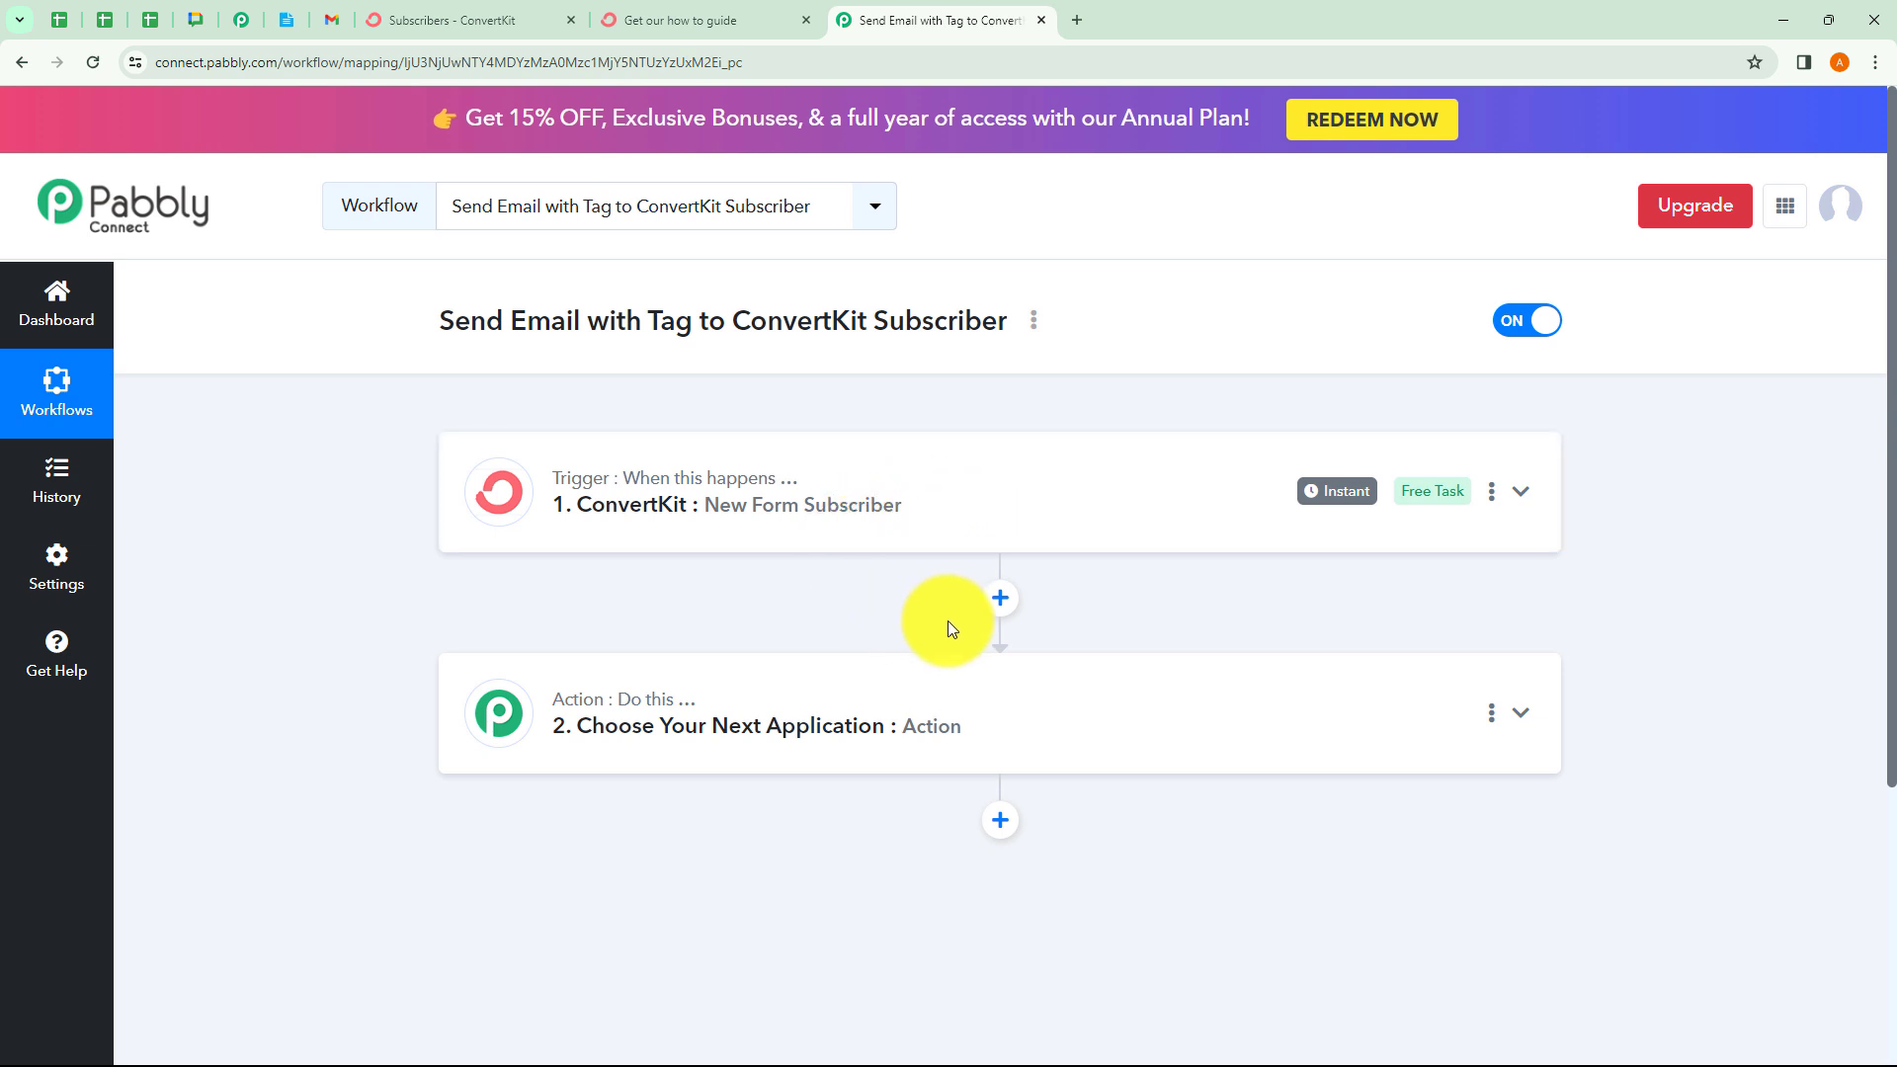
Reopen the ConvertKit trigger to recheck all the received response fields, and collapse it again
{"action": "left_click", "coordinate": [915, 517]}
{"action": "scroll", "coordinate": [929, 553], "scroll_direction": "down", "scroll_amount": 4}
{"action": "scroll", "coordinate": [933, 578], "scroll_direction": "down", "scroll_amount": 5}
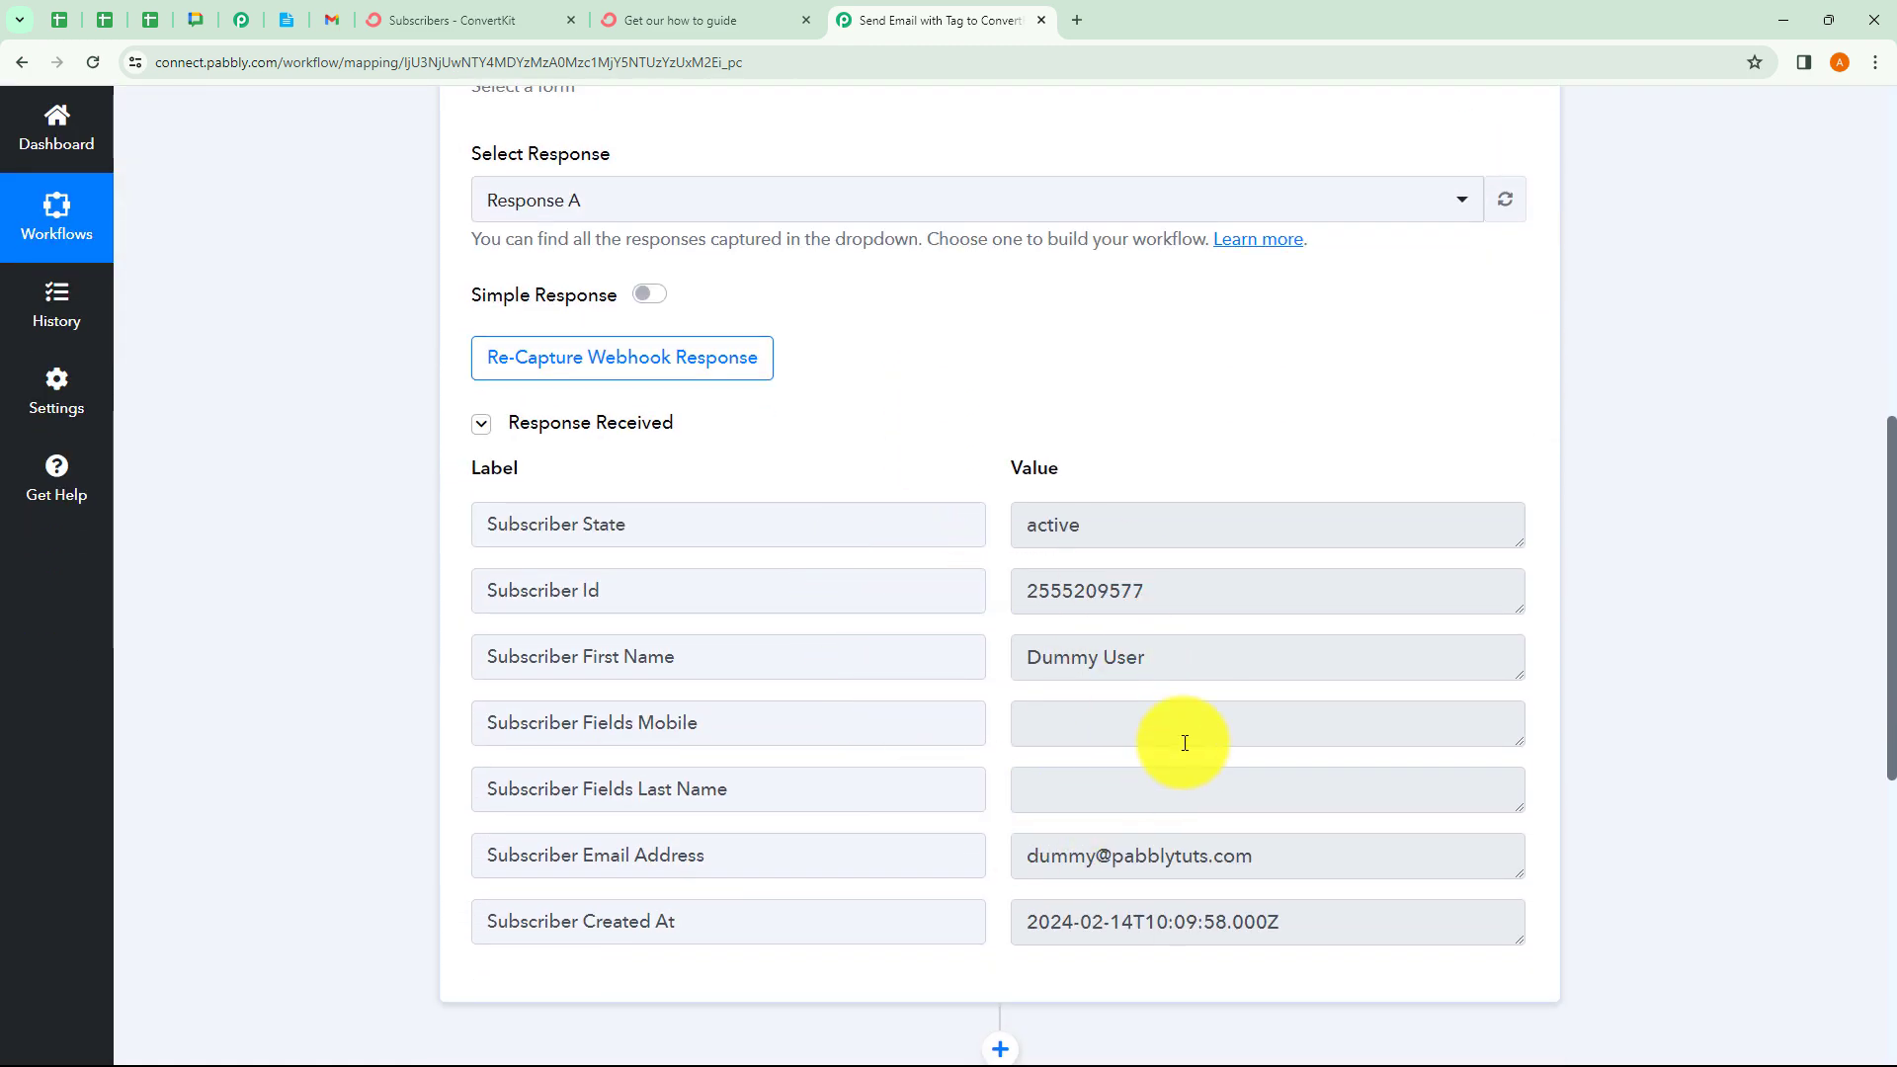
{"action": "scroll", "coordinate": [919, 436], "scroll_direction": "up", "scroll_amount": 9}
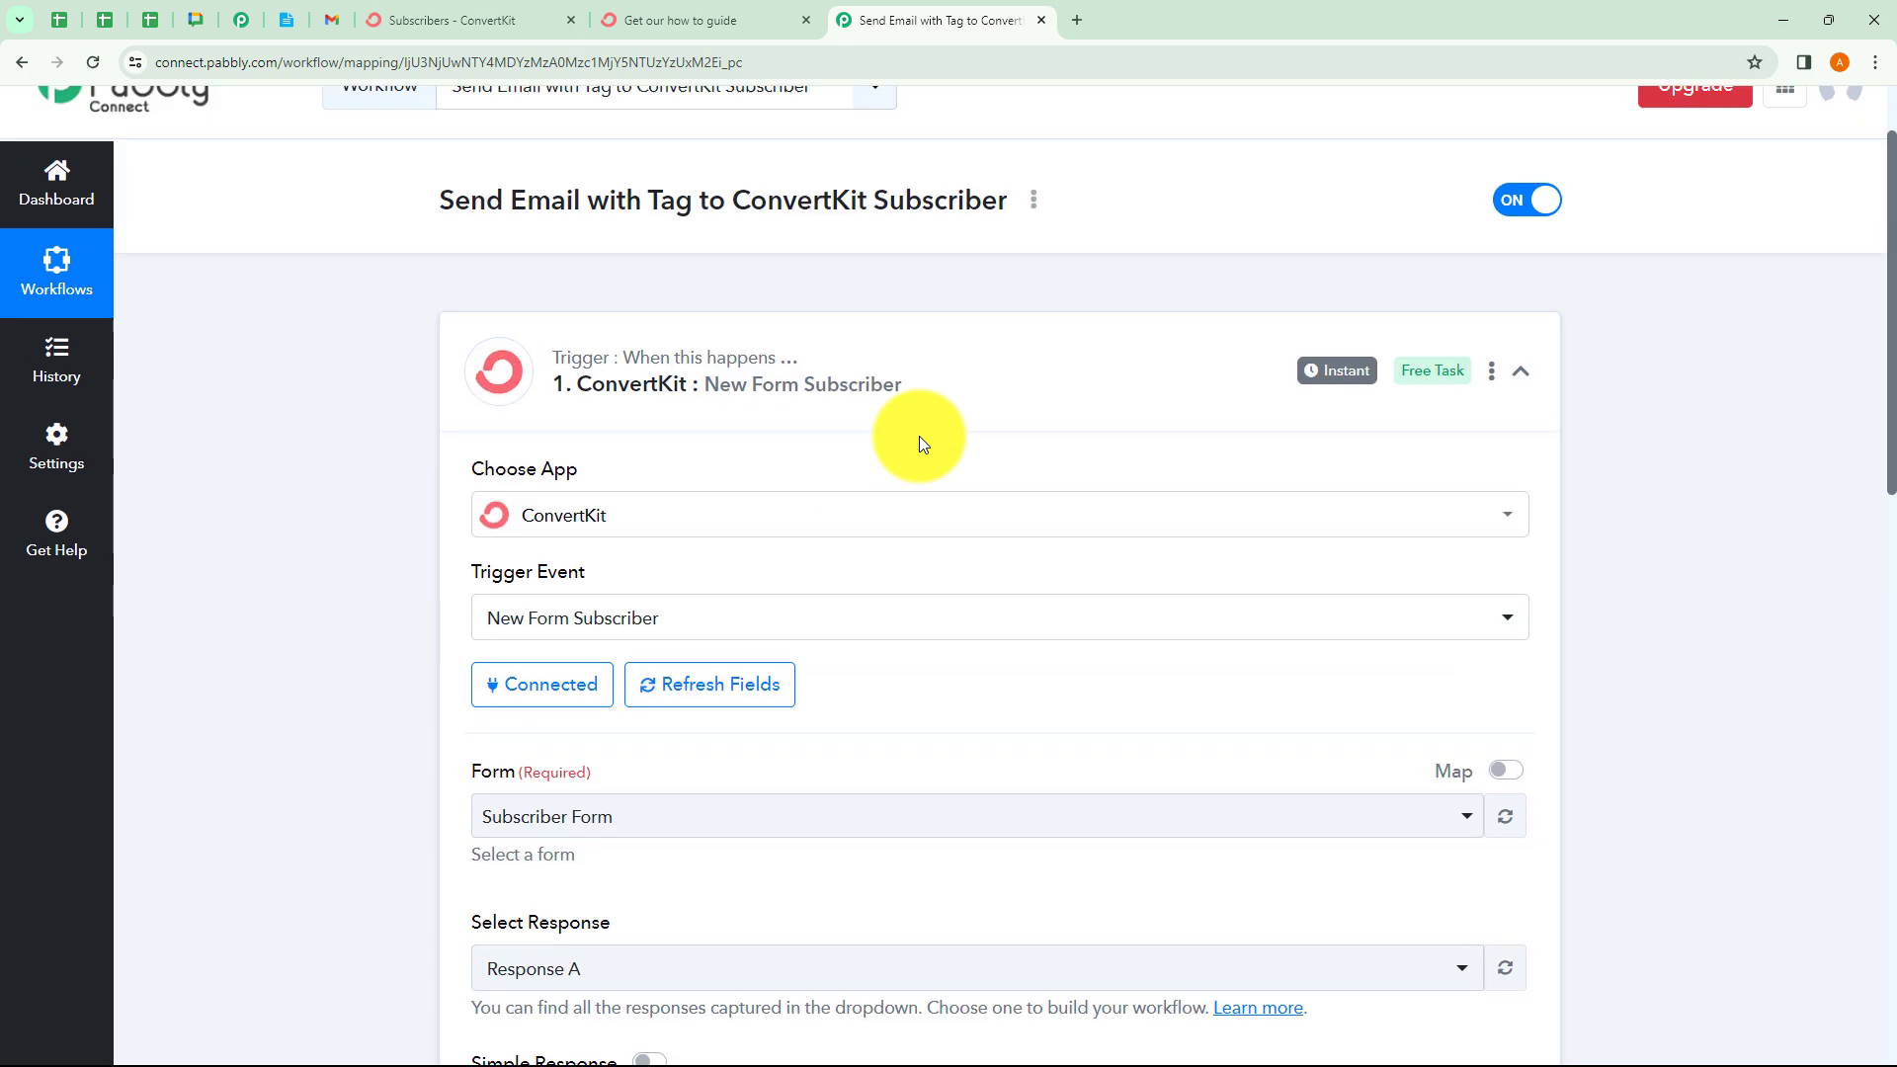
{"action": "left_click", "coordinate": [978, 477]}
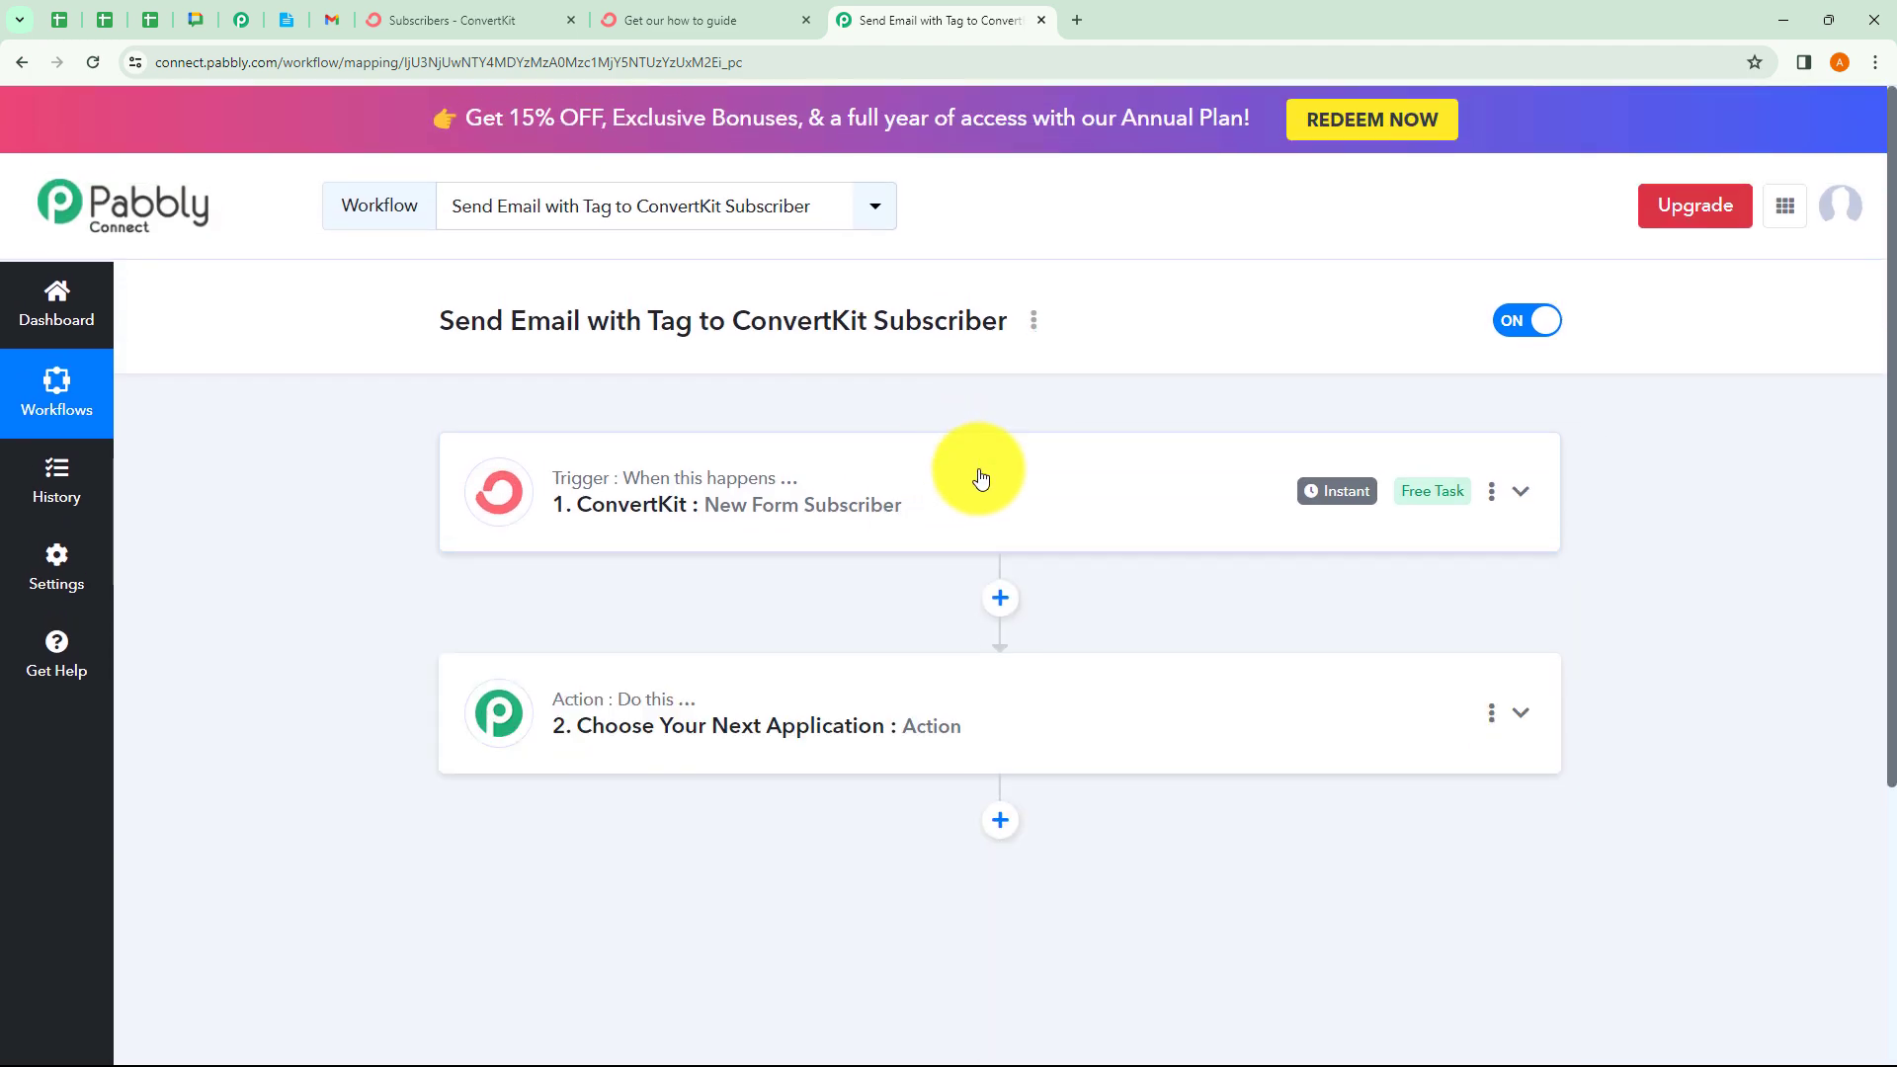
Set the workflow's second step to ConvertKit with the Get Subscribers Tags action event
{"action": "left_click", "coordinate": [699, 713]}
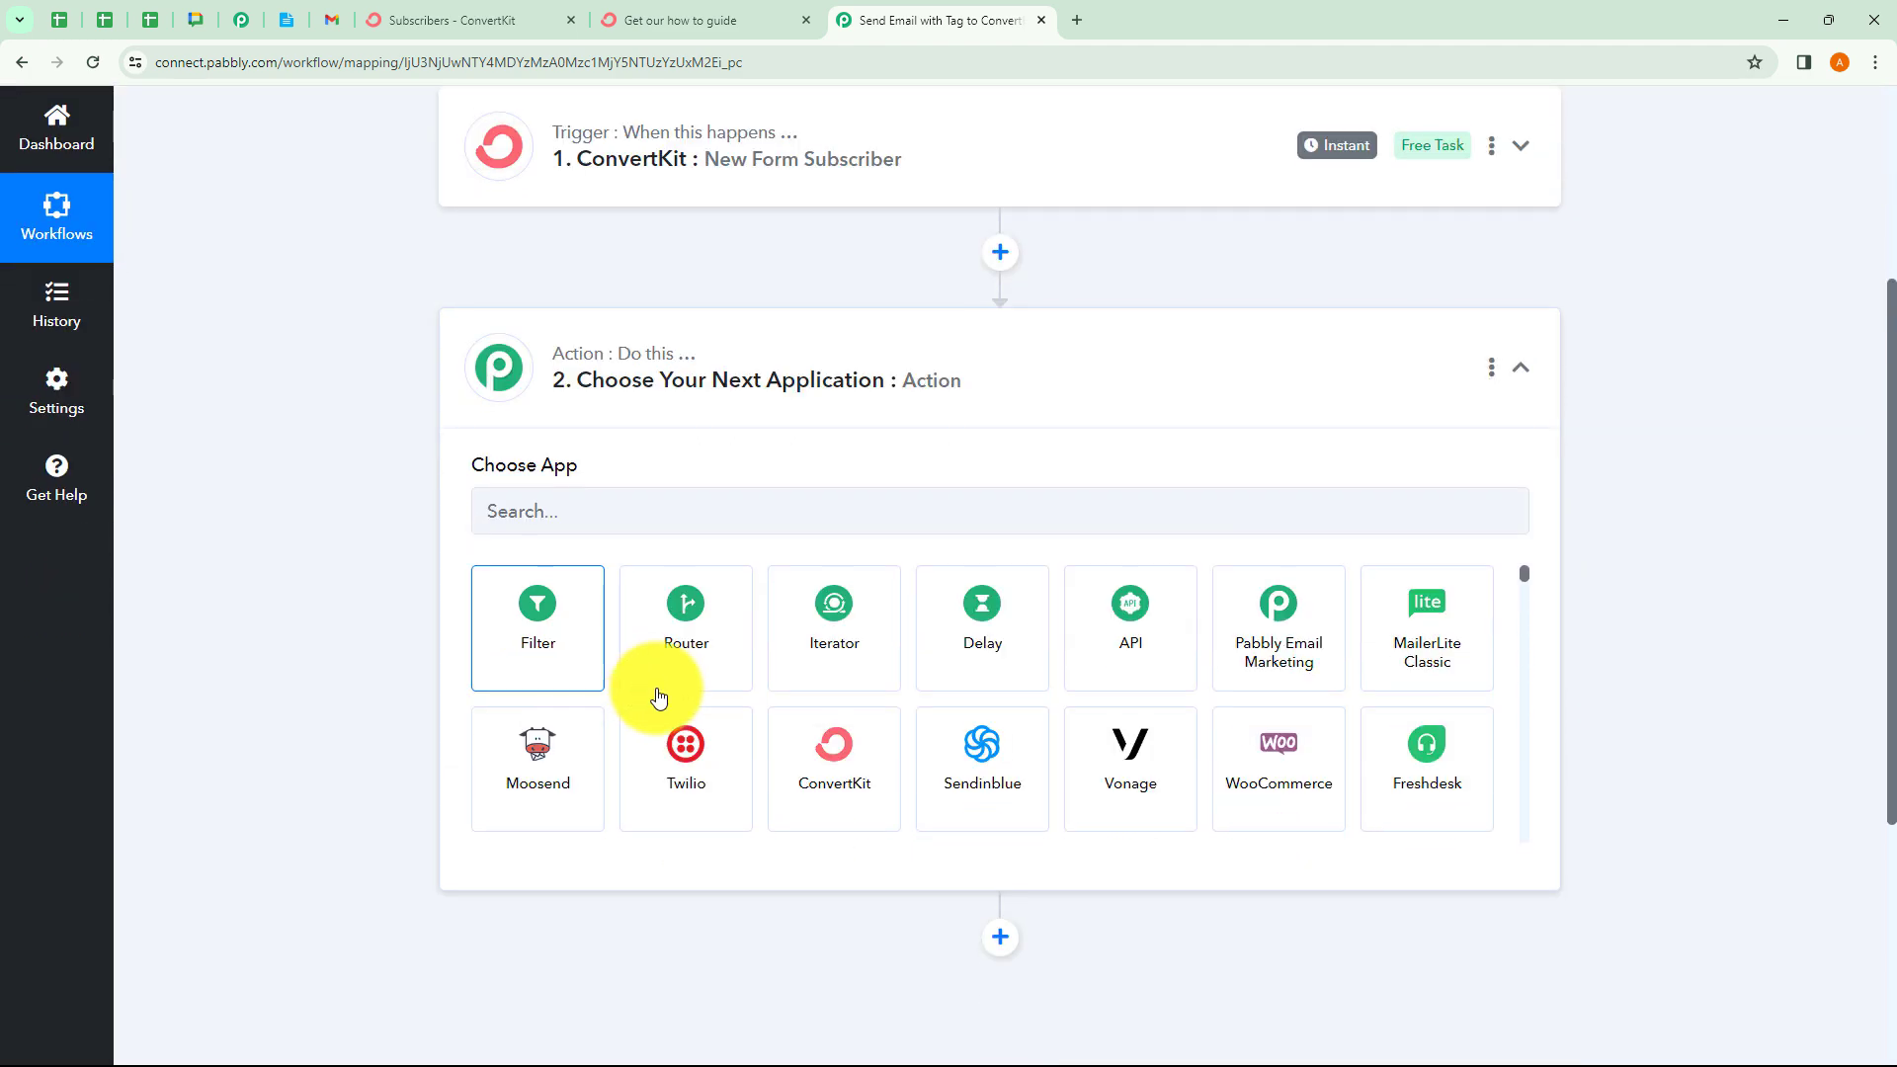
{"action": "left_click", "coordinate": [555, 517]}
{"action": "type", "text": "C"}
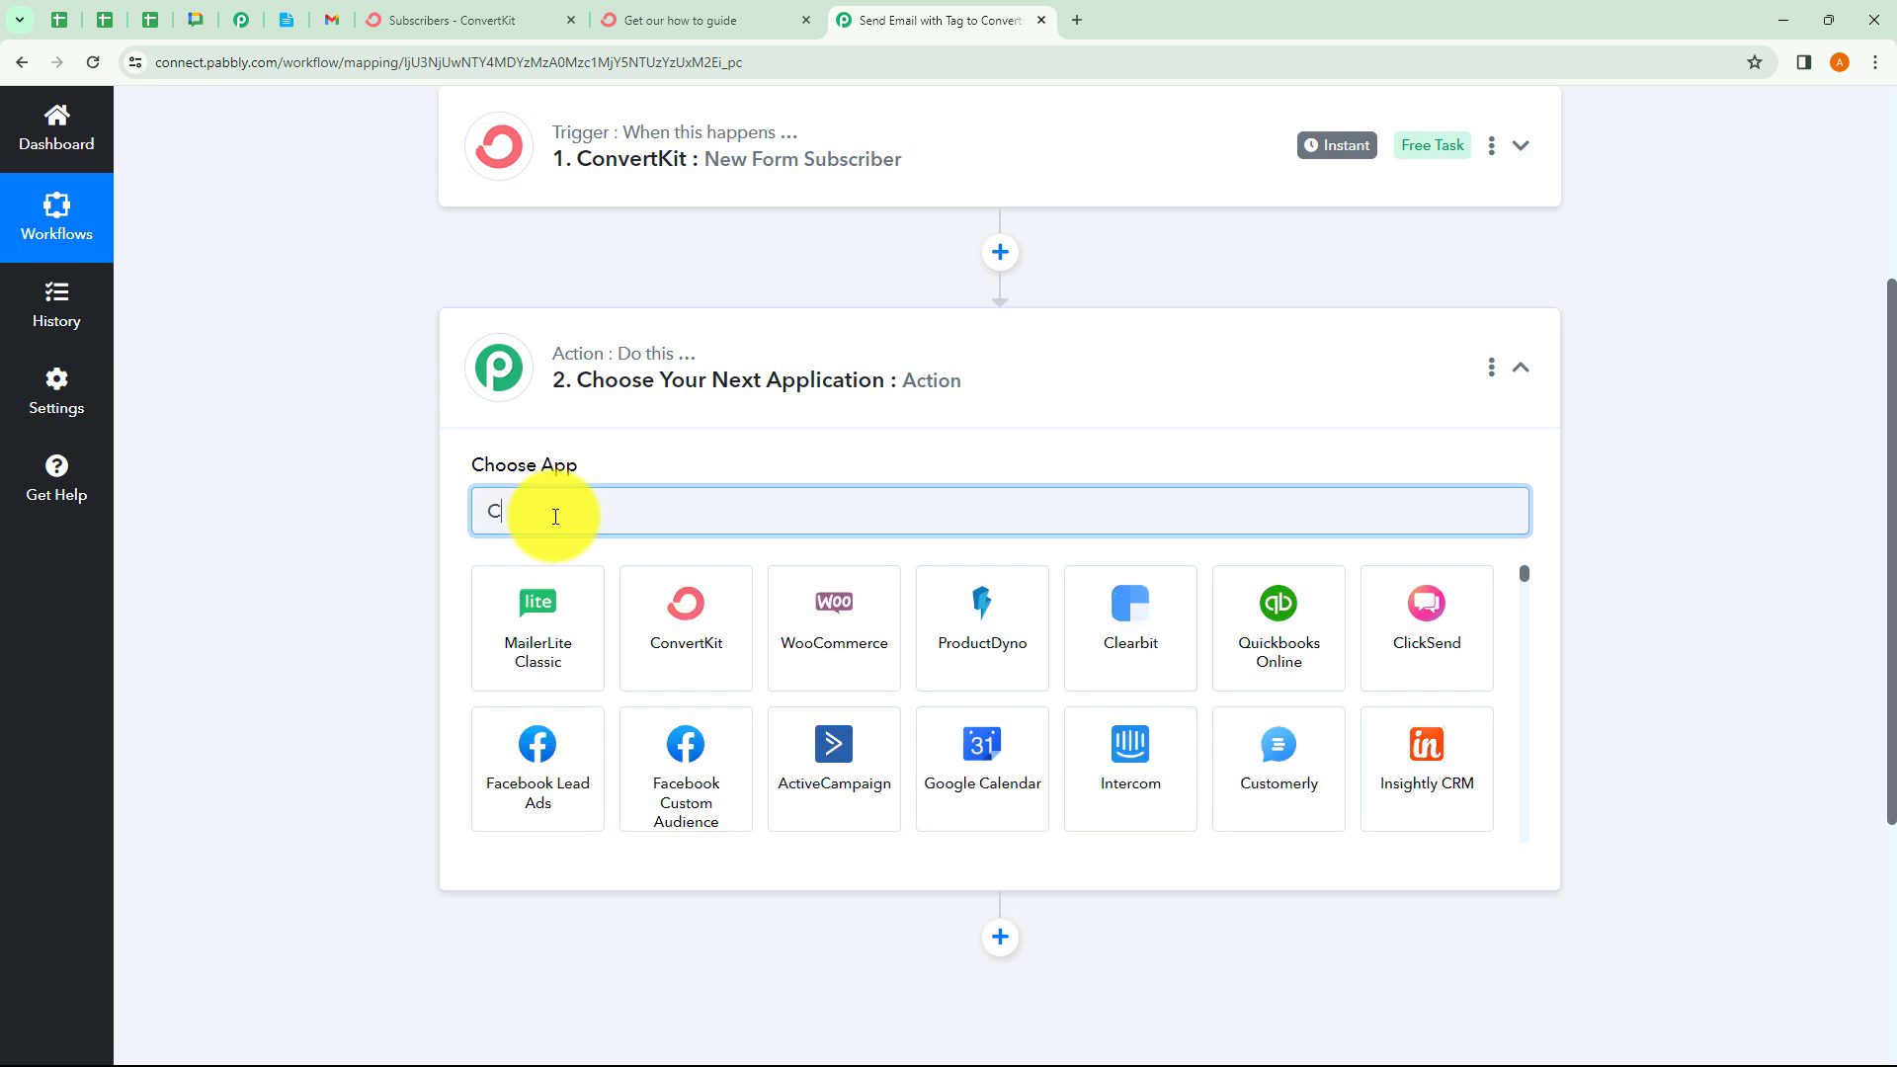
{"action": "type", "text": "onv"}
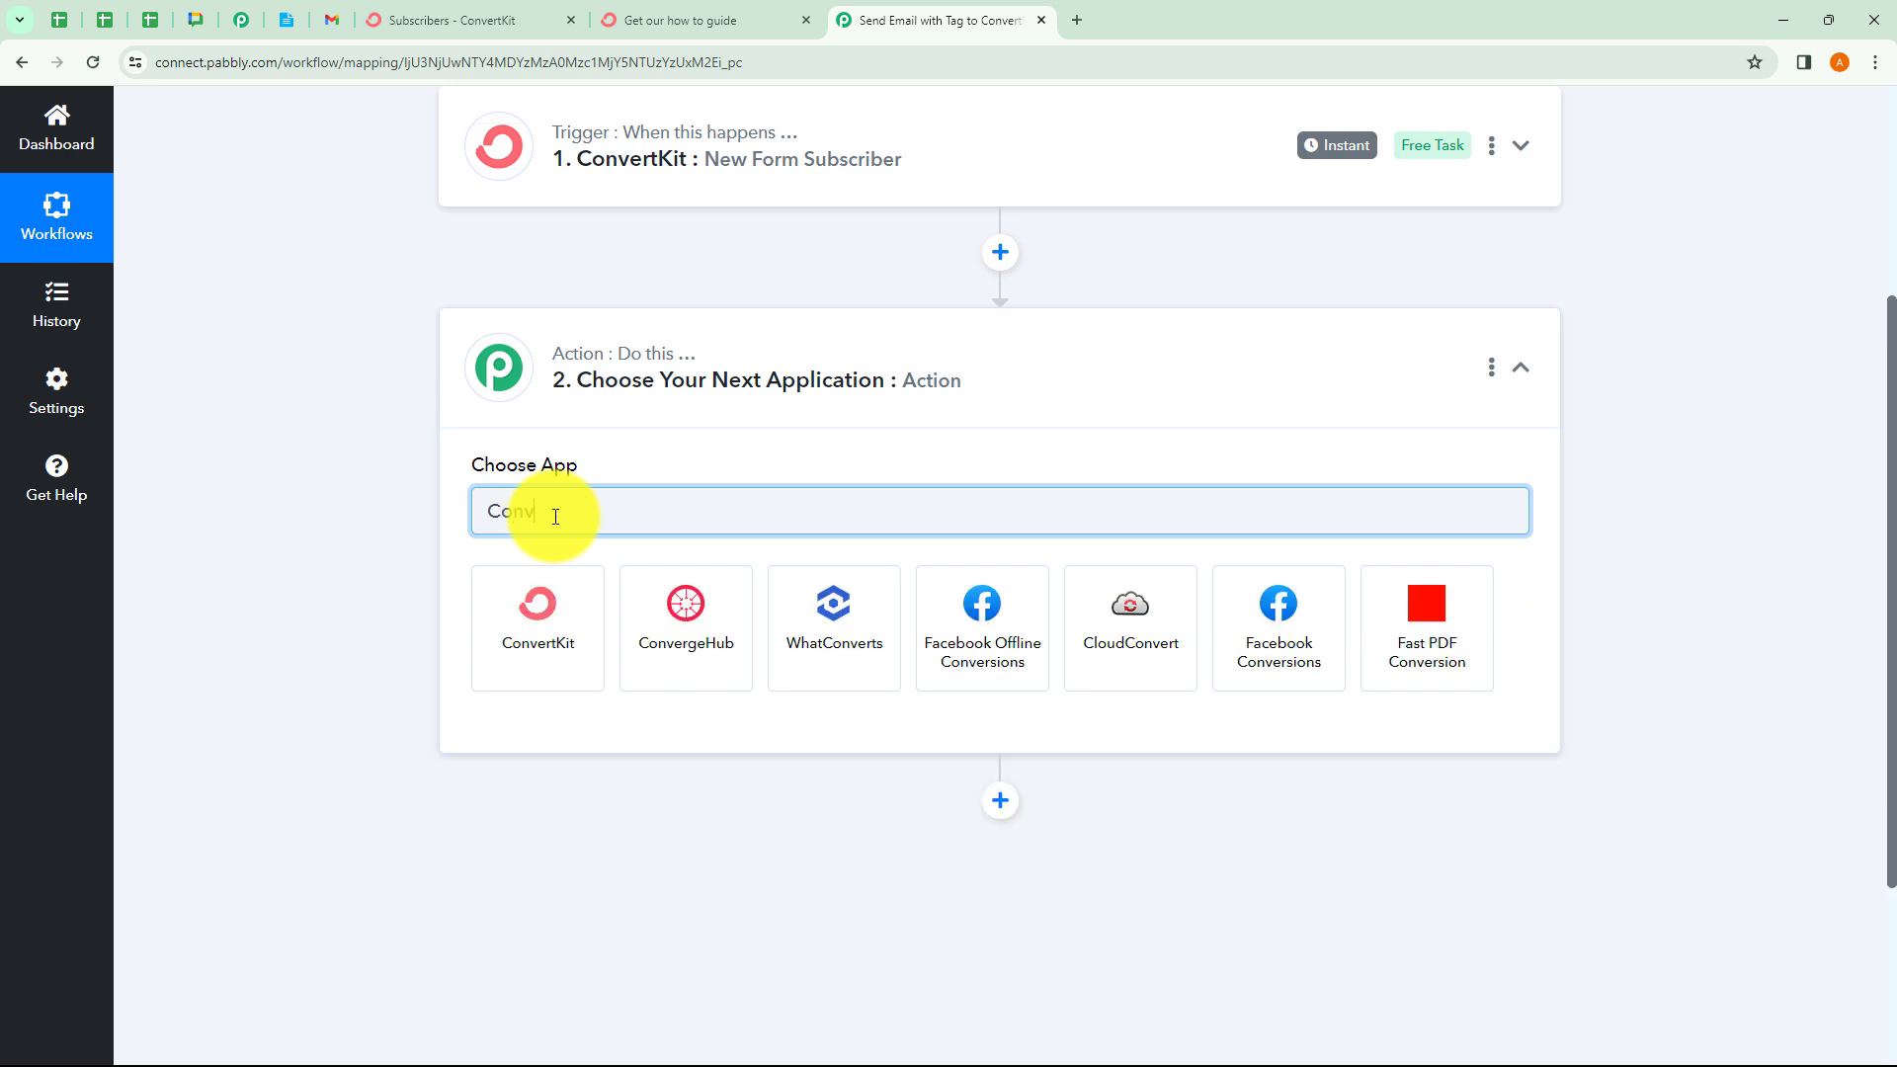
{"action": "type", "text": "ertKit"}
{"action": "left_click", "coordinate": [556, 596]}
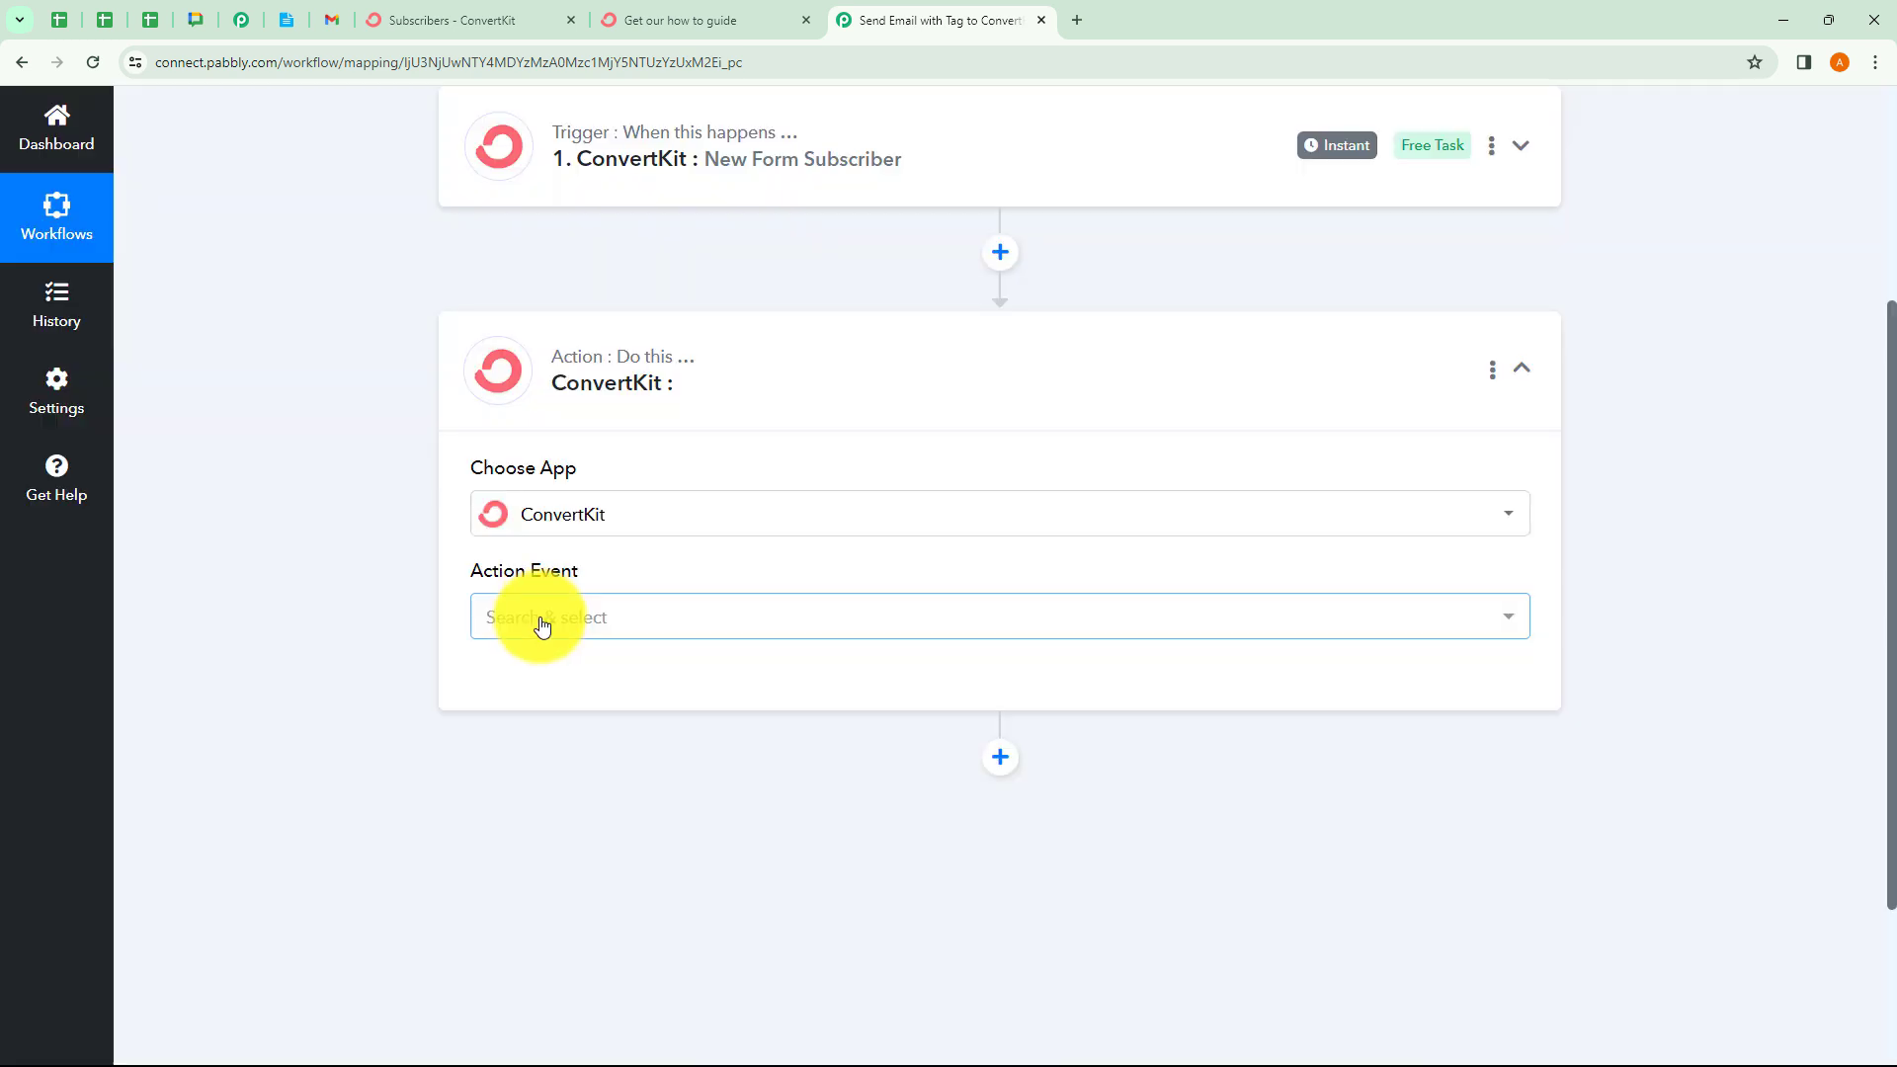
{"action": "left_click", "coordinate": [541, 620]}
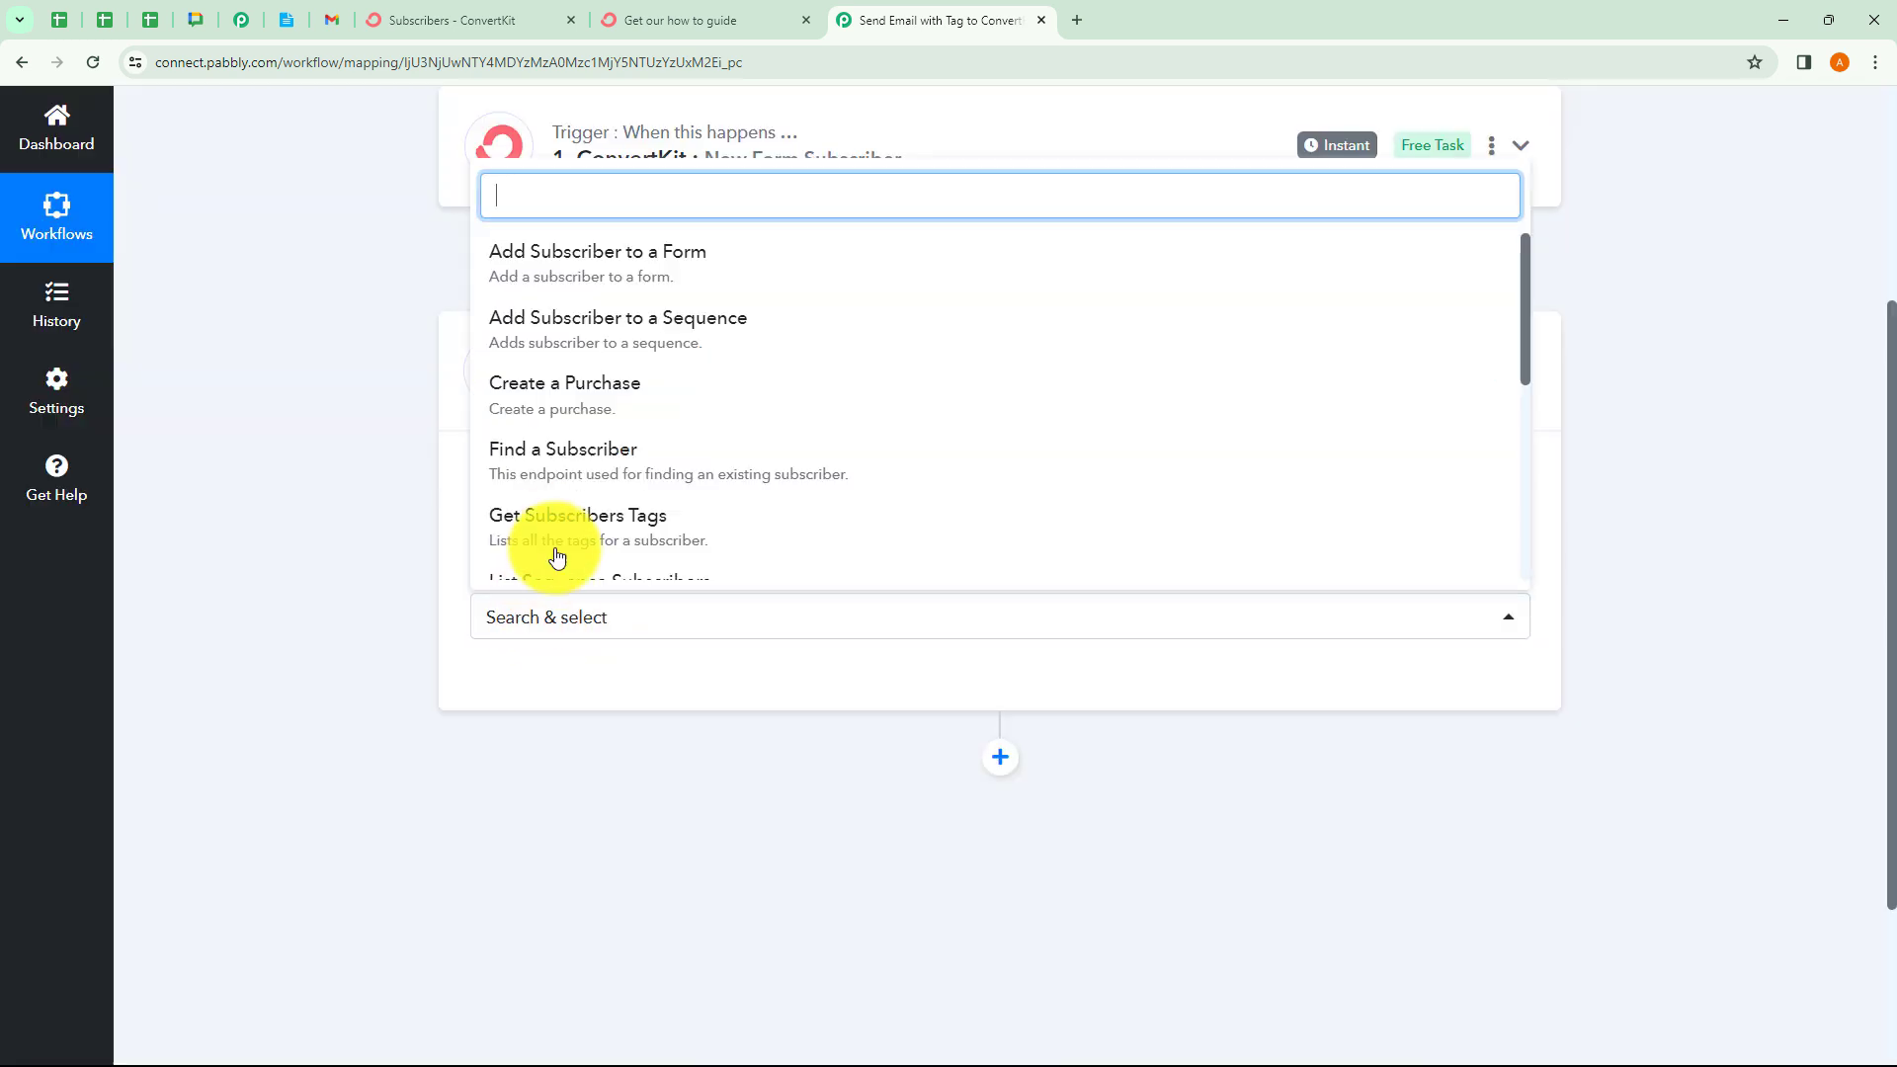
{"action": "left_click", "coordinate": [614, 538]}
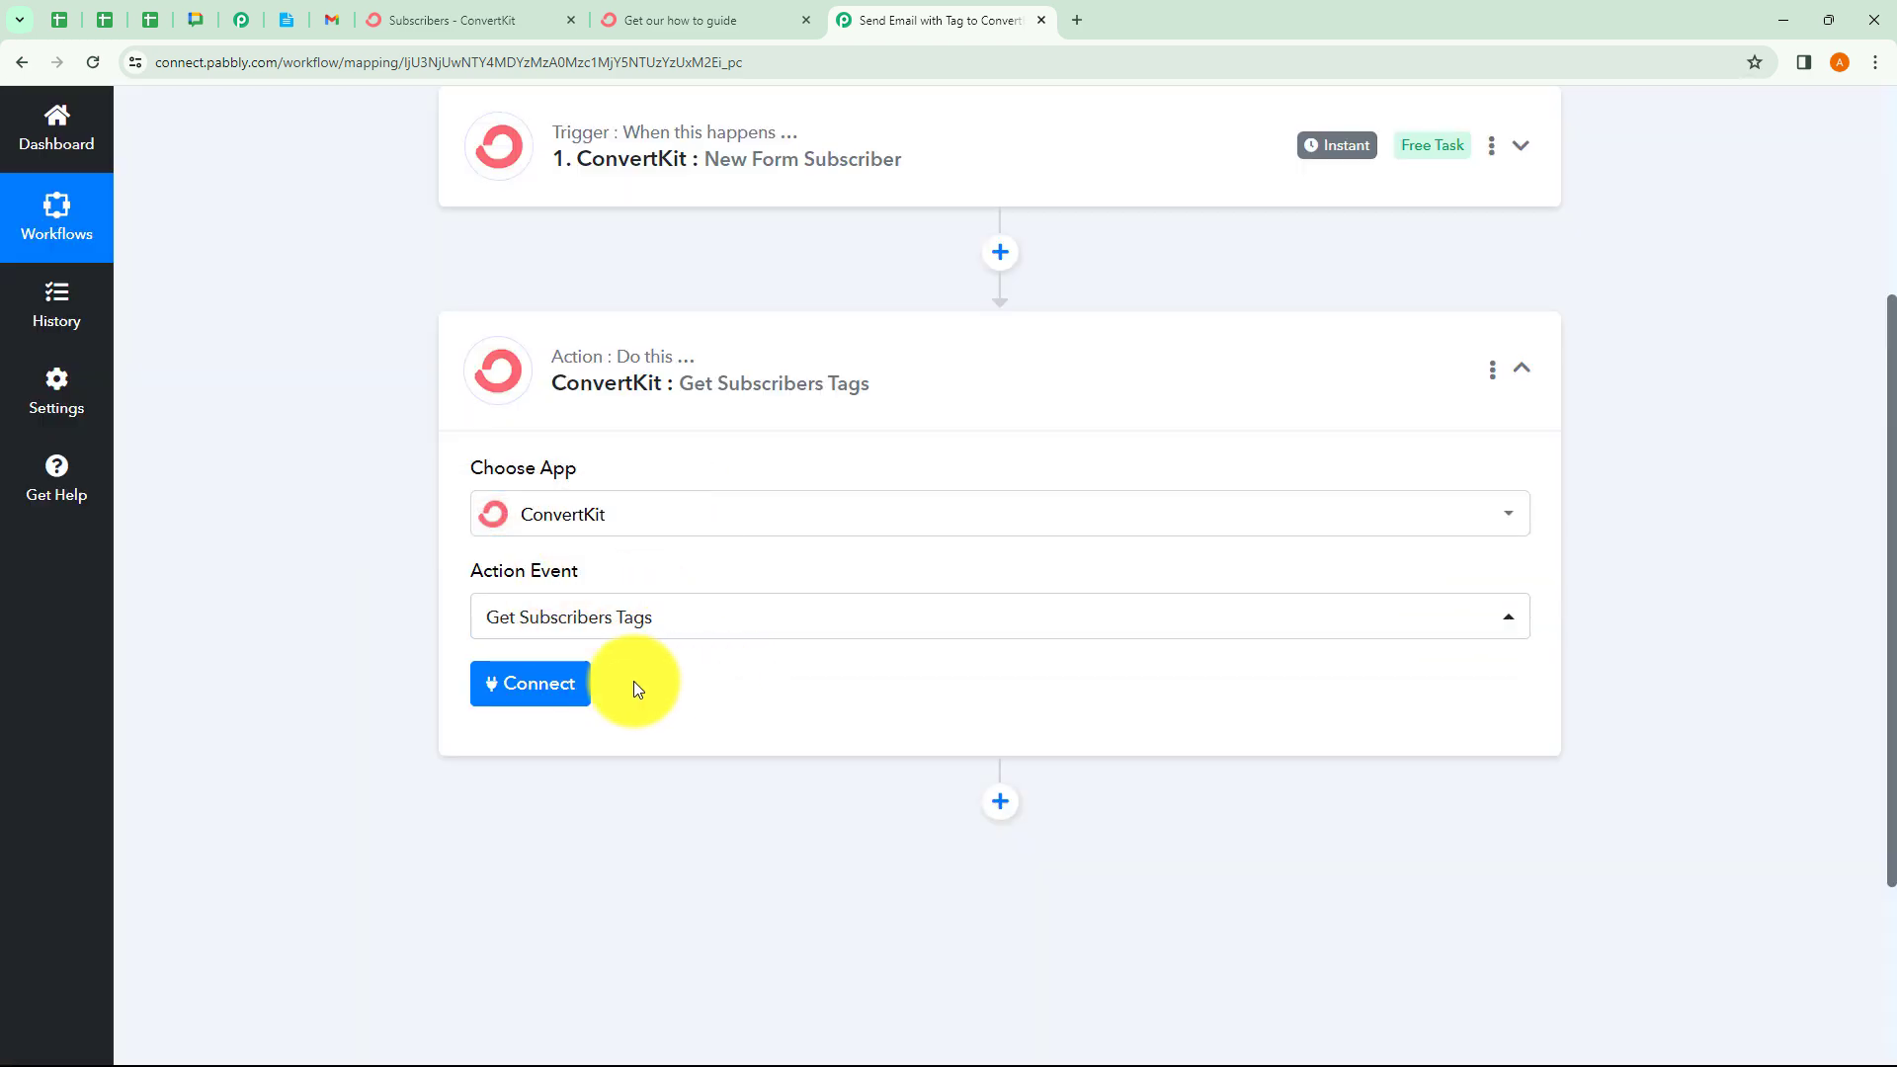
Connect the Get Subscribers Tags action through the existing ConvertKit #5 connection
{"action": "left_click", "coordinate": [580, 689]}
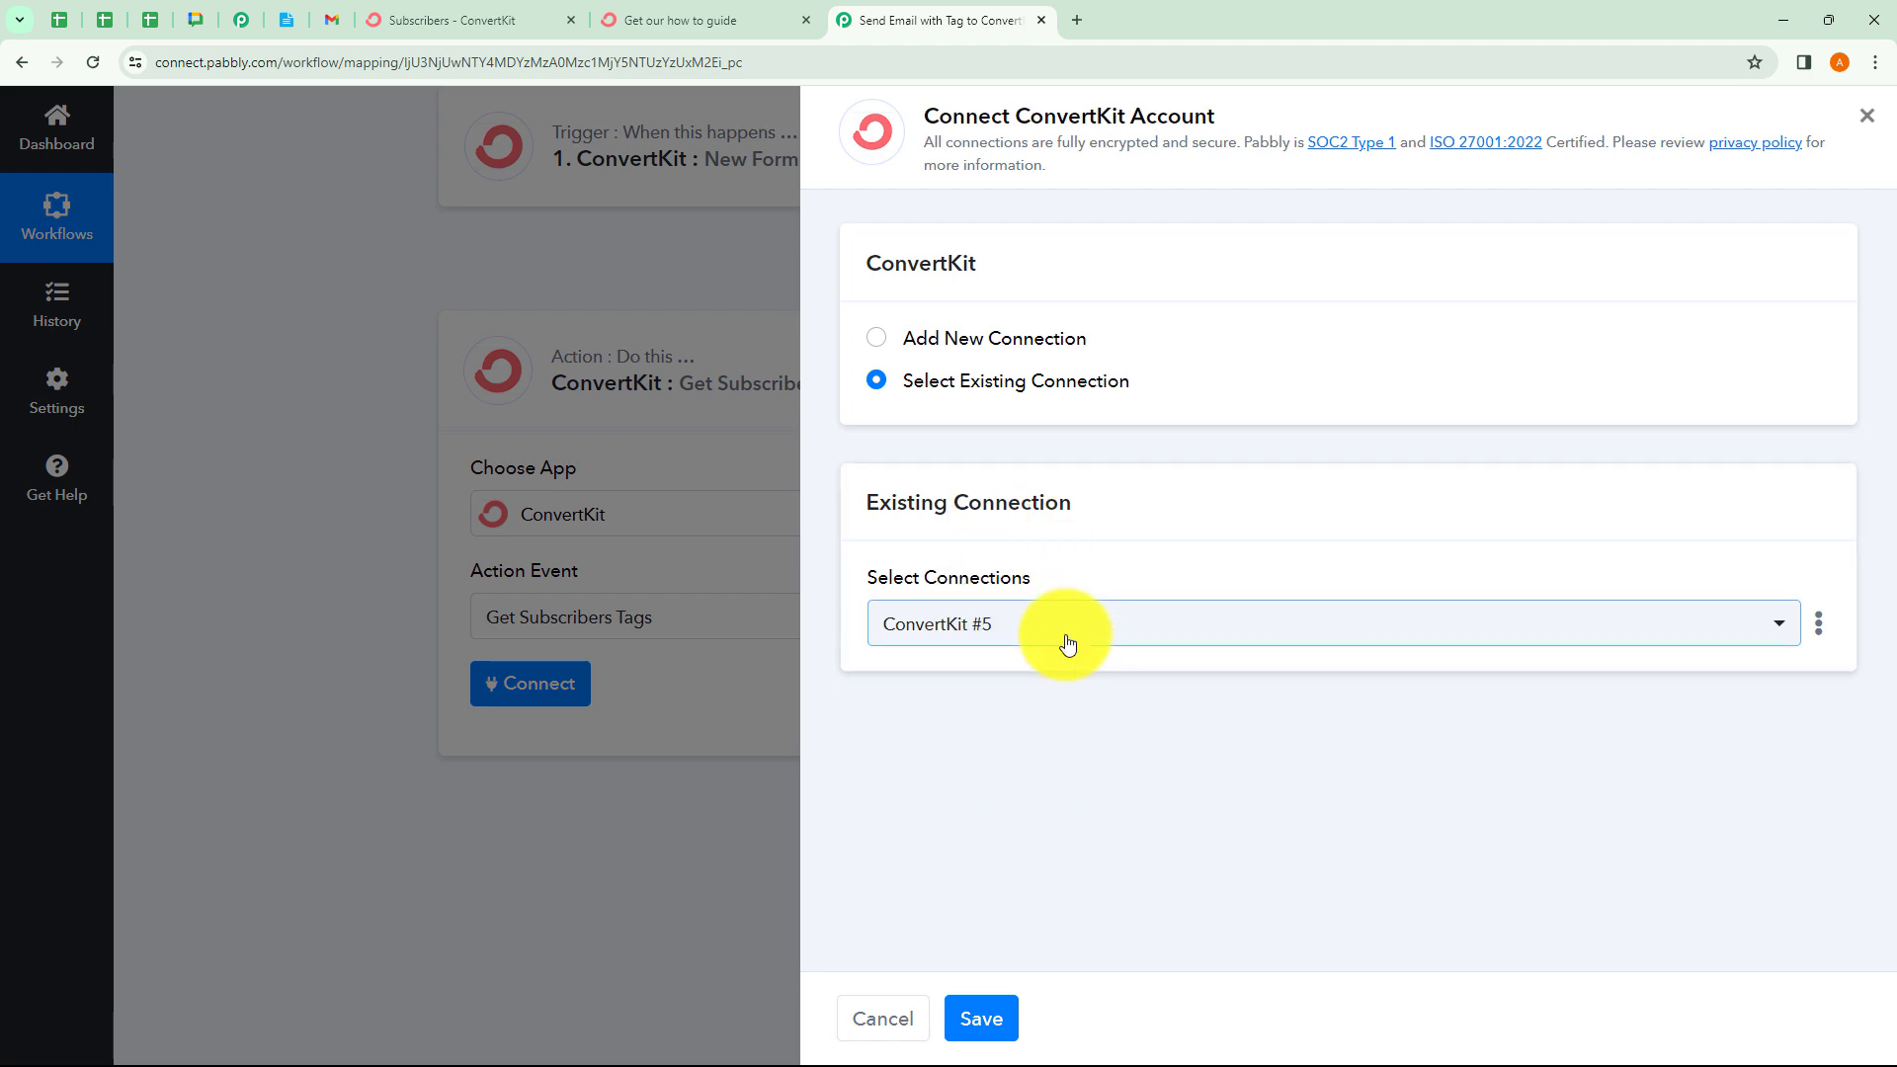
{"action": "left_click", "coordinate": [984, 1022]}
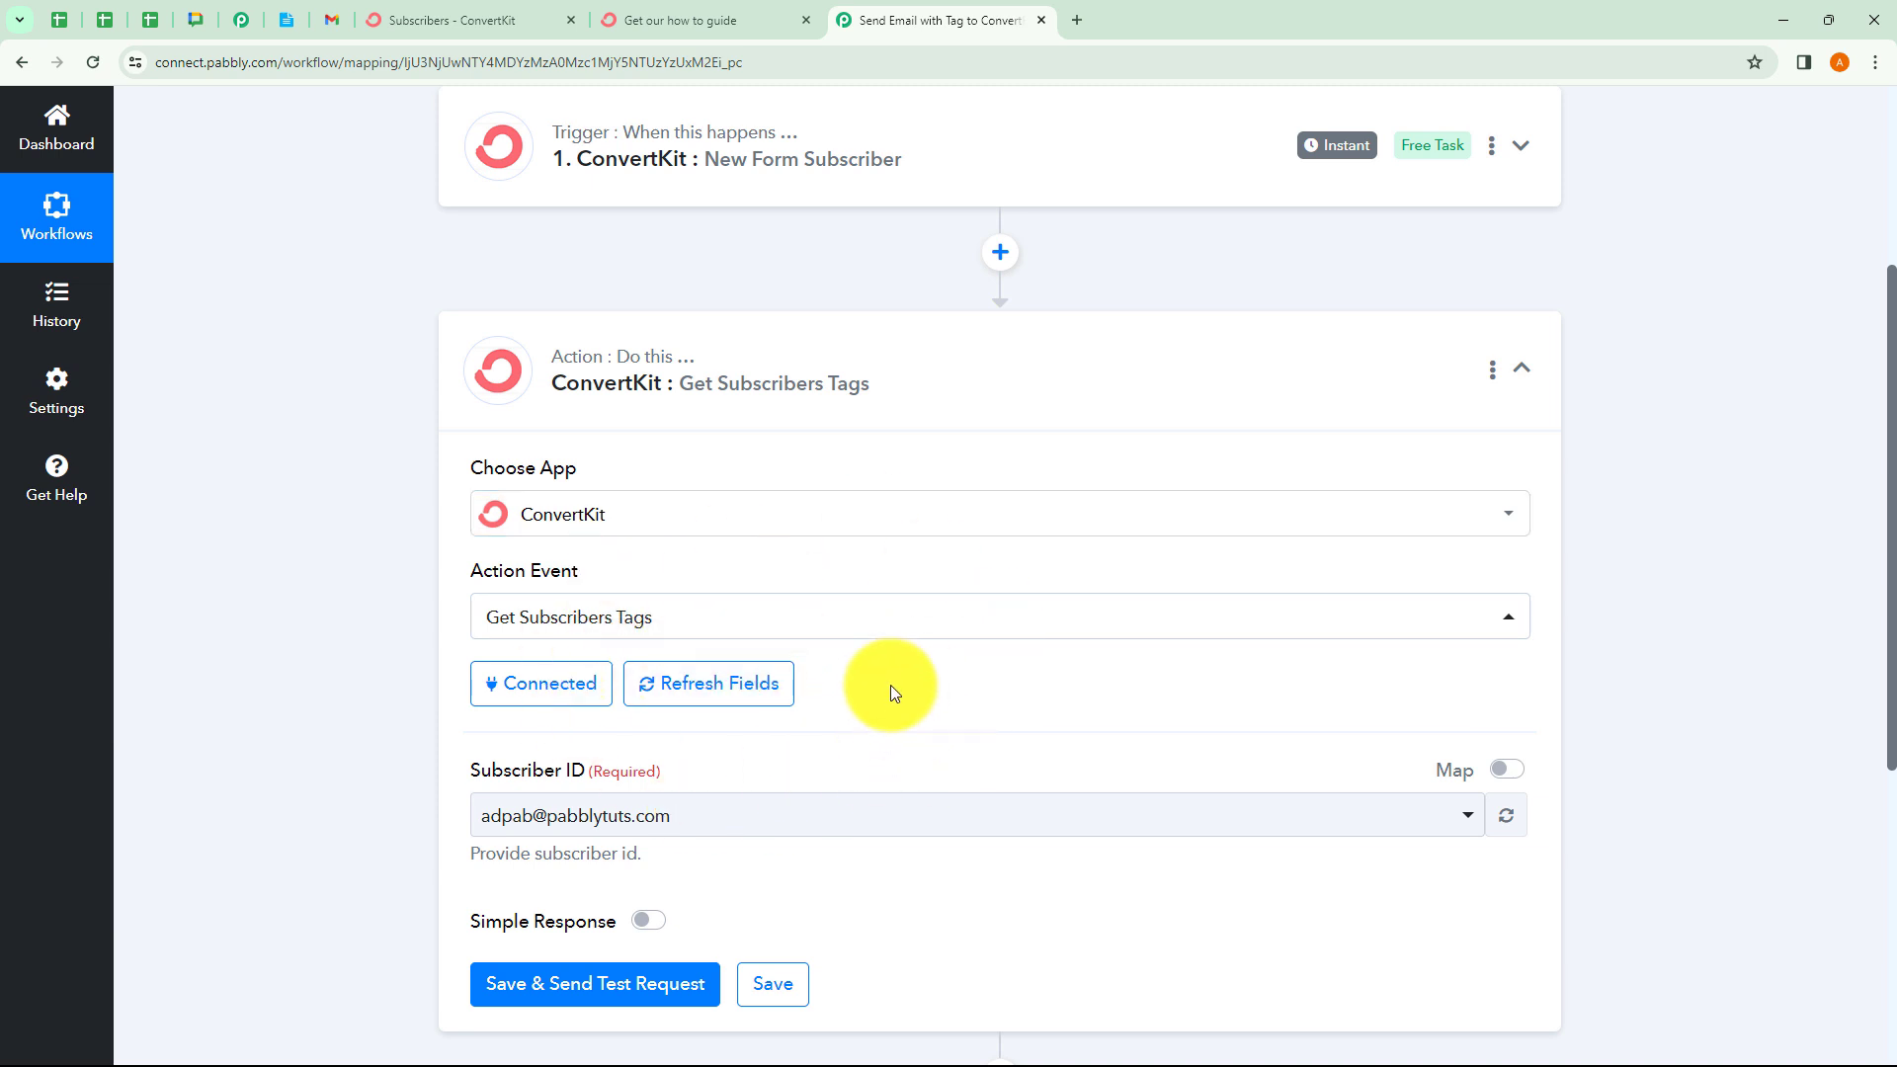
{"action": "scroll", "coordinate": [891, 685], "scroll_direction": "down", "scroll_amount": 1}
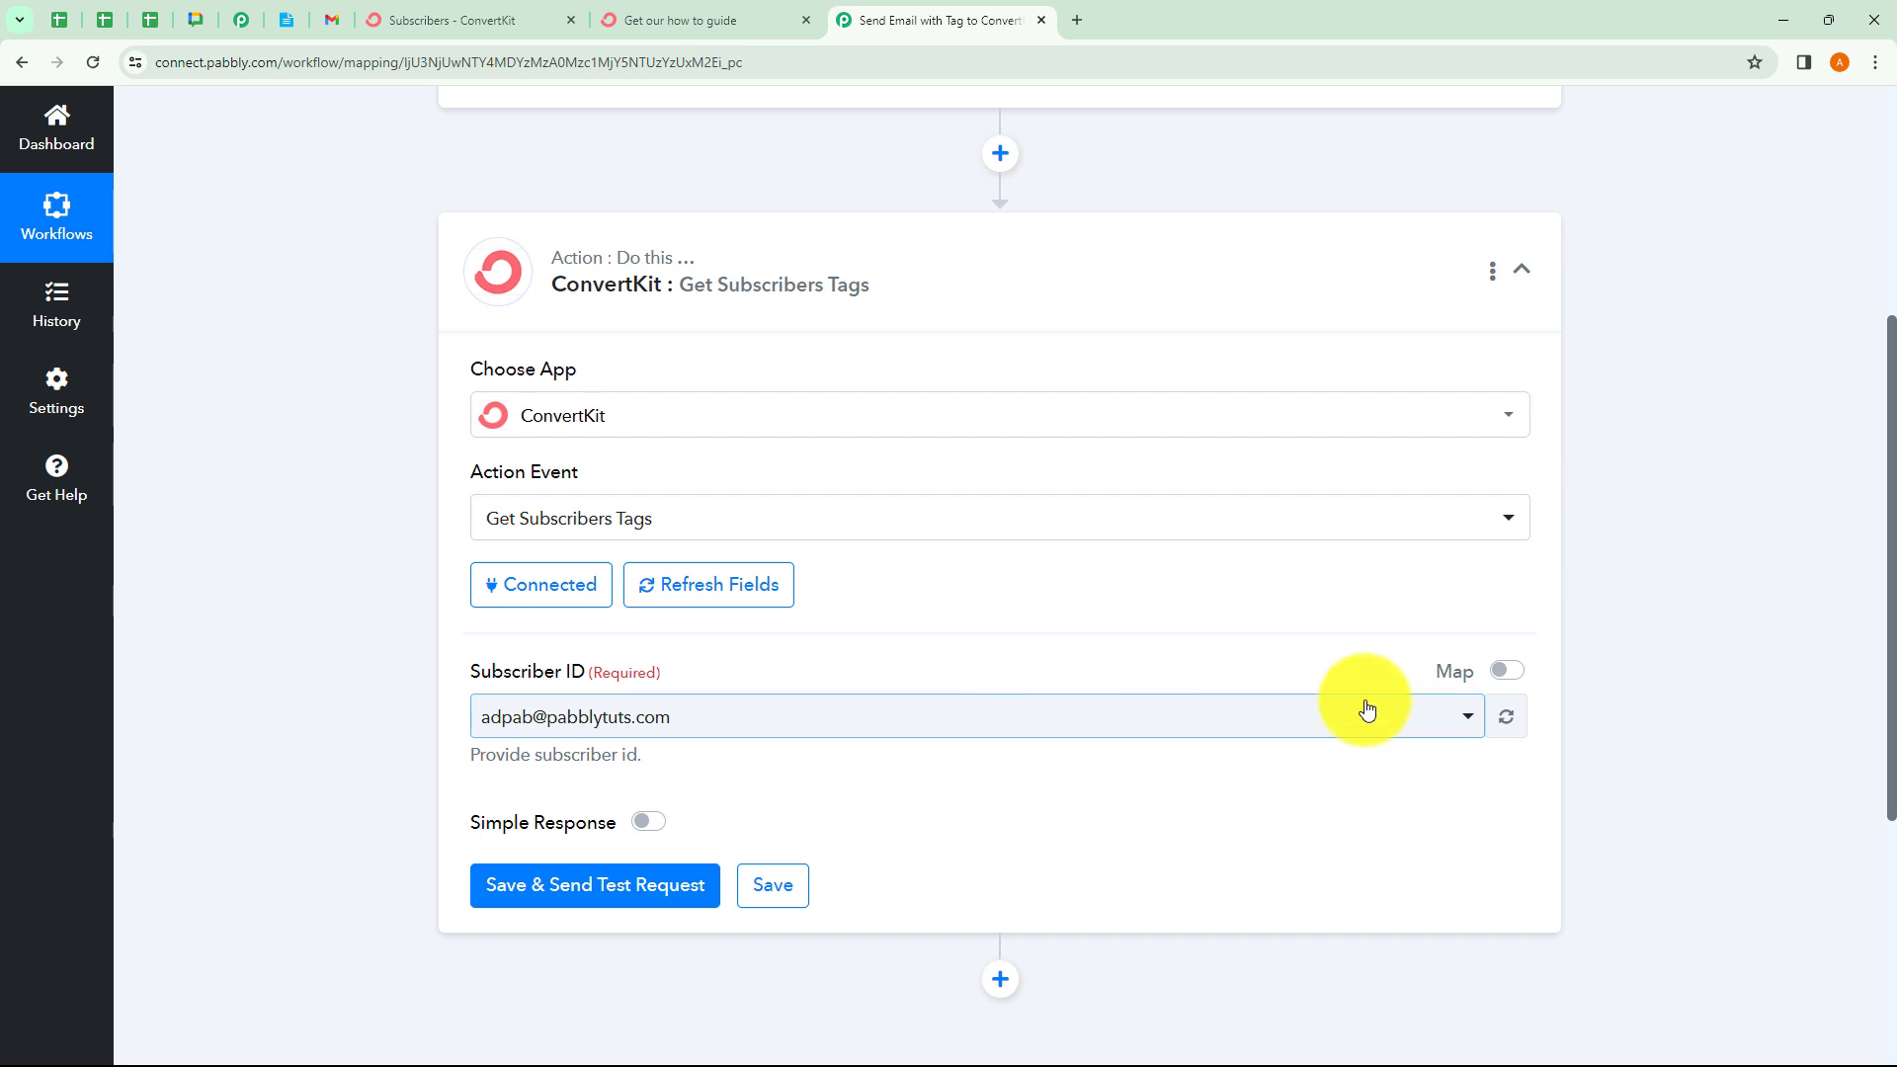
Enable mapping for the Get Subscribers Tags action's Subscriber ID and replace its value with Subscriber Id from the New Form Subscriber trigger
{"action": "left_click", "coordinate": [1509, 672]}
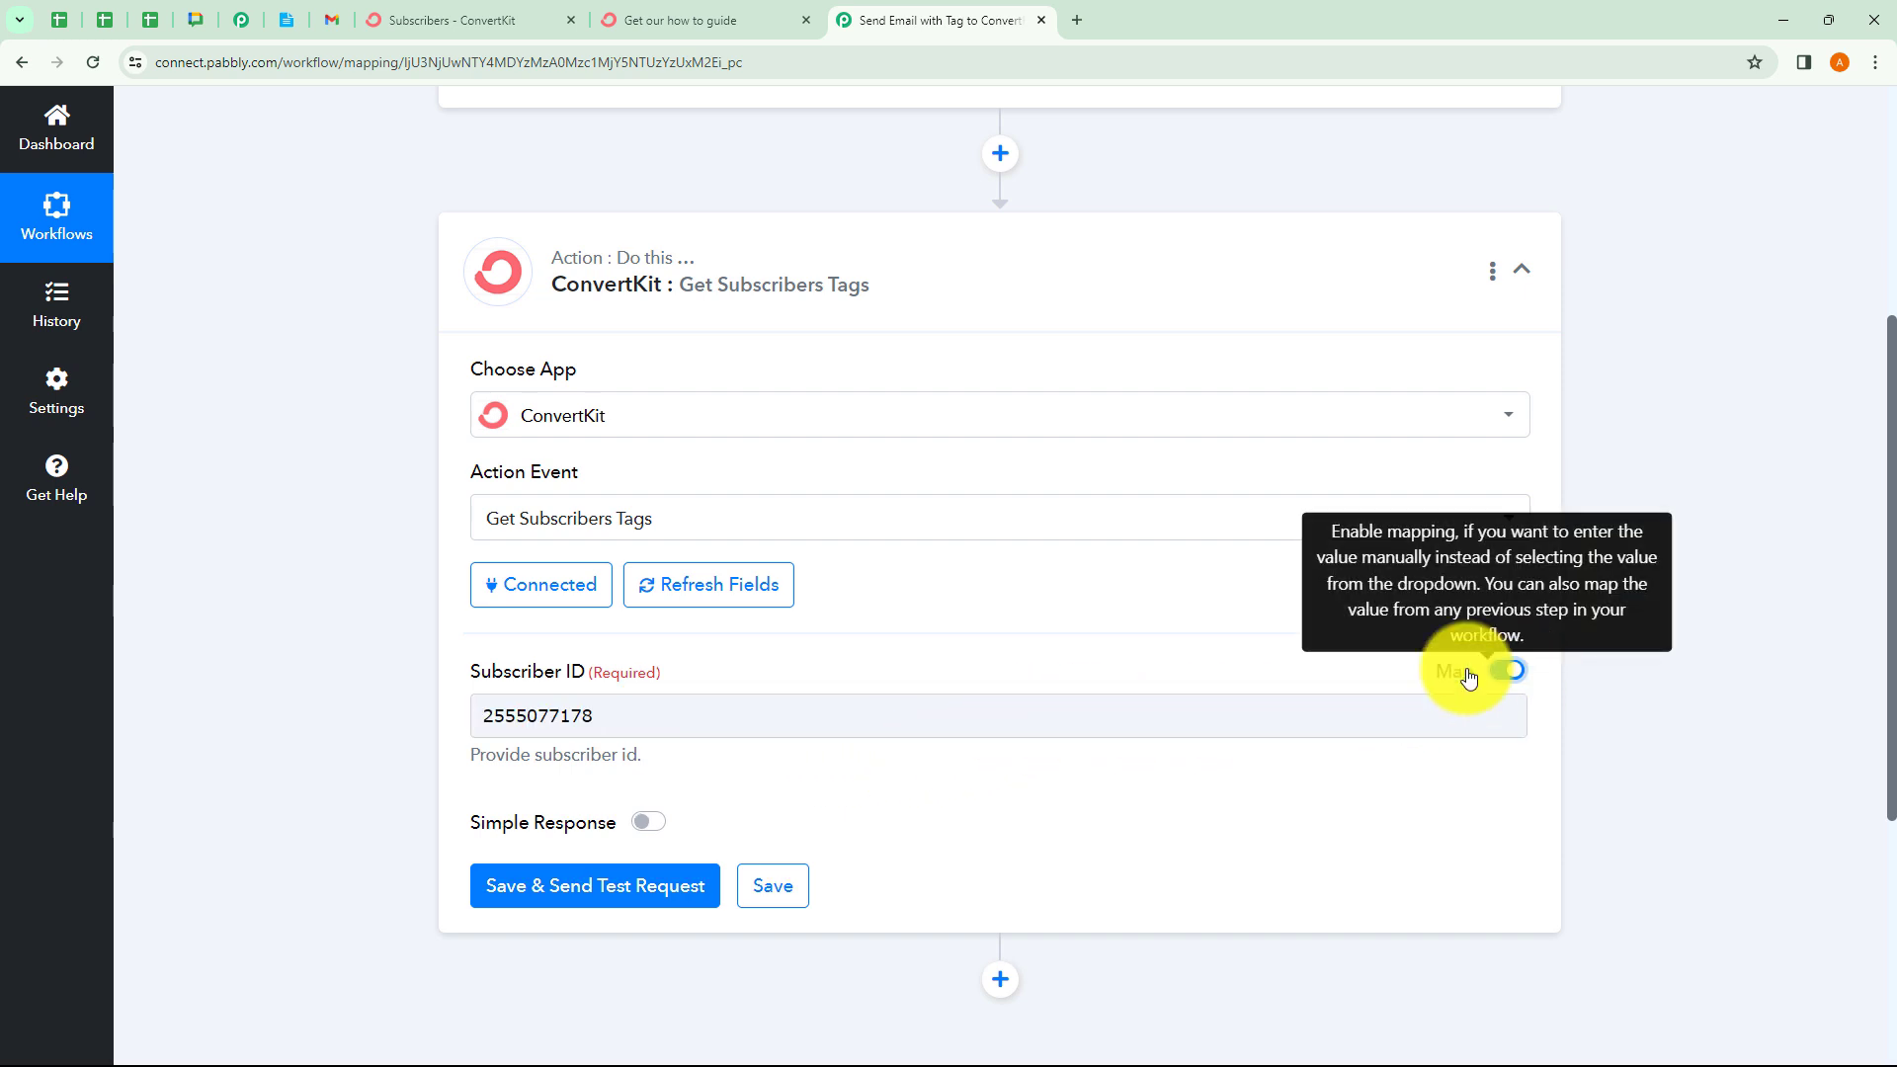
{"action": "double_click", "coordinate": [623, 720]}
{"action": "key", "text": "BackSpace"}
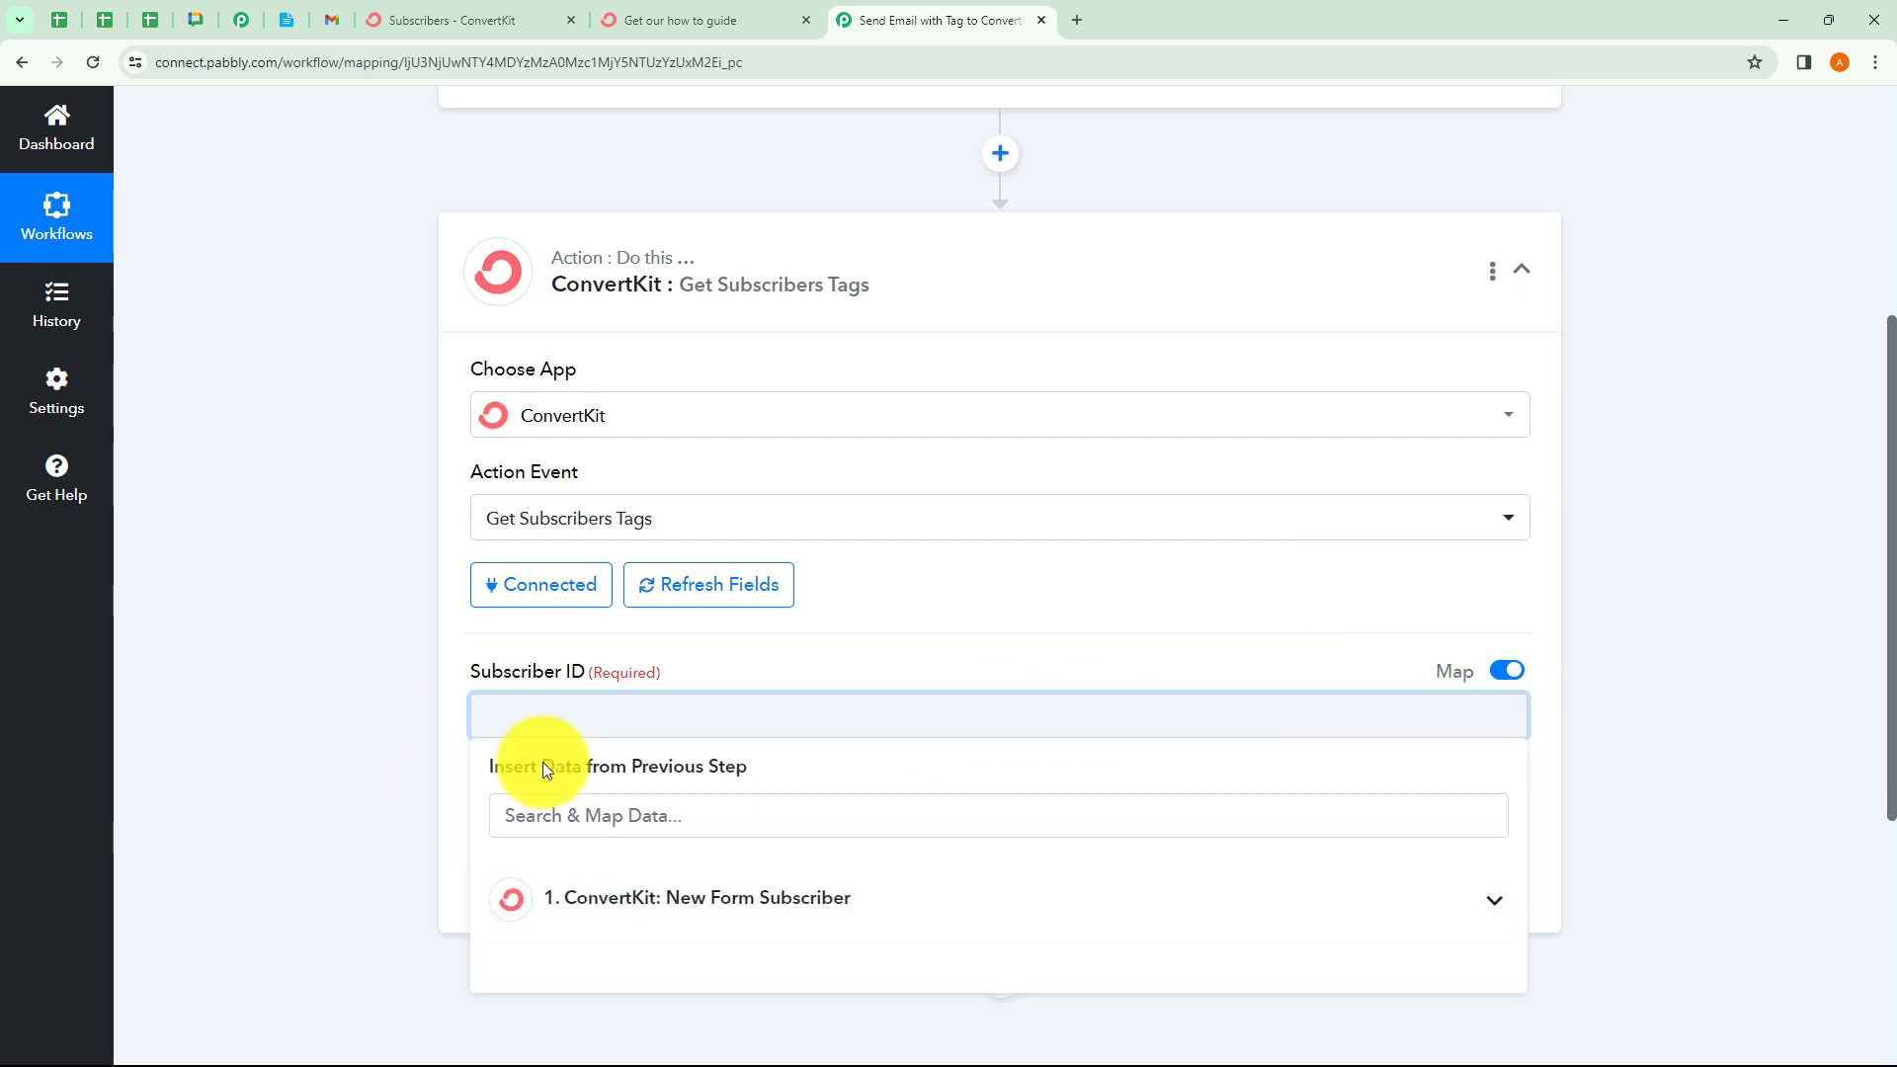
{"action": "scroll", "coordinate": [399, 790], "scroll_direction": "down", "scroll_amount": 1}
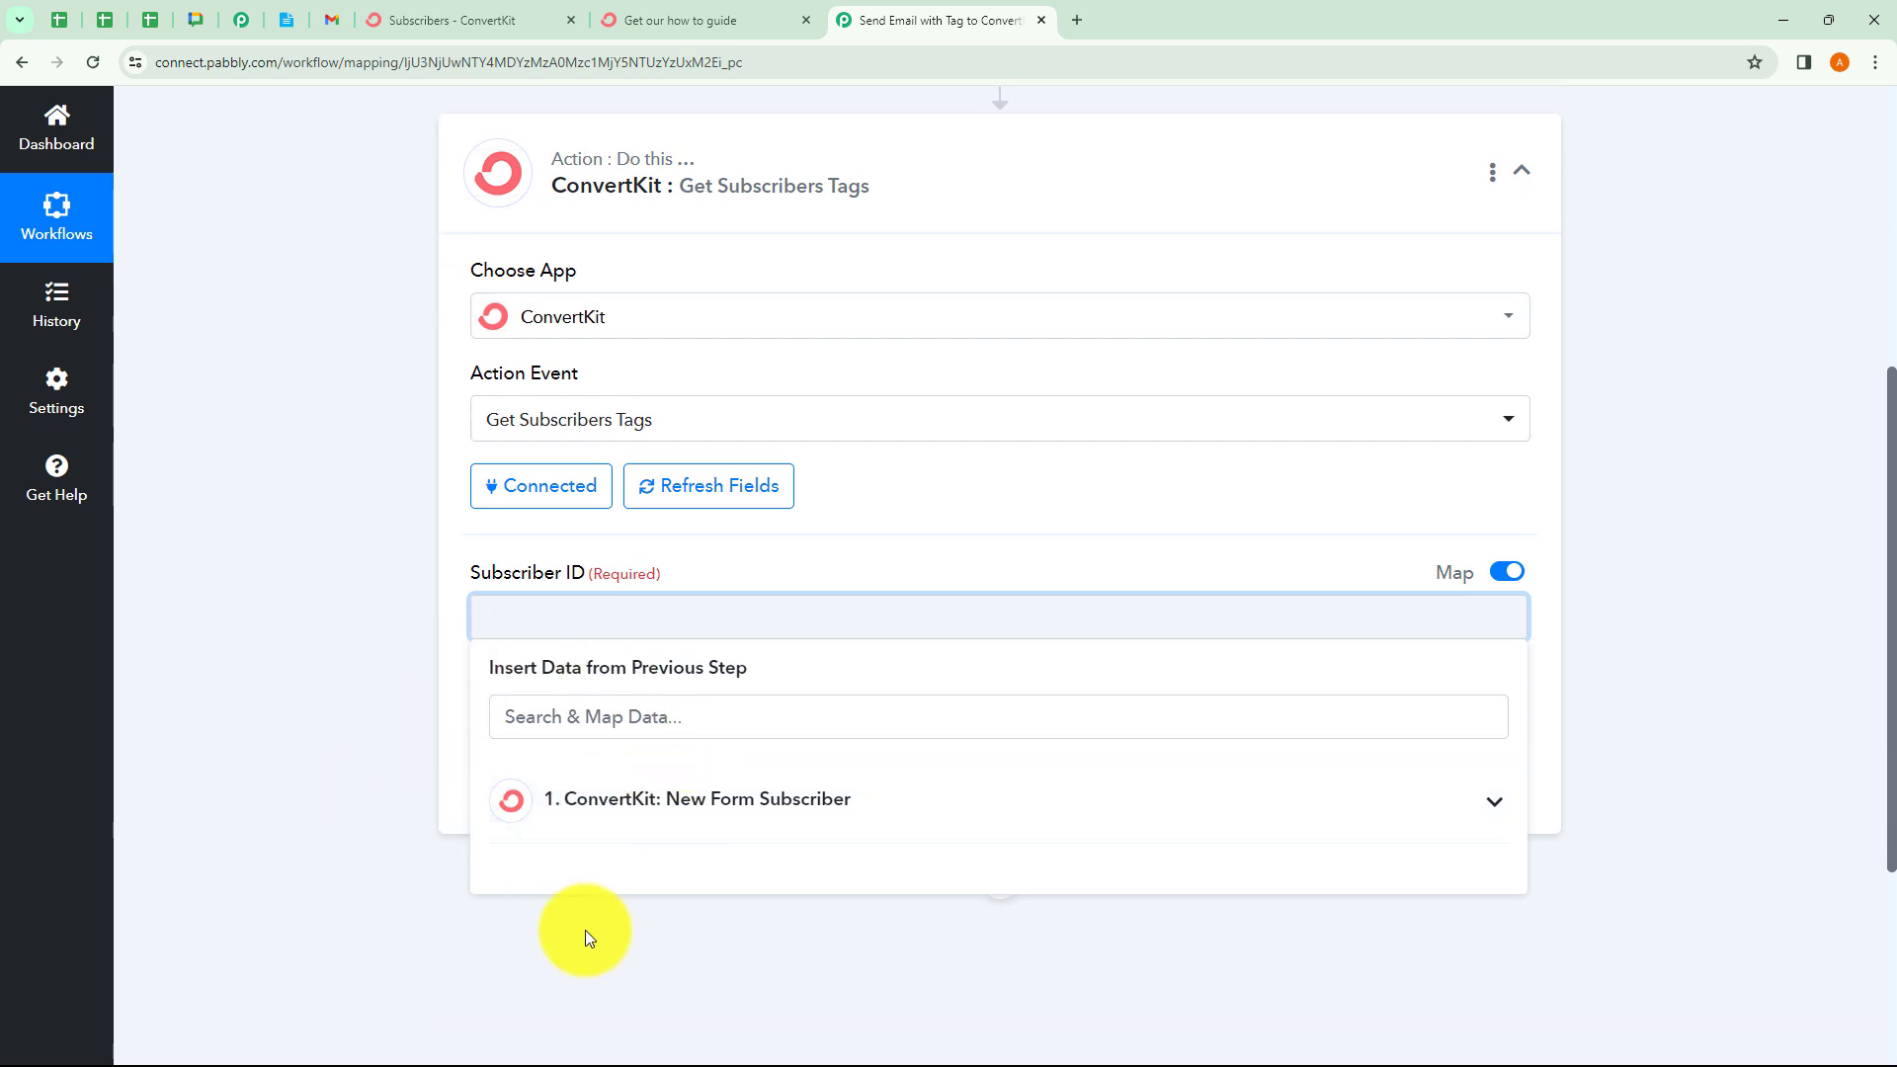
{"action": "left_click", "coordinate": [655, 828]}
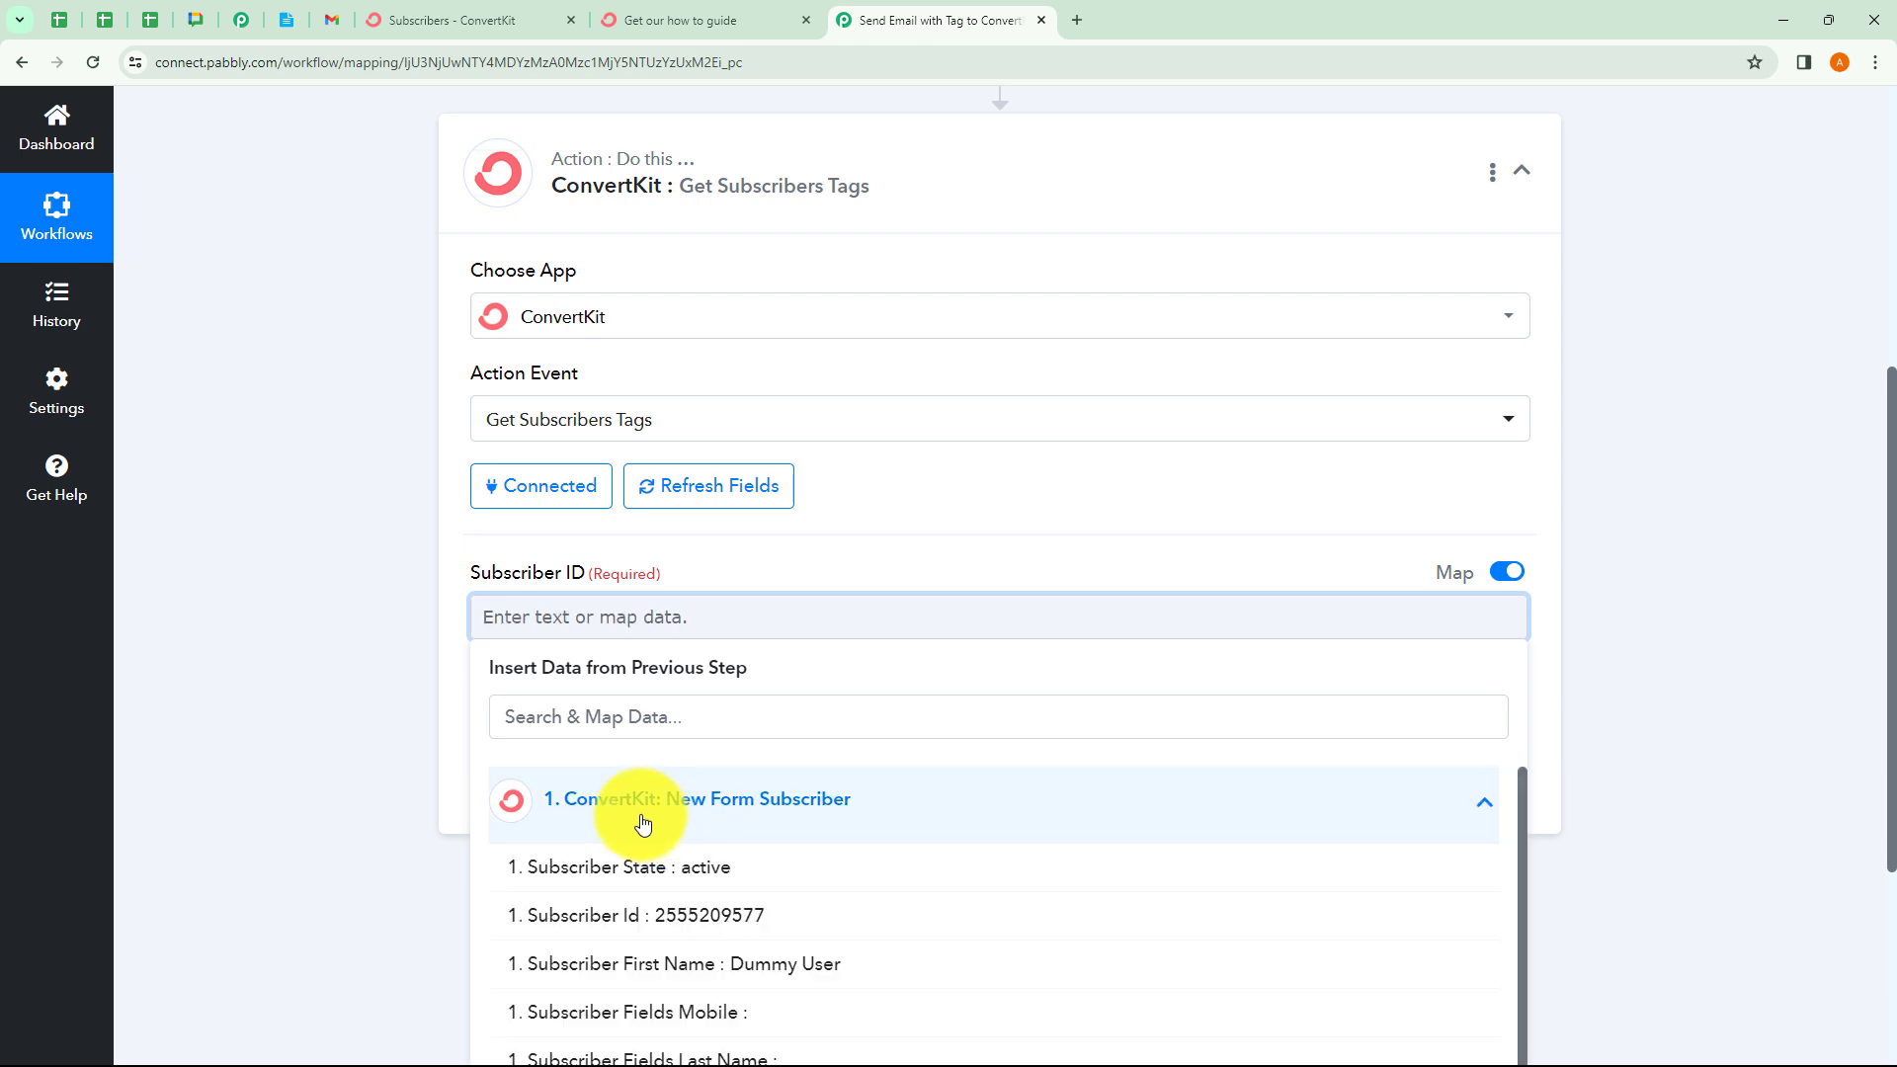
{"action": "left_click", "coordinate": [669, 919]}
{"action": "left_click", "coordinate": [435, 664]}
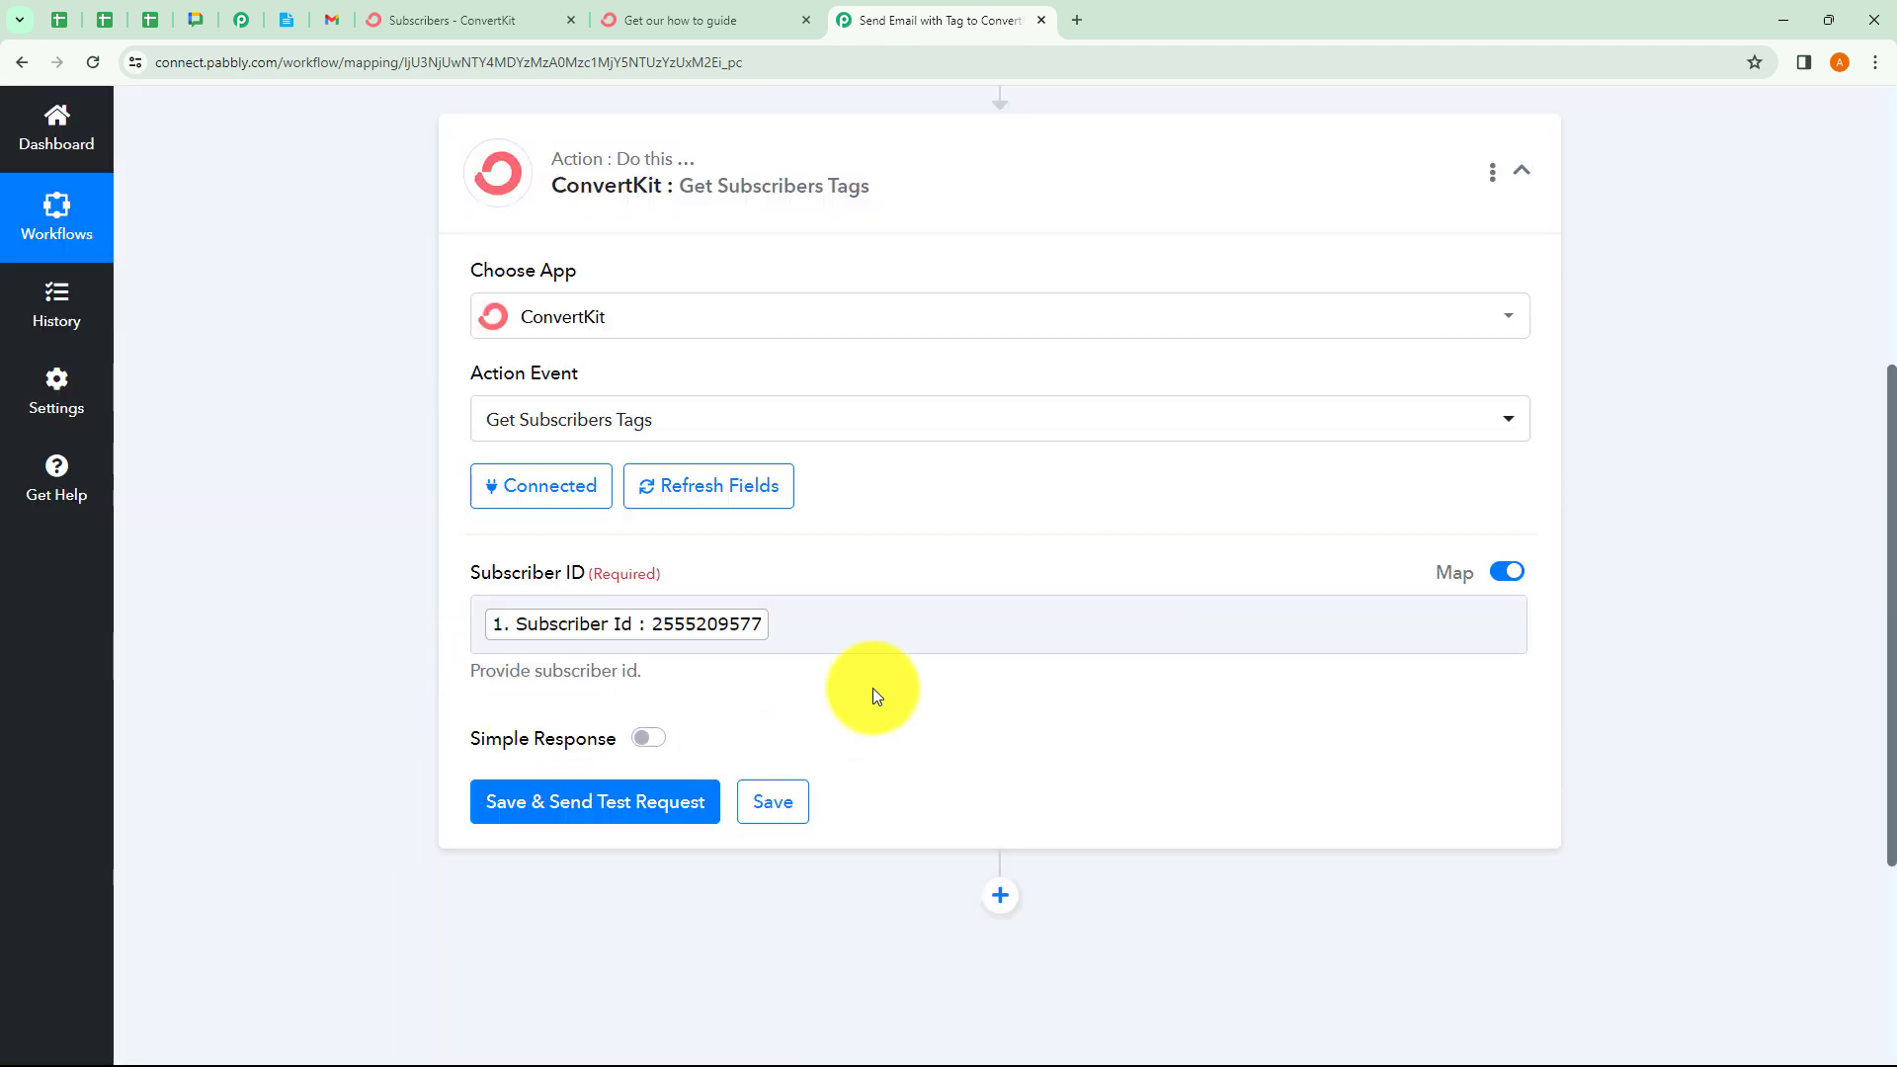
Review the New Form Subscriber fields available for mapping to Subscriber ID, and close the list without changing the mapping
{"action": "left_click", "coordinate": [805, 627]}
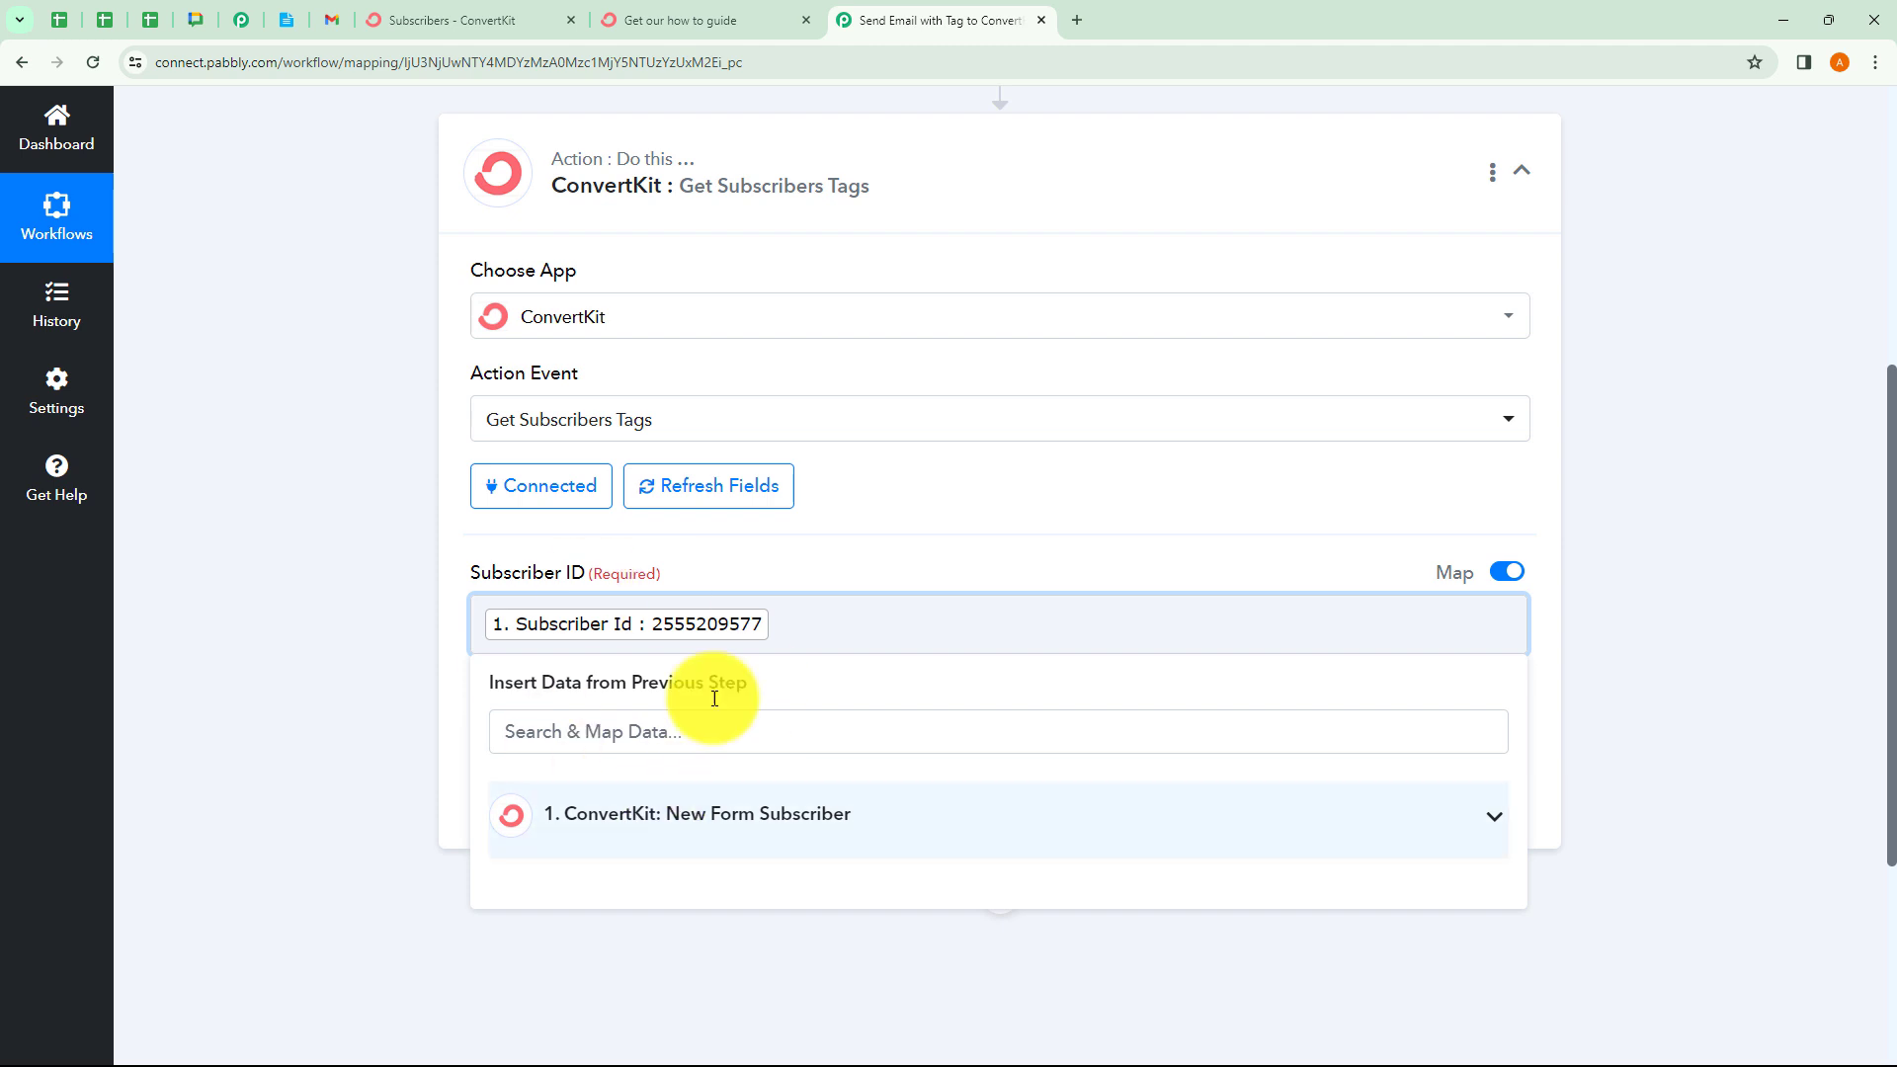
{"action": "left_click", "coordinate": [417, 680]}
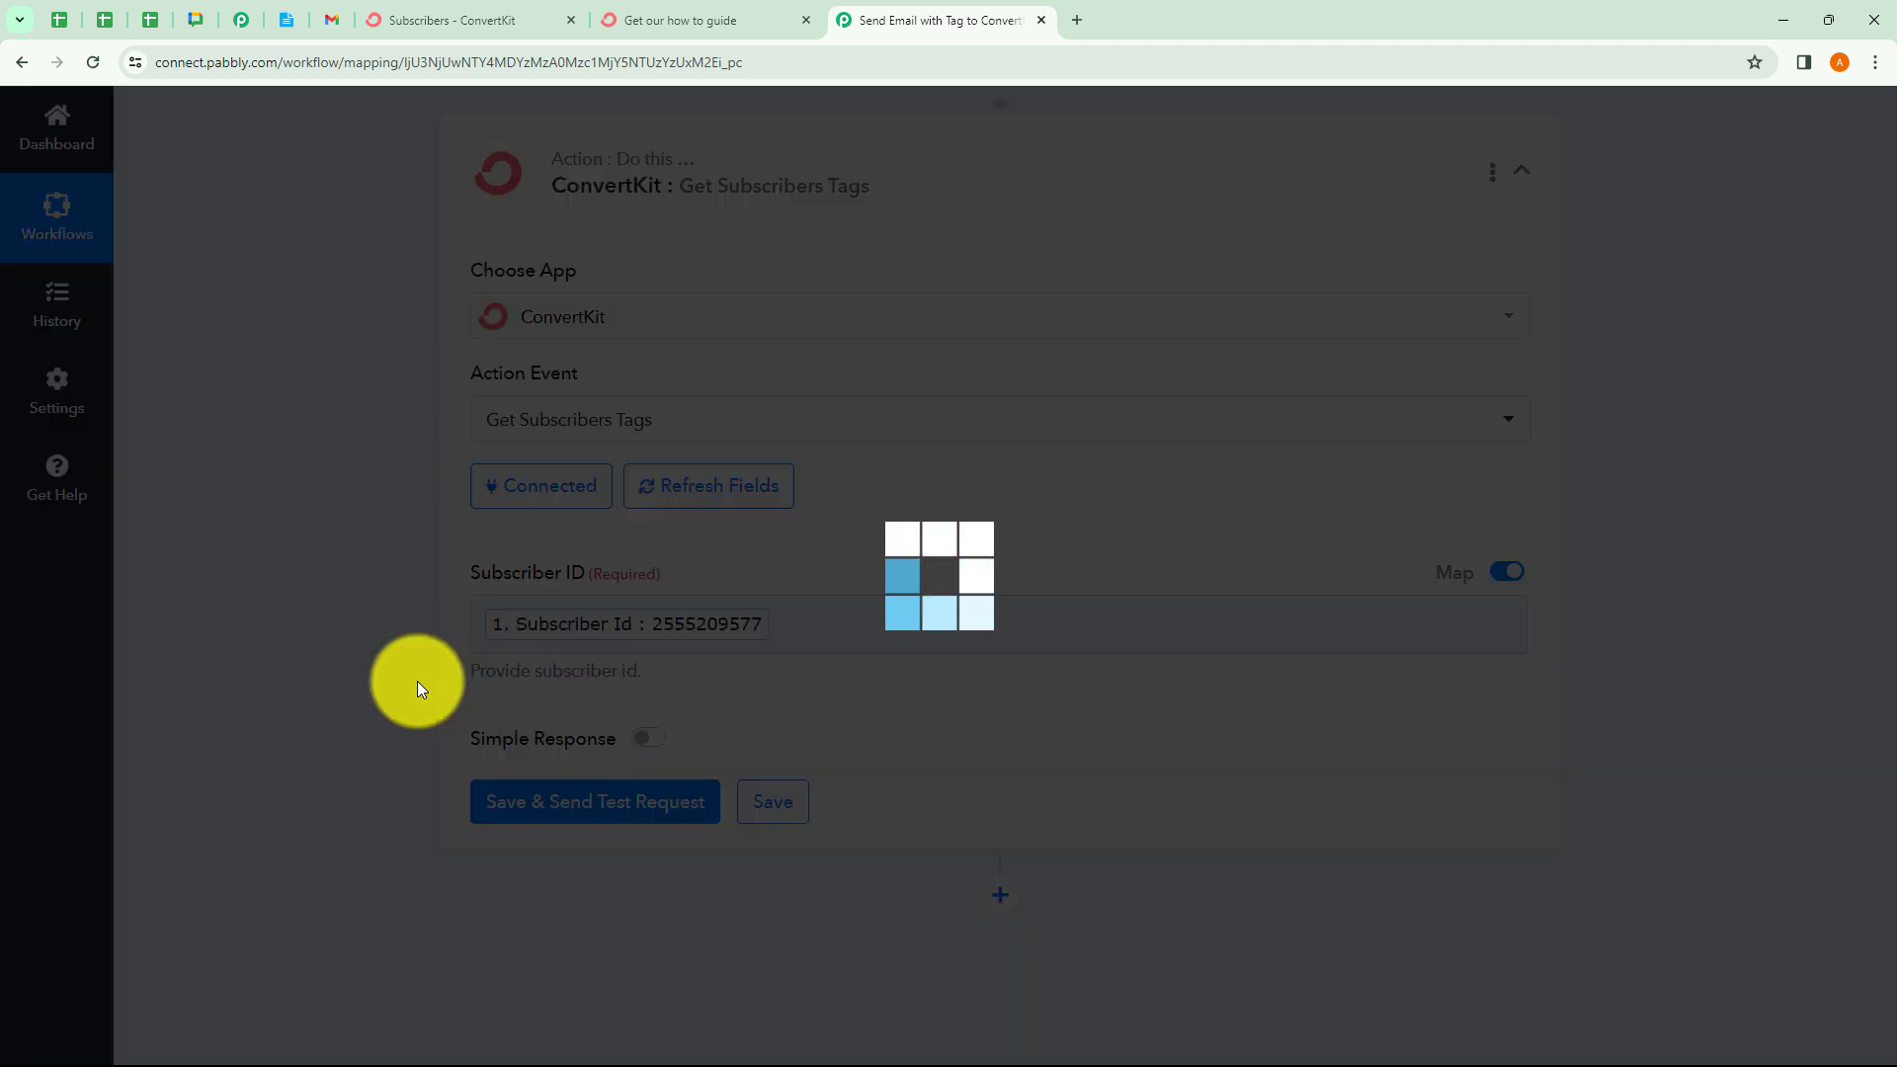
{"action": "scroll", "coordinate": [417, 680], "scroll_direction": "down", "scroll_amount": 2}
{"action": "left_click", "coordinate": [807, 445]}
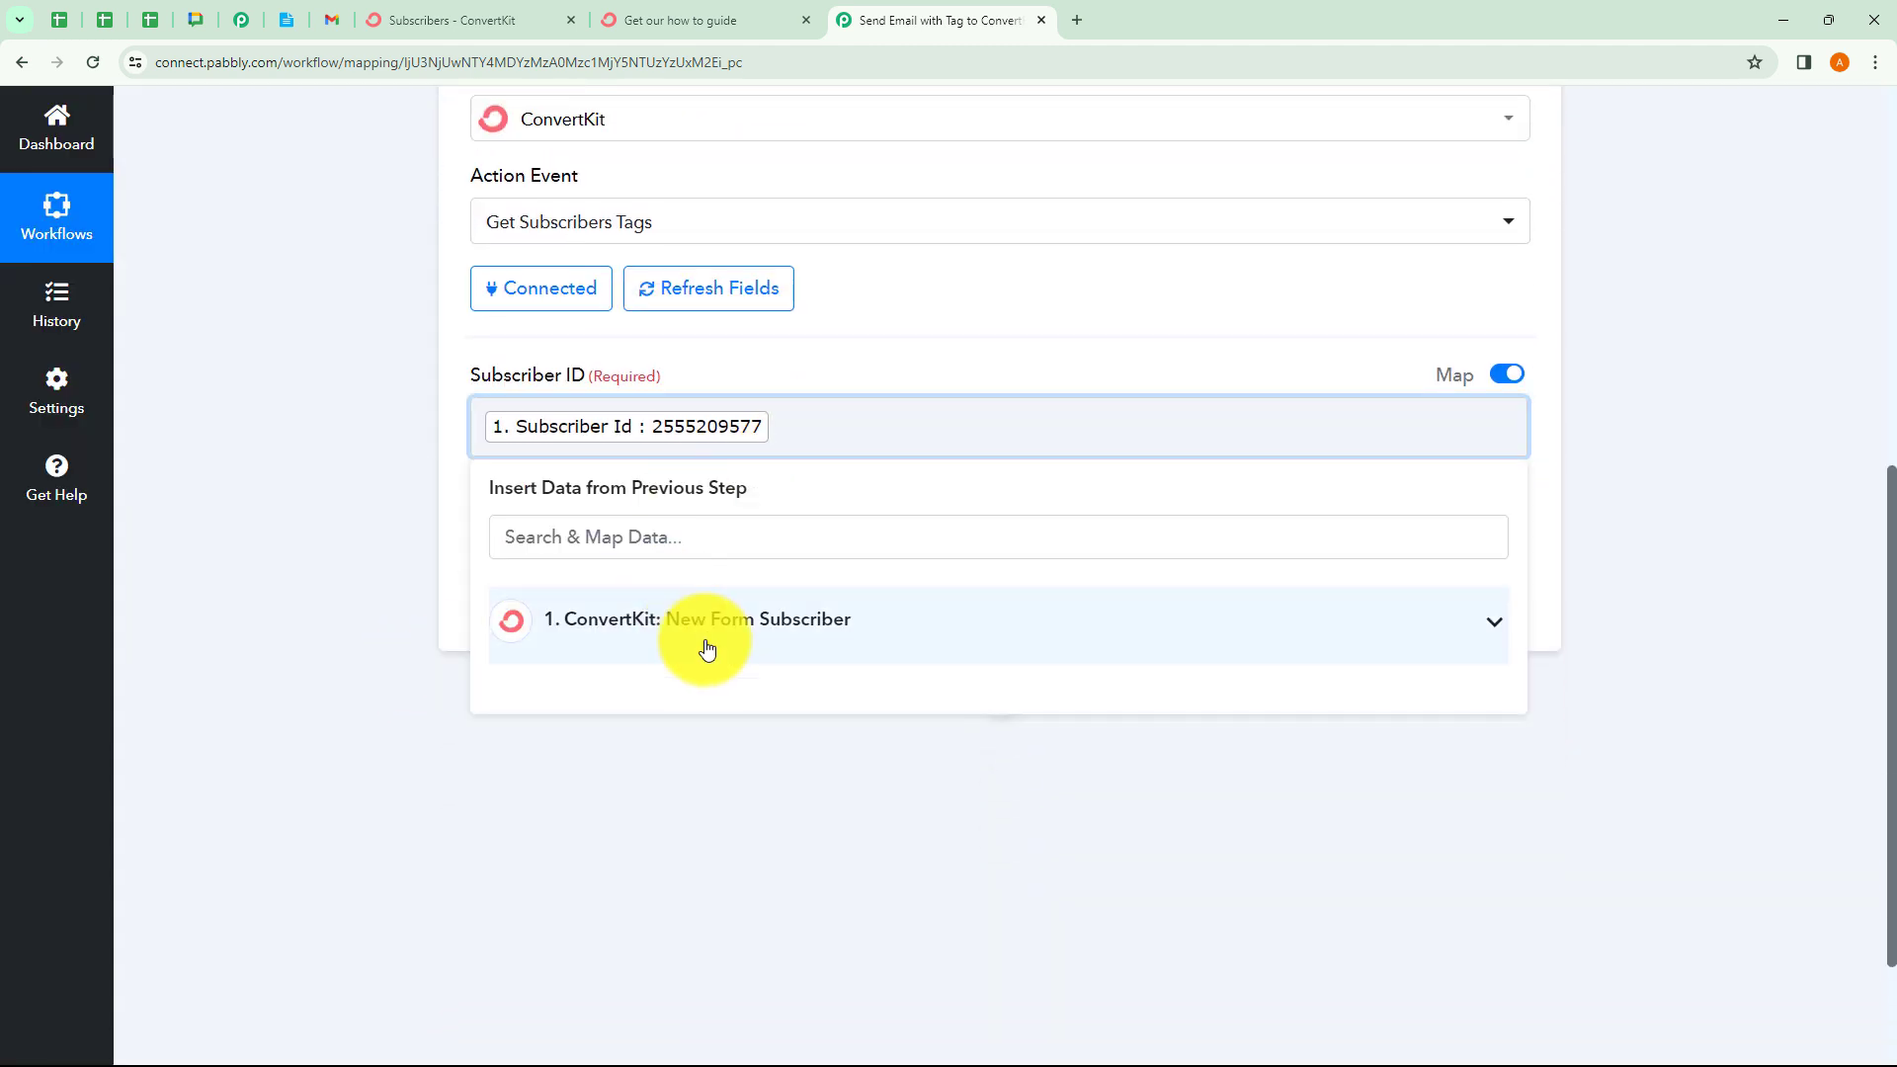
{"action": "left_click", "coordinate": [703, 638]}
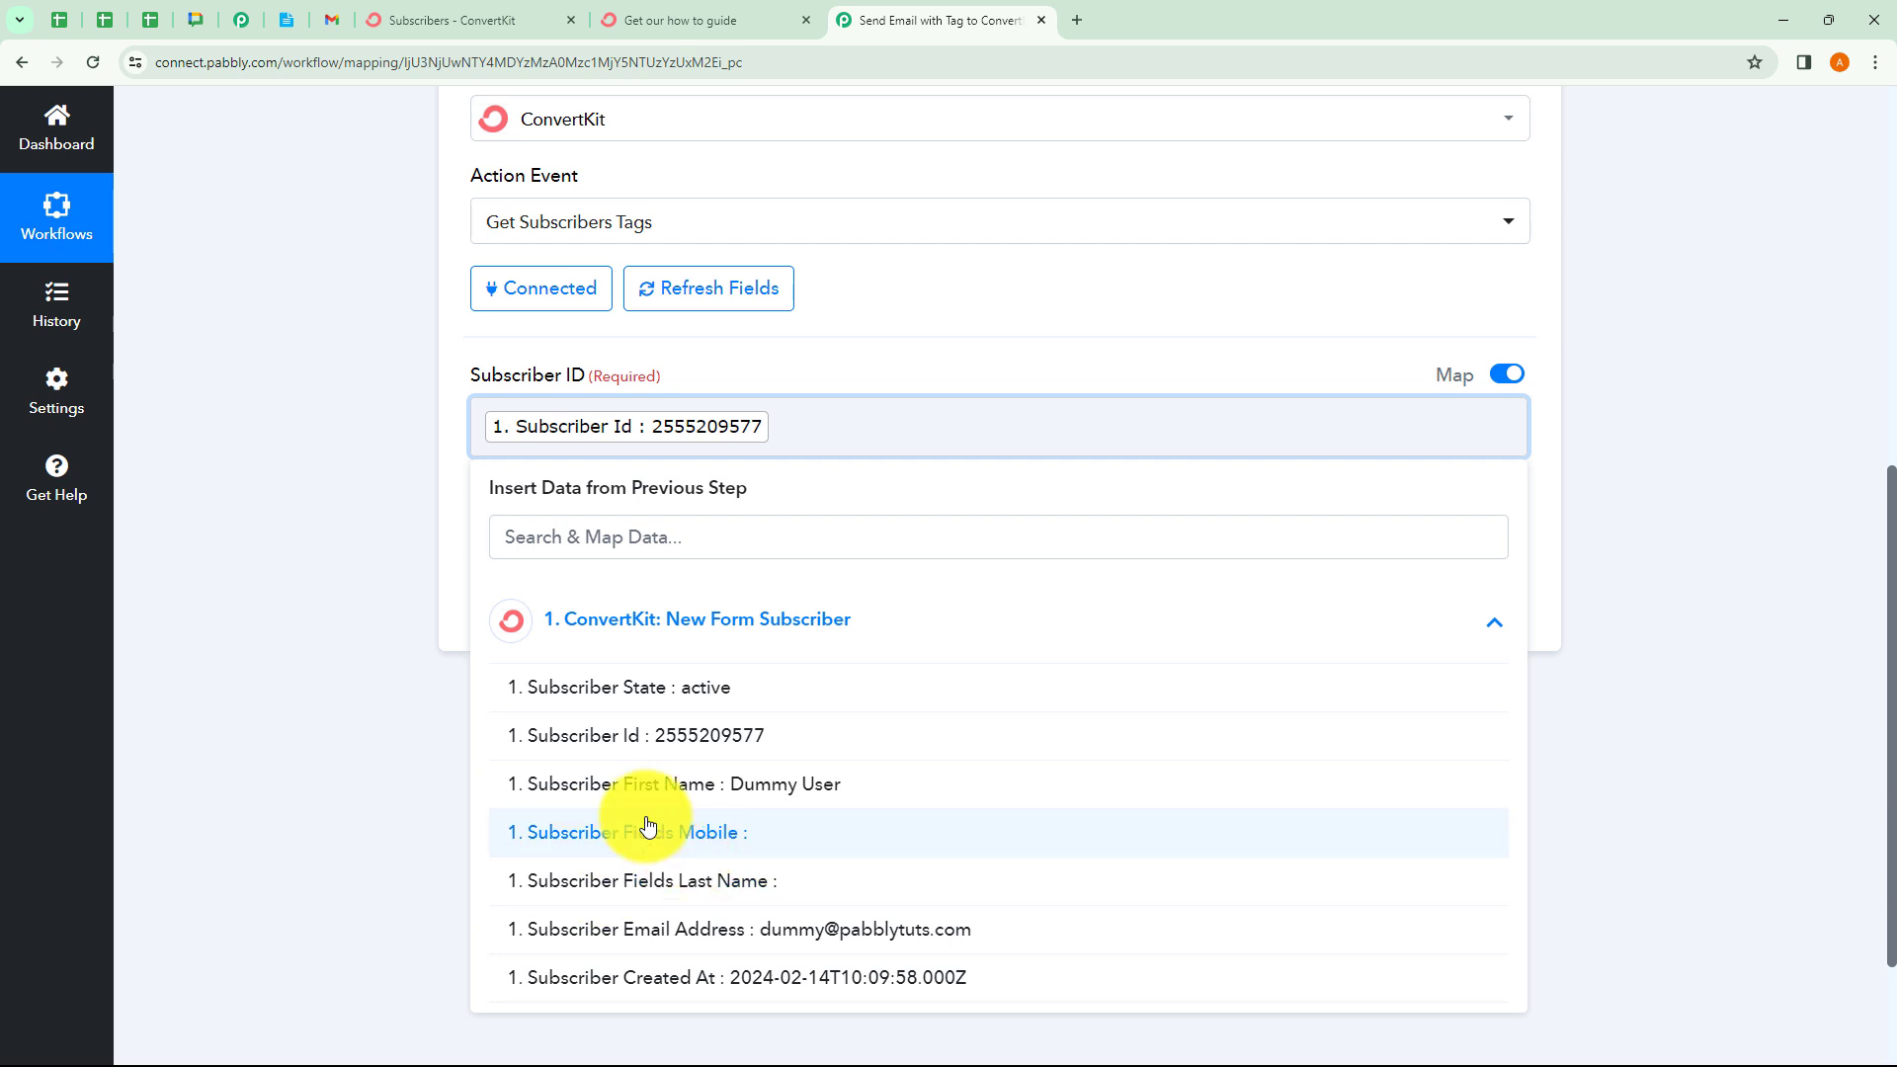
{"action": "left_click", "coordinate": [411, 701]}
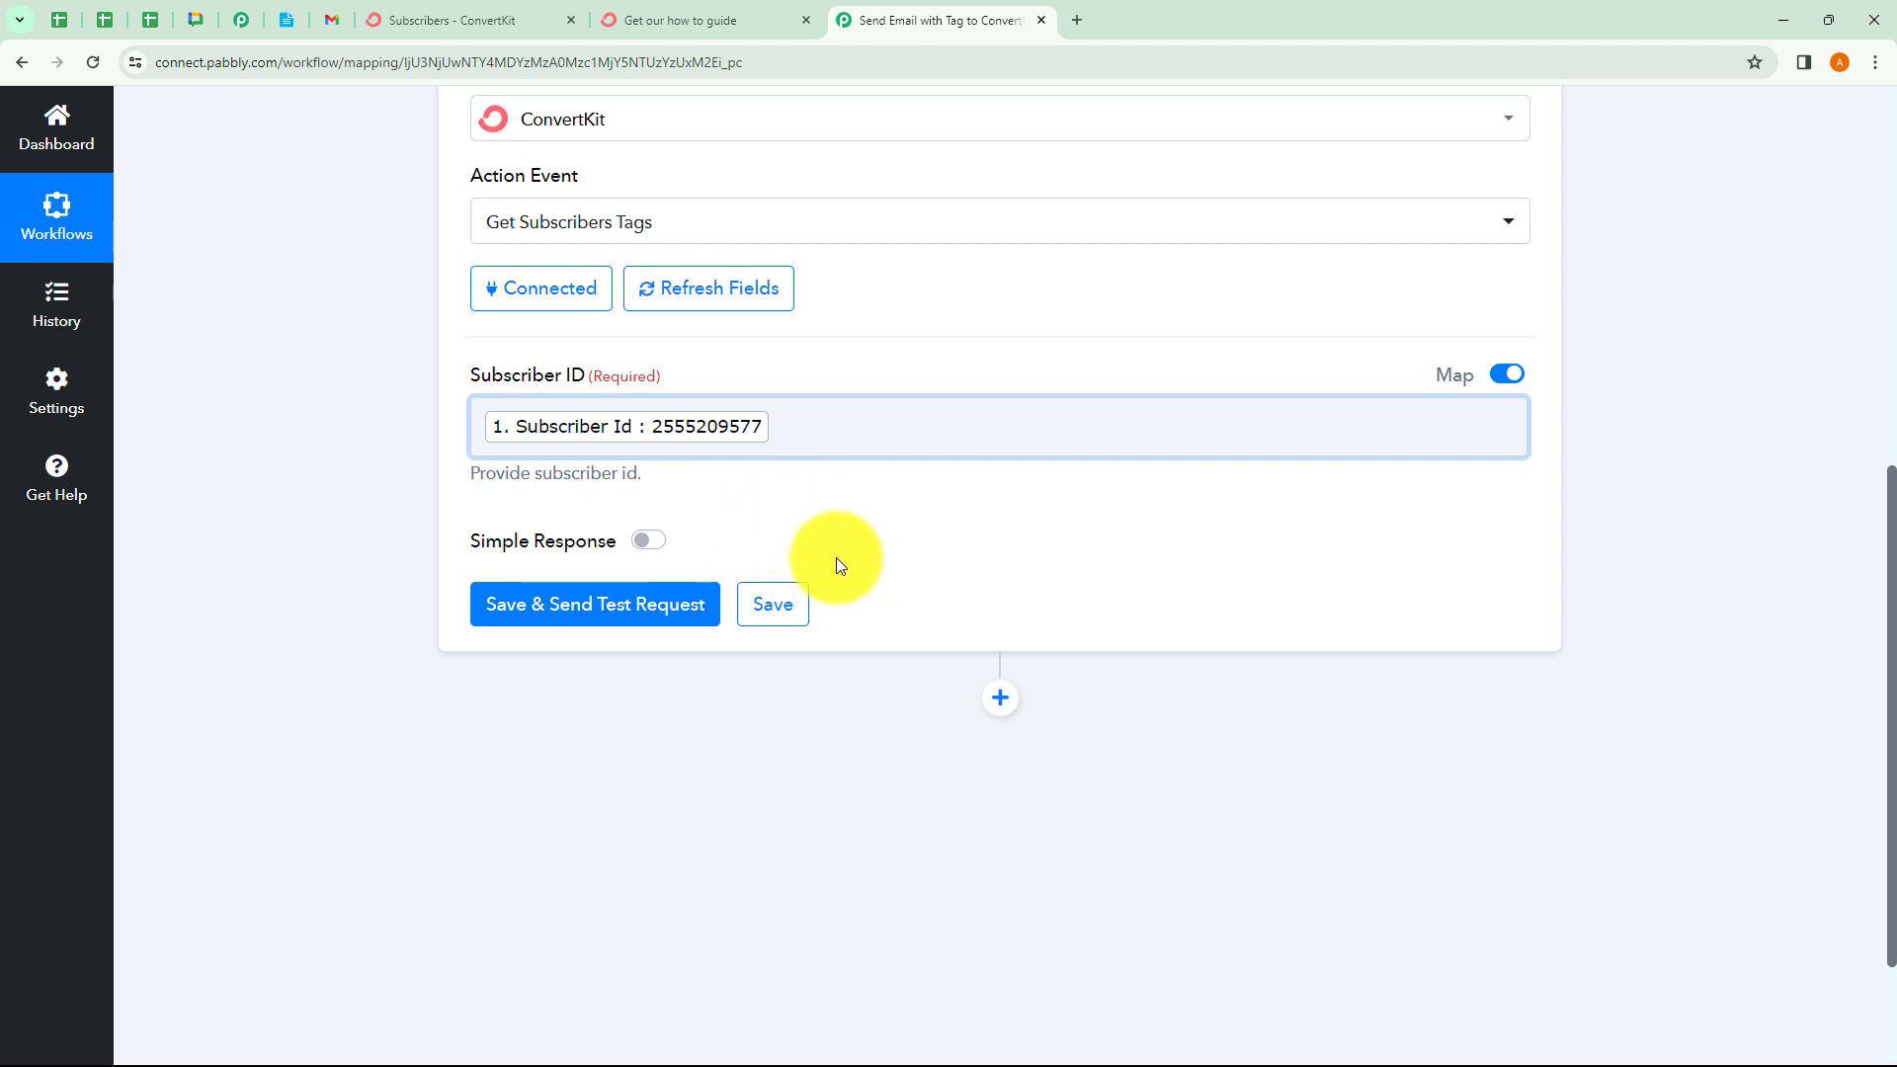
Save and test the Get Subscribers Tags action, enlarge the returned Tags value to read it, and collapse the action
{"action": "left_click", "coordinate": [572, 608]}
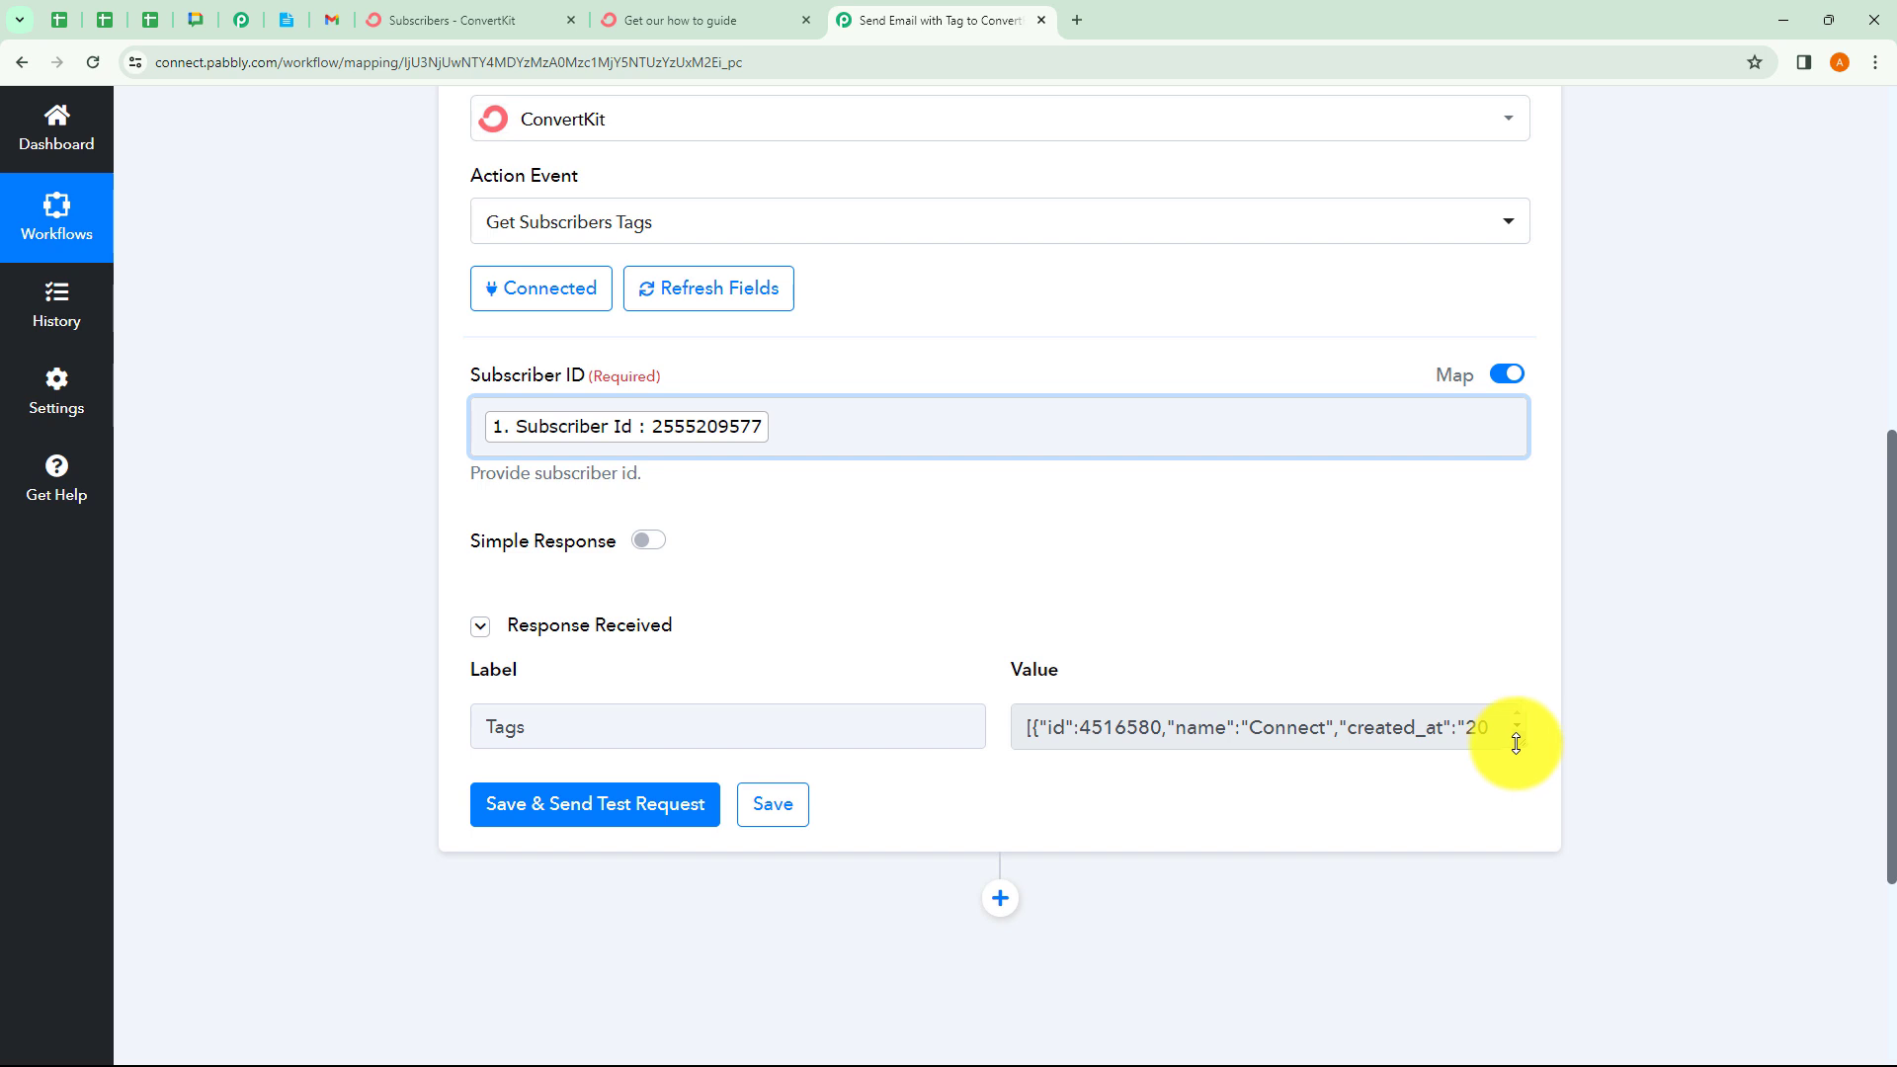
{"action": "left_click_drag", "start_coordinate": [1518, 741], "coordinate": [1512, 907]}
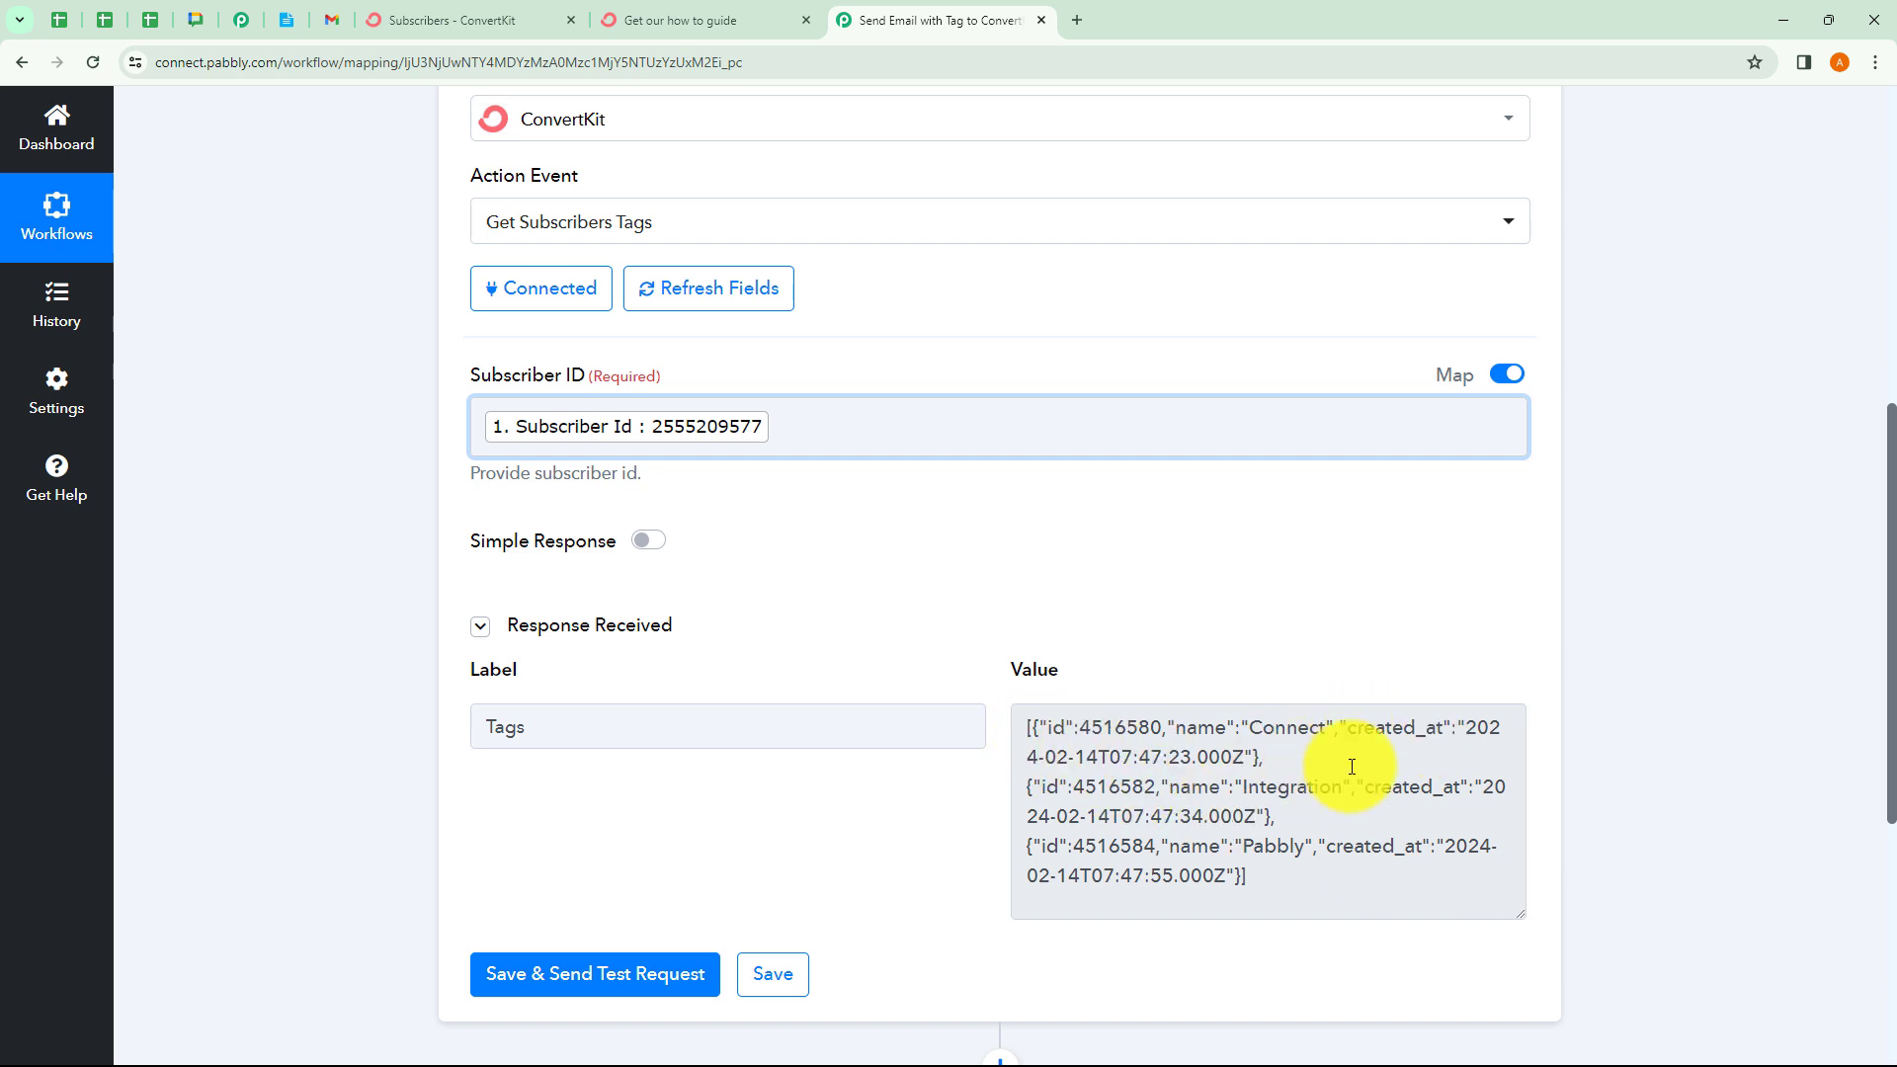
{"action": "left_click_drag", "start_coordinate": [1524, 915], "coordinate": [1384, 698]}
{"action": "scroll", "coordinate": [852, 591], "scroll_direction": "up", "scroll_amount": 7}
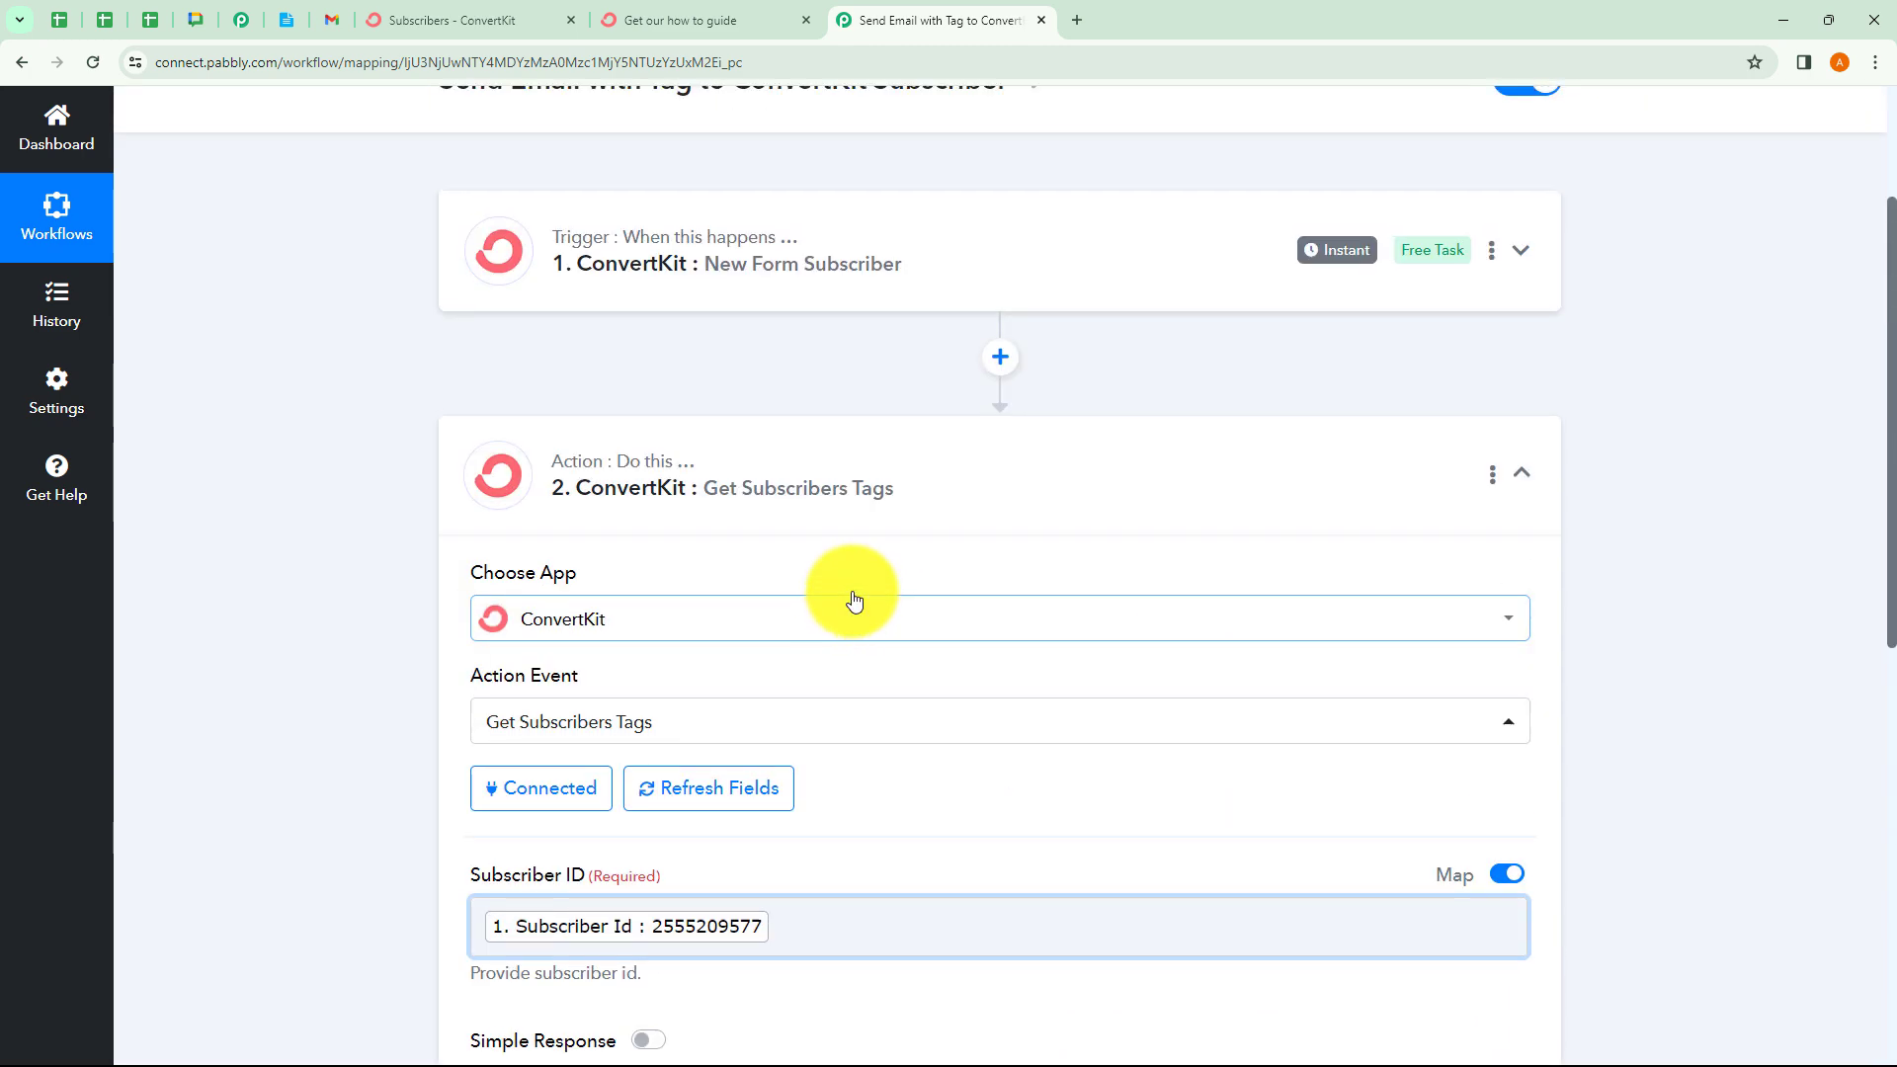
{"action": "left_click", "coordinate": [982, 585]}
Add a third workflow step using Data Transformer (Pabbly) with the Line Itemizer action event
{"action": "left_click", "coordinate": [1001, 680]}
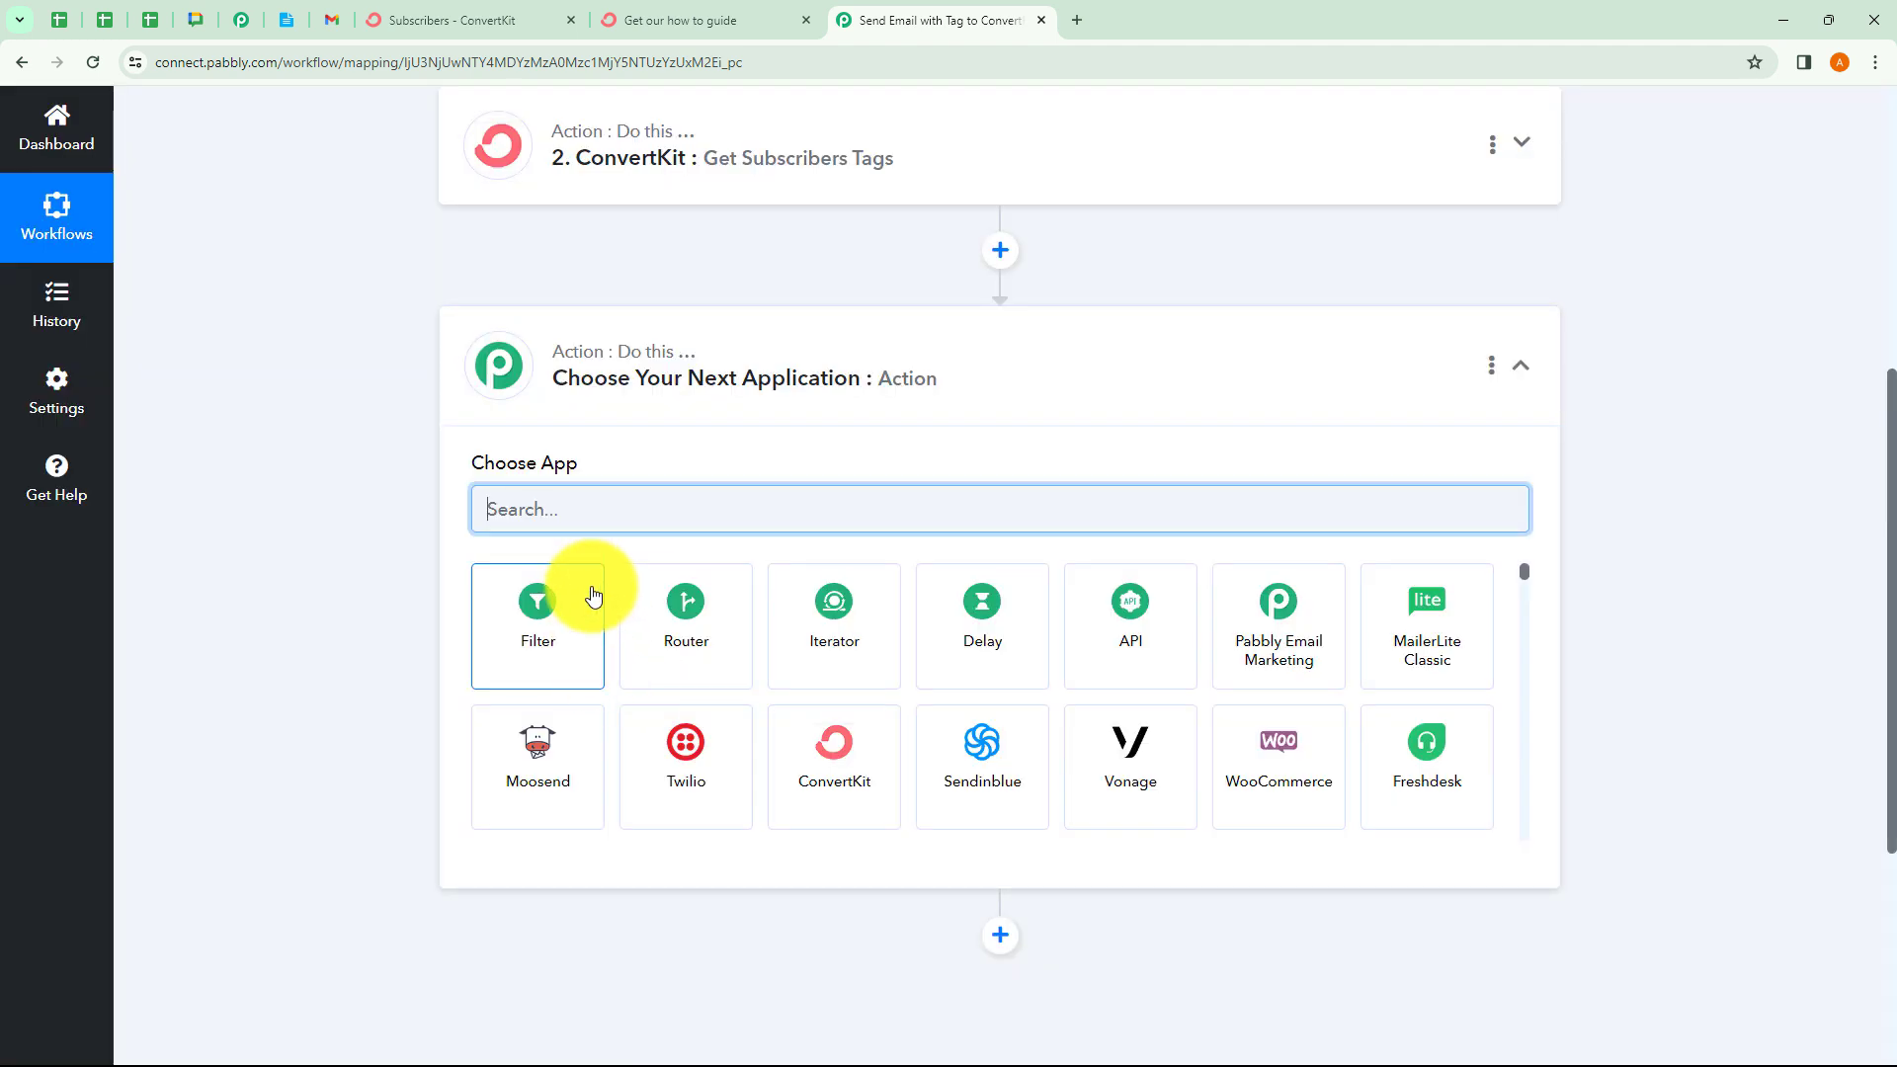
{"action": "type", "text": "Data"}
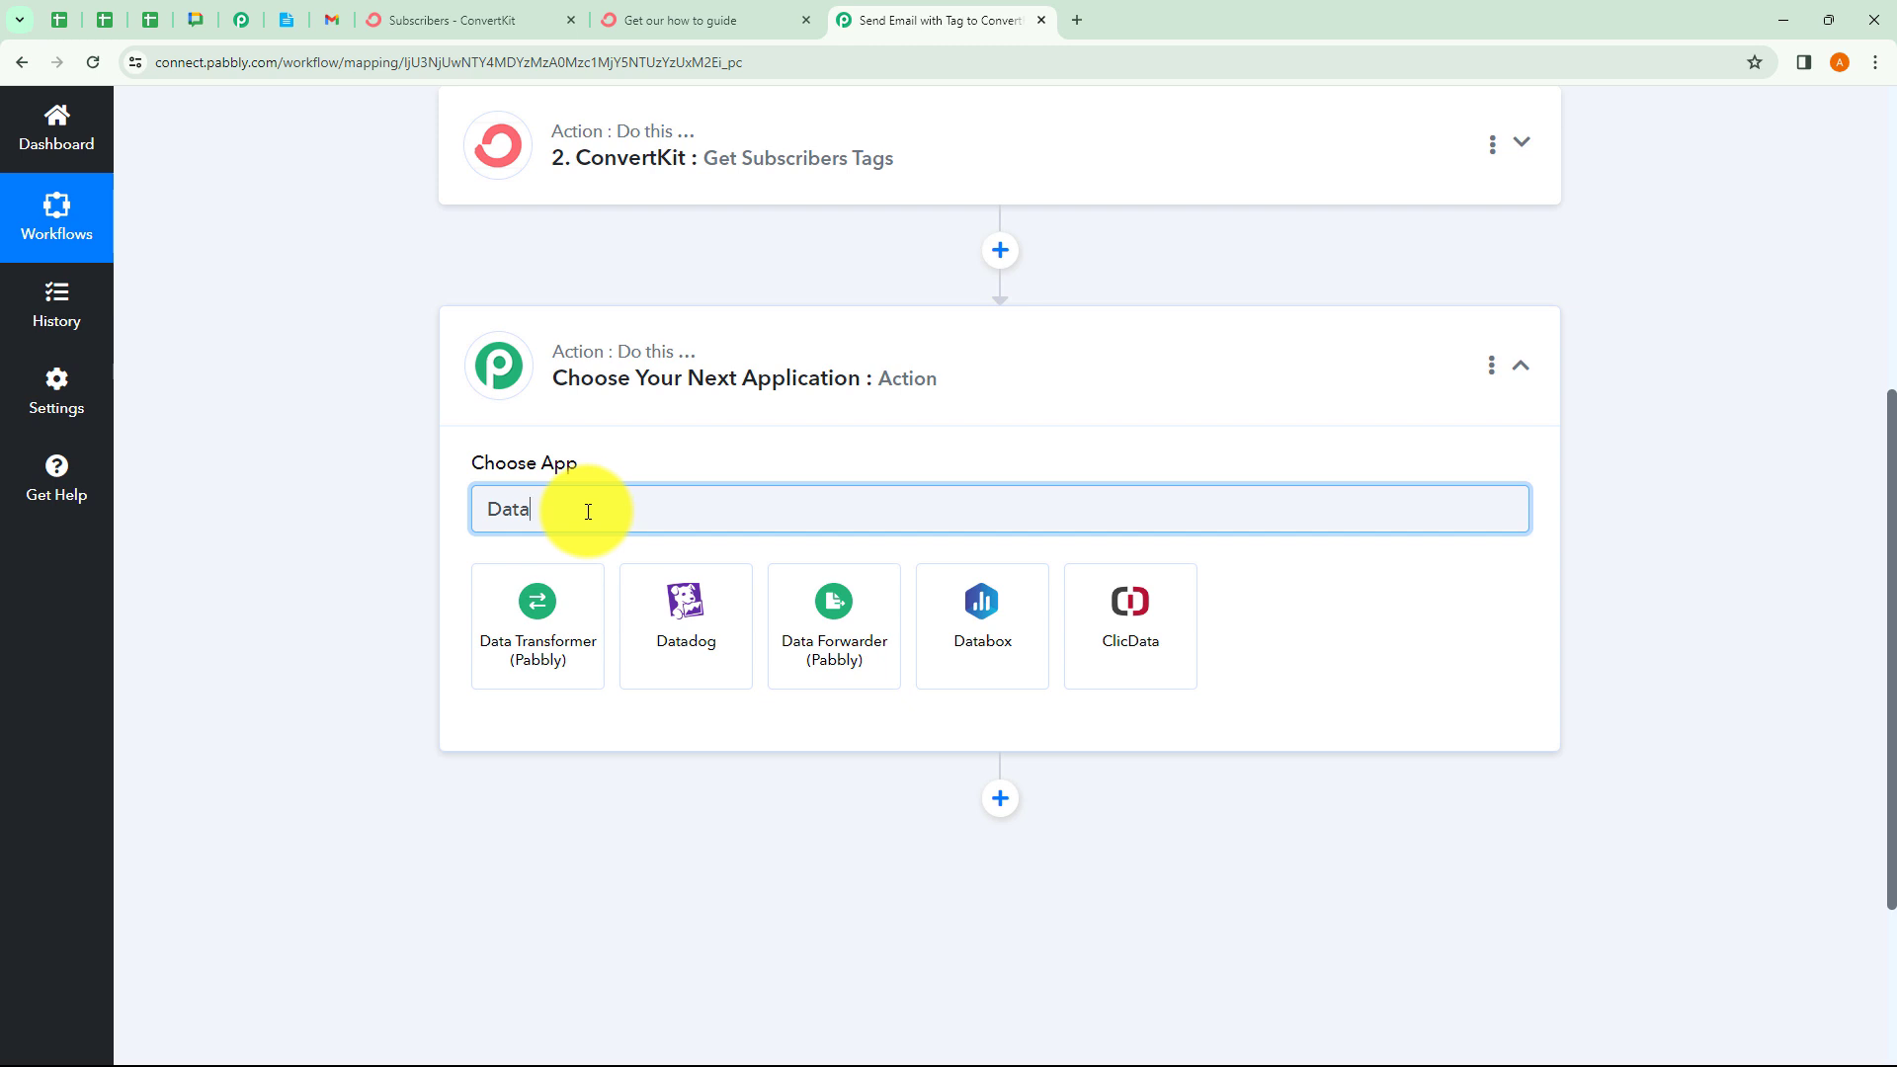
{"action": "left_click", "coordinate": [587, 607]}
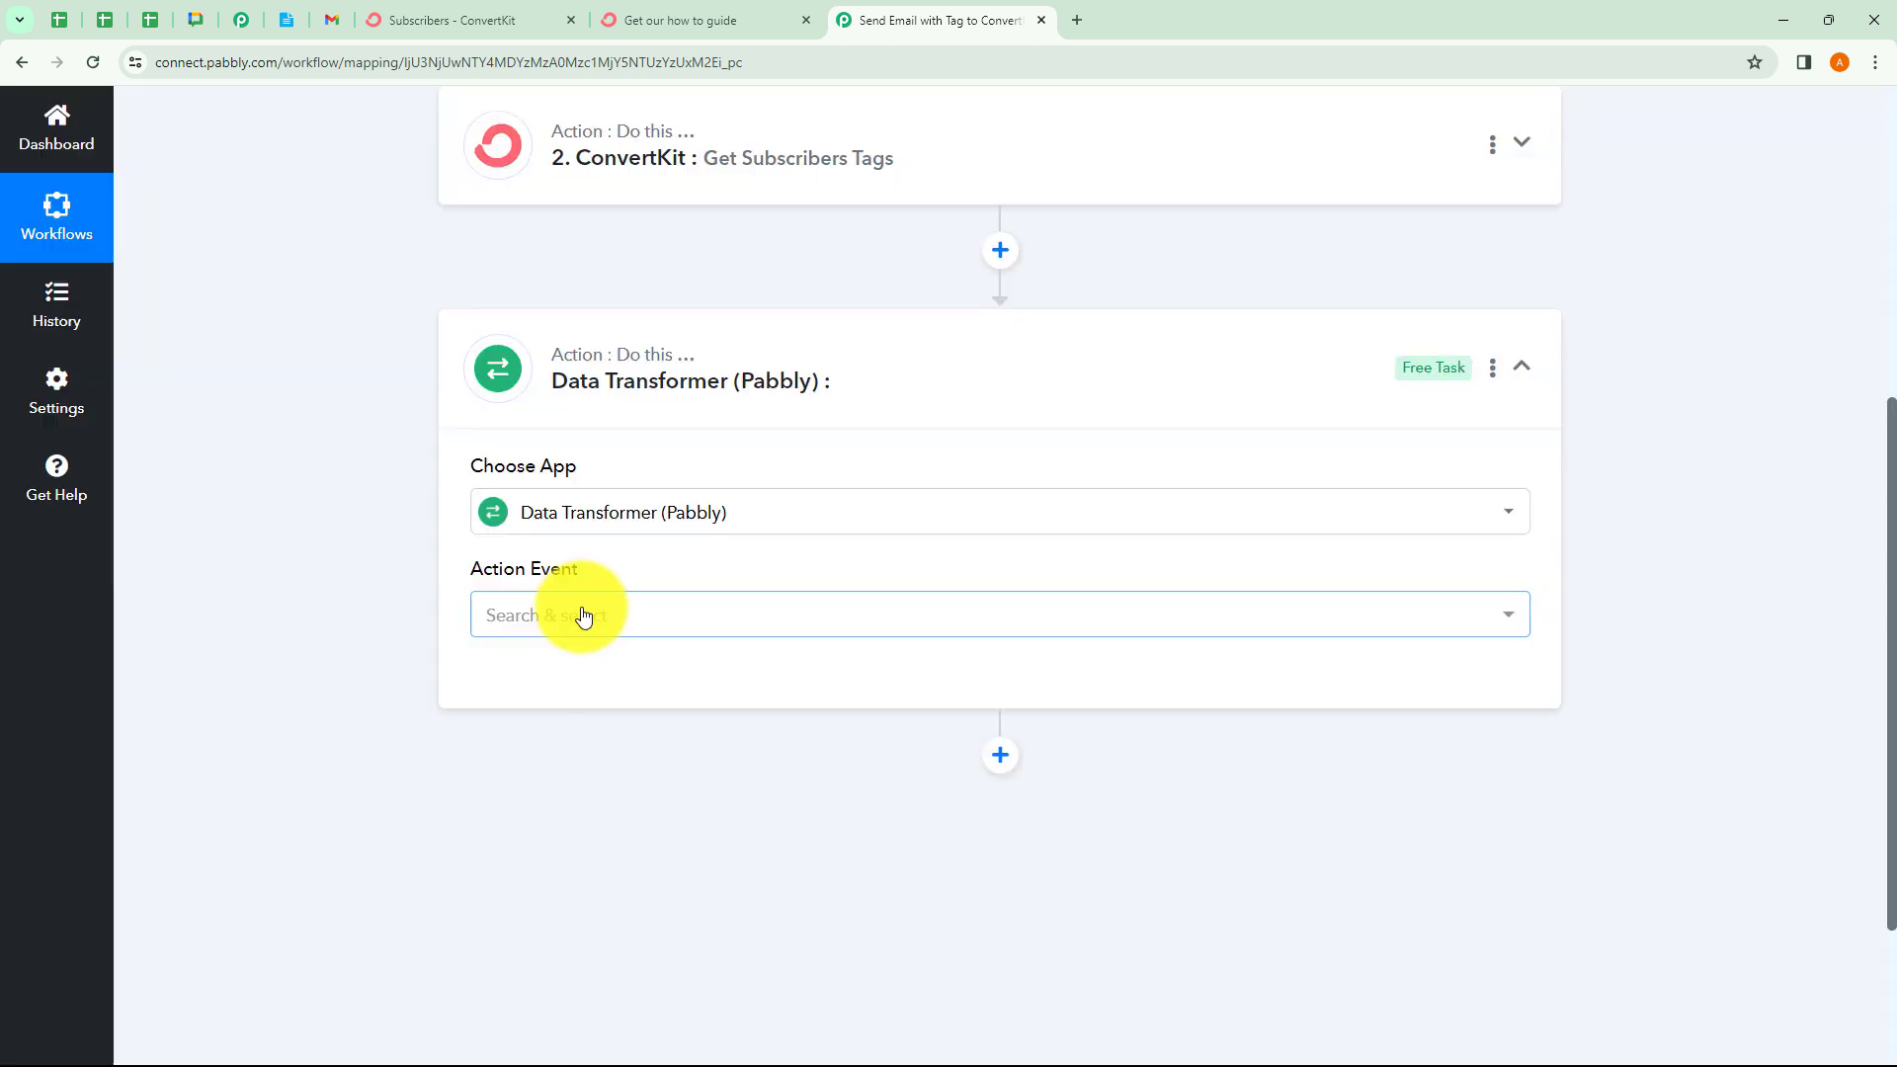
{"action": "left_click", "coordinate": [583, 617]}
{"action": "left_click", "coordinate": [563, 281]}
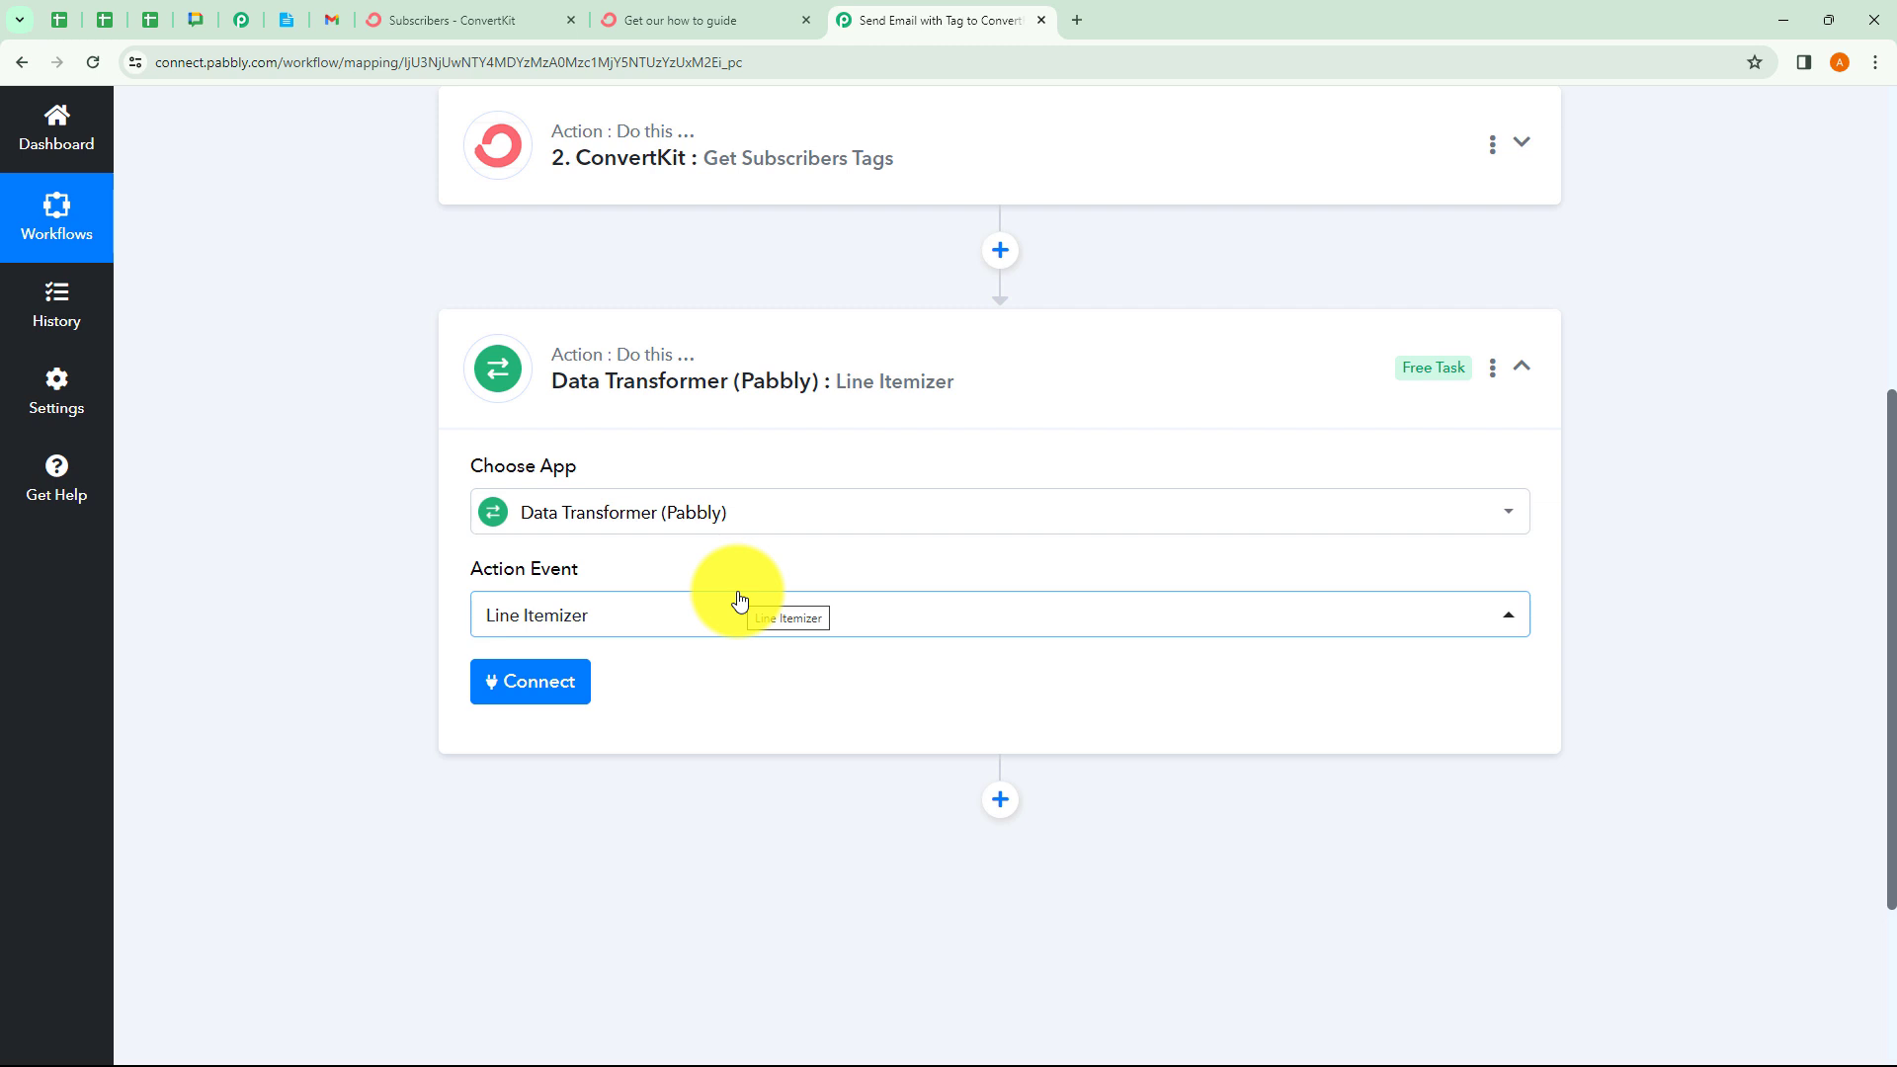
Reload the ConvertKit form page to check its tag checkboxes, and return to the Line Itemizer step in Pabbly Connect
{"action": "left_click", "coordinate": [703, 22]}
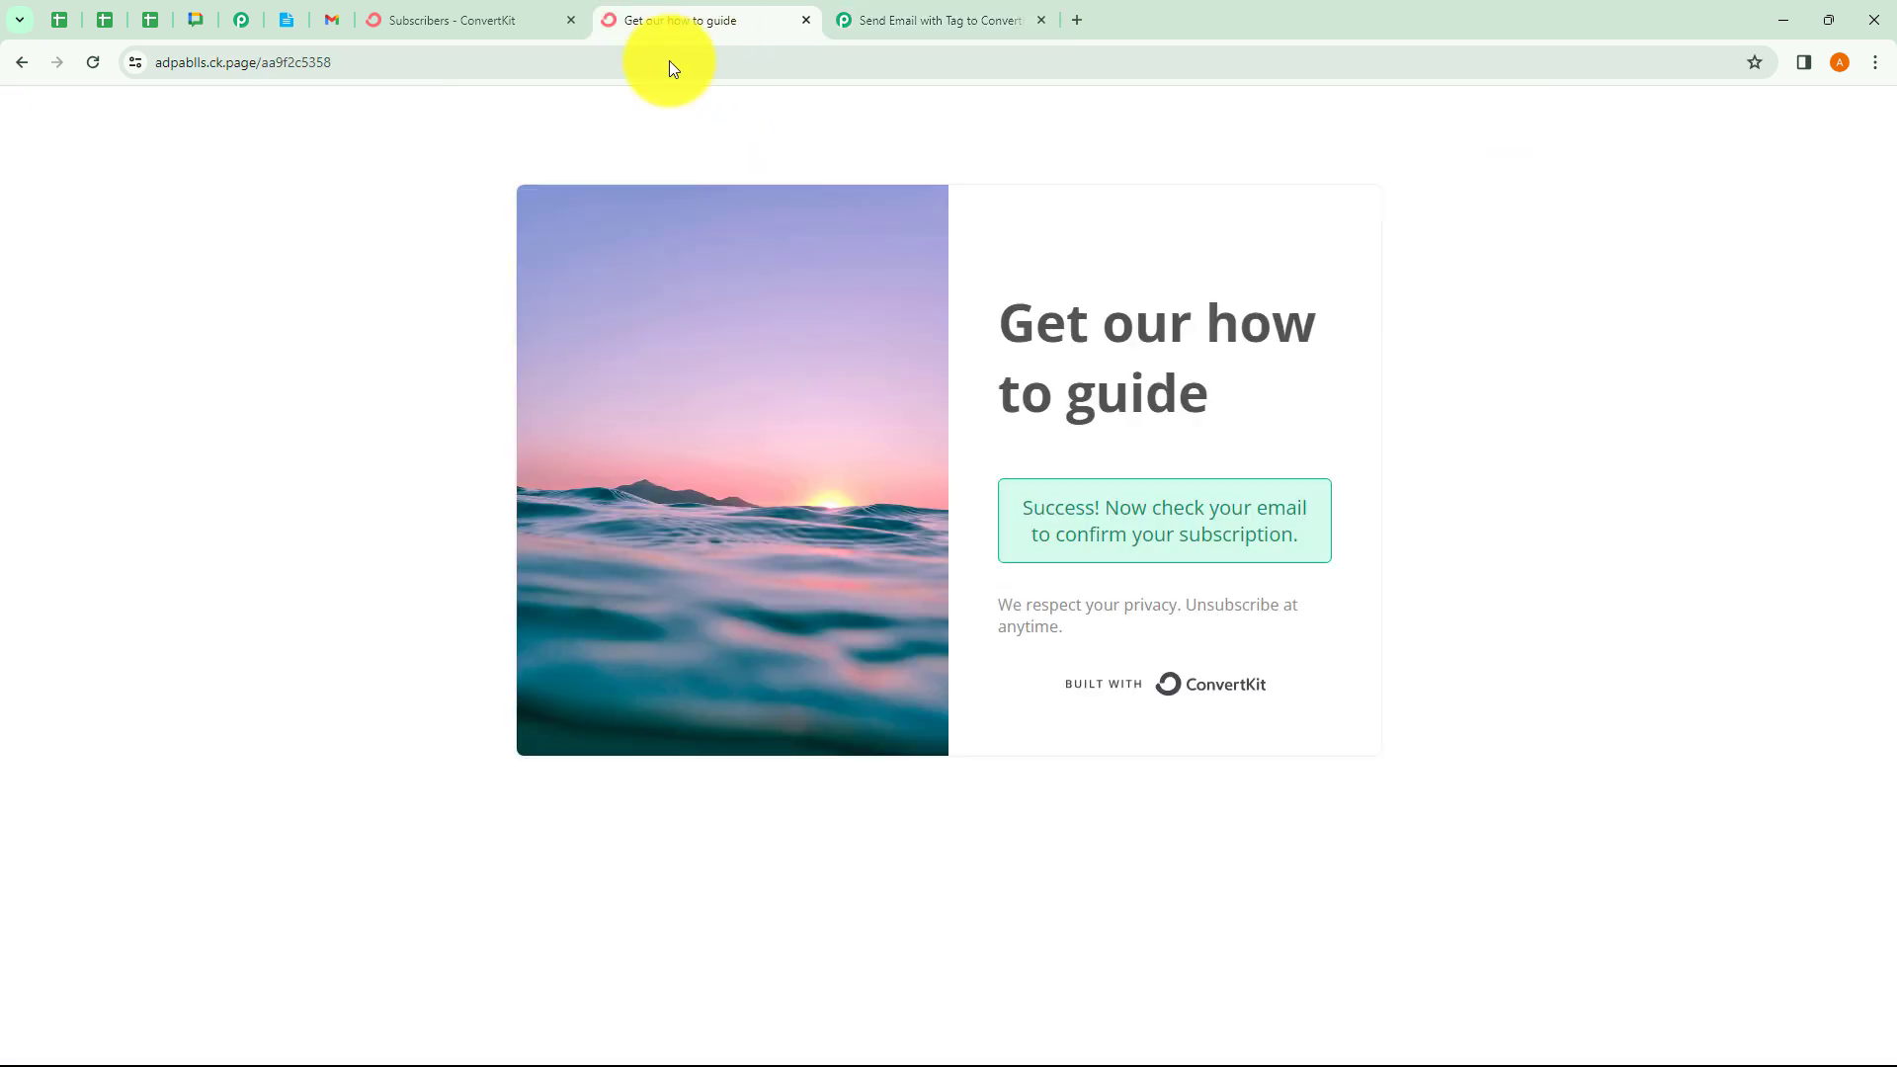
{"action": "left_click", "coordinate": [104, 64]}
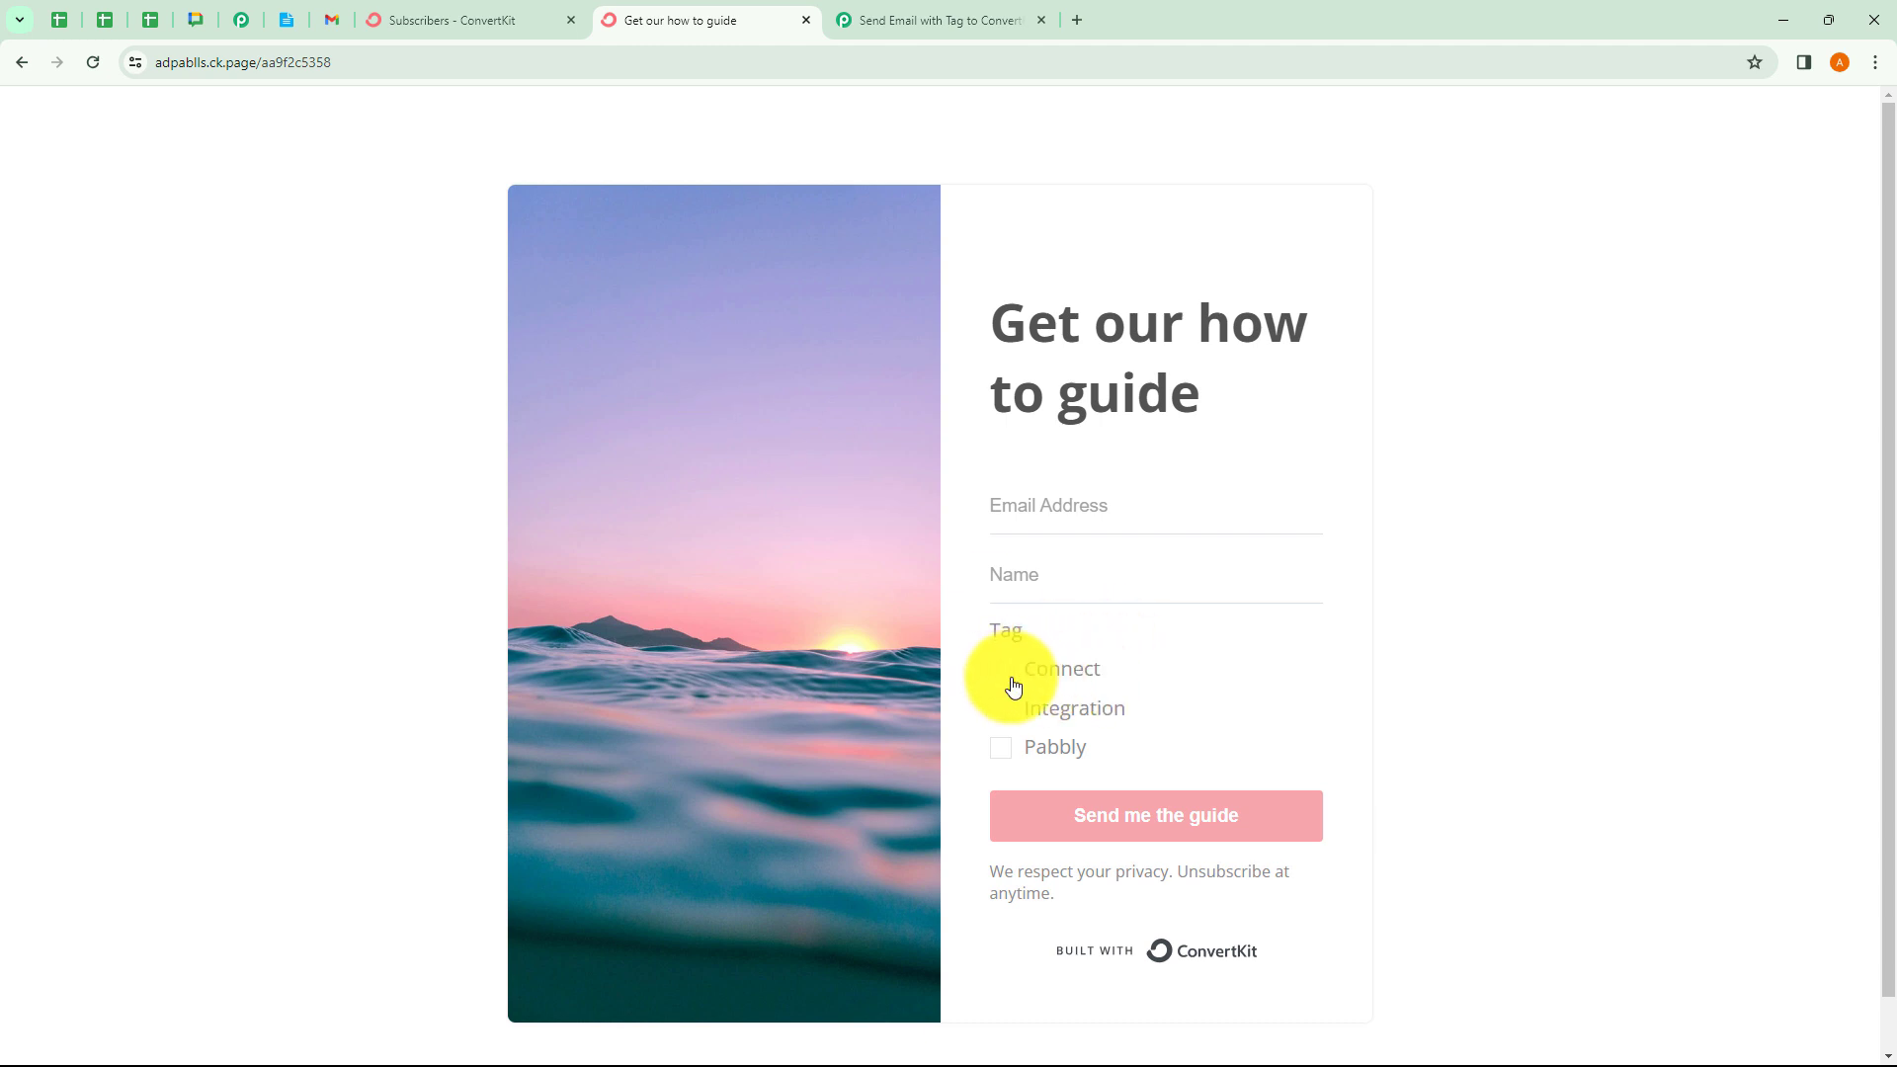
{"action": "left_click", "coordinate": [898, 19]}
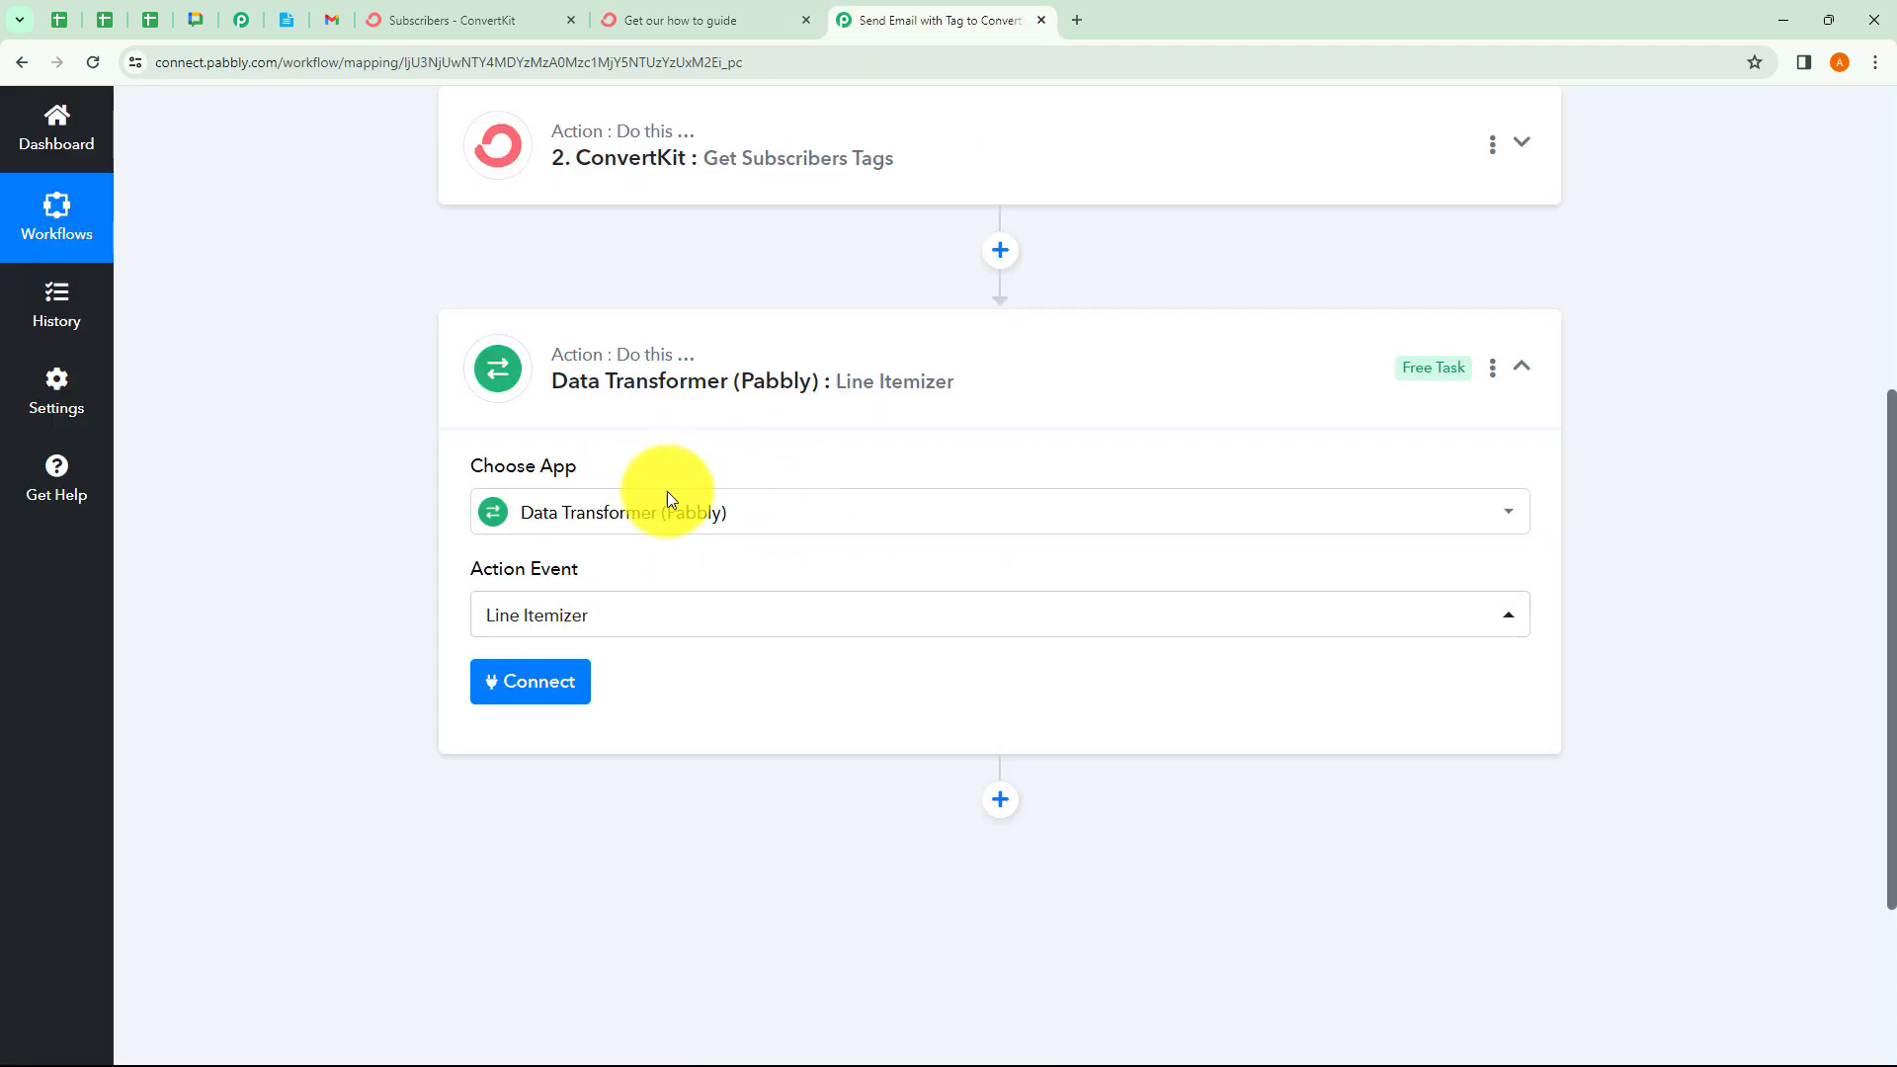
{"action": "left_click", "coordinate": [721, 24]}
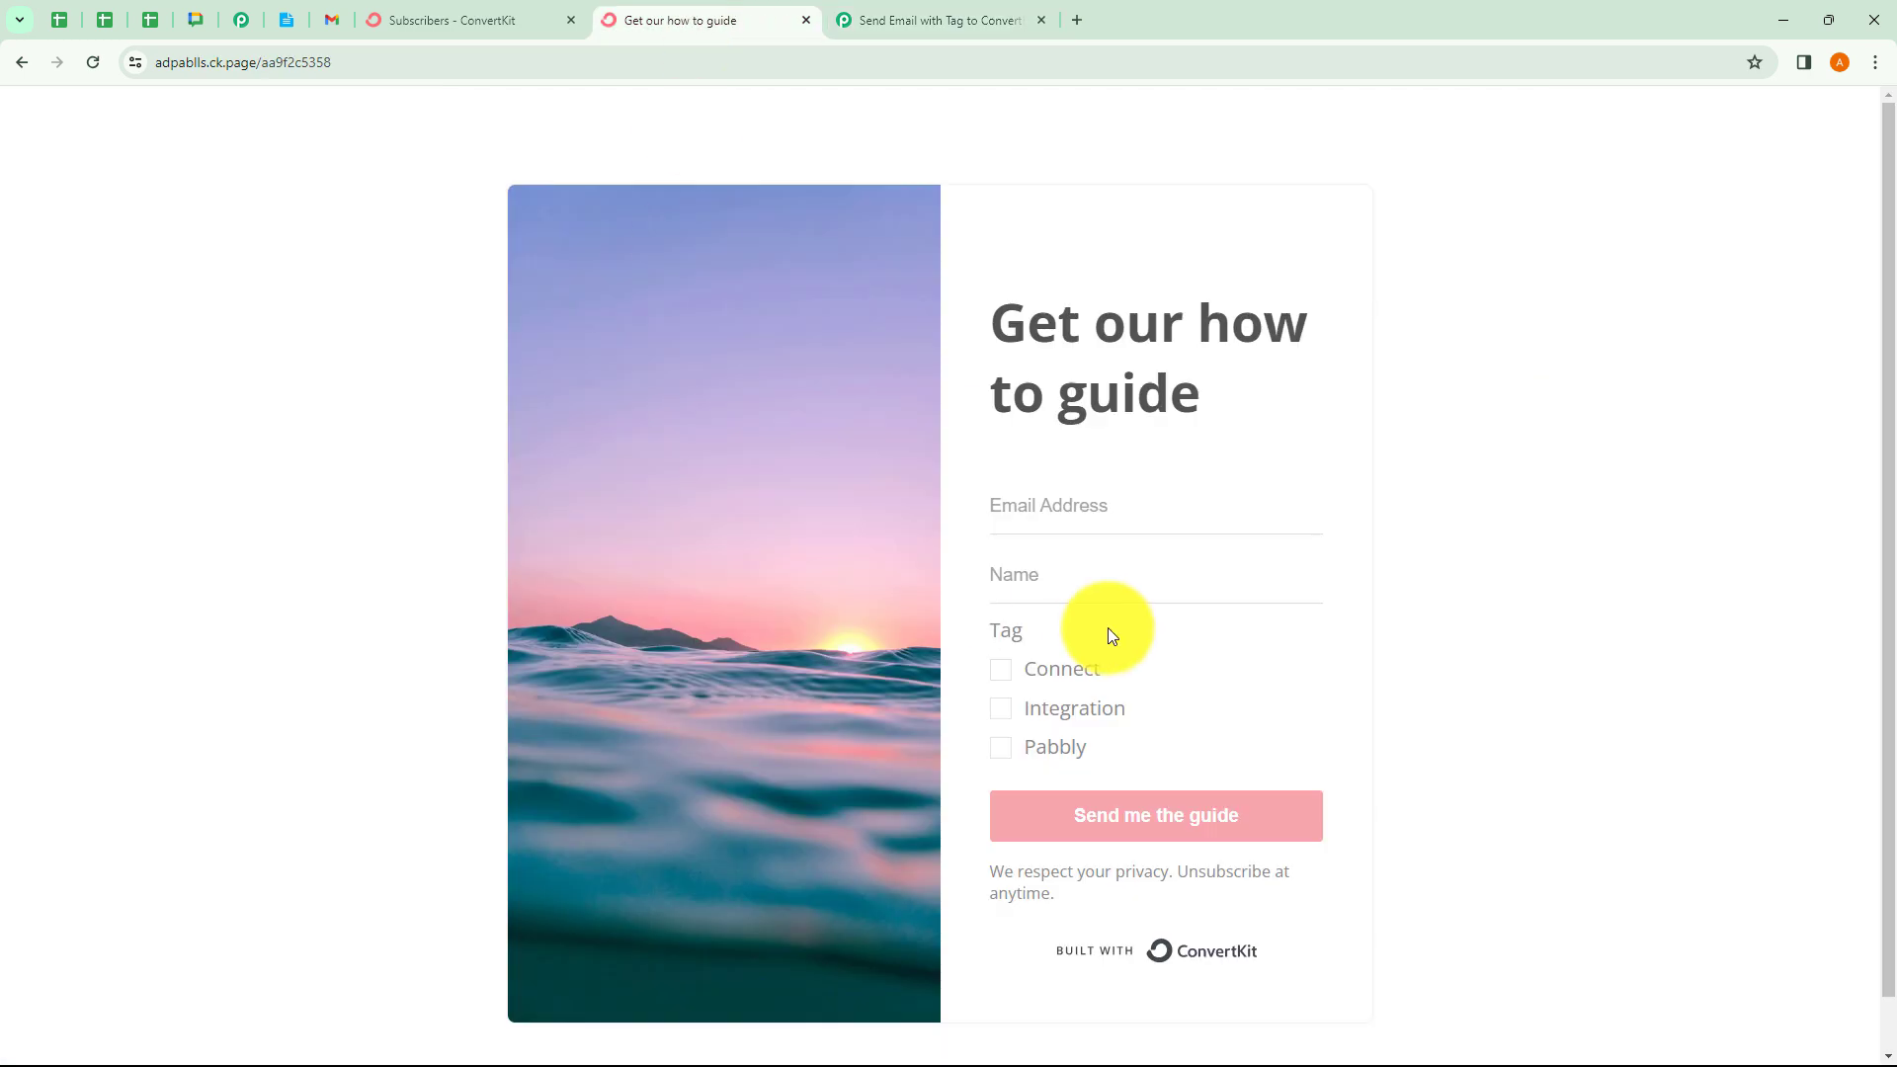
{"action": "left_click", "coordinate": [923, 25]}
{"action": "left_click", "coordinate": [710, 613]}
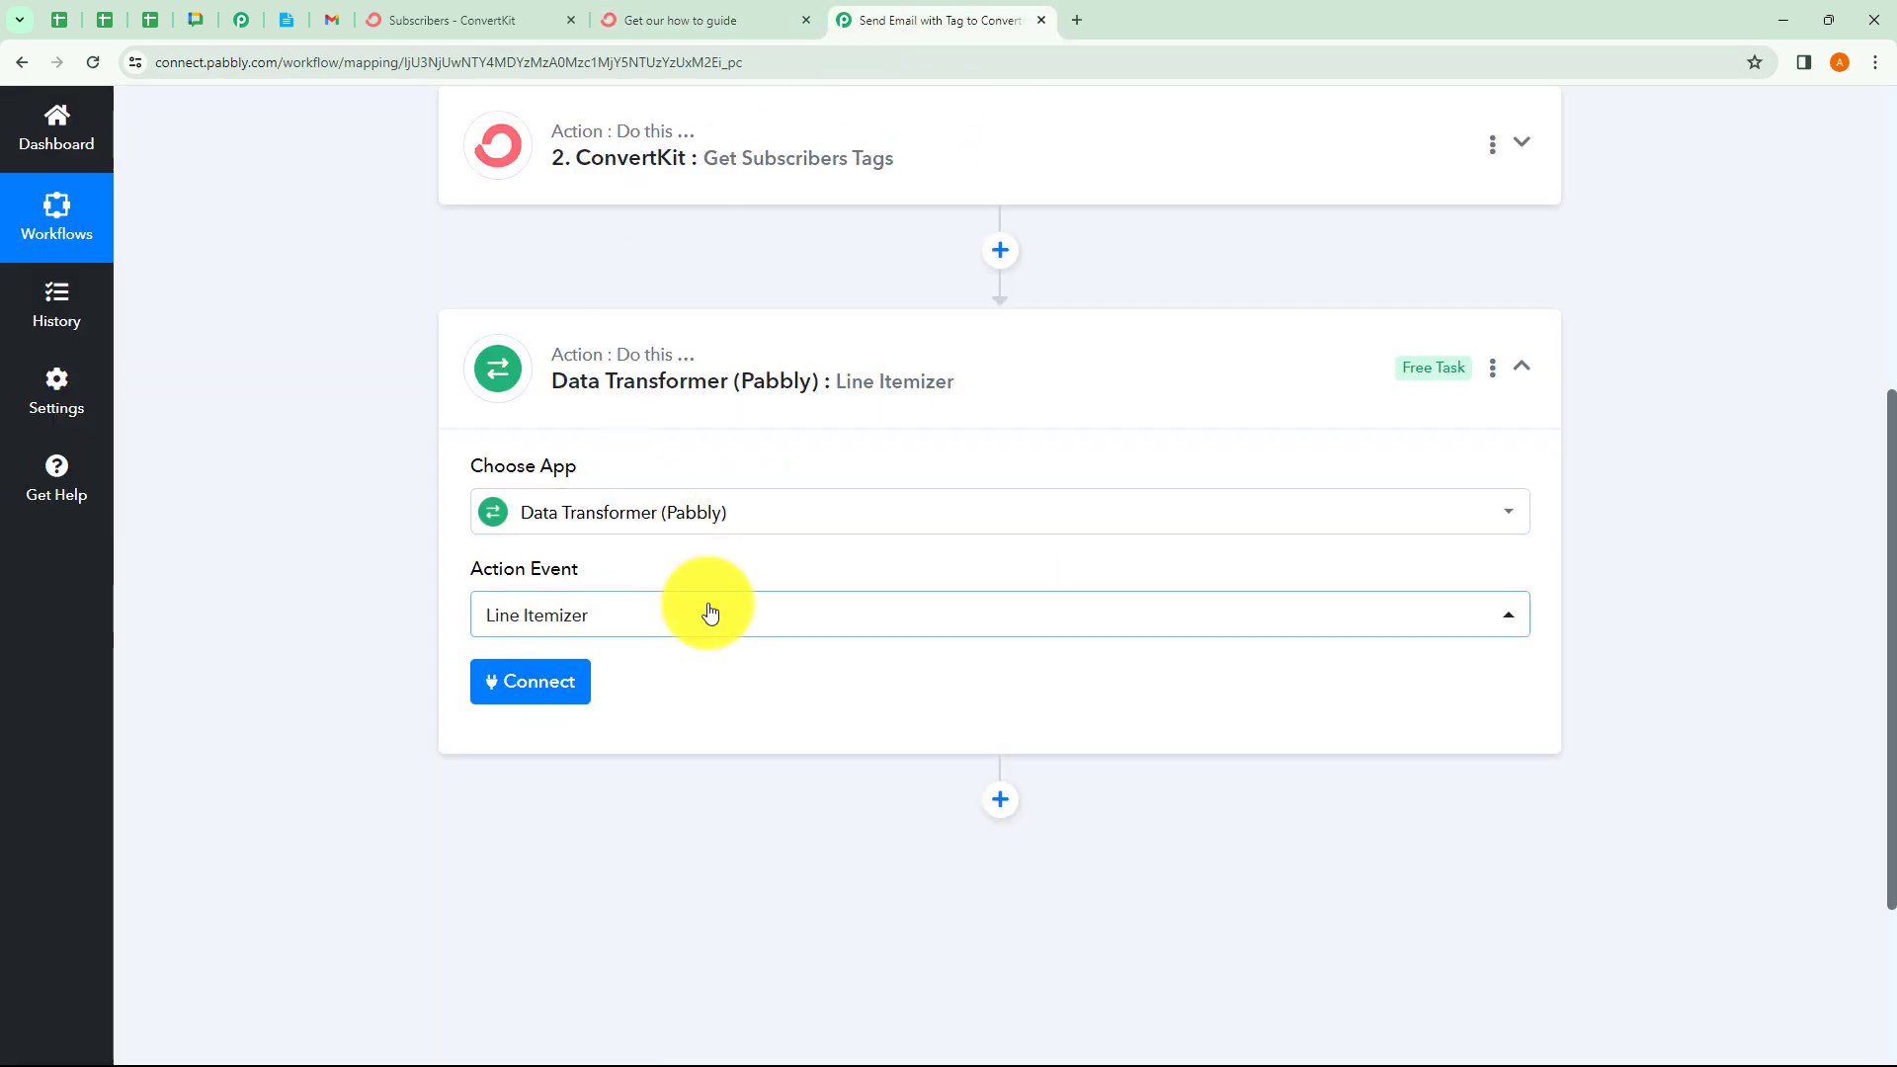
Connect the Line Itemizer action and map its Line Items Array to Tags from the Get Subscribers Tags step
{"action": "left_click", "coordinate": [507, 700]}
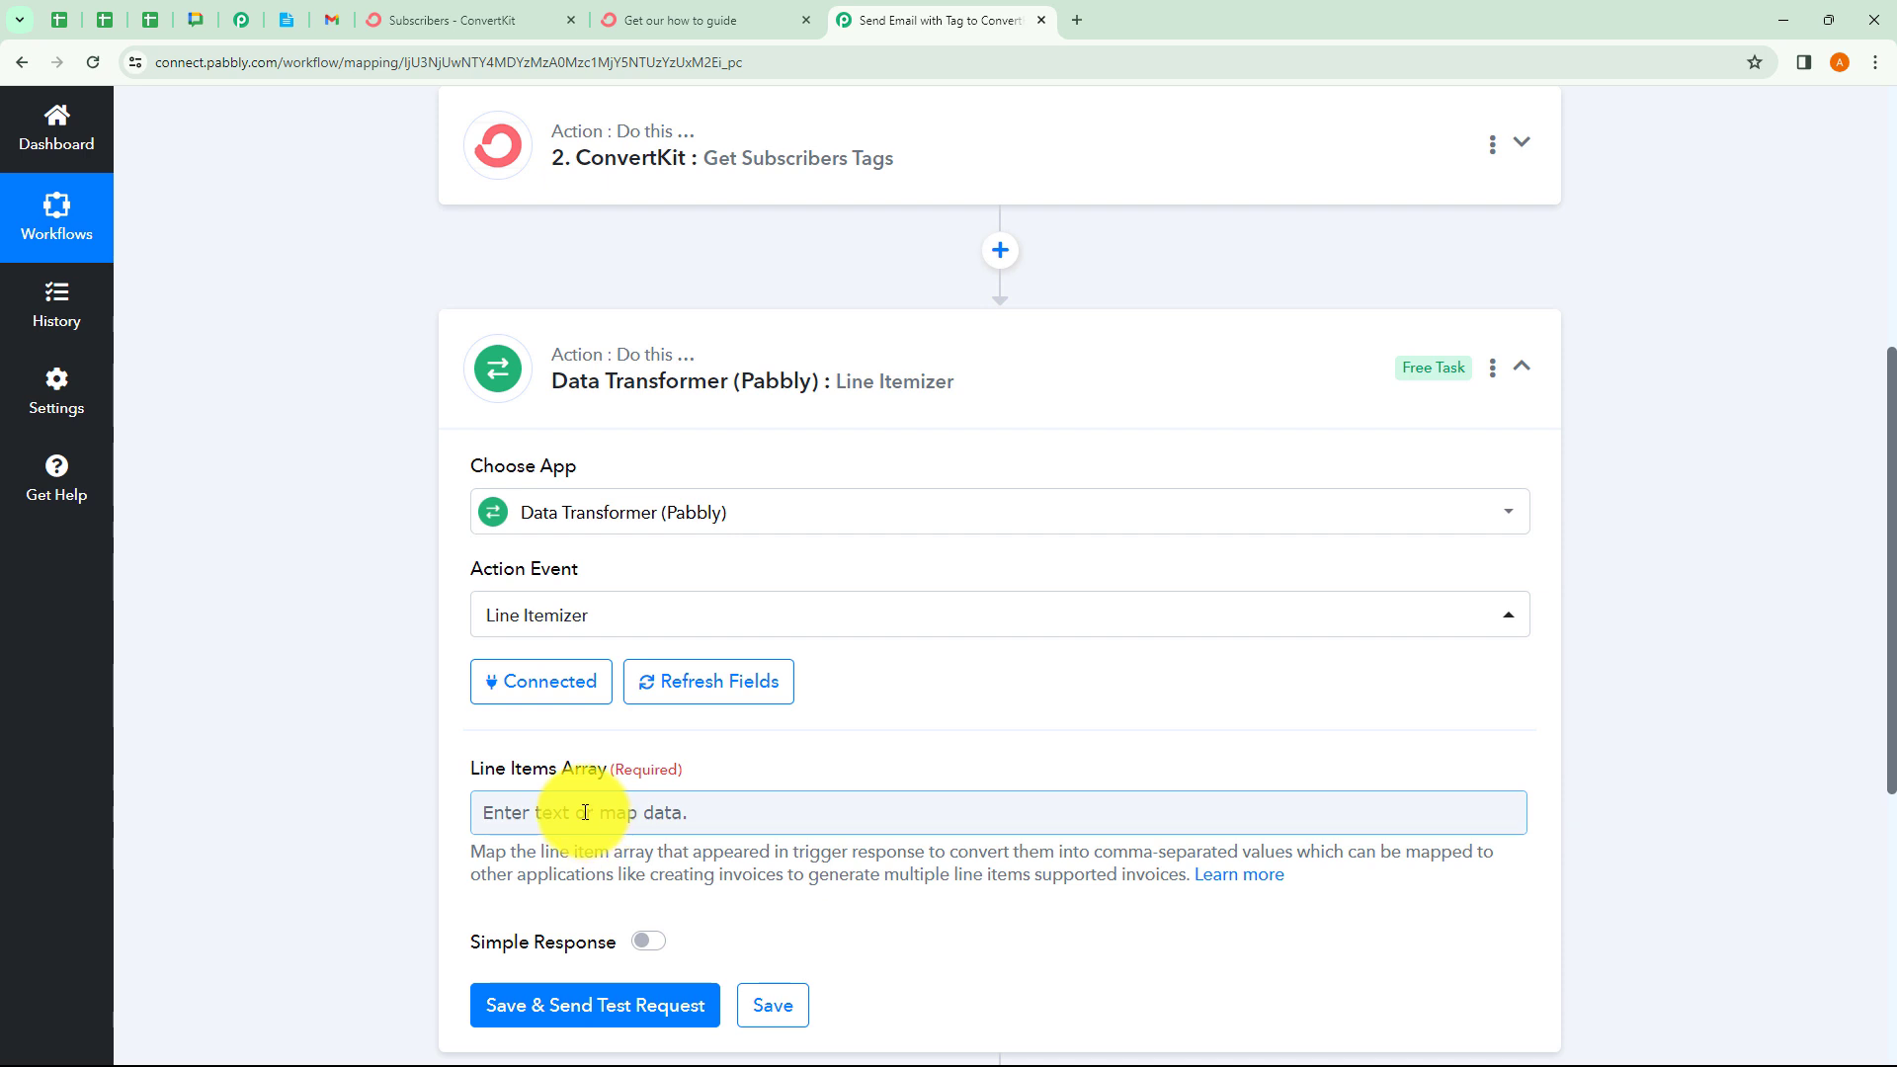
{"action": "scroll", "coordinate": [585, 812], "scroll_direction": "down", "scroll_amount": 1}
{"action": "left_click", "coordinate": [550, 713]}
{"action": "scroll", "coordinate": [430, 737], "scroll_direction": "down", "scroll_amount": 3}
{"action": "left_click", "coordinate": [694, 690]}
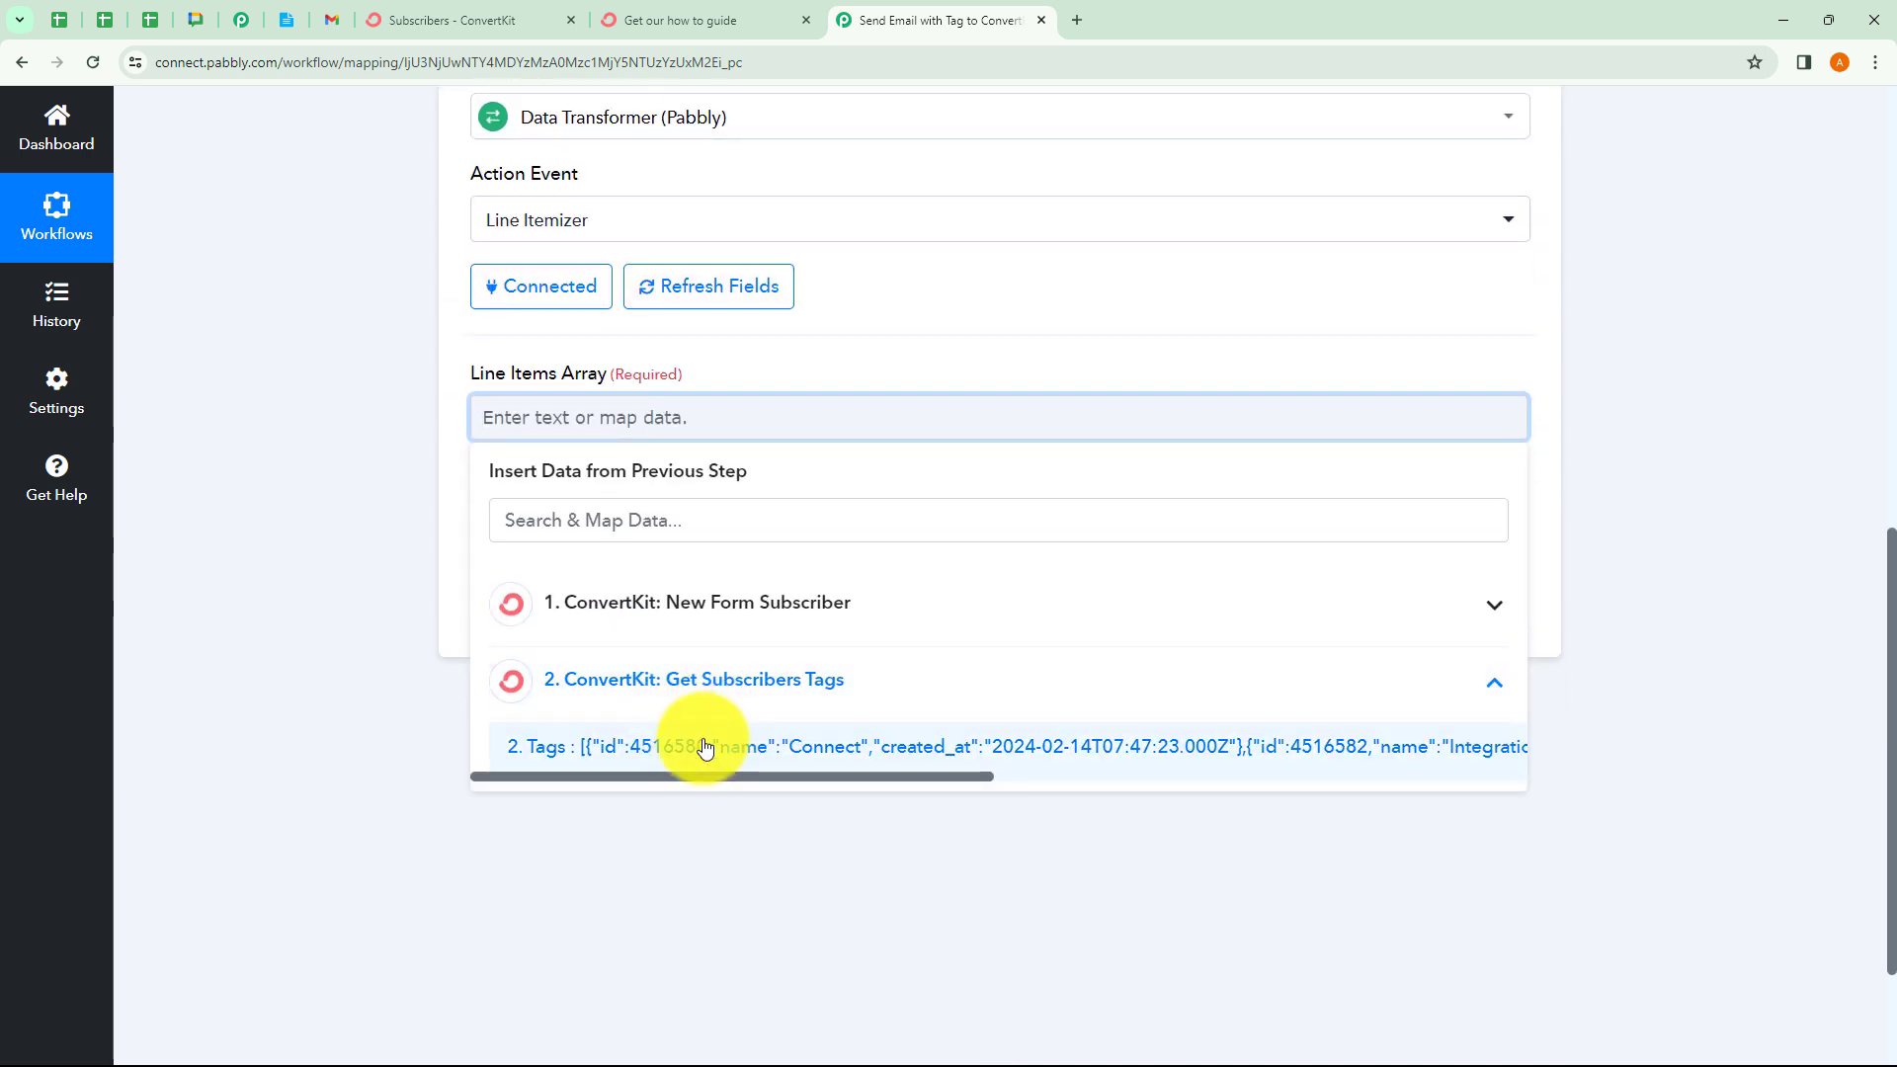
{"action": "left_click", "coordinate": [703, 743]}
{"action": "left_click", "coordinate": [421, 529]}
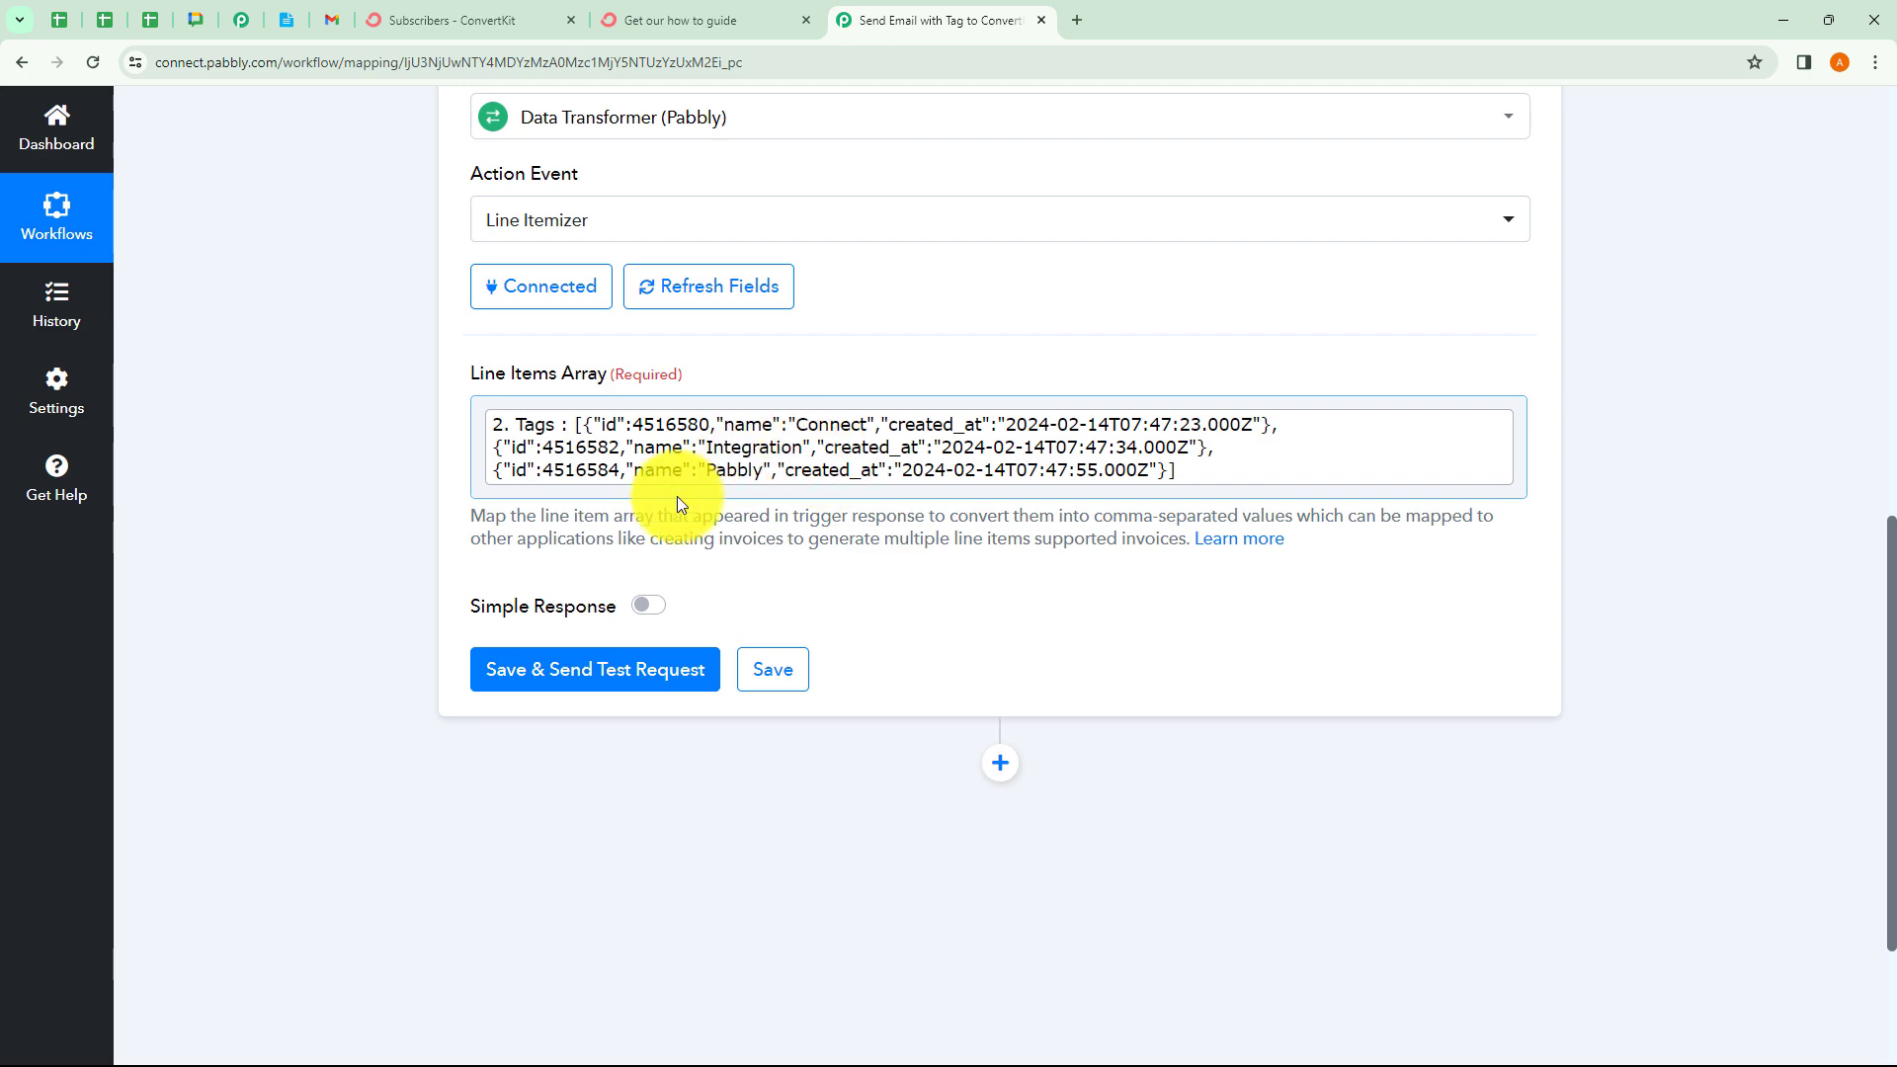
Save and test the Line Itemizer action, examine the tag names in its response, and collapse the action
{"action": "left_click", "coordinate": [640, 691]}
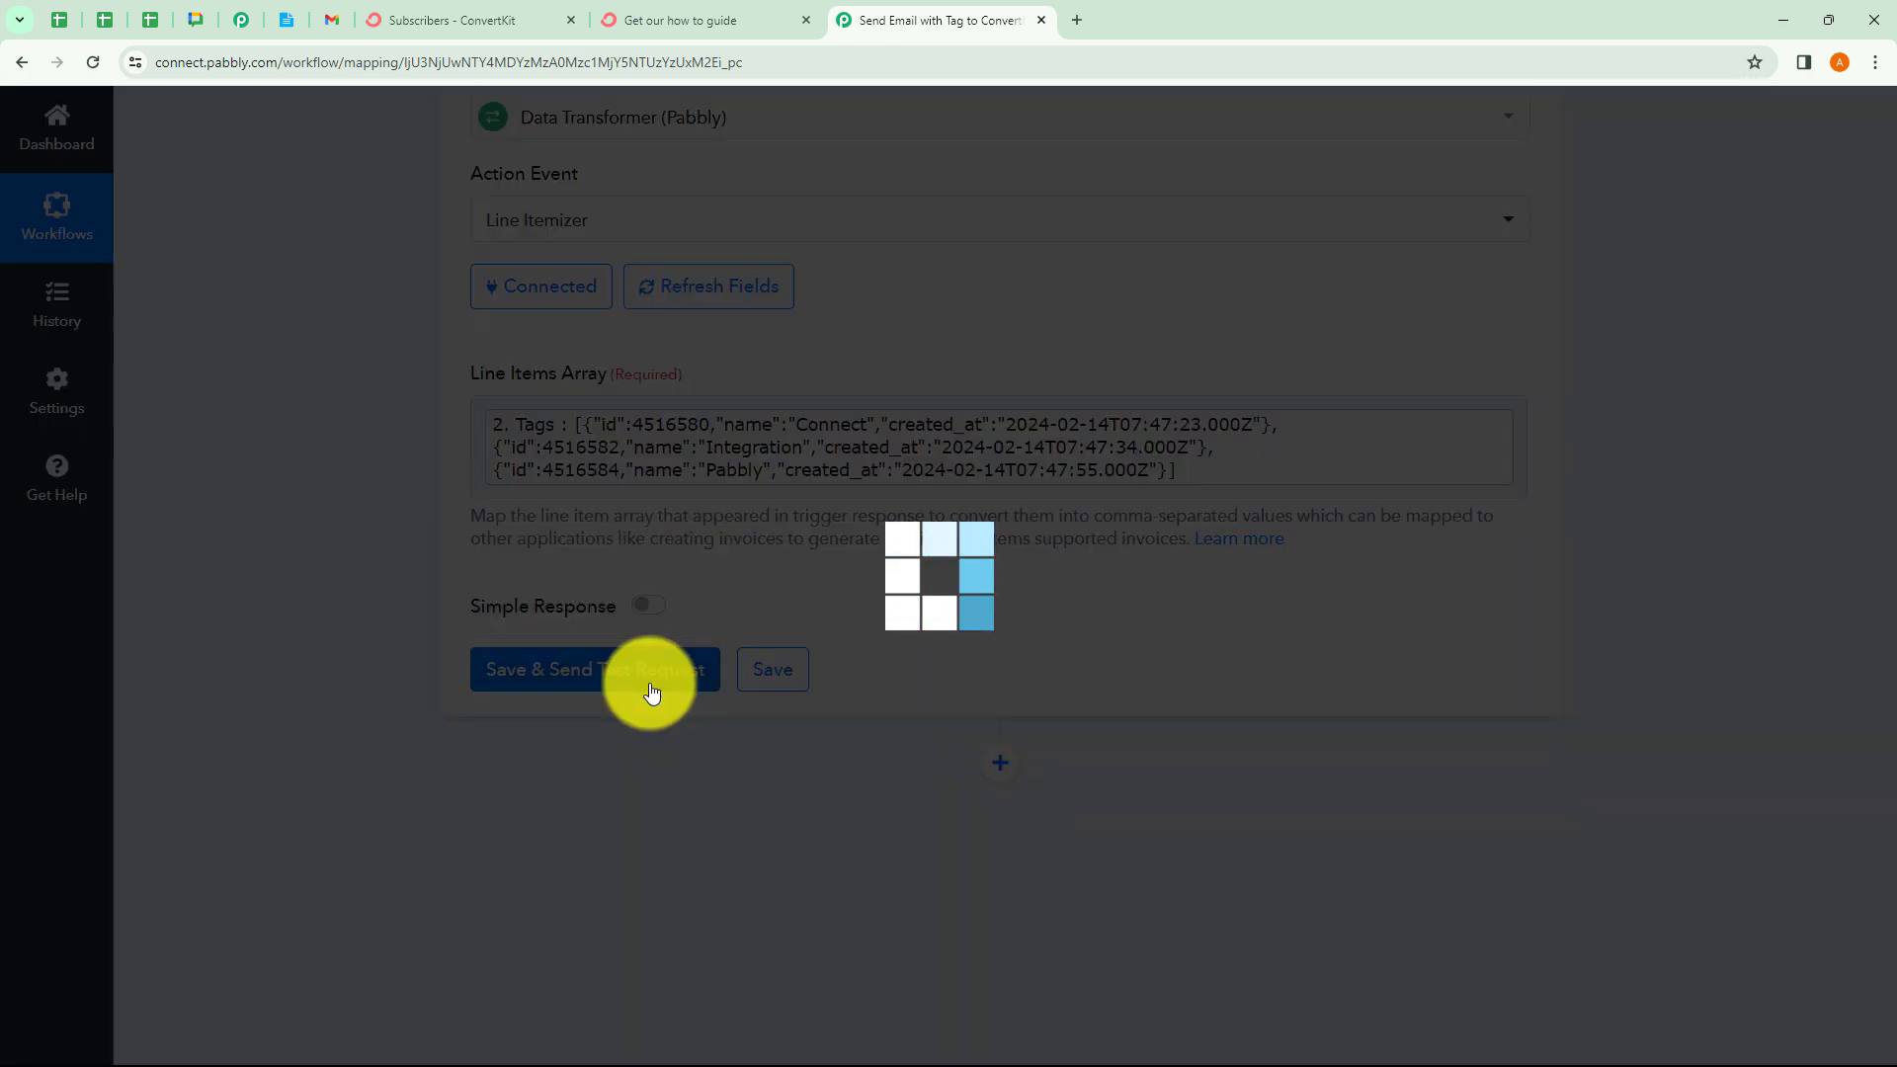
{"action": "scroll", "coordinate": [1064, 779], "scroll_direction": "down", "scroll_amount": 2}
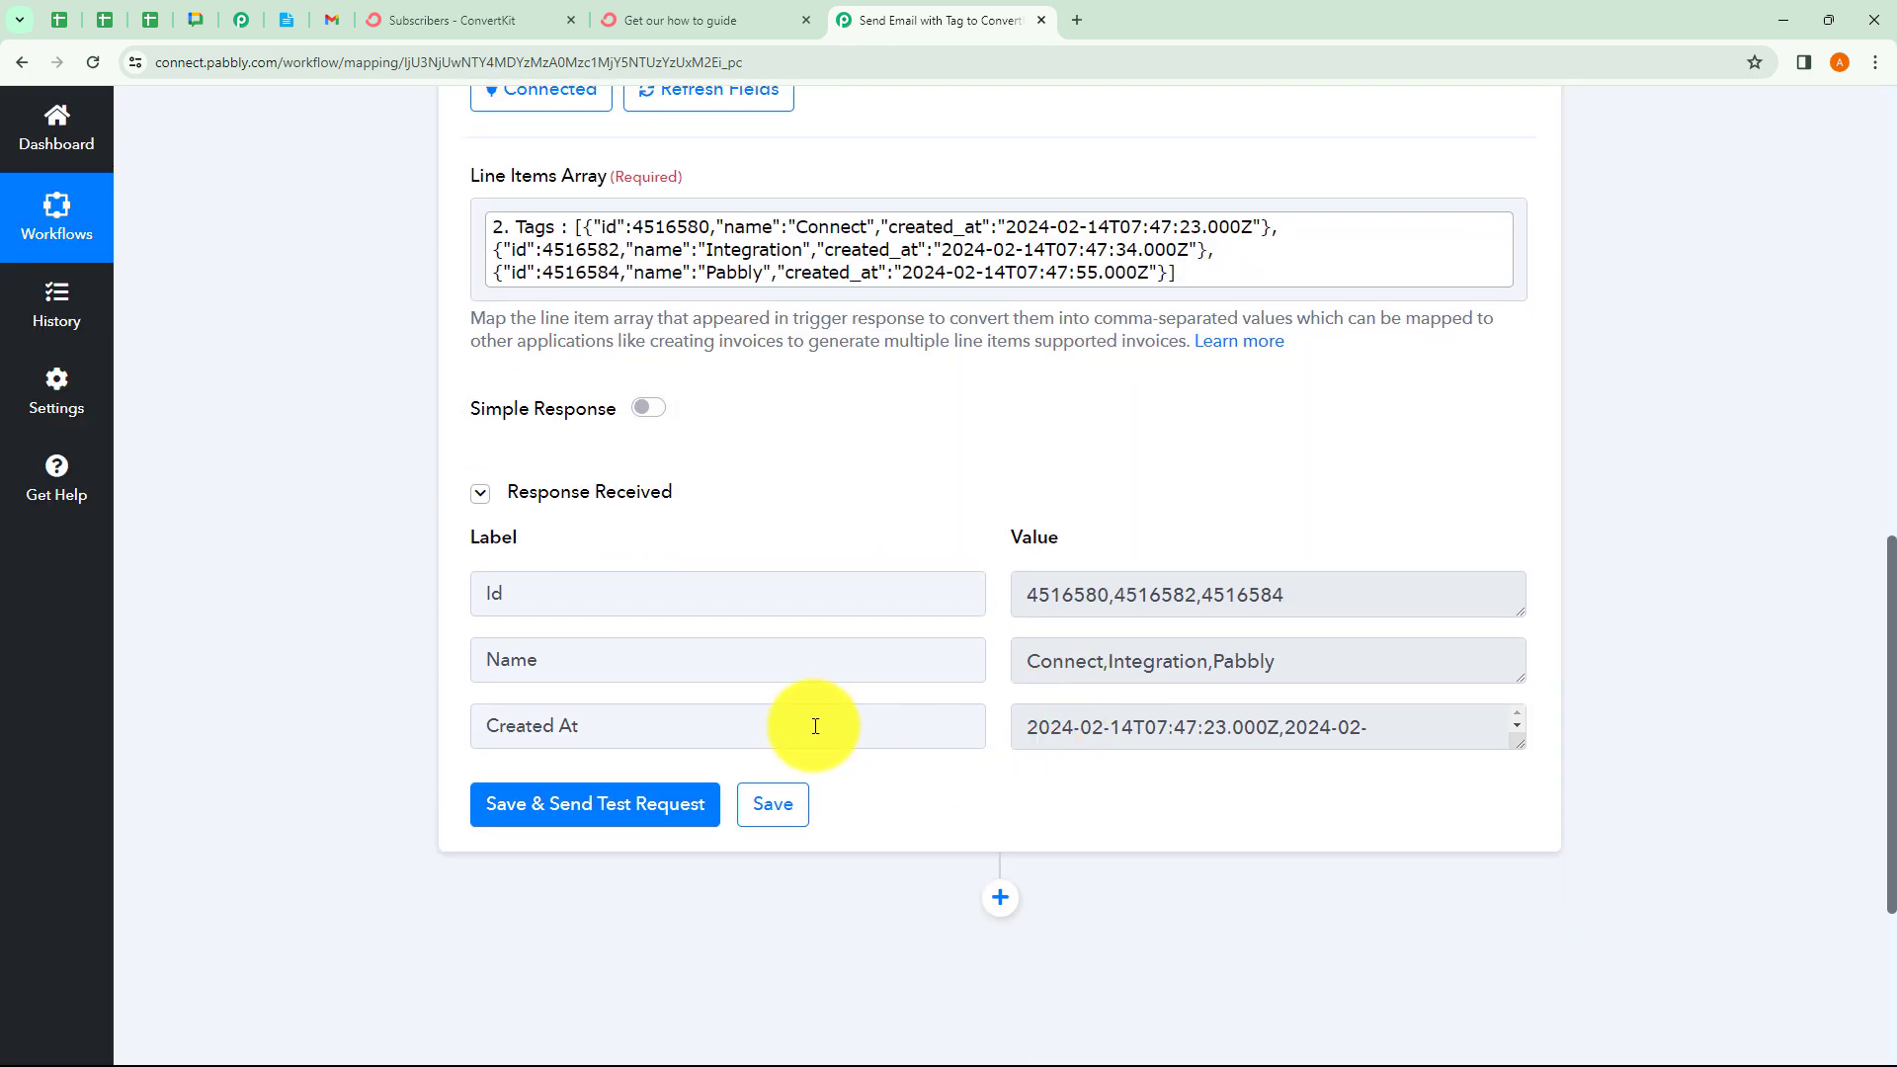
{"action": "left_click_drag", "start_coordinate": [1023, 666], "coordinate": [1284, 657]}
{"action": "left_click", "coordinate": [1327, 657]}
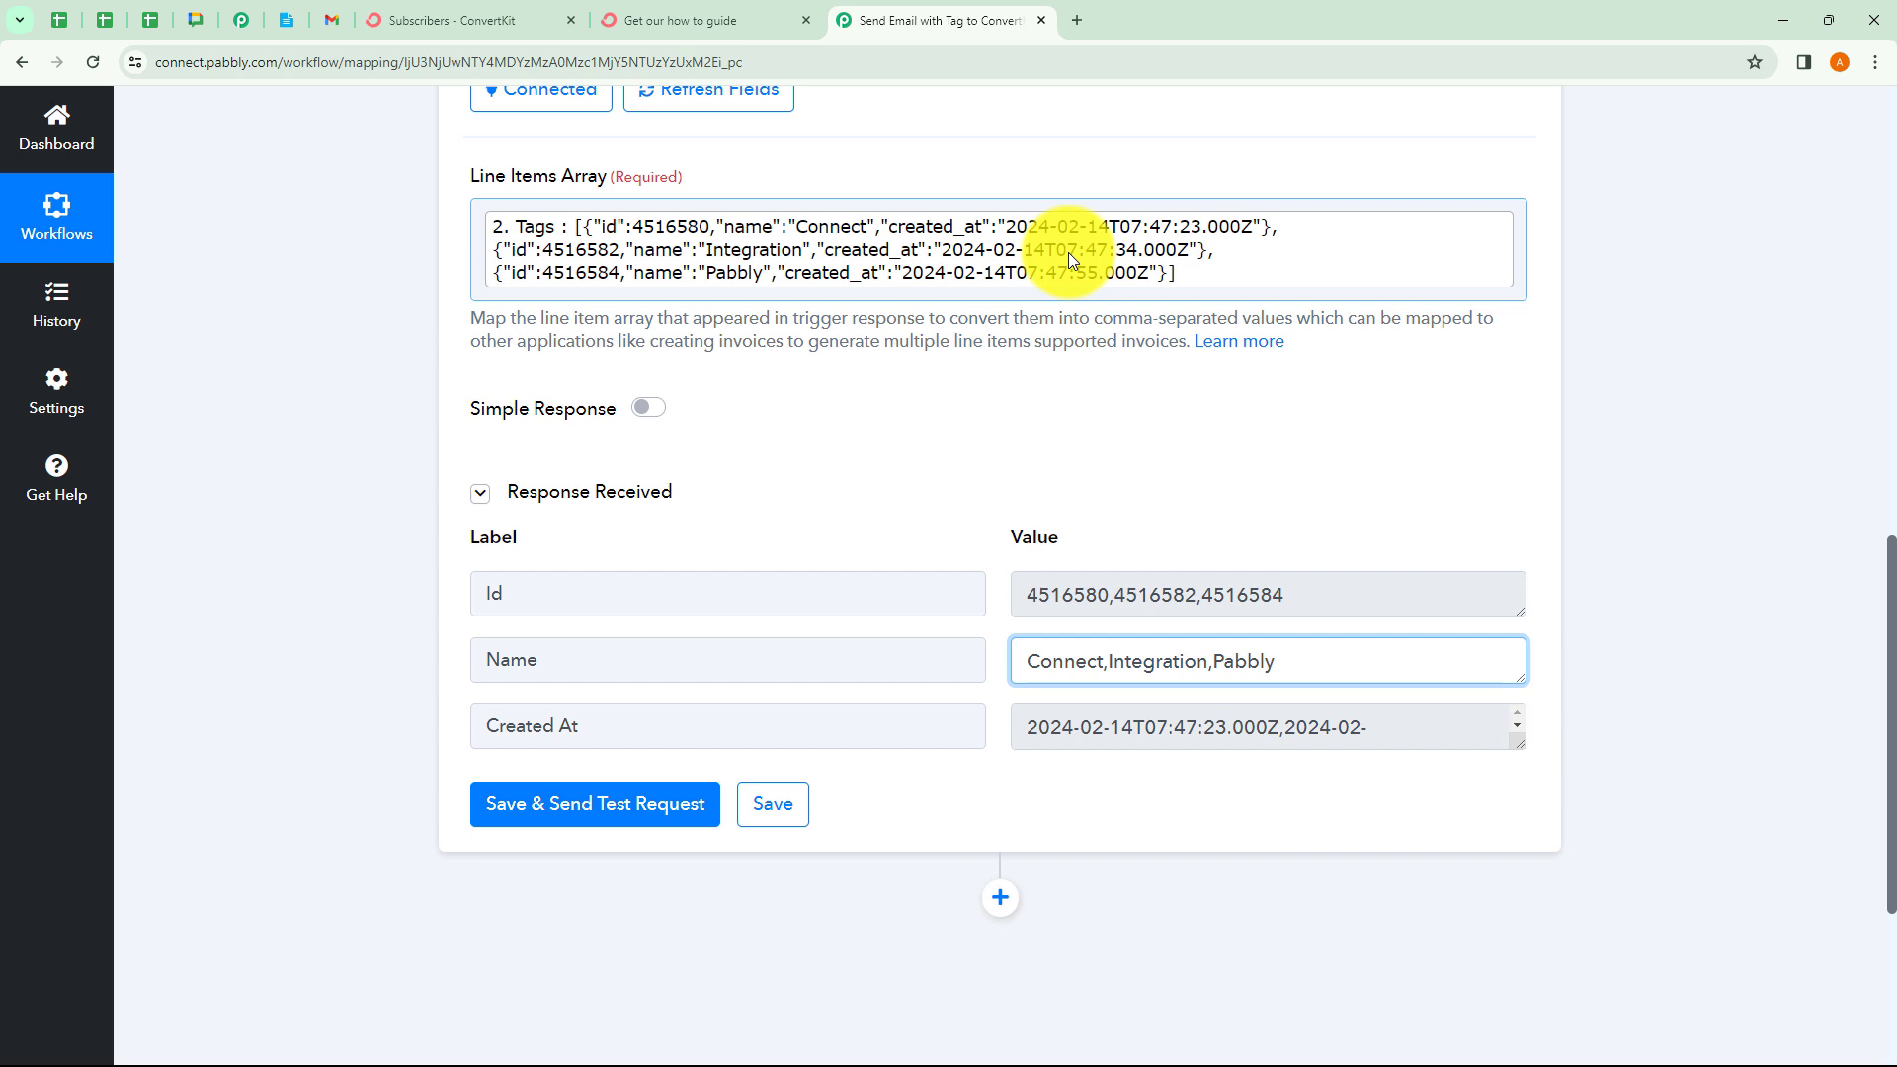
{"action": "scroll", "coordinate": [997, 573], "scroll_direction": "up", "scroll_amount": 6}
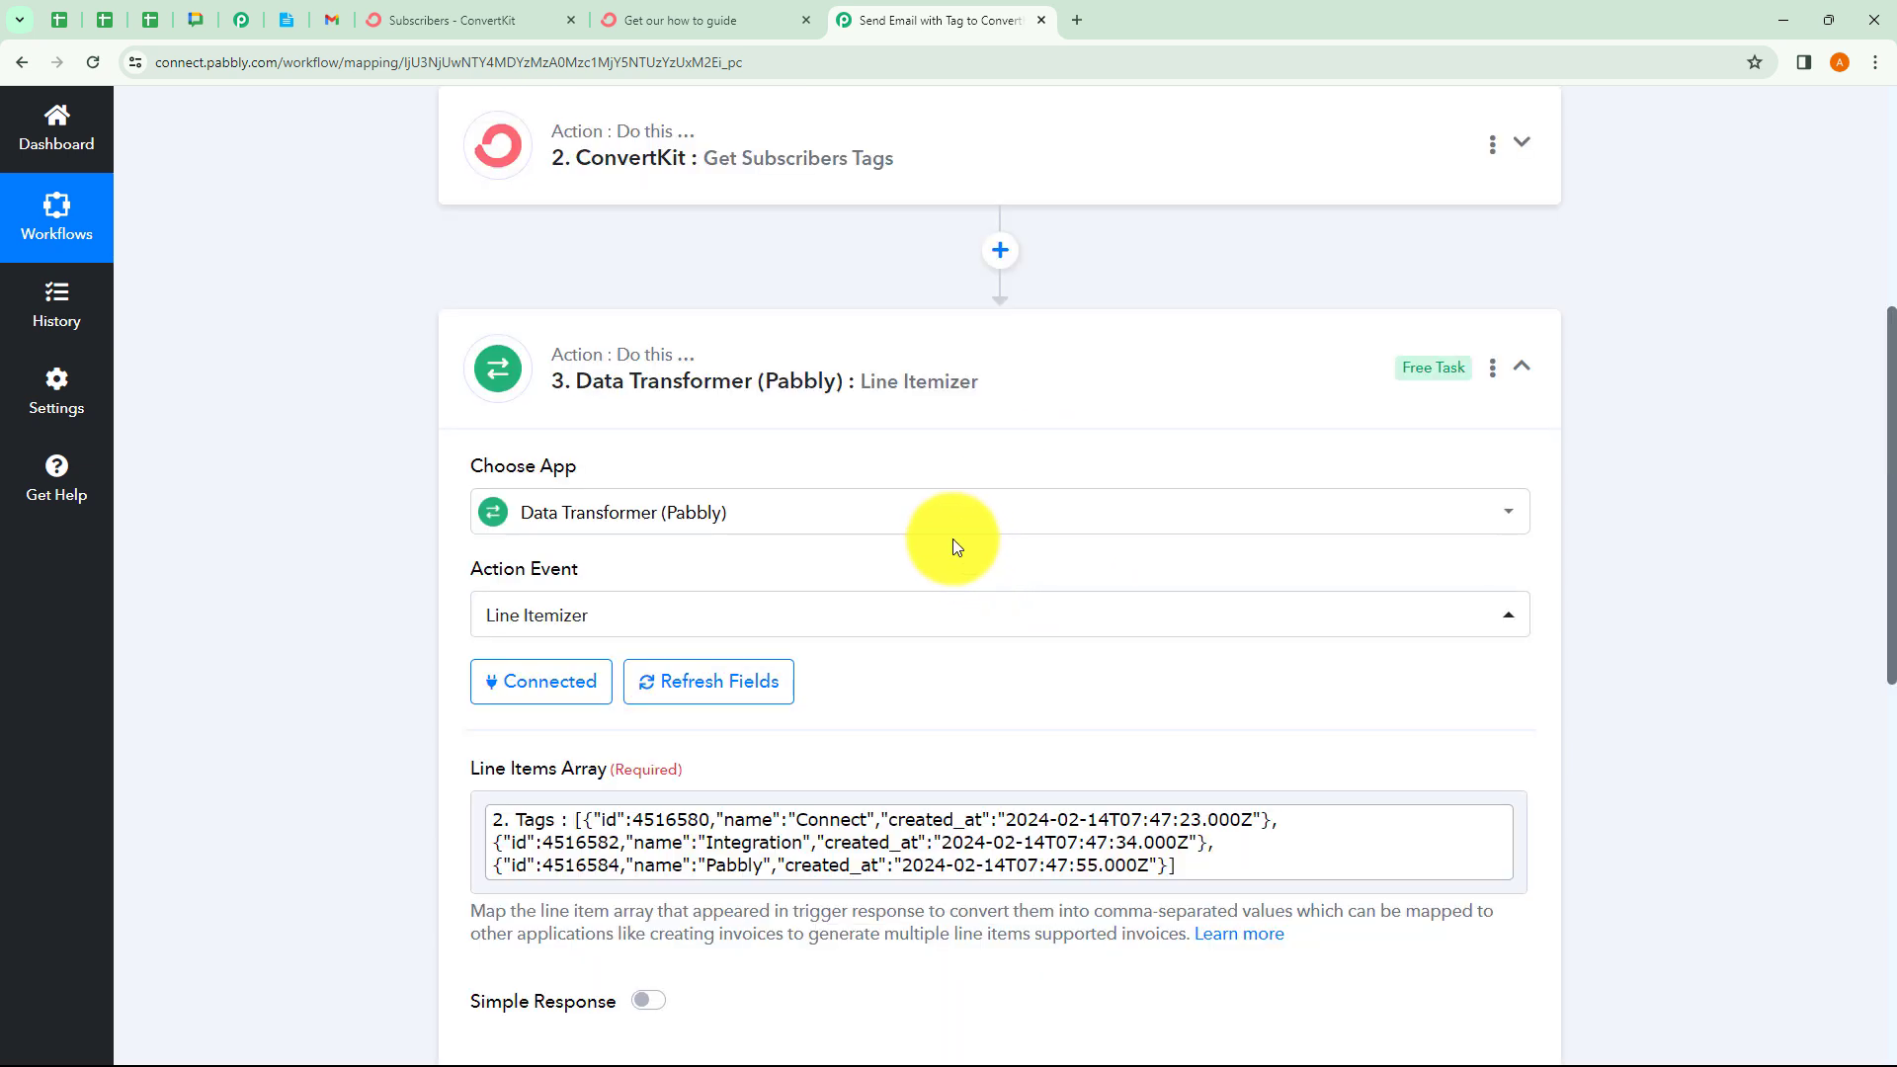
{"action": "left_click", "coordinate": [1074, 373]}
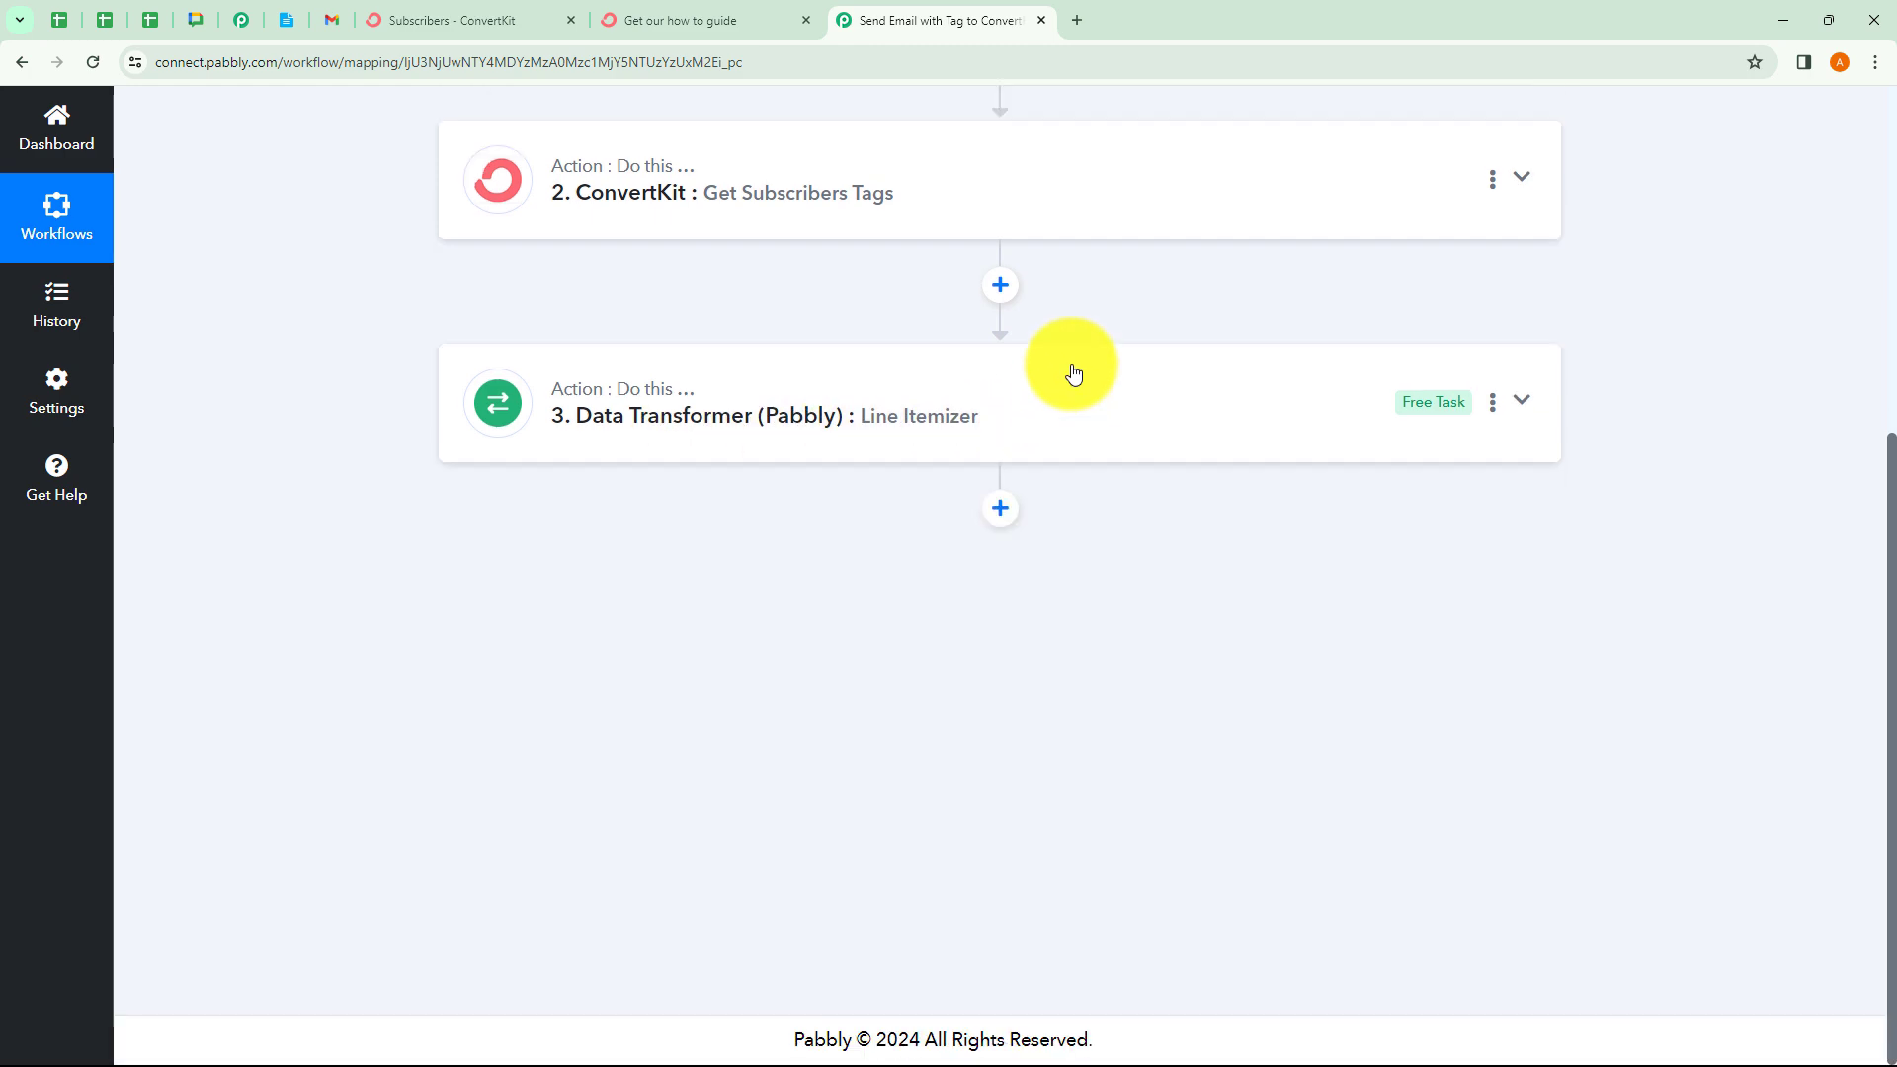
Add a fourth workflow step after the Line Itemizer using Gmail with the Send Email action event
{"action": "scroll", "coordinate": [988, 415], "scroll_direction": "up", "scroll_amount": 6}
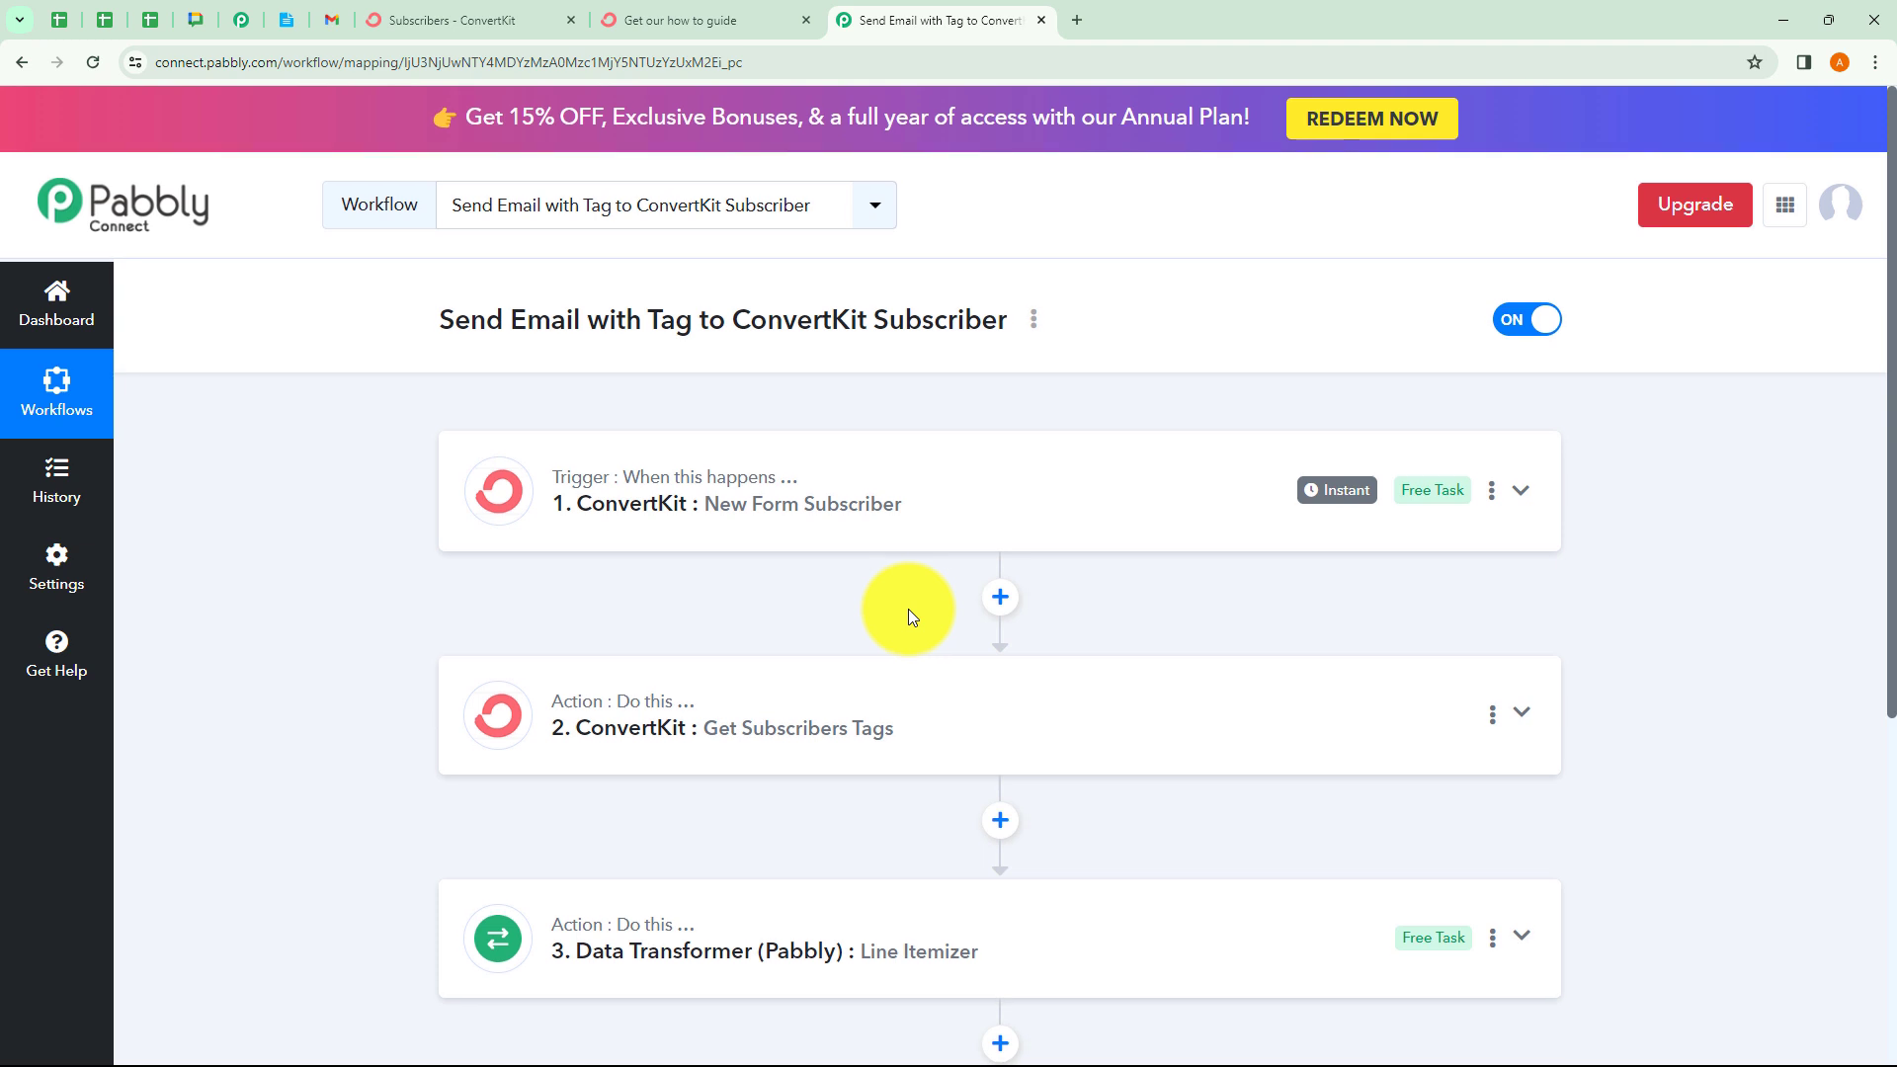
{"action": "scroll", "coordinate": [909, 609], "scroll_direction": "down", "scroll_amount": 5}
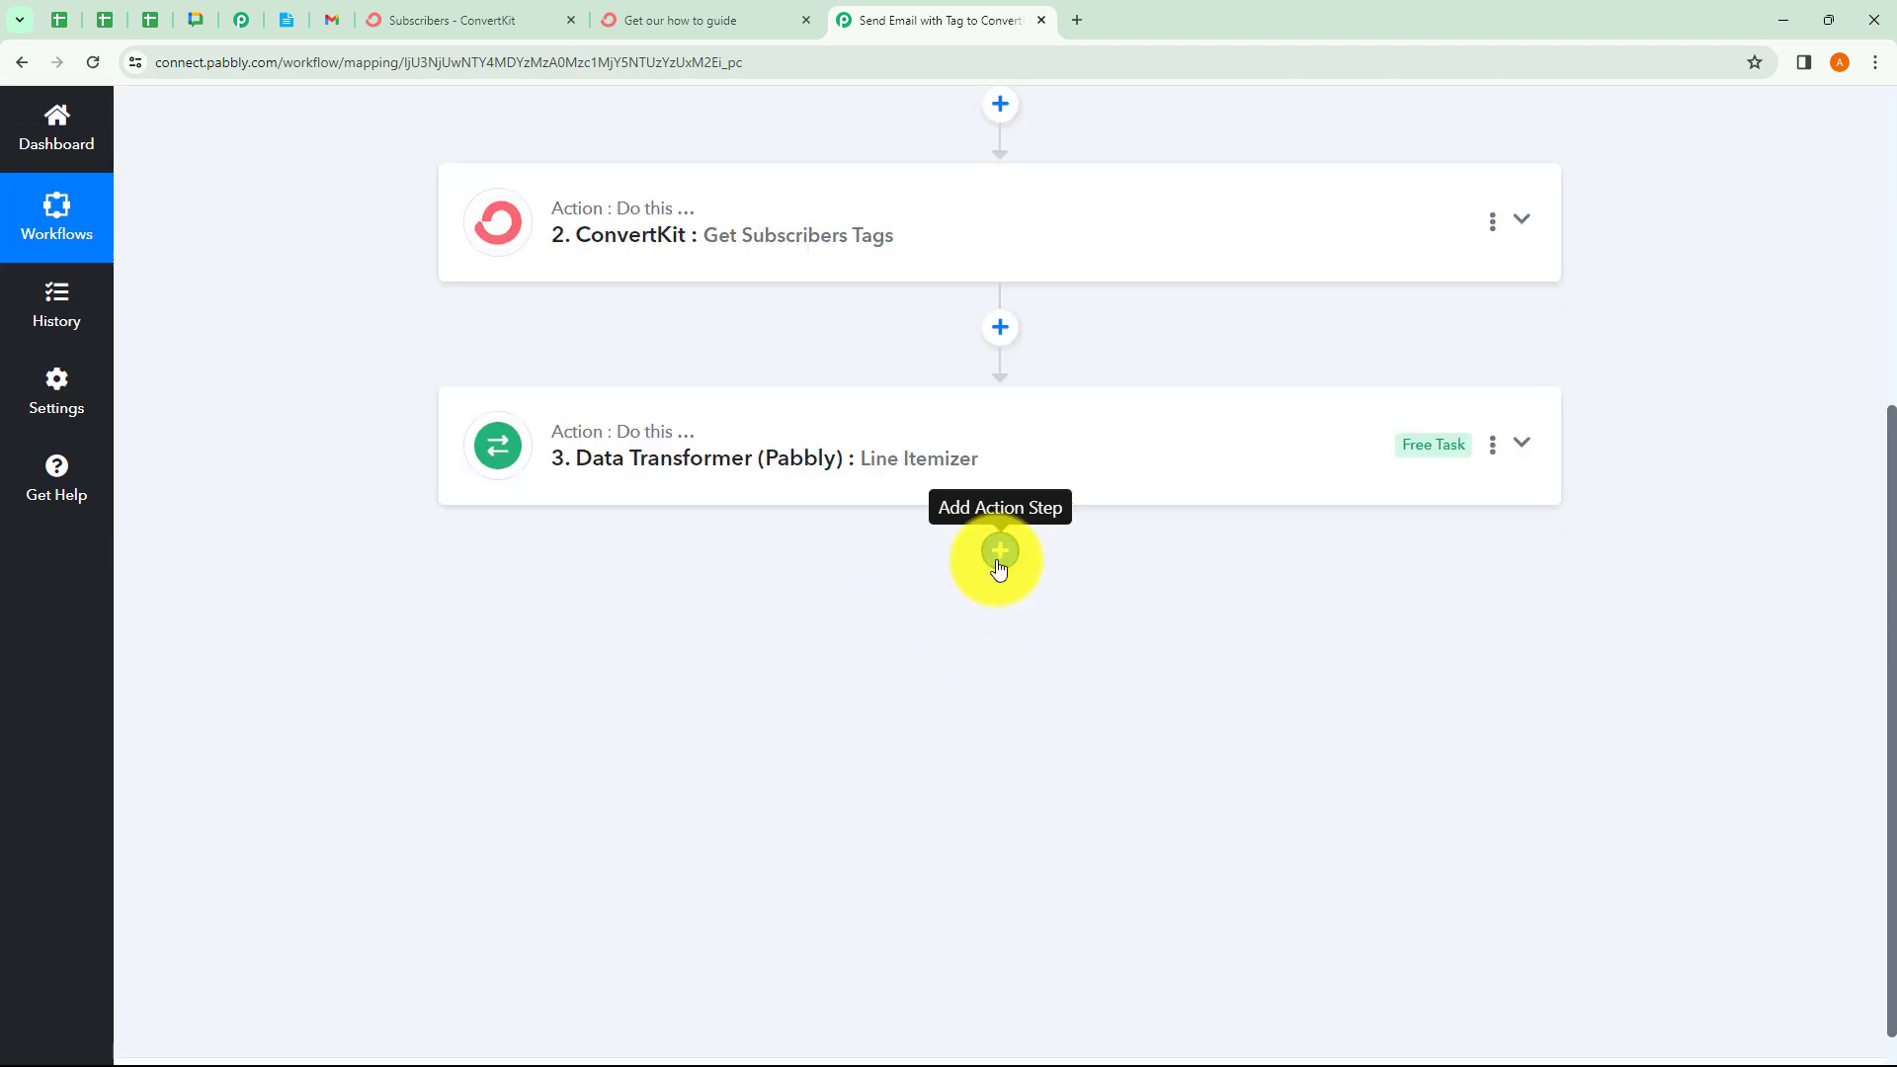
{"action": "left_click", "coordinate": [997, 557]}
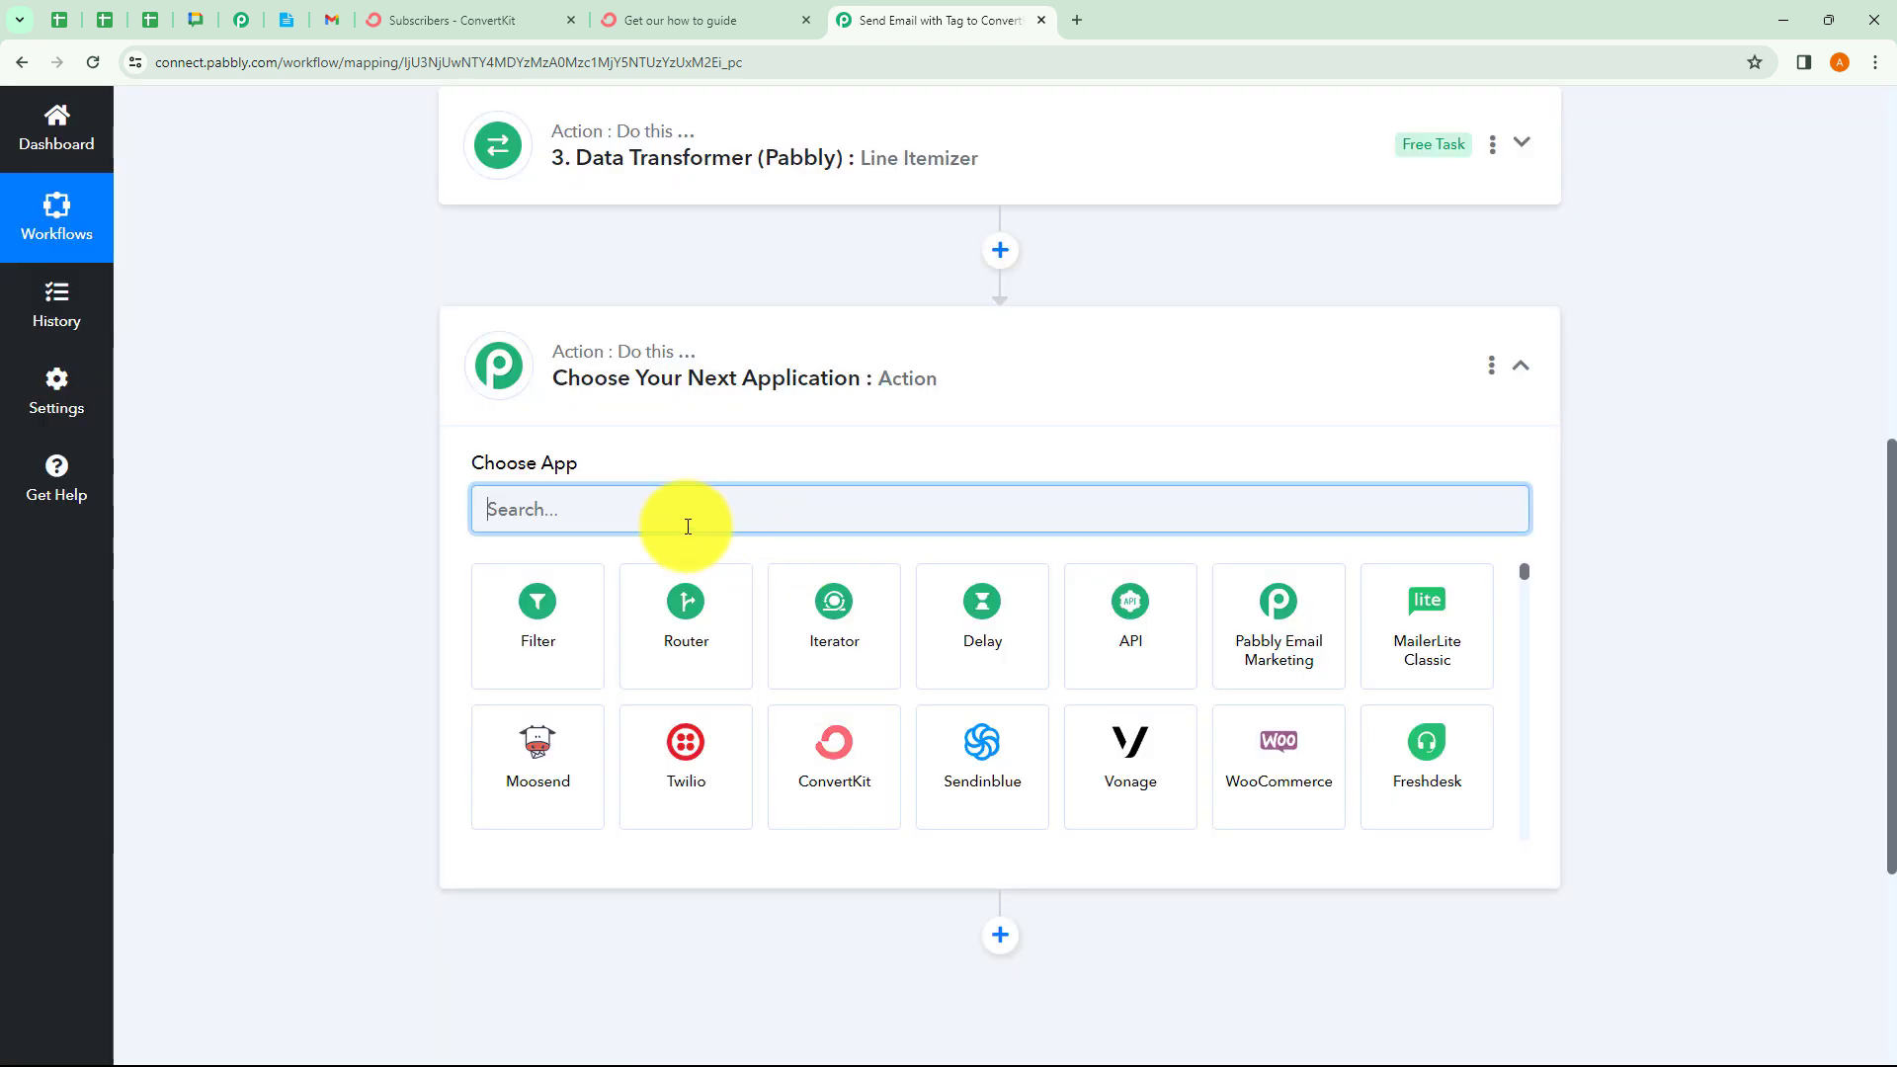
{"action": "type", "text": "Gmail"}
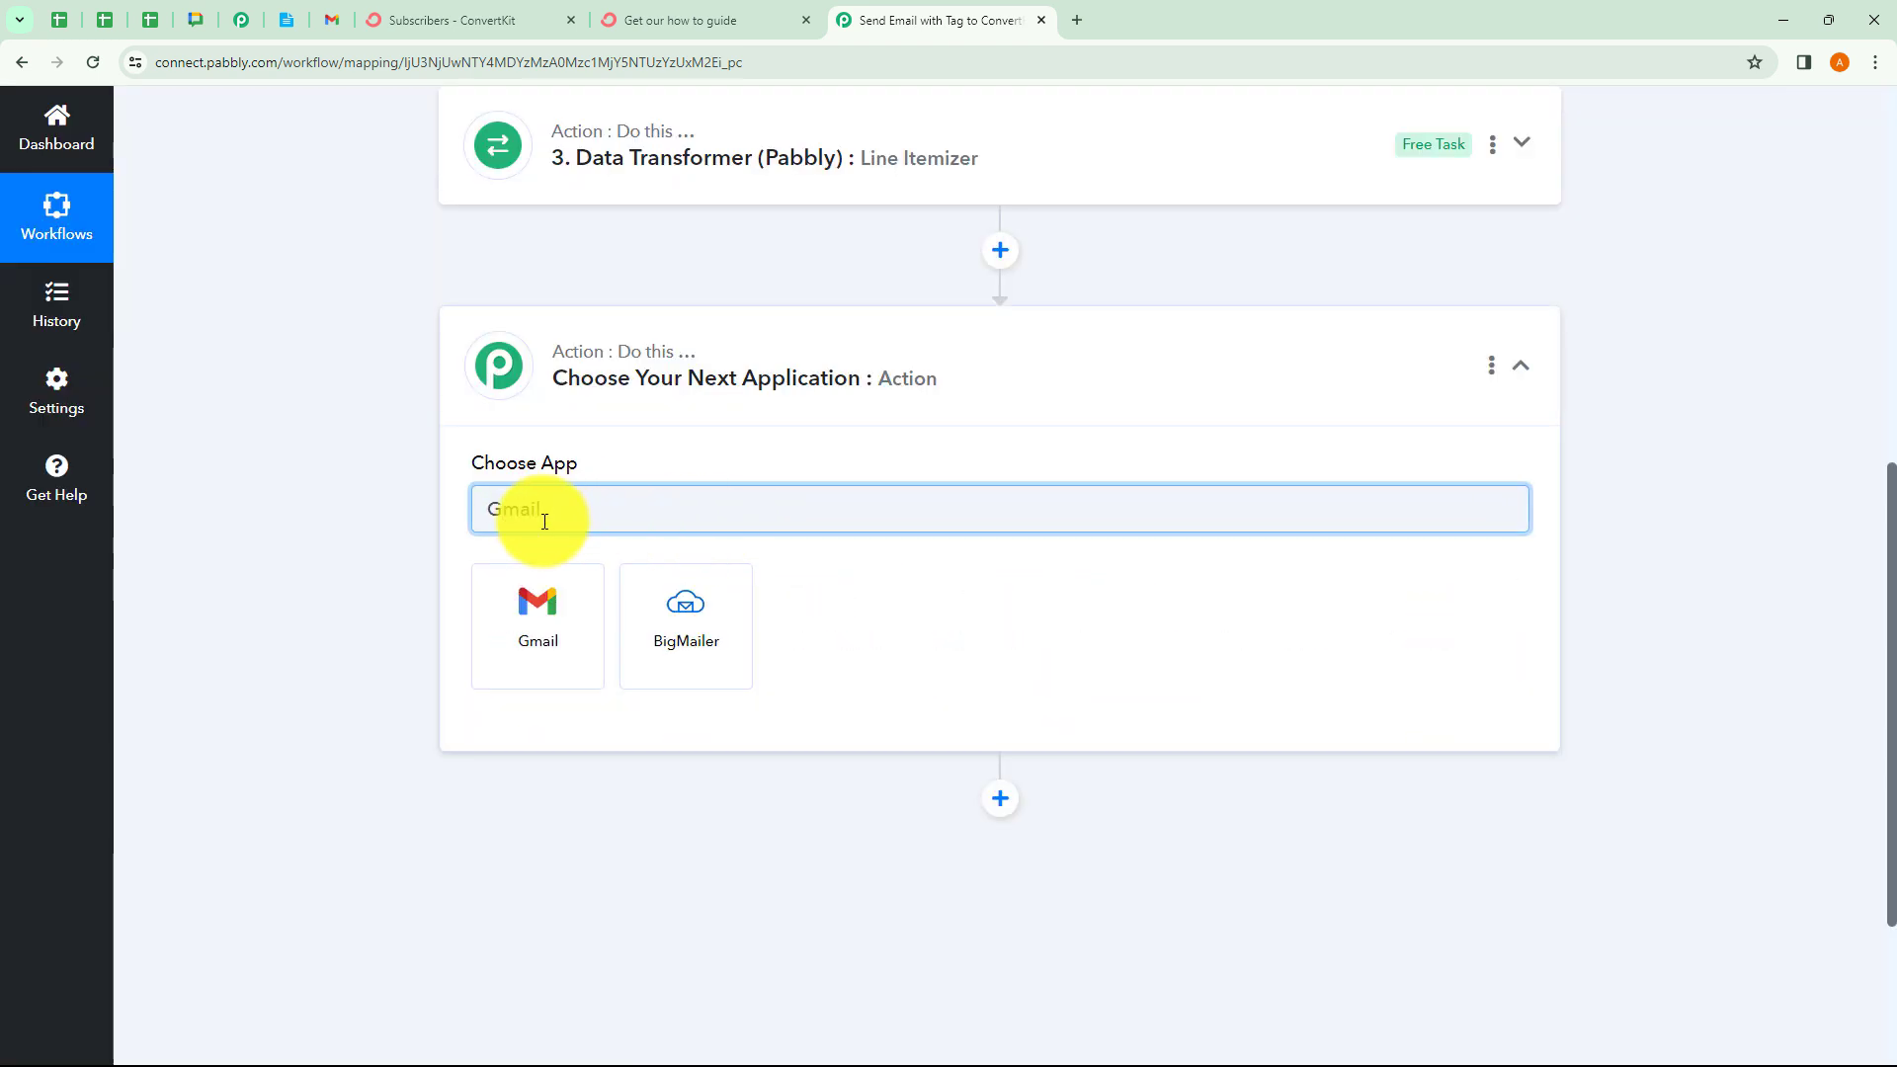
{"action": "left_click", "coordinate": [542, 581]}
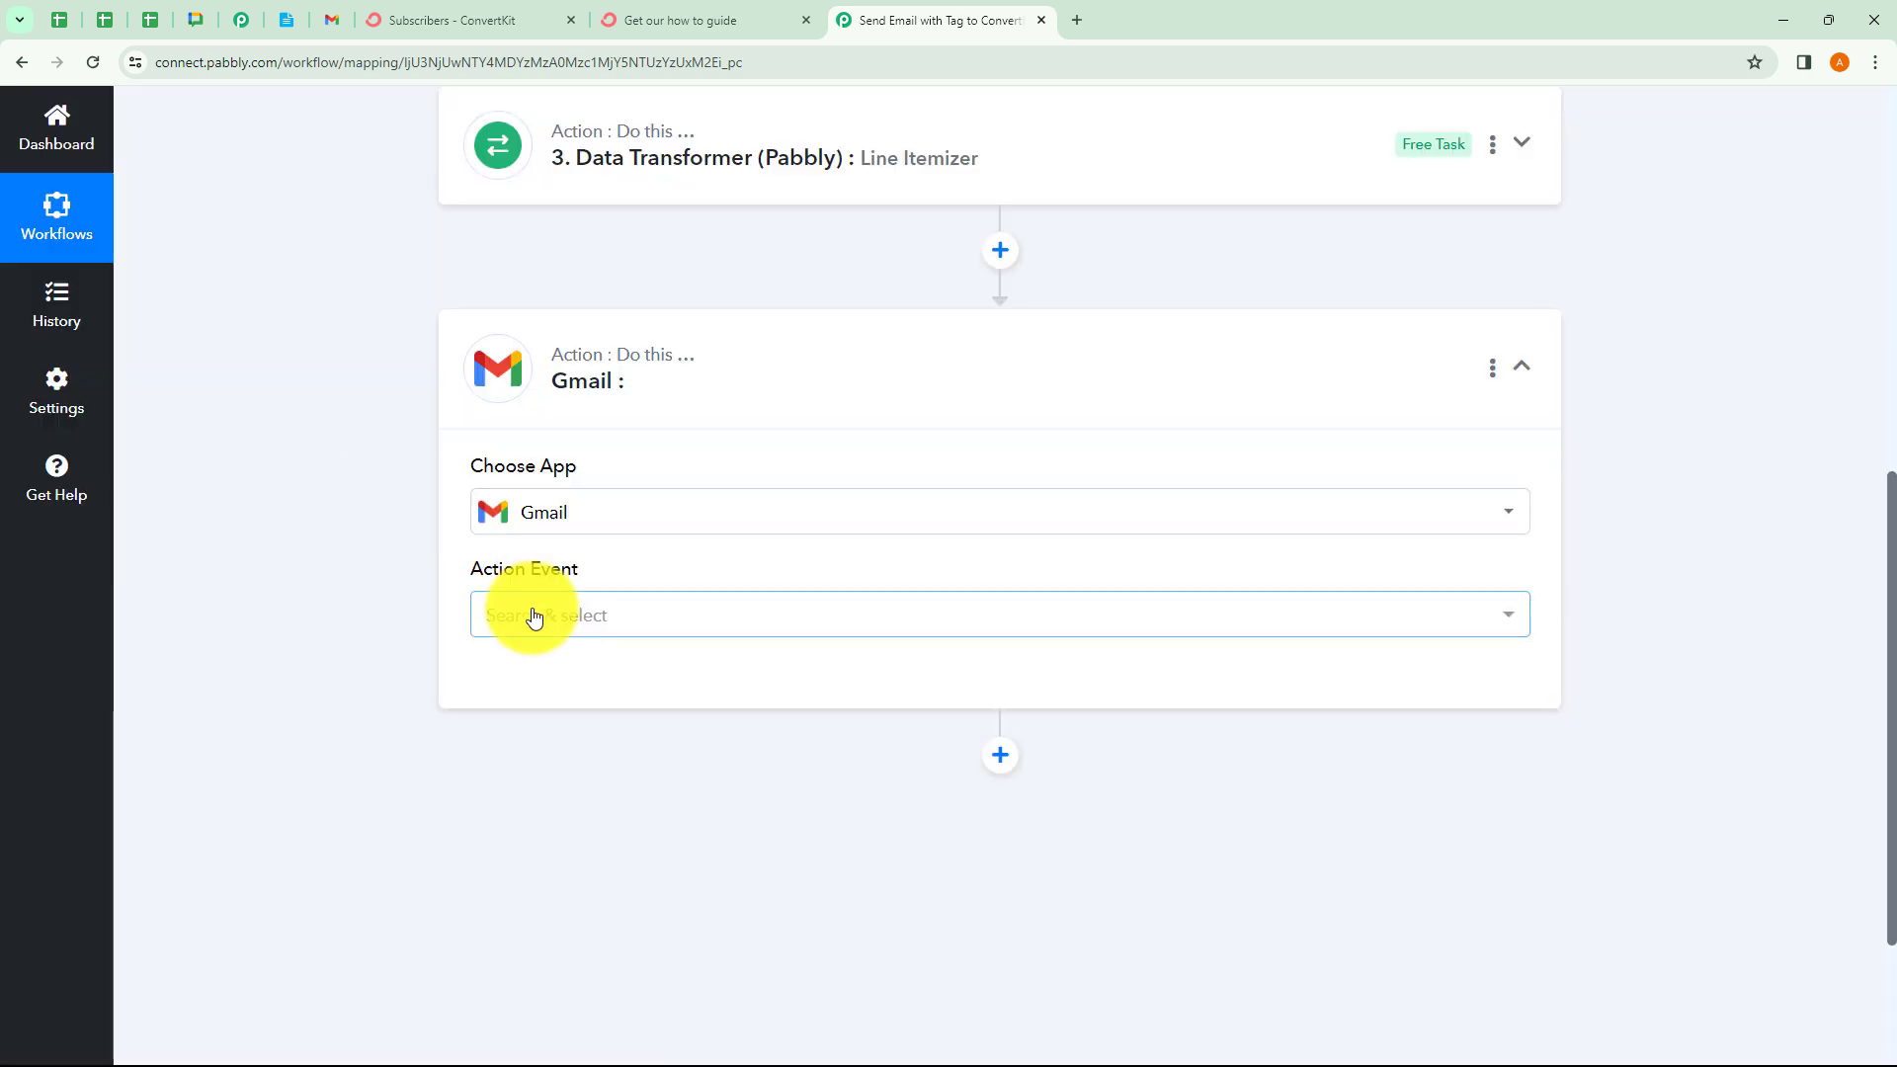
{"action": "left_click", "coordinate": [534, 616]}
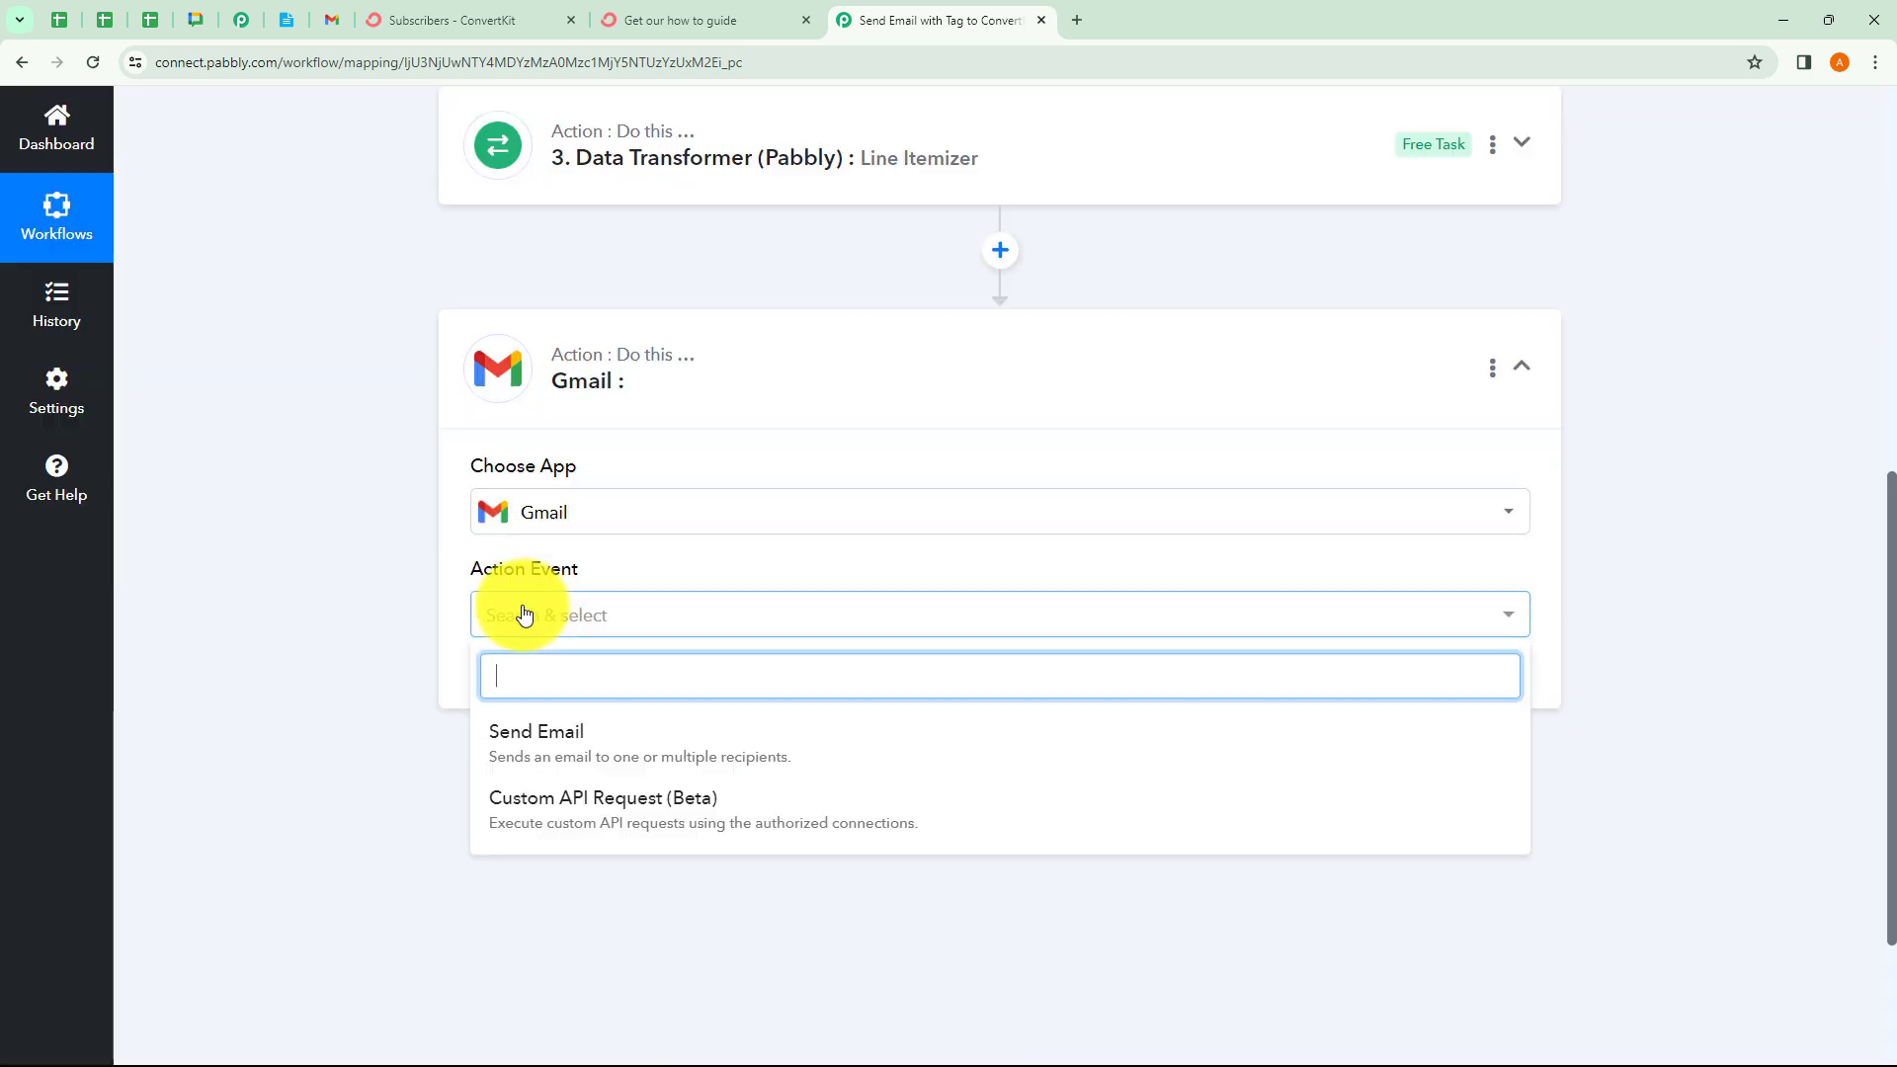
{"action": "left_click", "coordinate": [550, 748]}
Compare the new and existing connection options for Gmail, and connect the action with the existing connection Gmail #18
{"action": "left_click", "coordinate": [539, 691]}
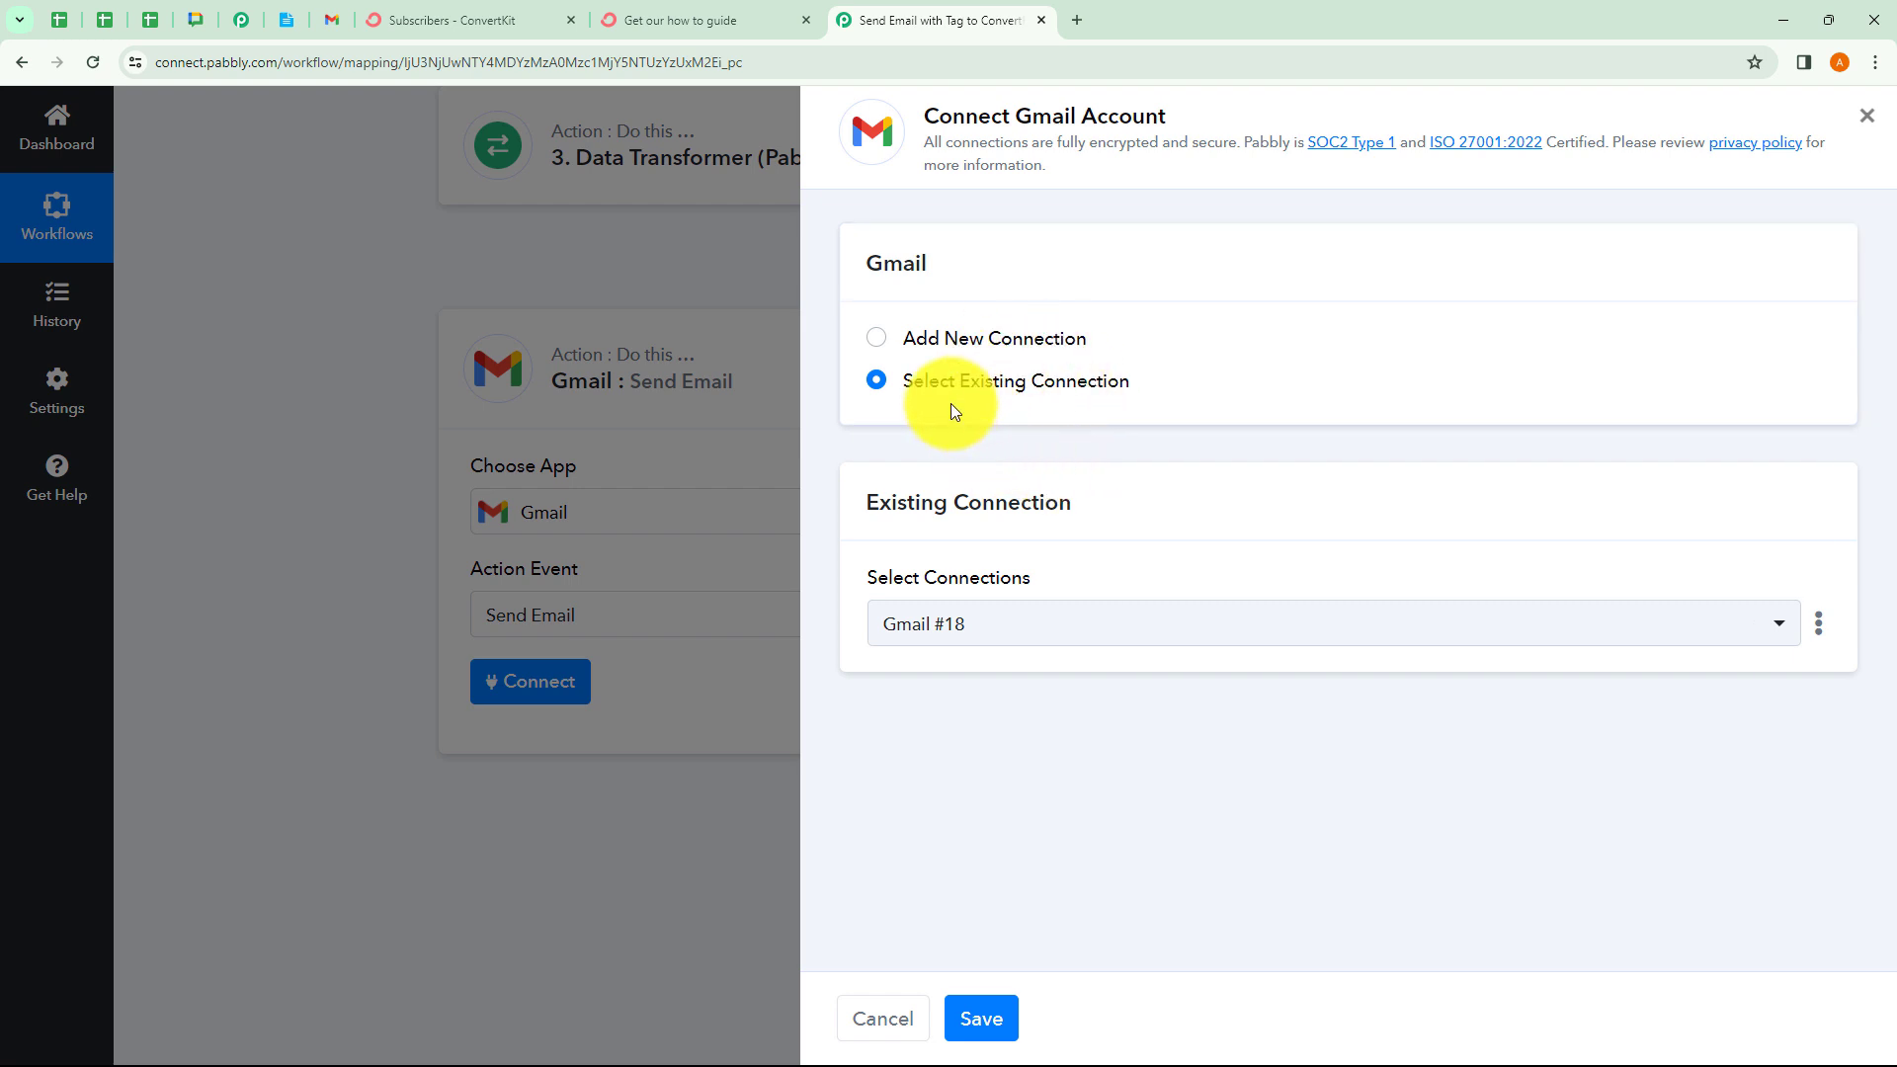
{"action": "left_click", "coordinate": [879, 341]}
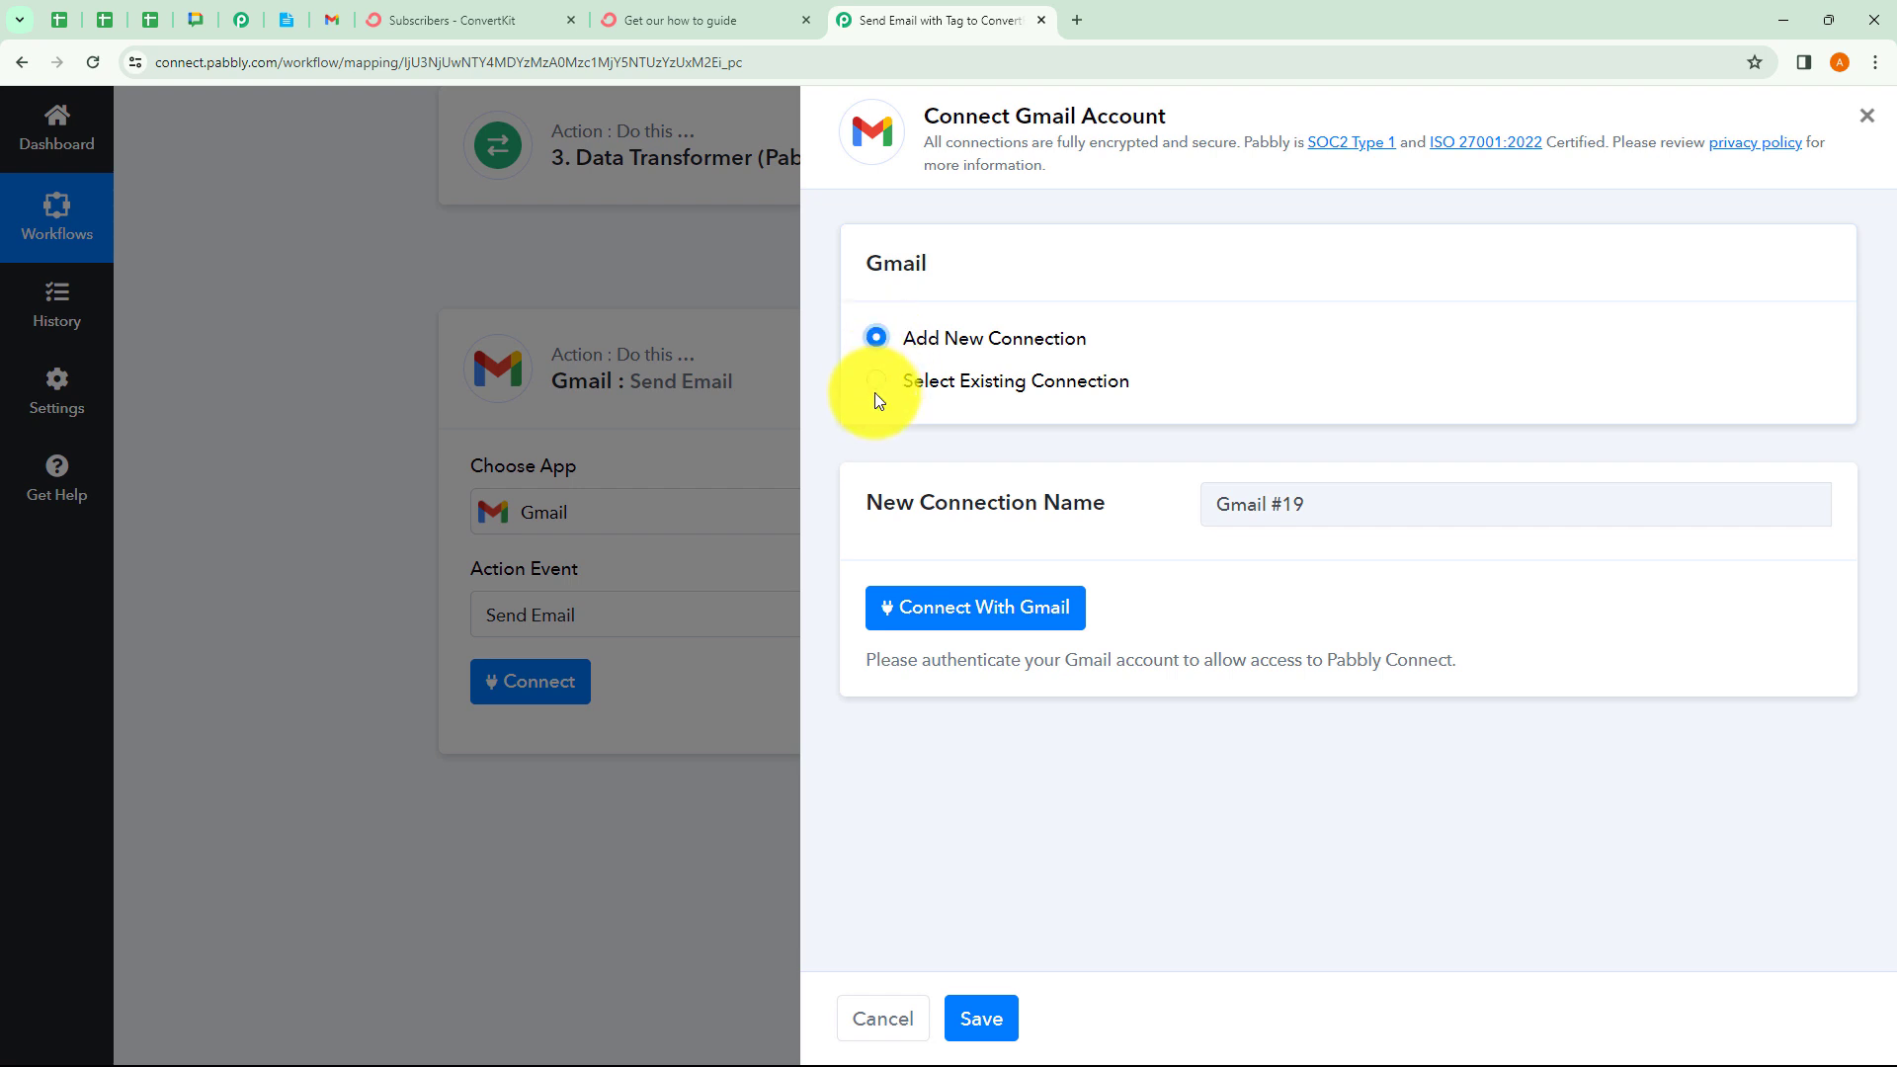
{"action": "left_click", "coordinate": [878, 384]}
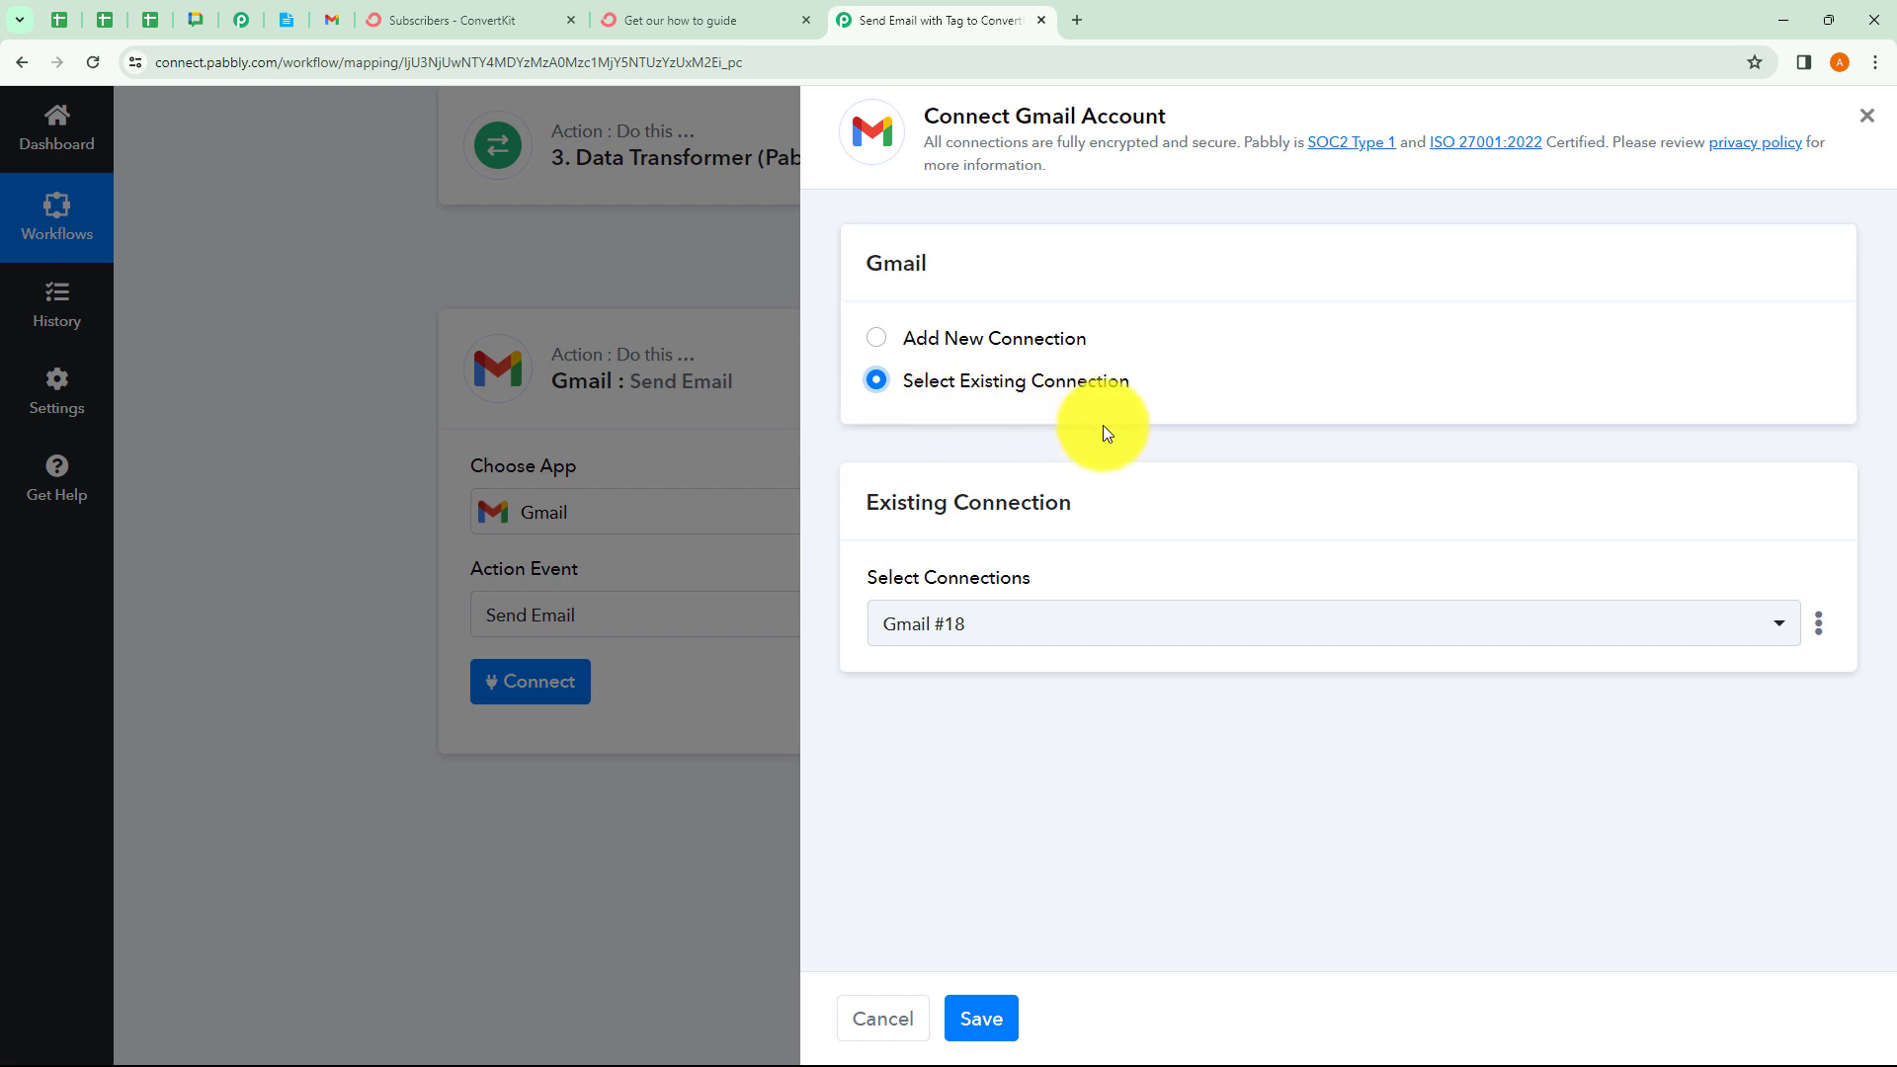
{"action": "left_click", "coordinate": [1016, 623]}
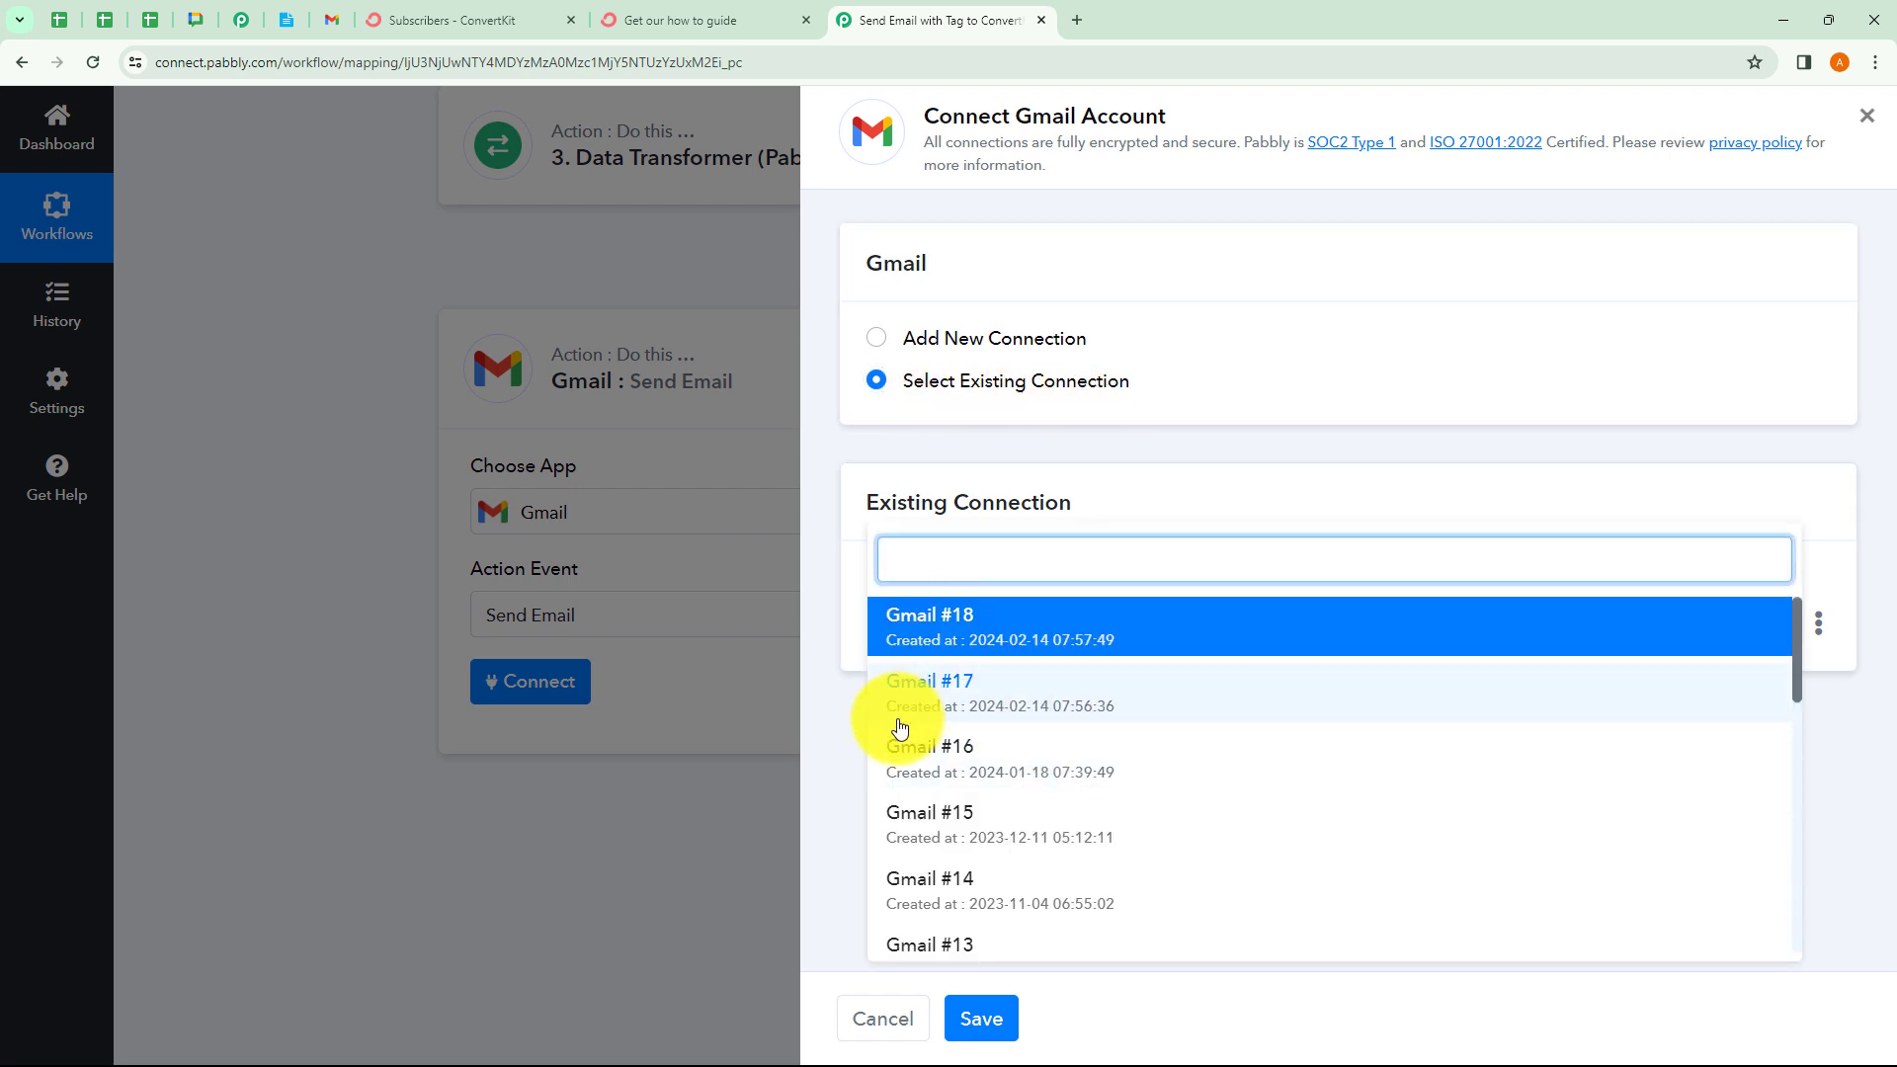
{"action": "left_click", "coordinate": [847, 730]}
{"action": "left_click", "coordinate": [881, 350]}
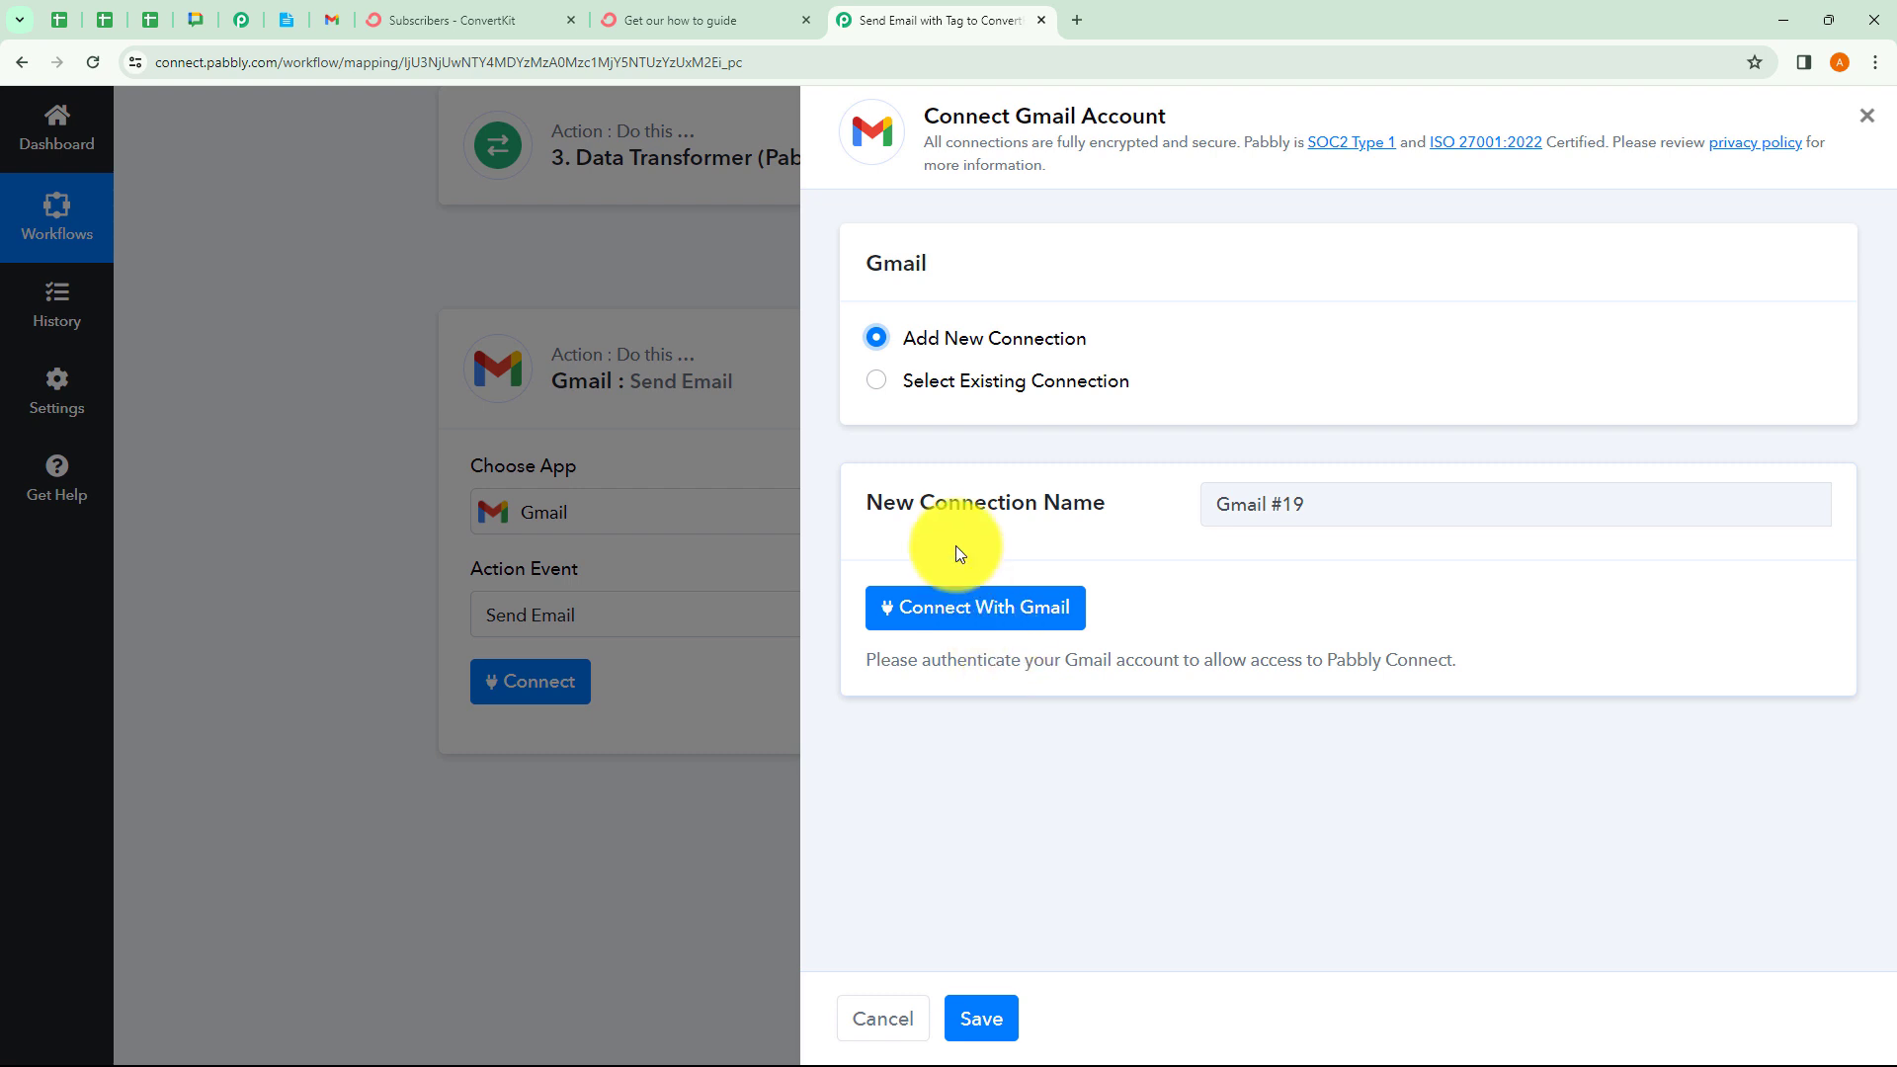
{"action": "left_click", "coordinate": [875, 385]}
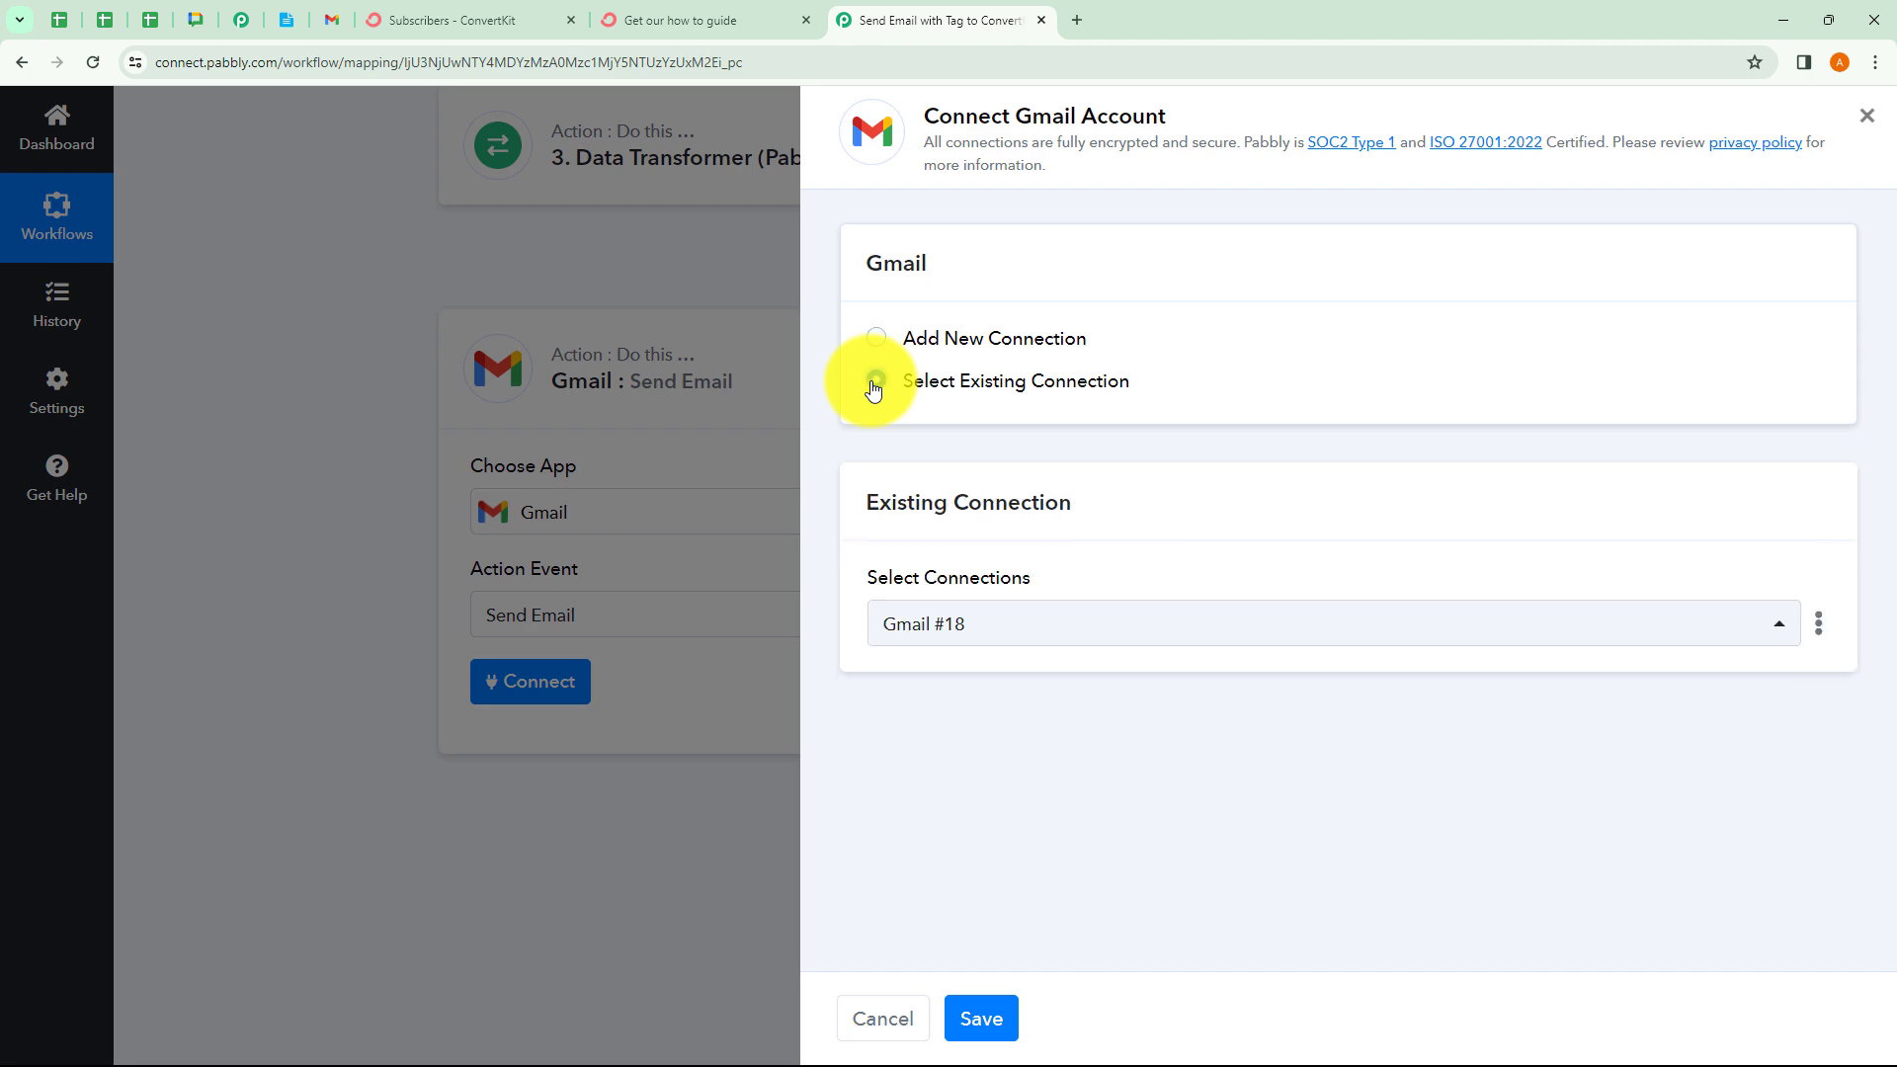
{"action": "left_click", "coordinate": [1000, 1019]}
Look over the Send Email fields and map Recipient Email Addresses to Subscriber Email Address from the New Form Subscriber step
{"action": "scroll", "coordinate": [860, 696], "scroll_direction": "down", "scroll_amount": 1}
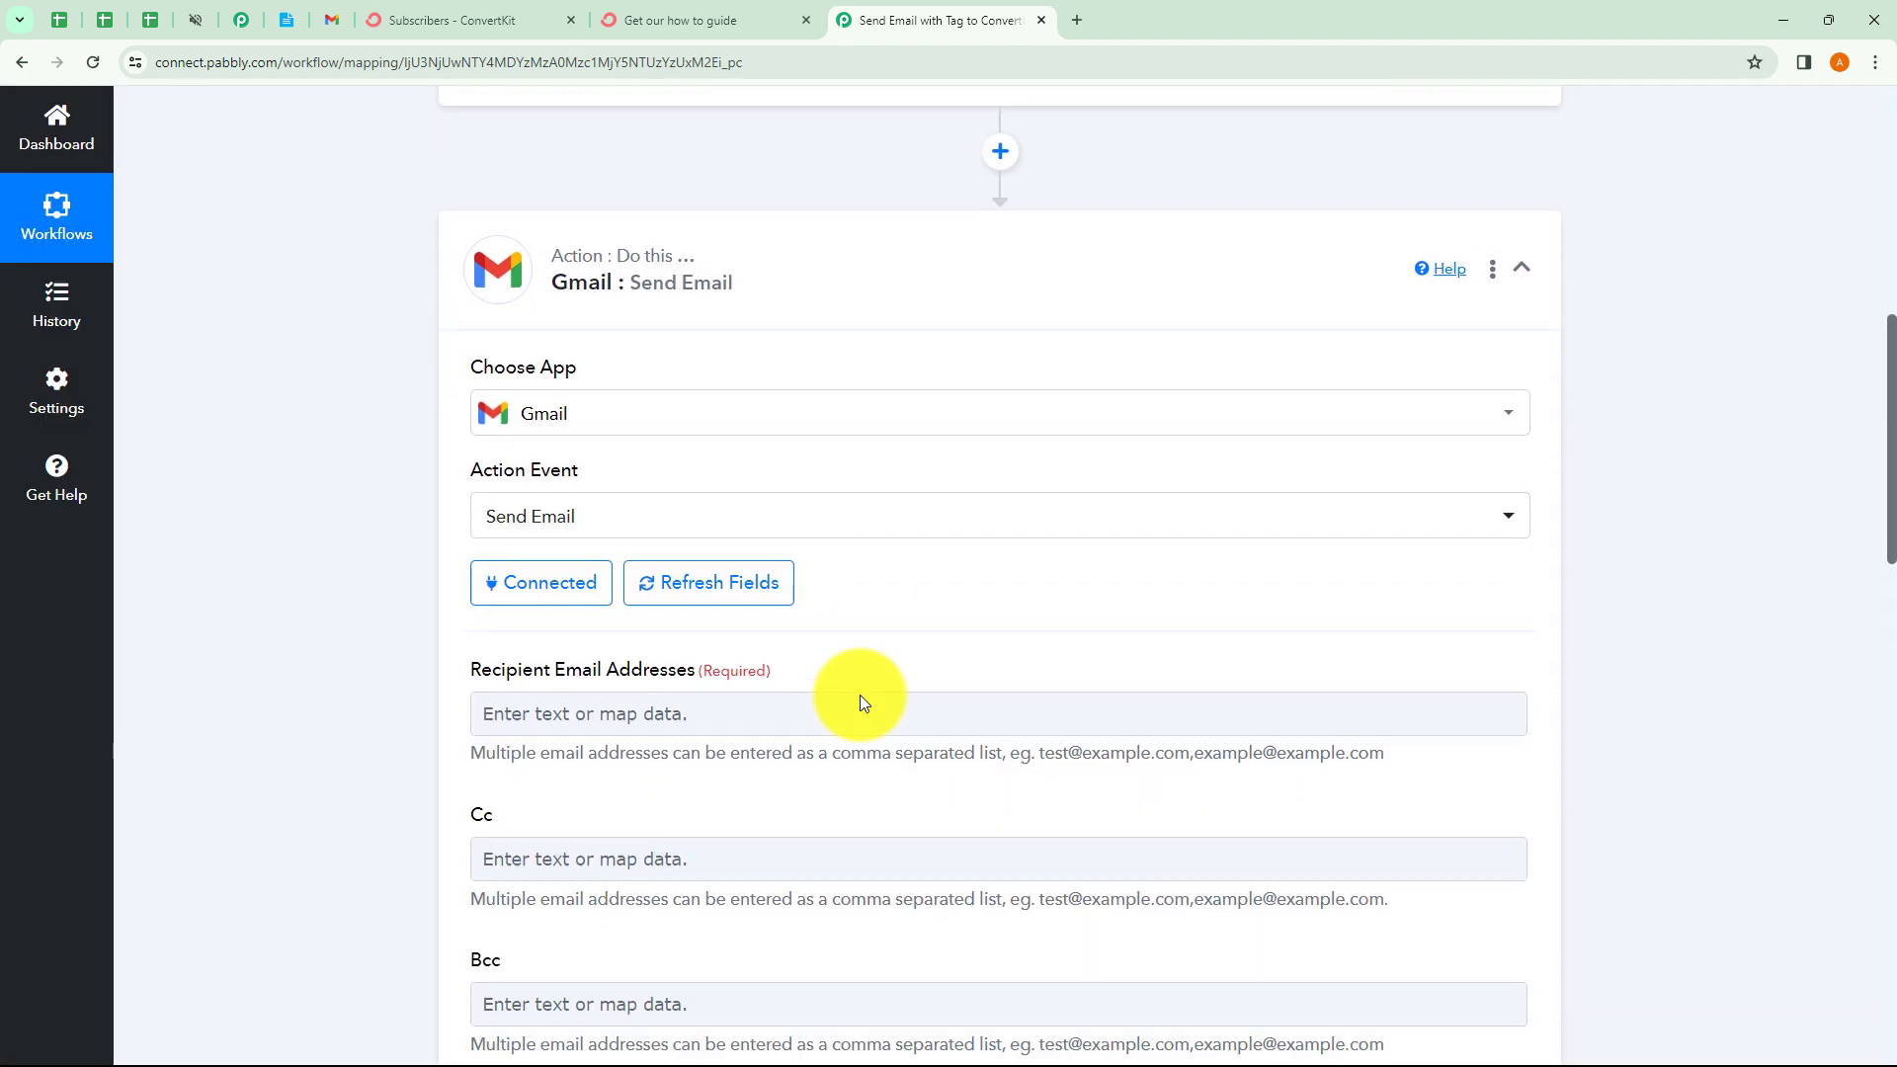
{"action": "scroll", "coordinate": [966, 646], "scroll_direction": "down", "scroll_amount": 1}
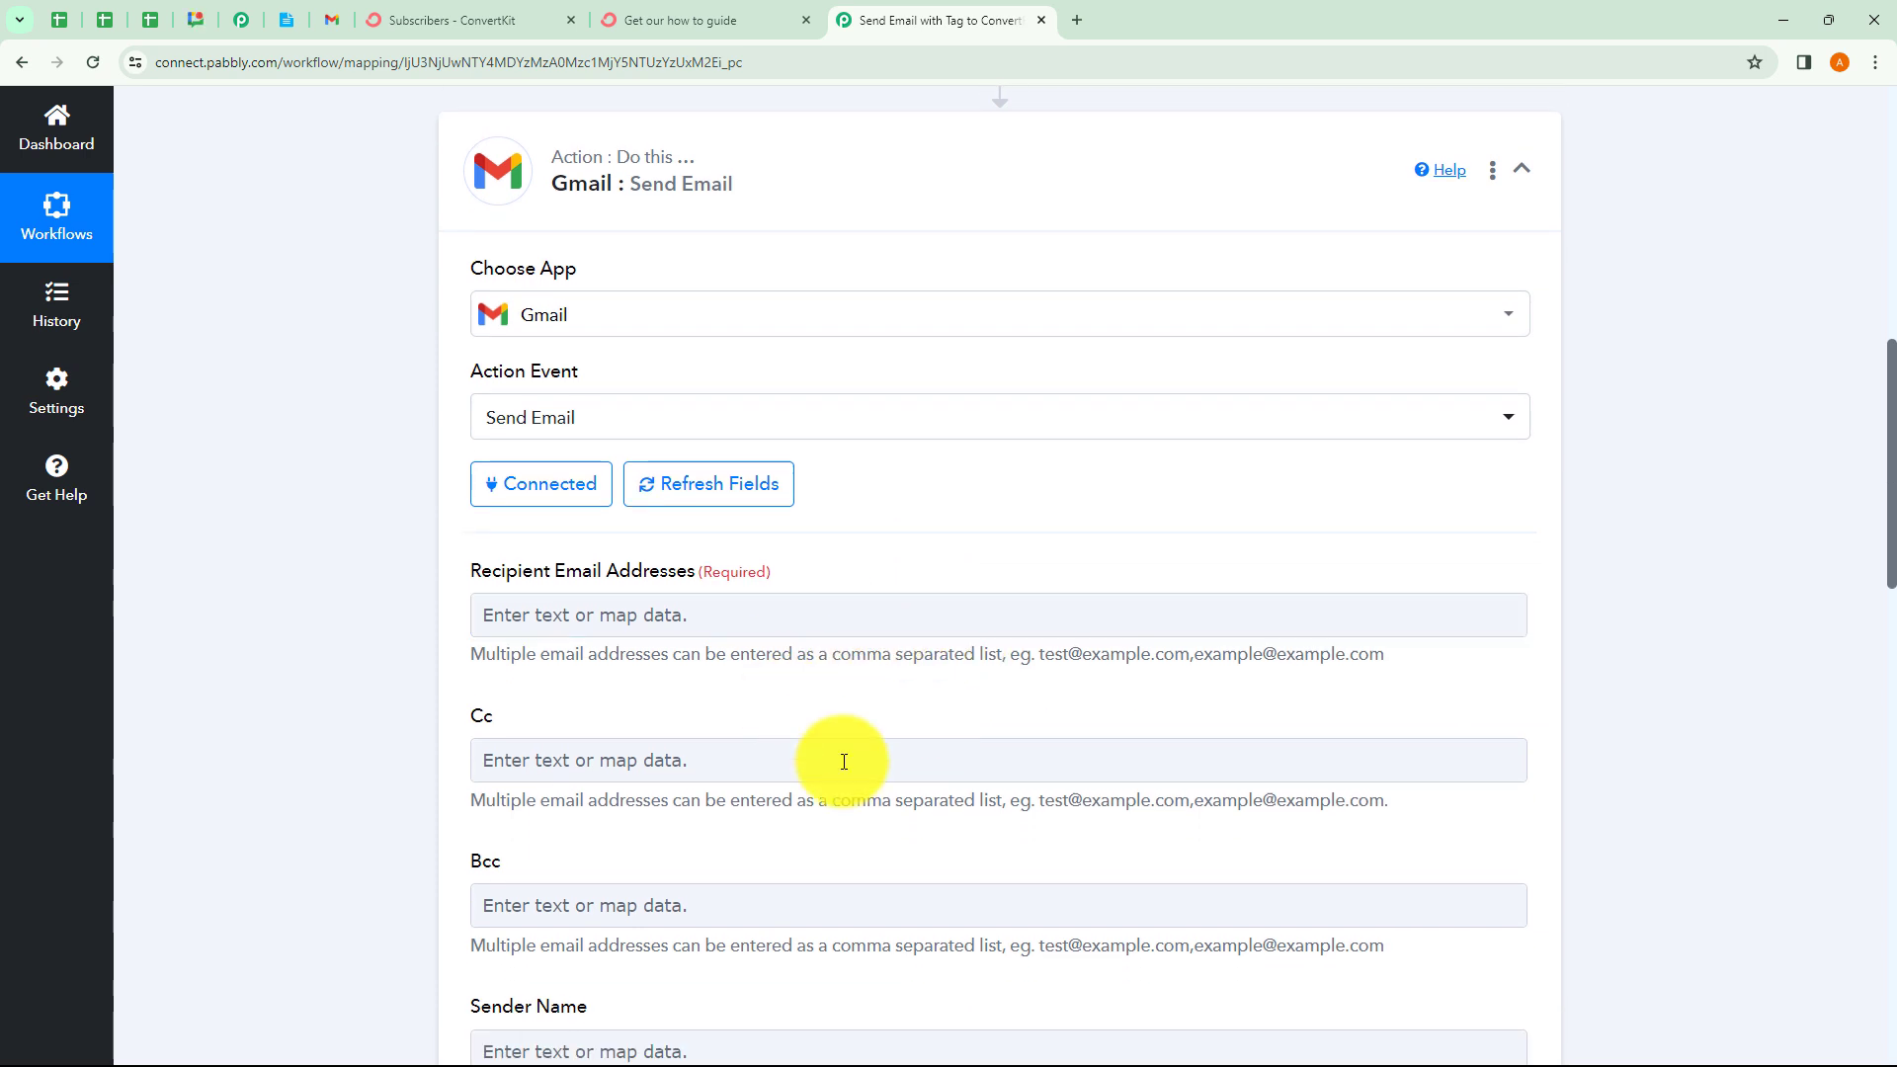
{"action": "scroll", "coordinate": [873, 692], "scroll_direction": "down", "scroll_amount": 3}
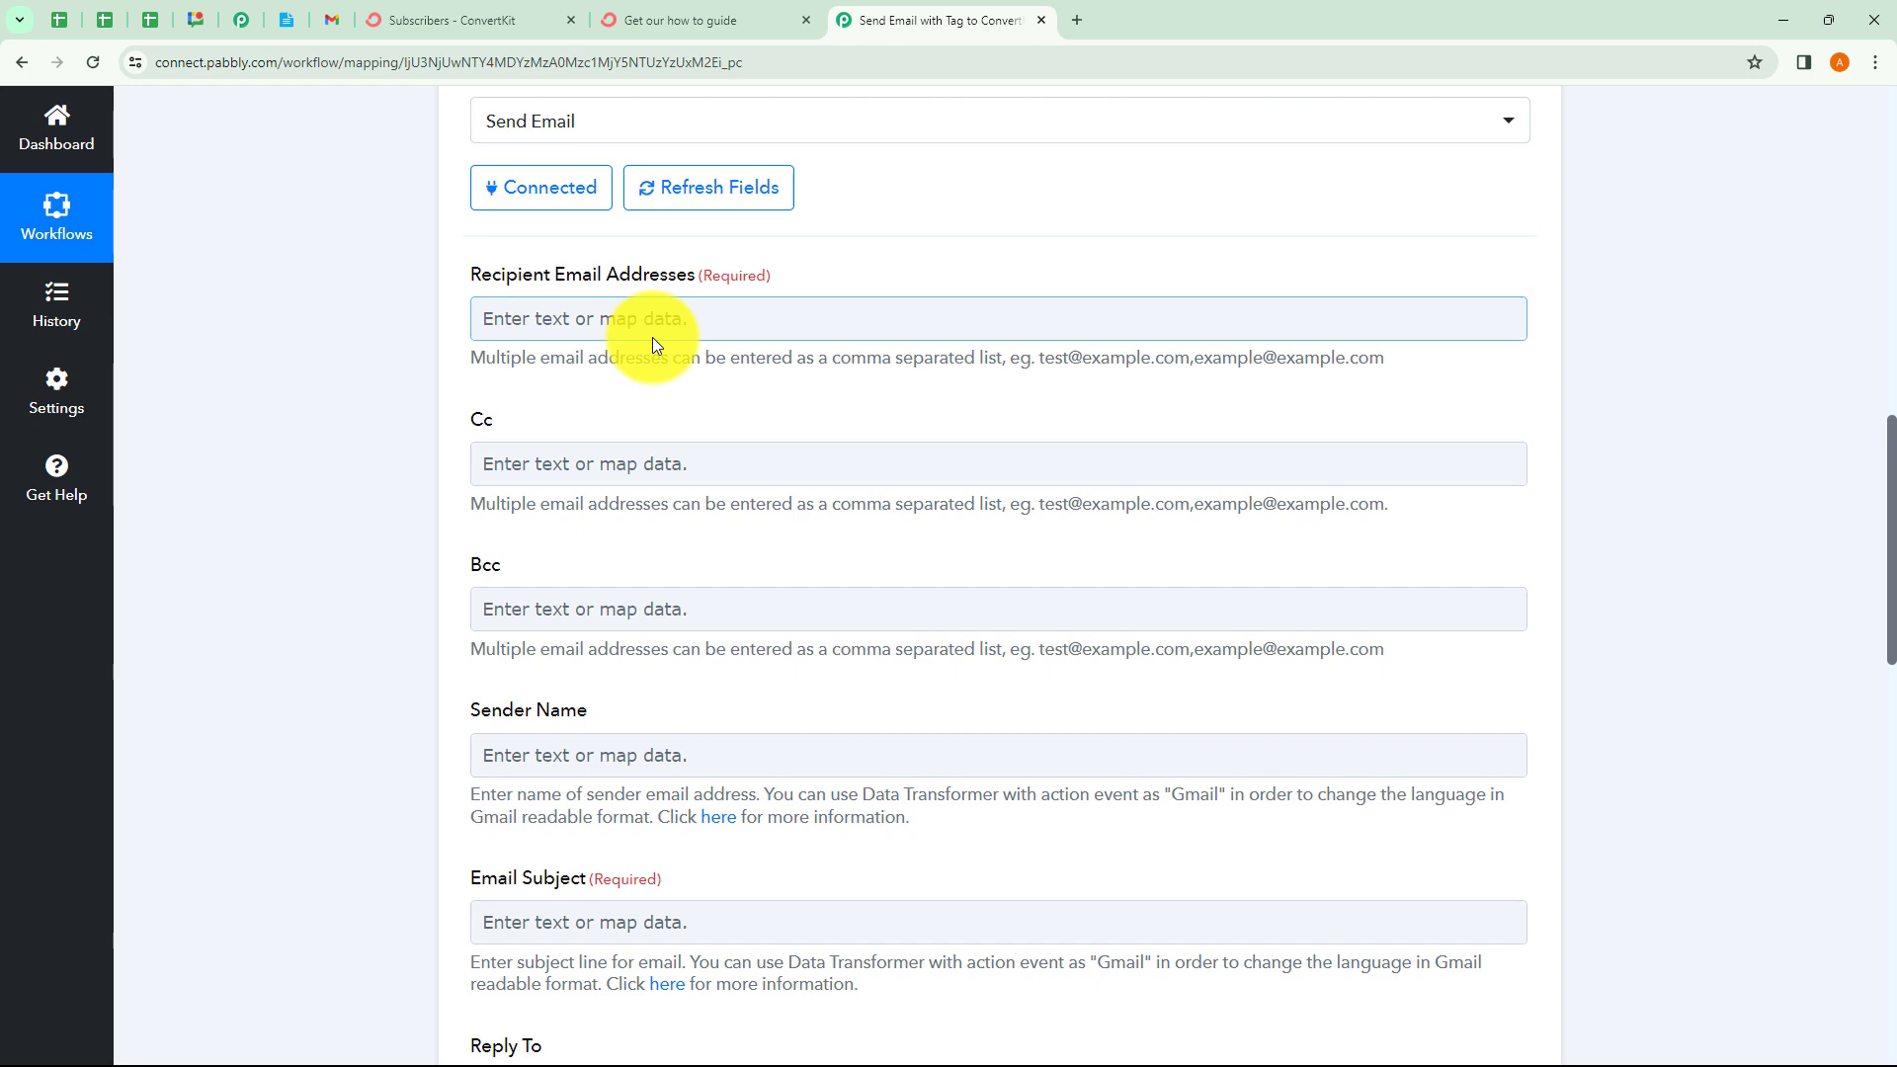
{"action": "scroll", "coordinate": [566, 798], "scroll_direction": "down", "scroll_amount": 5}
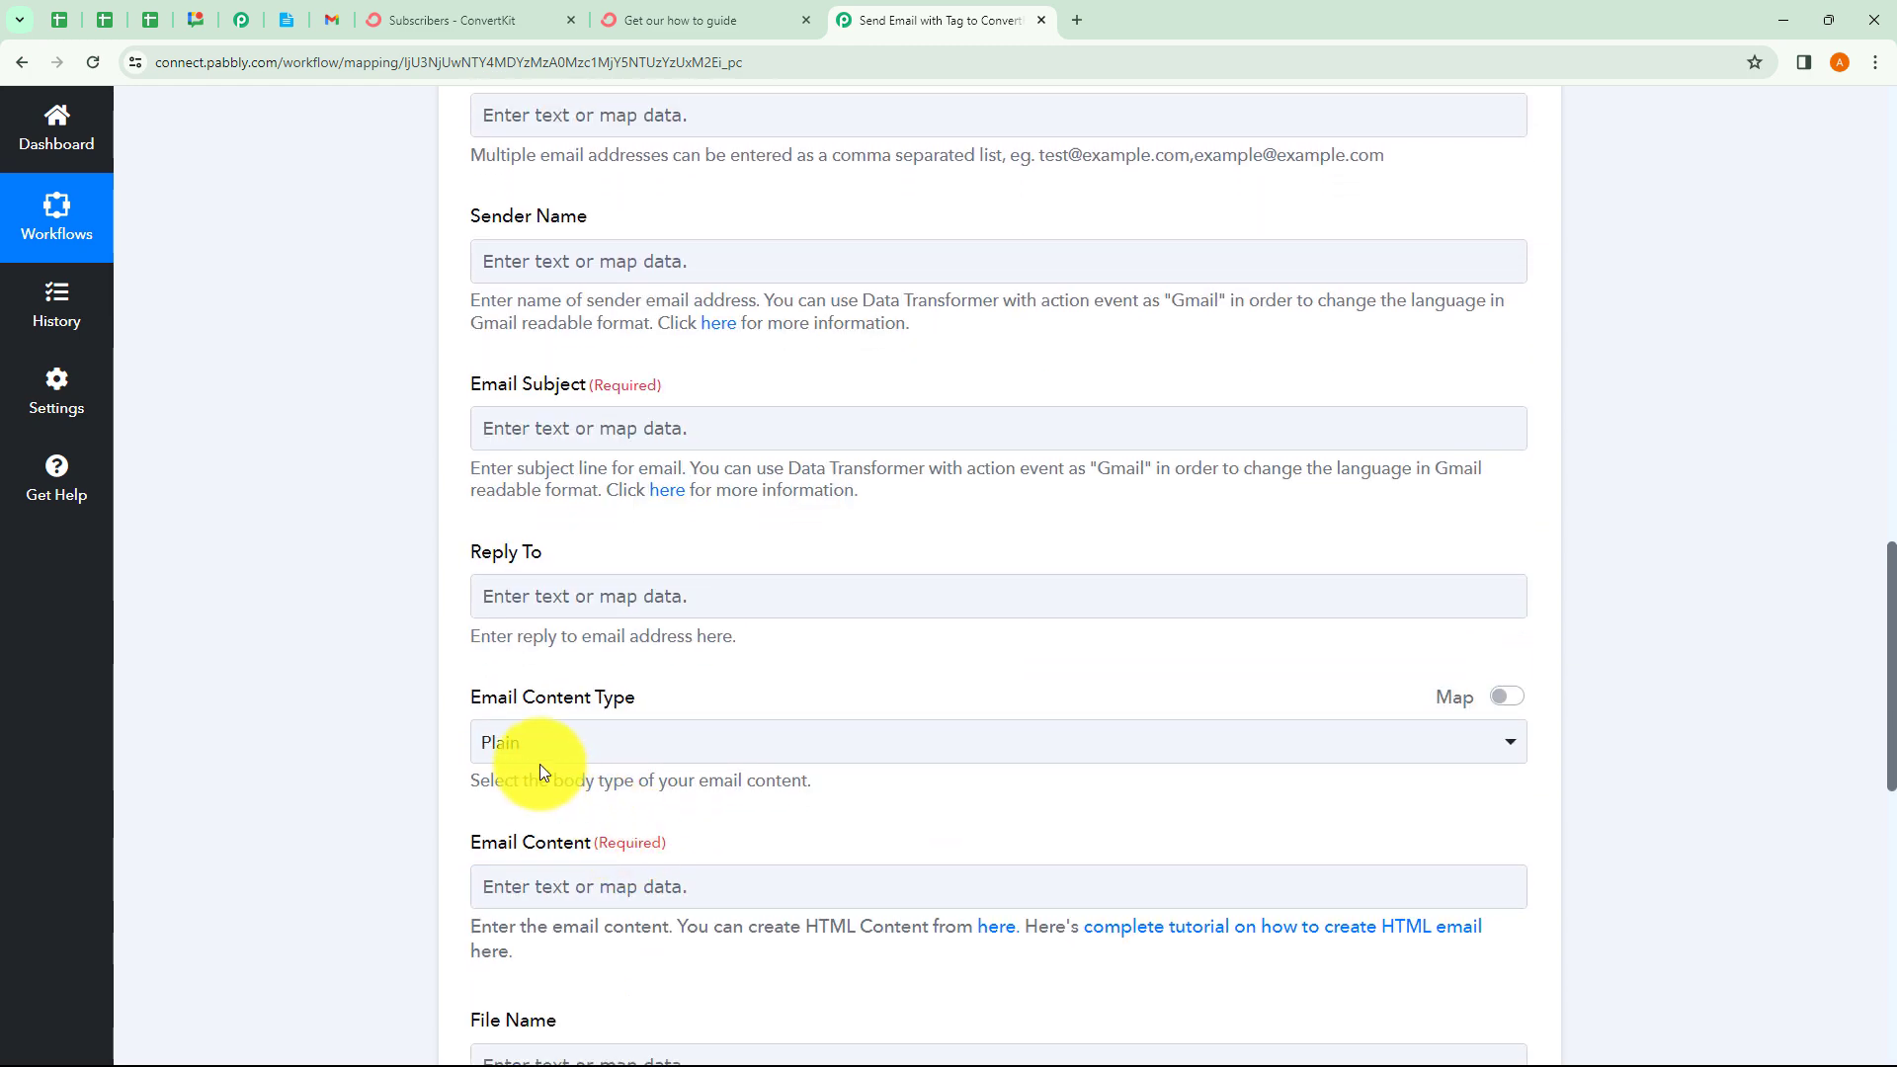
{"action": "scroll", "coordinate": [642, 889], "scroll_direction": "down", "scroll_amount": 2}
{"action": "scroll", "coordinate": [786, 785], "scroll_direction": "up", "scroll_amount": 9}
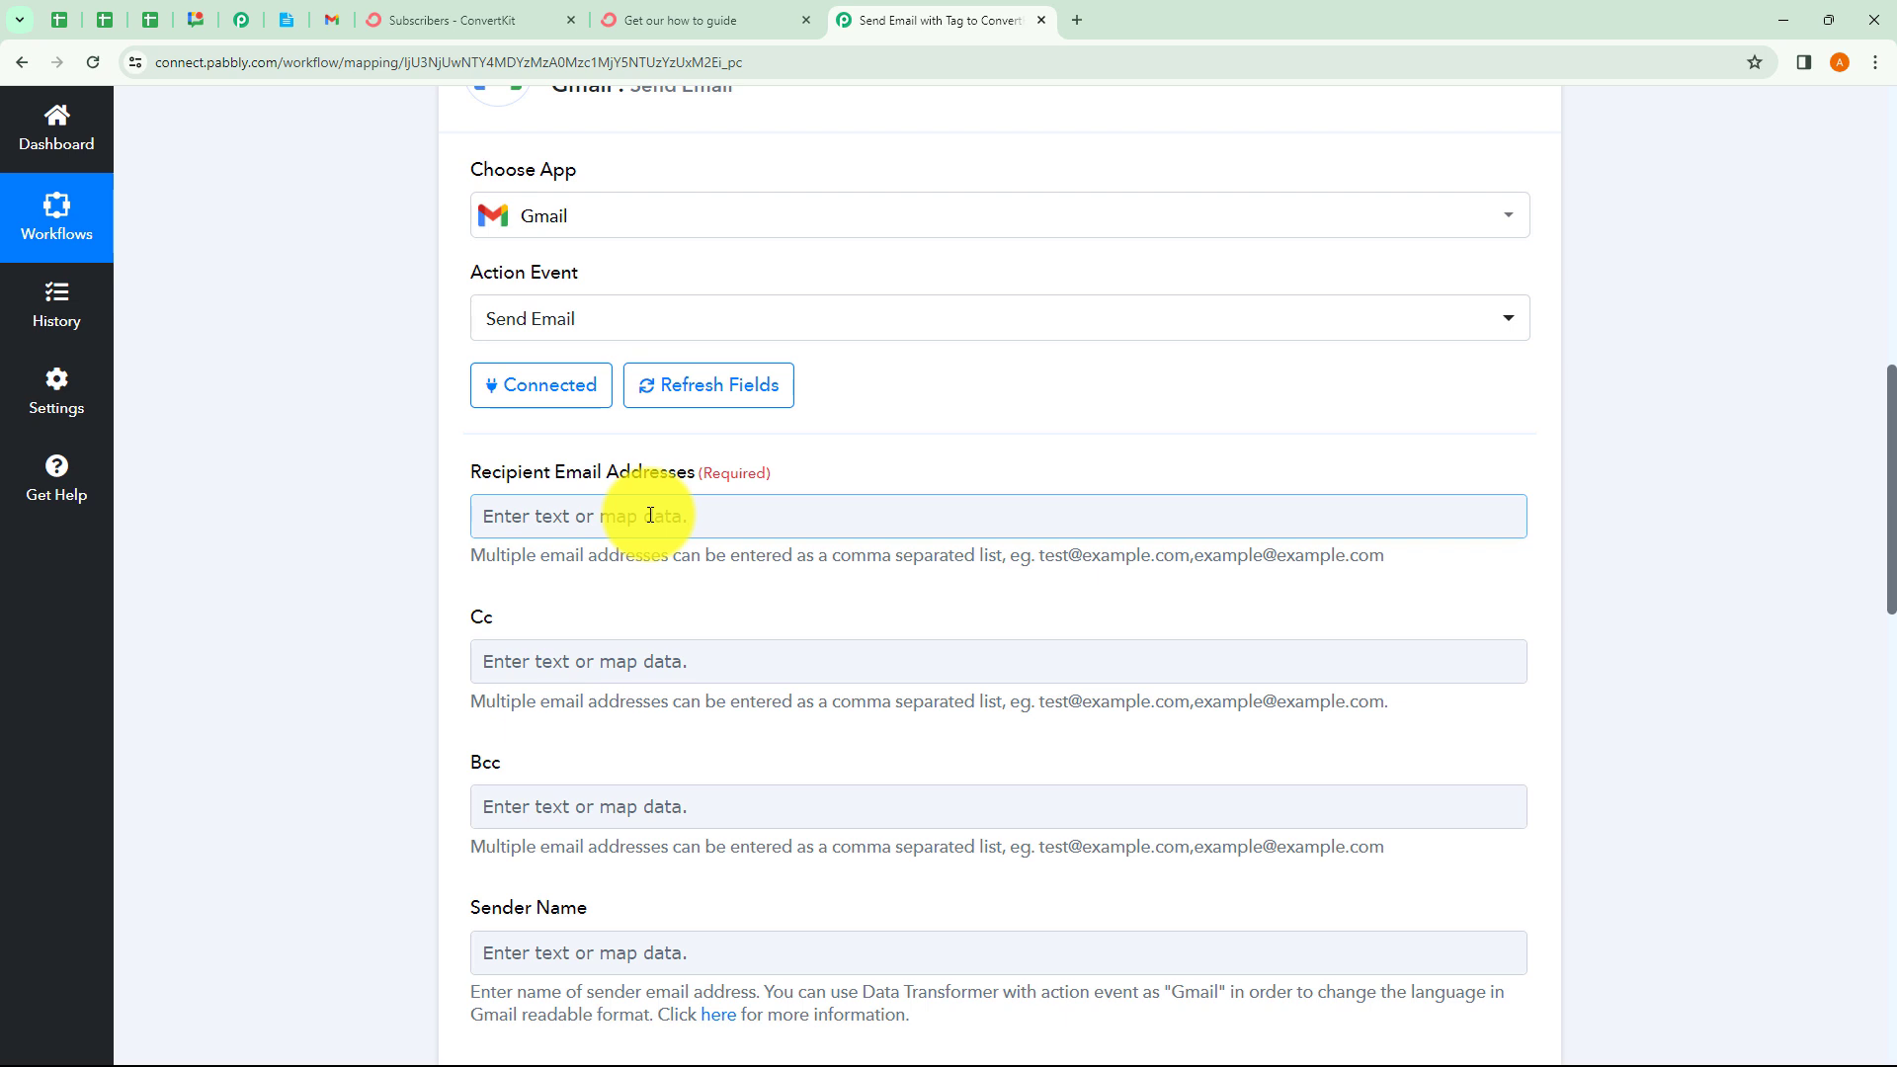
{"action": "left_click", "coordinate": [649, 516]}
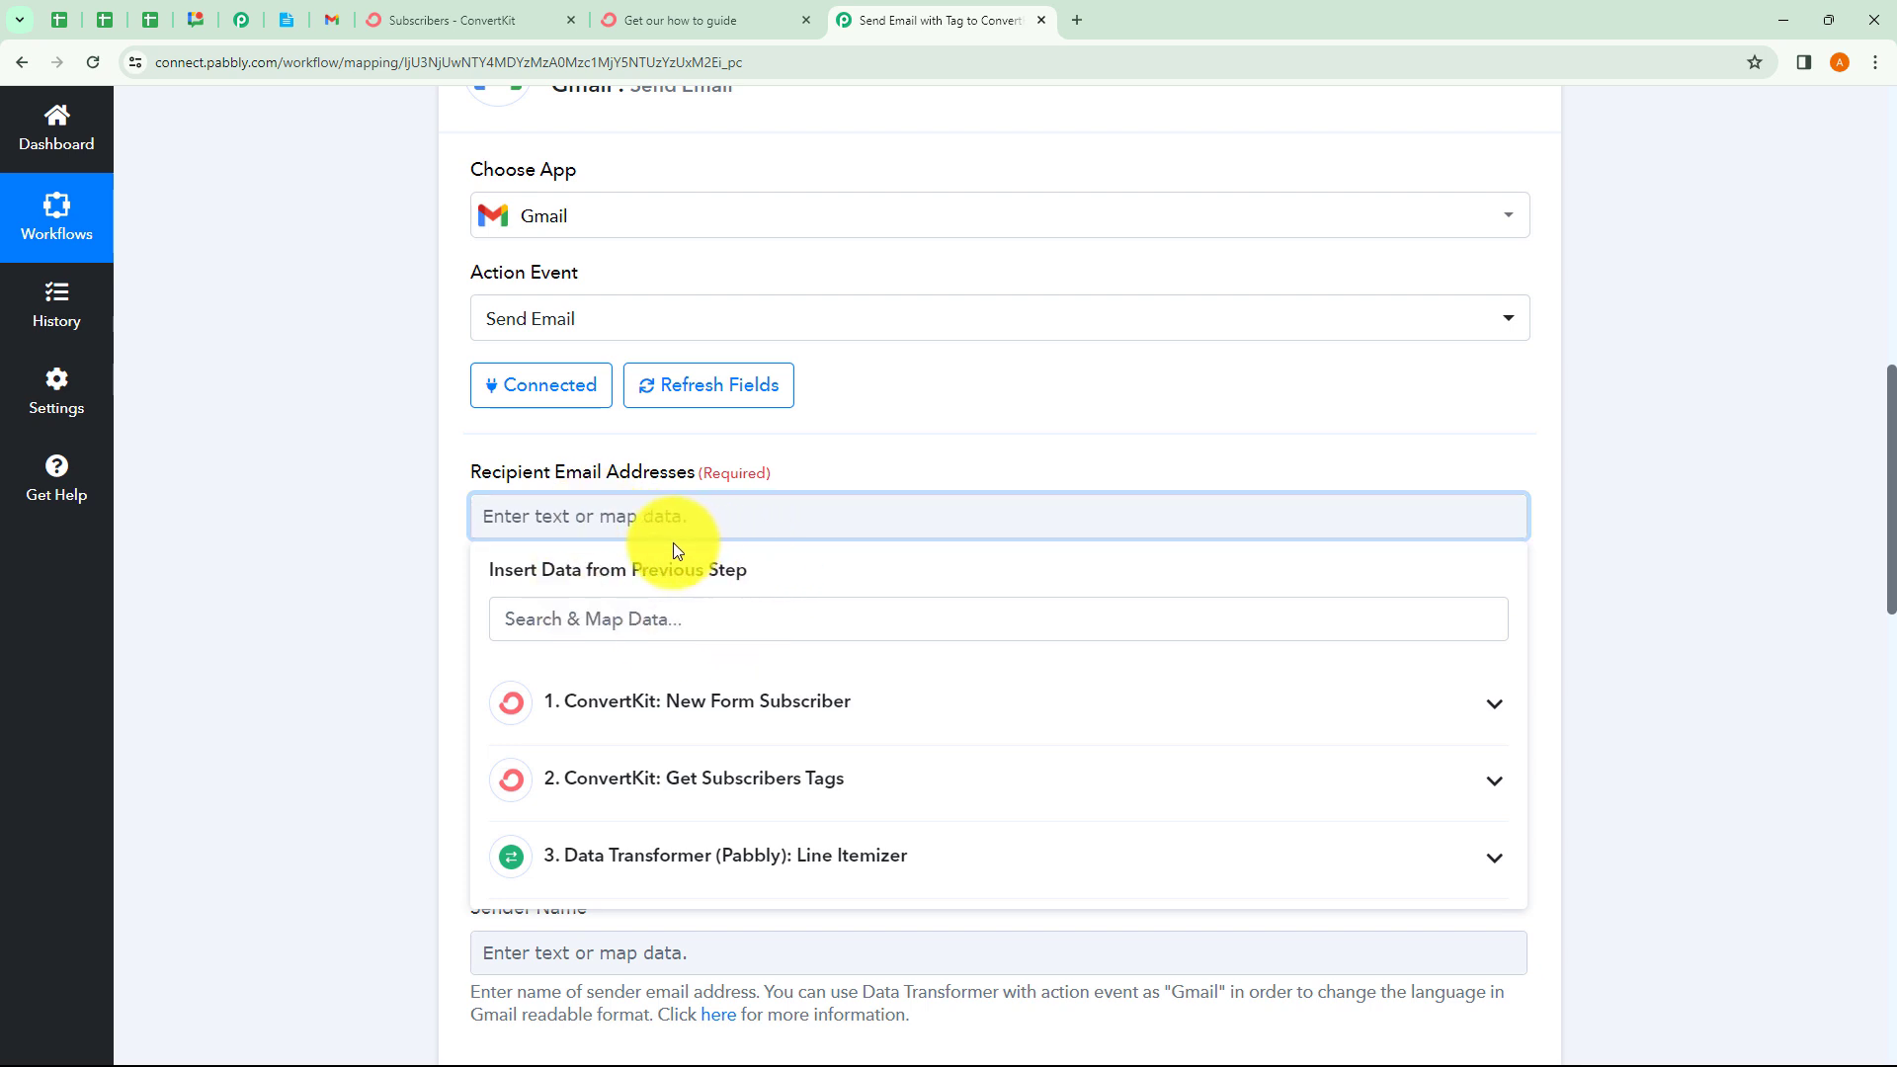
{"action": "left_click", "coordinate": [657, 702]}
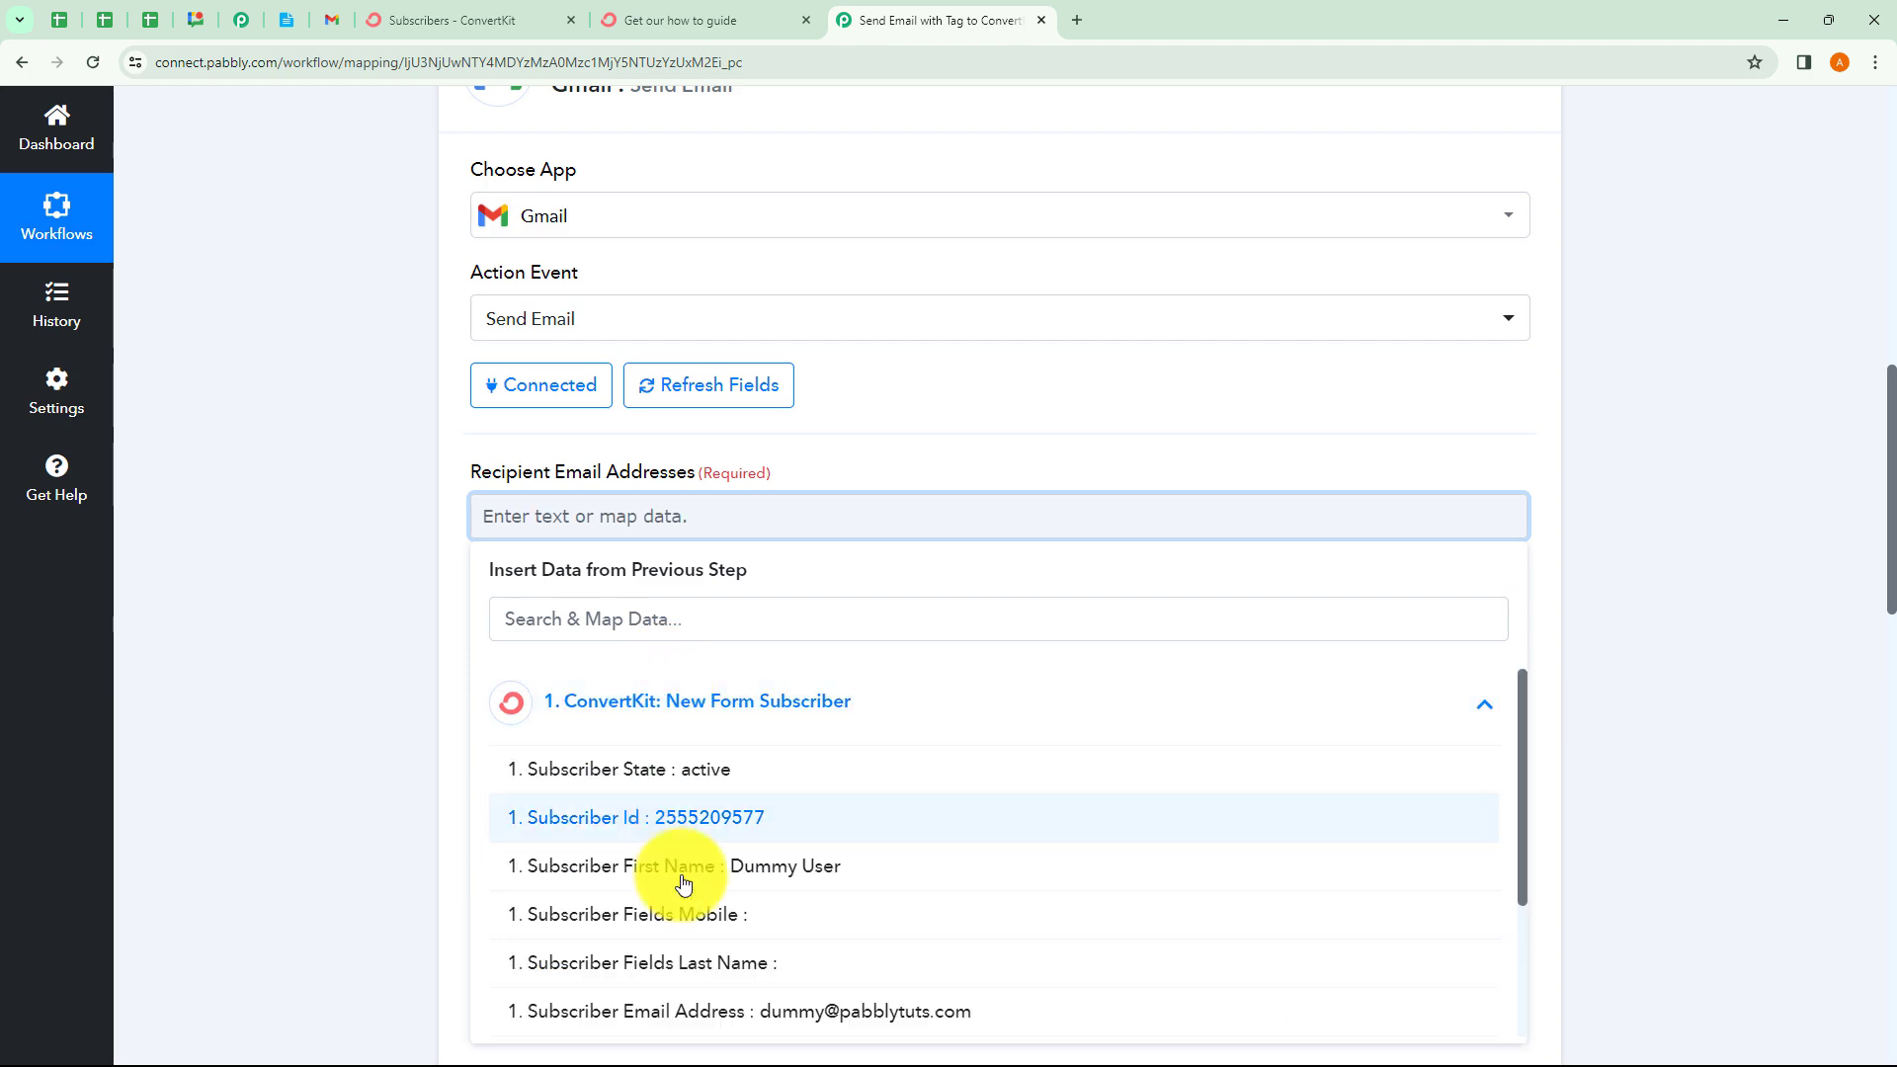
{"action": "left_click", "coordinate": [798, 1010]}
{"action": "left_click", "coordinate": [388, 546]}
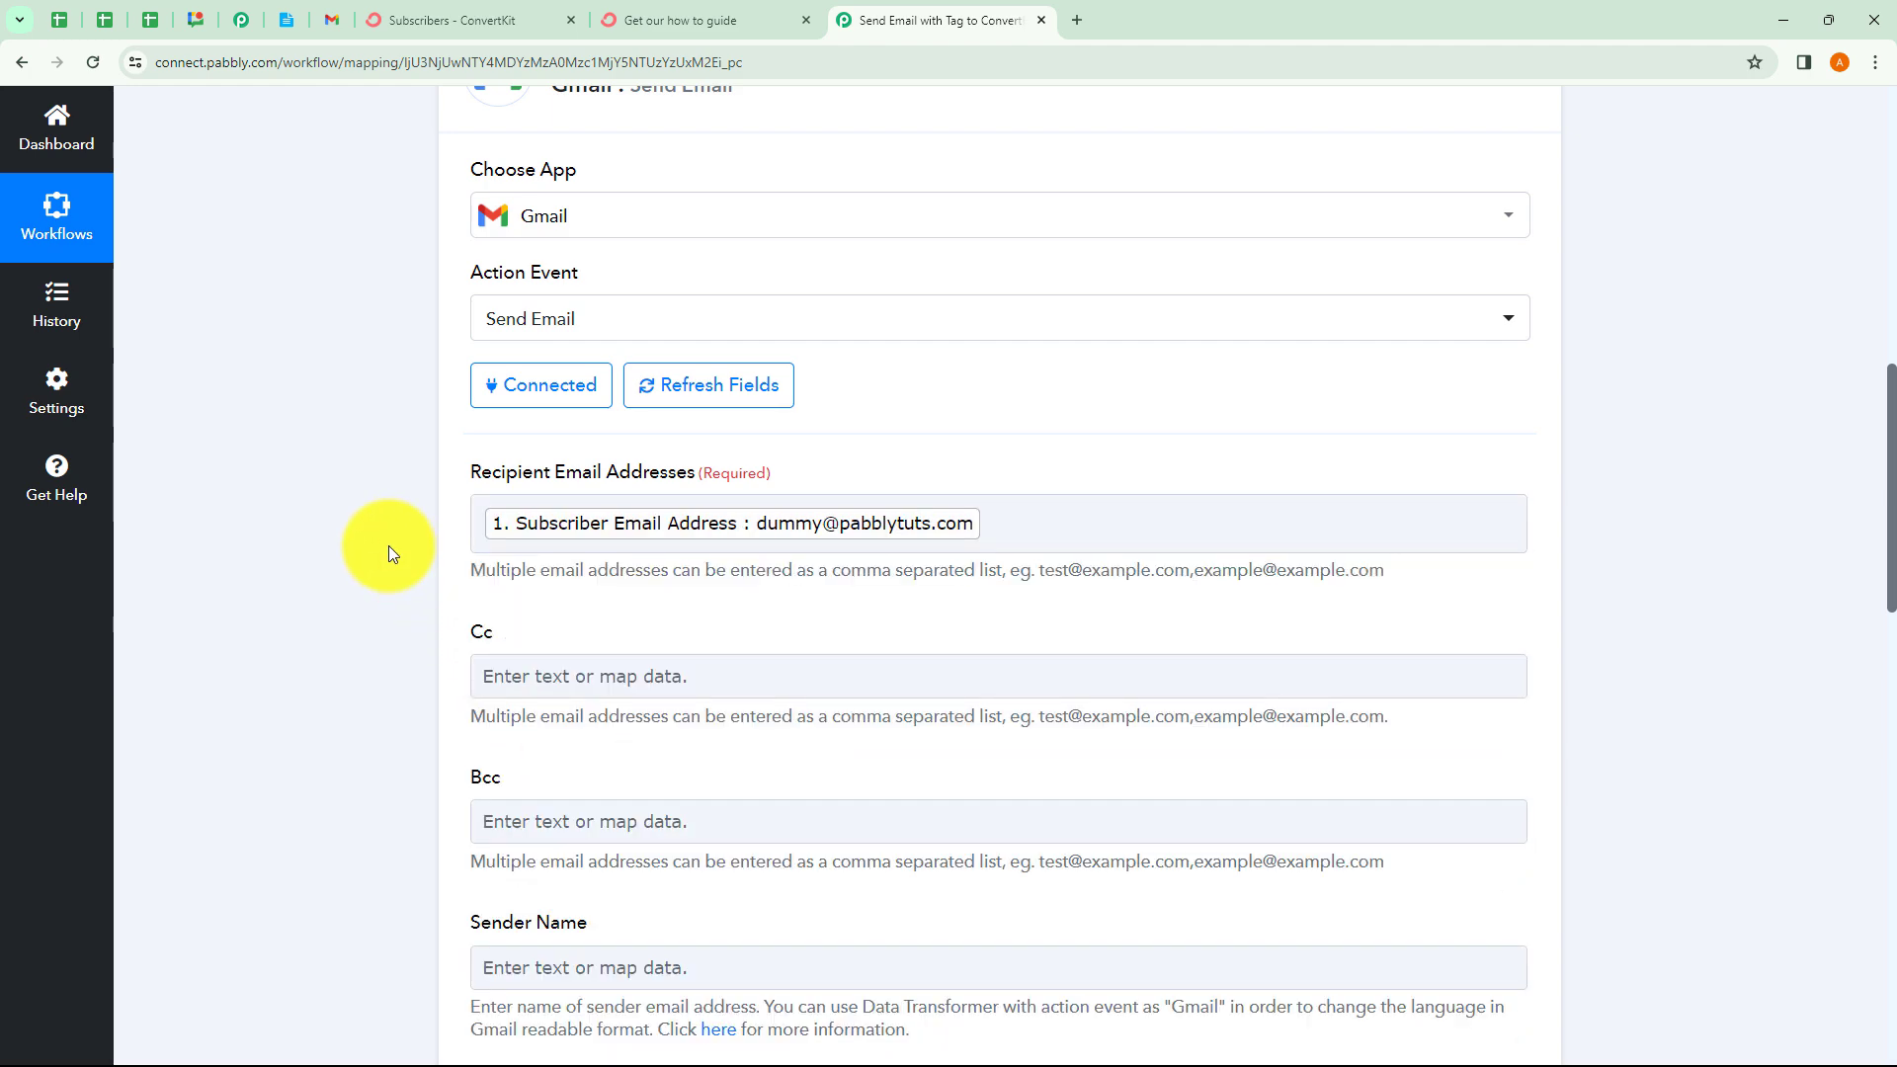
Leave Cc and Bcc empty and set the Sender Name to Pabbly
{"action": "scroll", "coordinate": [389, 546], "scroll_direction": "down", "scroll_amount": 2}
{"action": "scroll", "coordinate": [388, 545], "scroll_direction": "down", "scroll_amount": 1}
{"action": "left_click", "coordinate": [591, 543]}
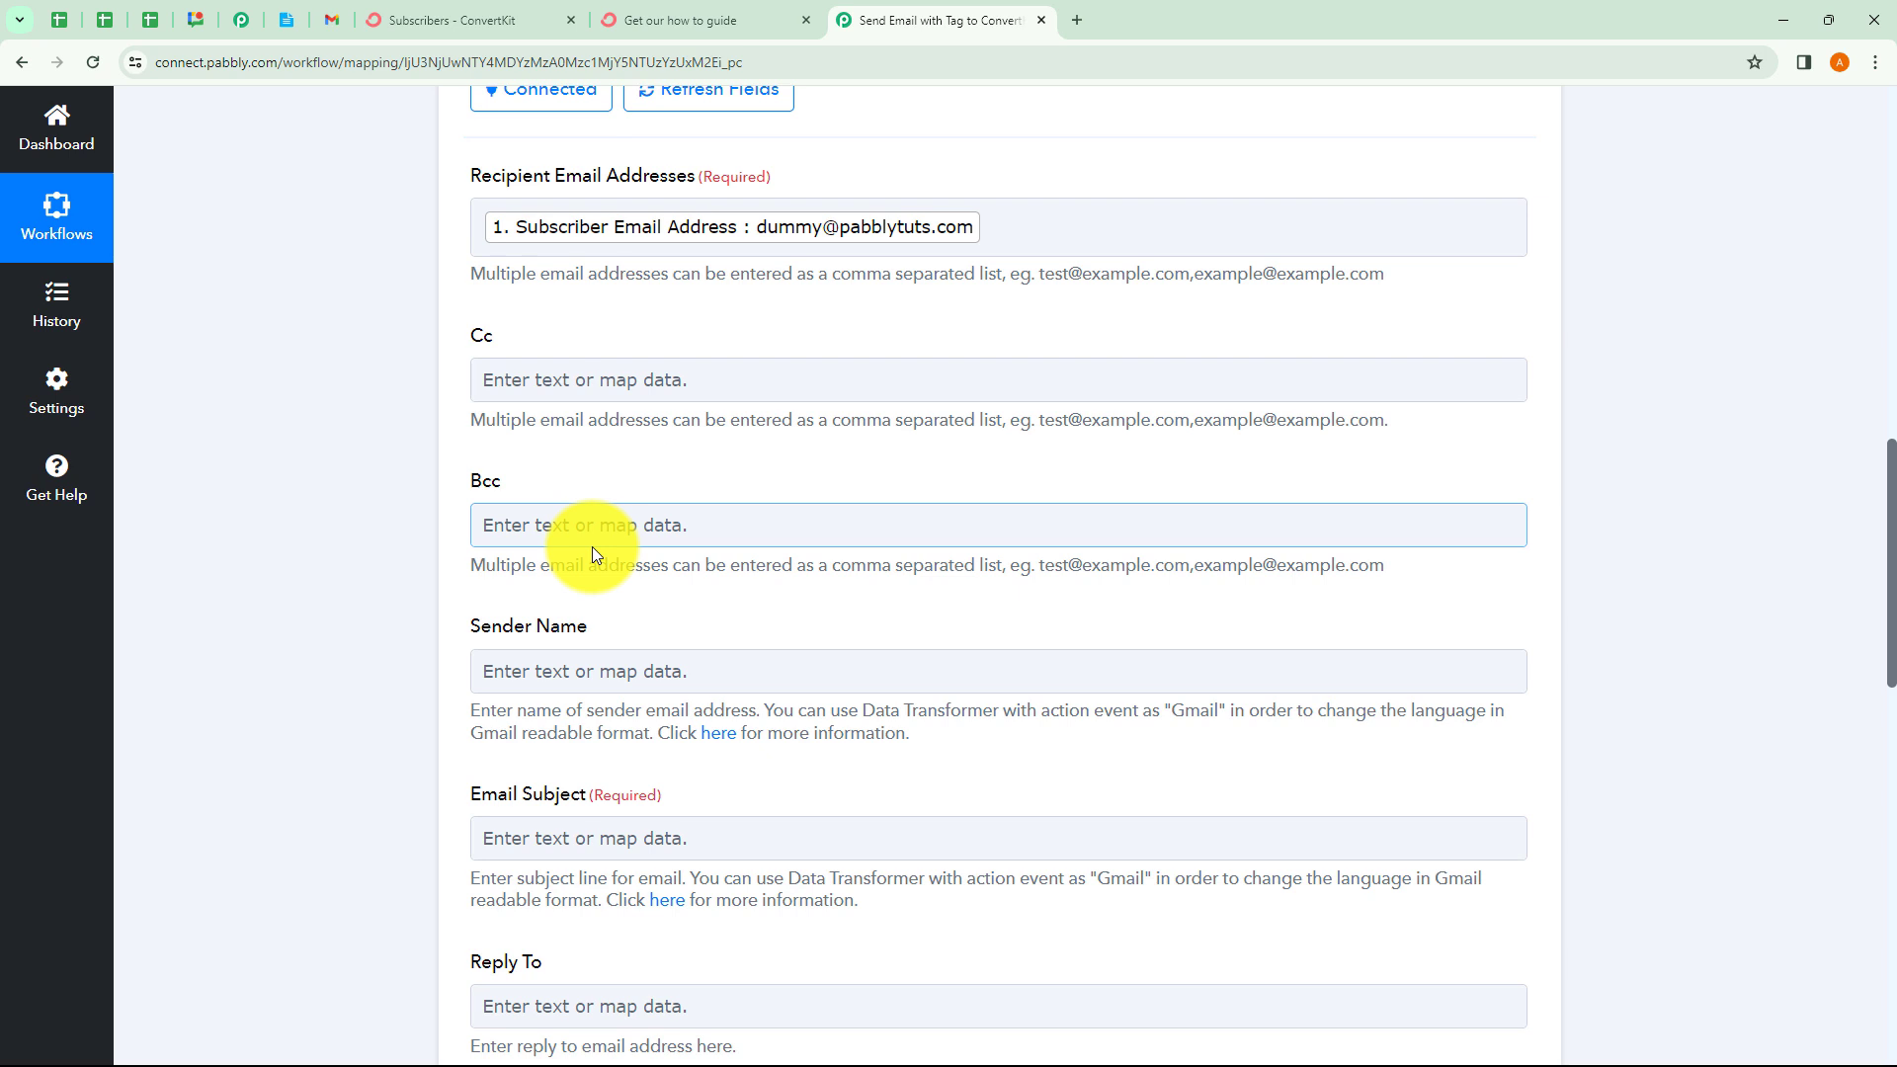
{"action": "scroll", "coordinate": [591, 548], "scroll_direction": "down", "scroll_amount": 1}
{"action": "left_click", "coordinate": [560, 570]}
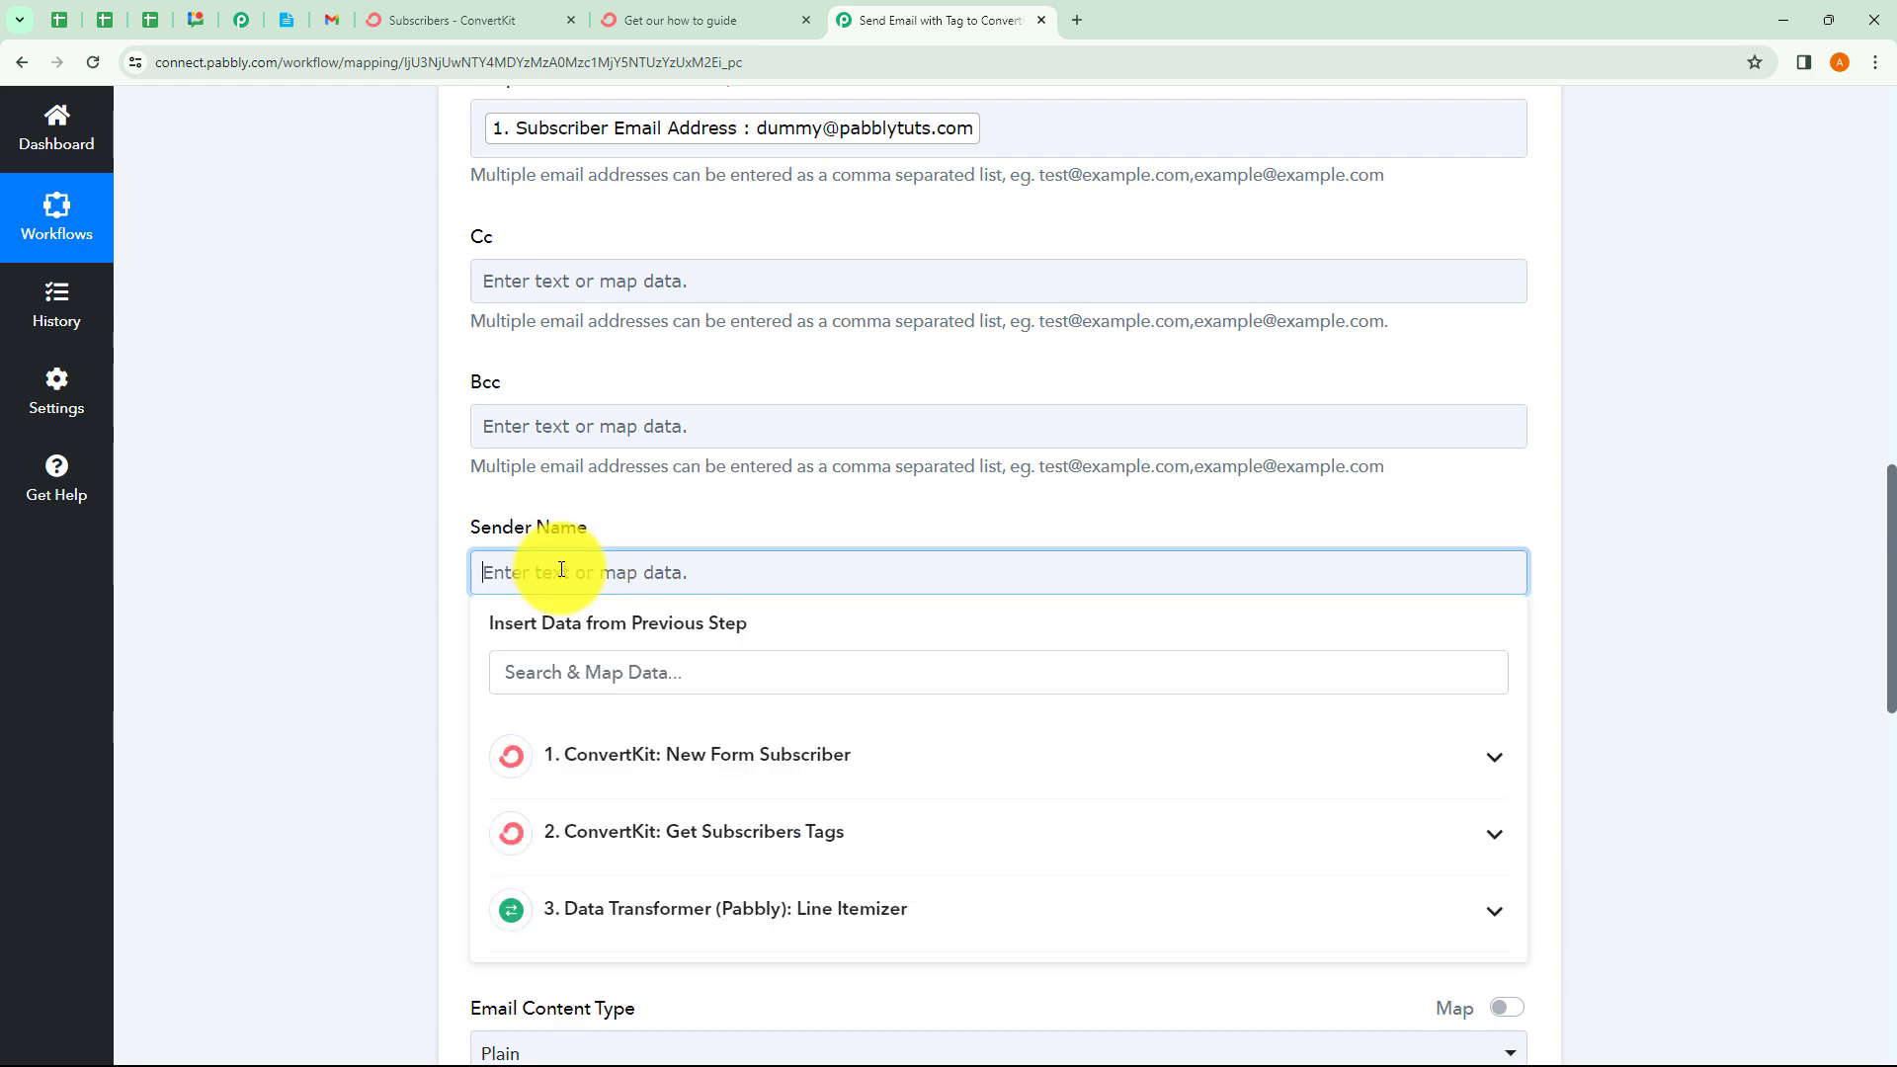
{"action": "type", "text": "Pabbly"}
{"action": "left_click", "coordinate": [388, 559]}
Copy the subject text "Response Received" from the Online Notepad draft and paste it into the Gmail action's Email Subject in Pabbly Connect
{"action": "scroll", "coordinate": [388, 560], "scroll_direction": "down", "scroll_amount": 3}
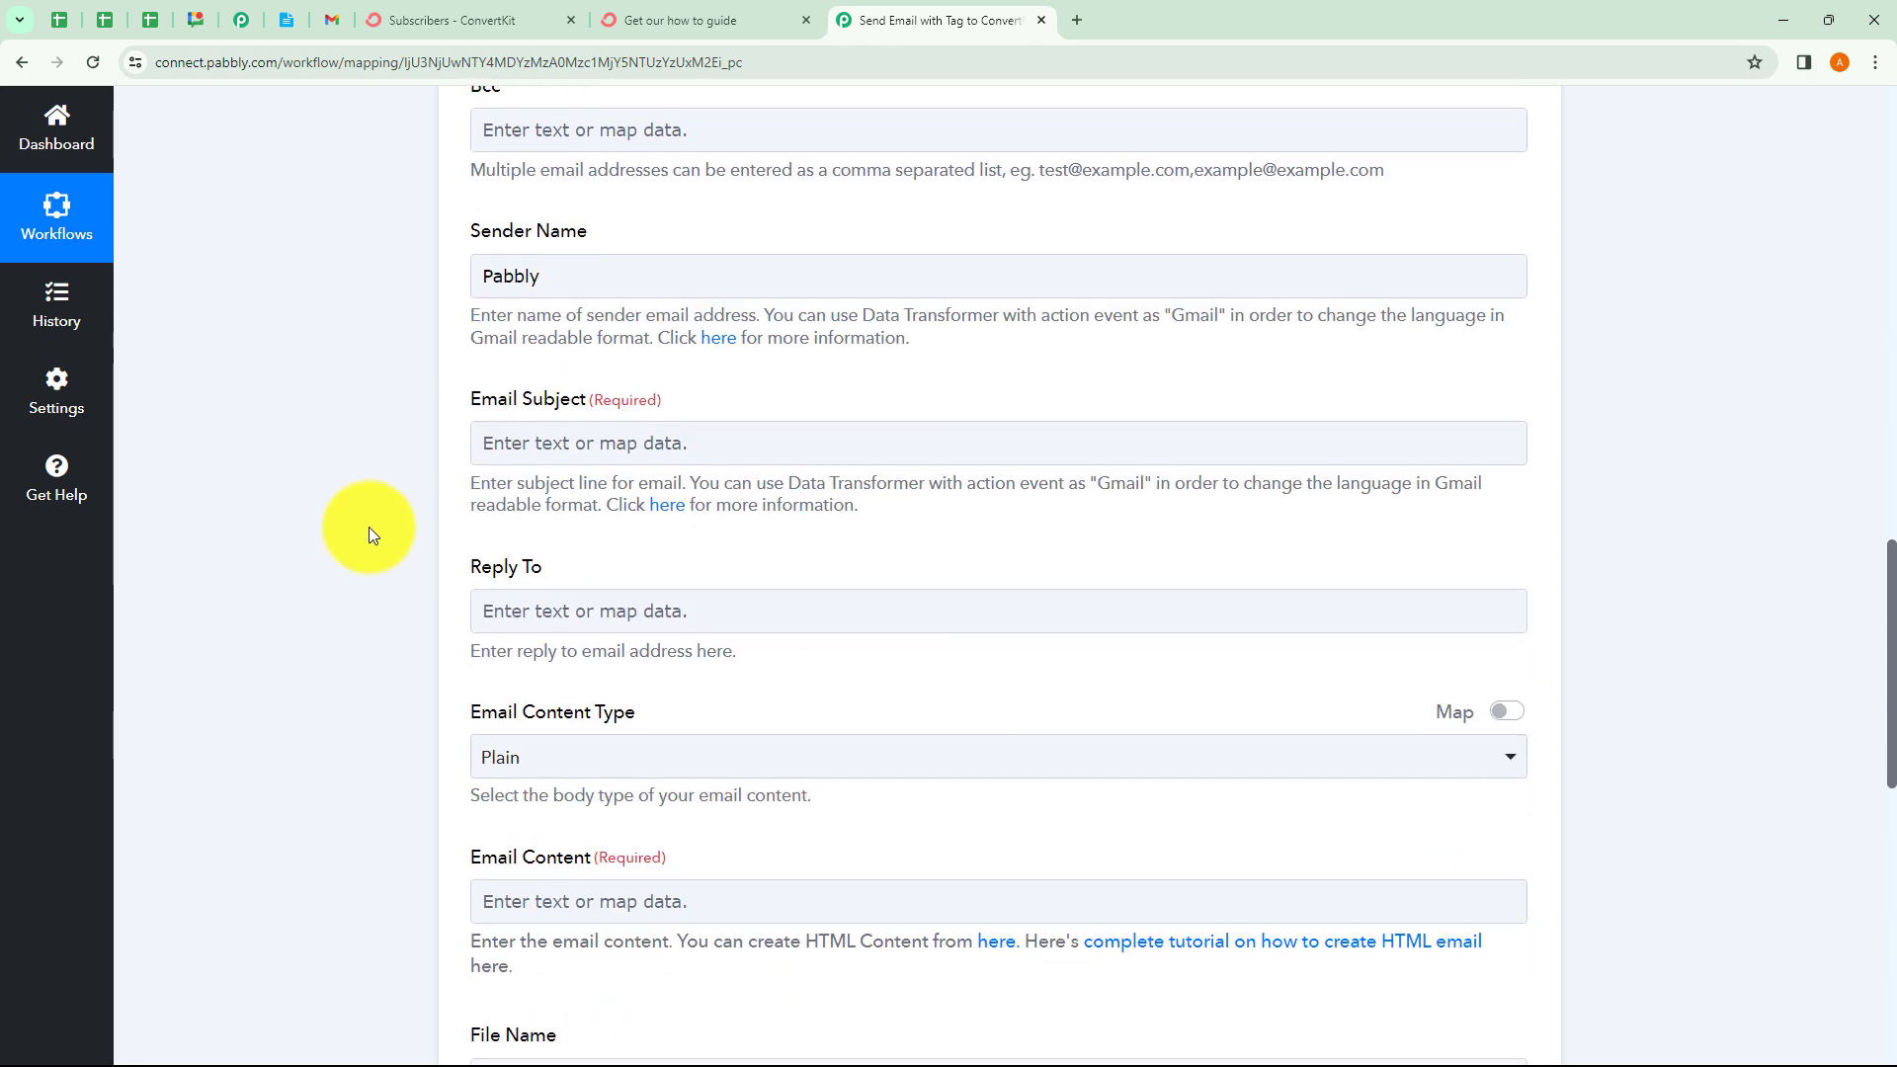
{"action": "left_click", "coordinate": [496, 449]}
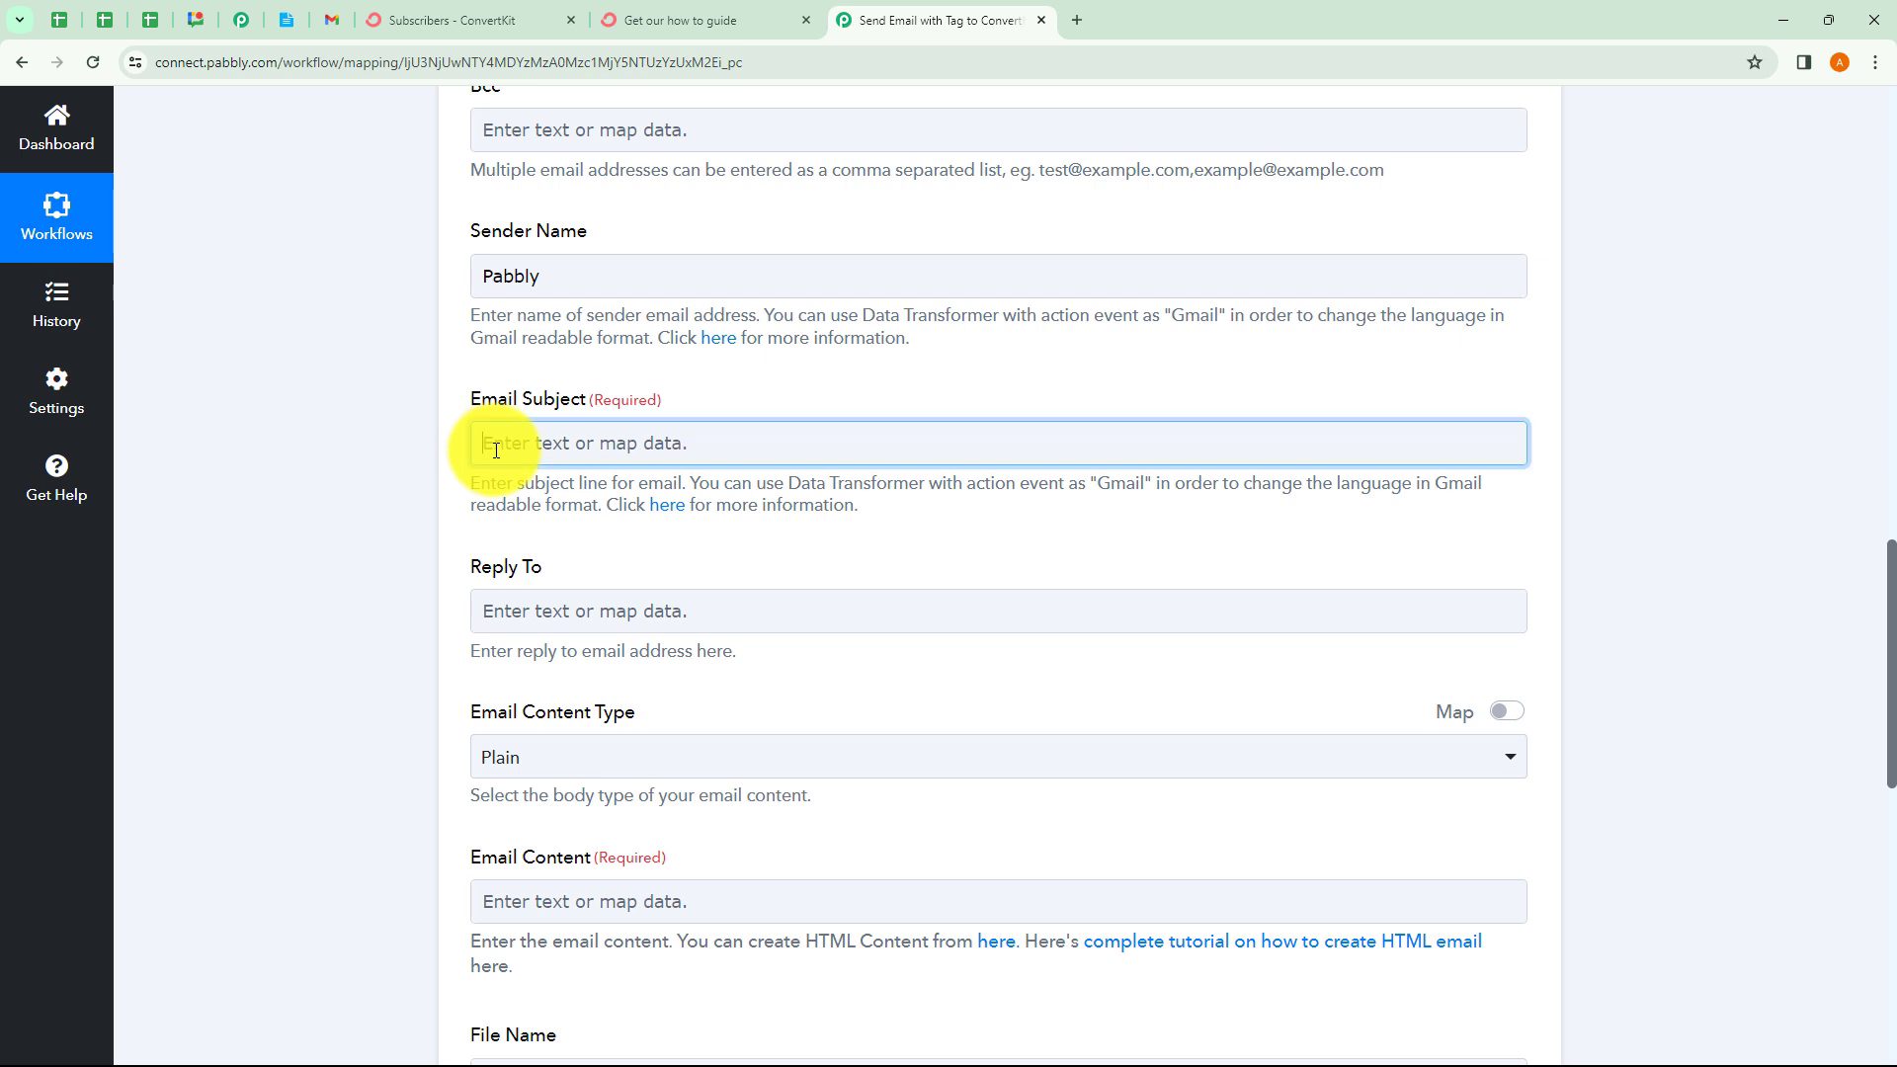
{"action": "left_click", "coordinate": [411, 424]}
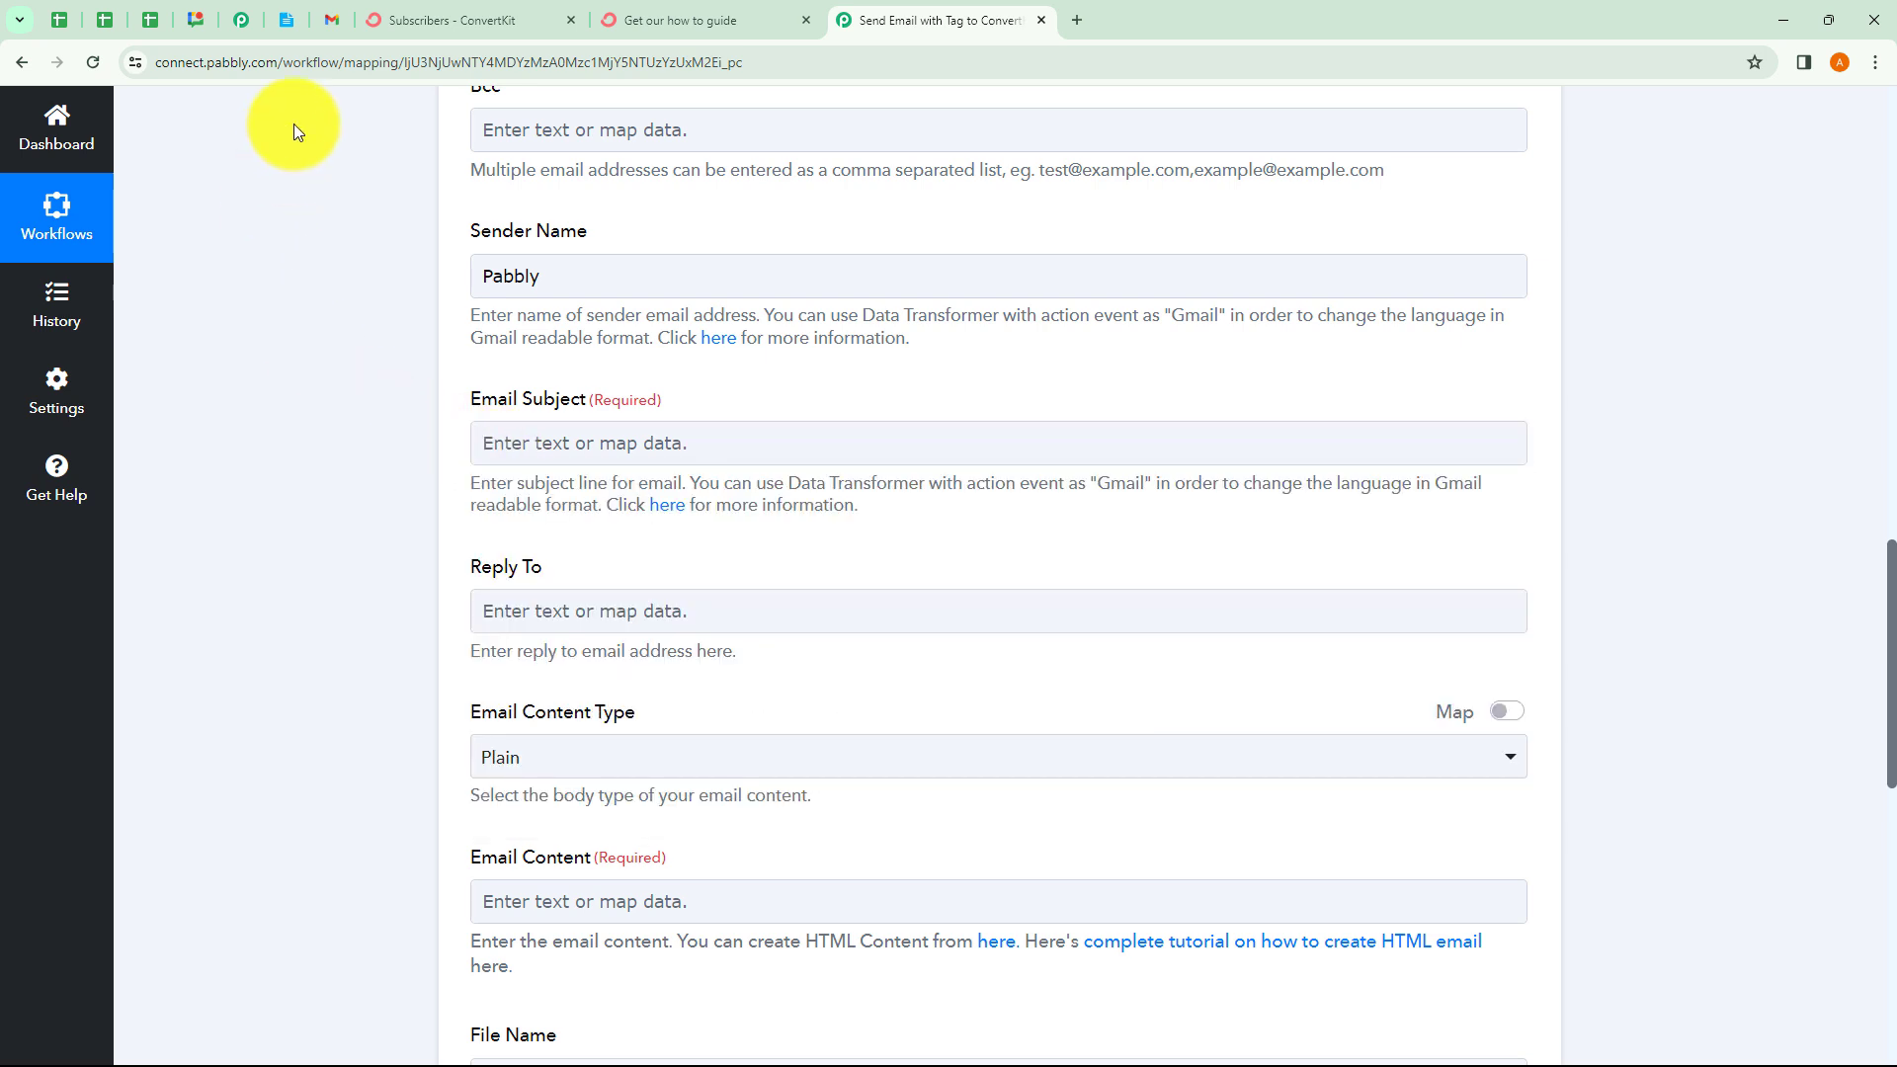
{"action": "left_click", "coordinate": [289, 21]}
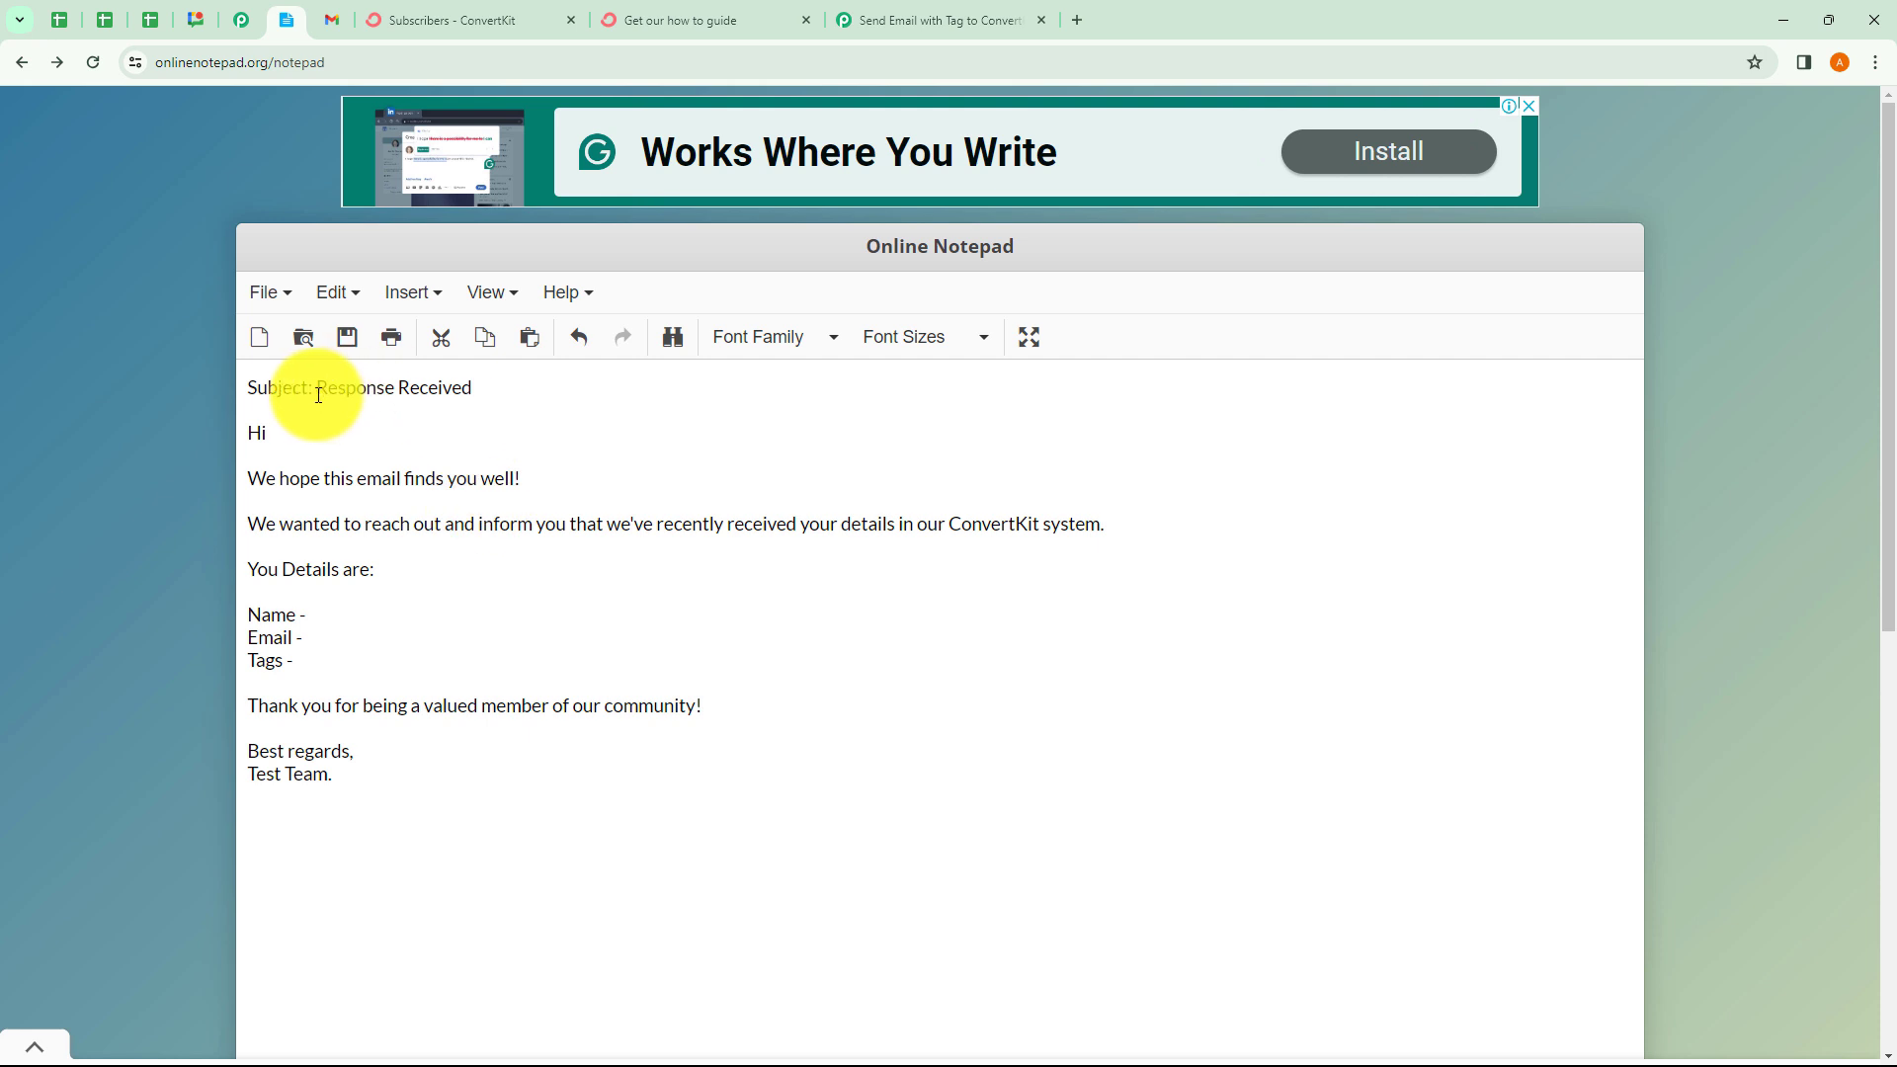
{"action": "left_click_drag", "start_coordinate": [318, 395], "coordinate": [479, 401]}
{"action": "key", "text": "ctrl+c"}
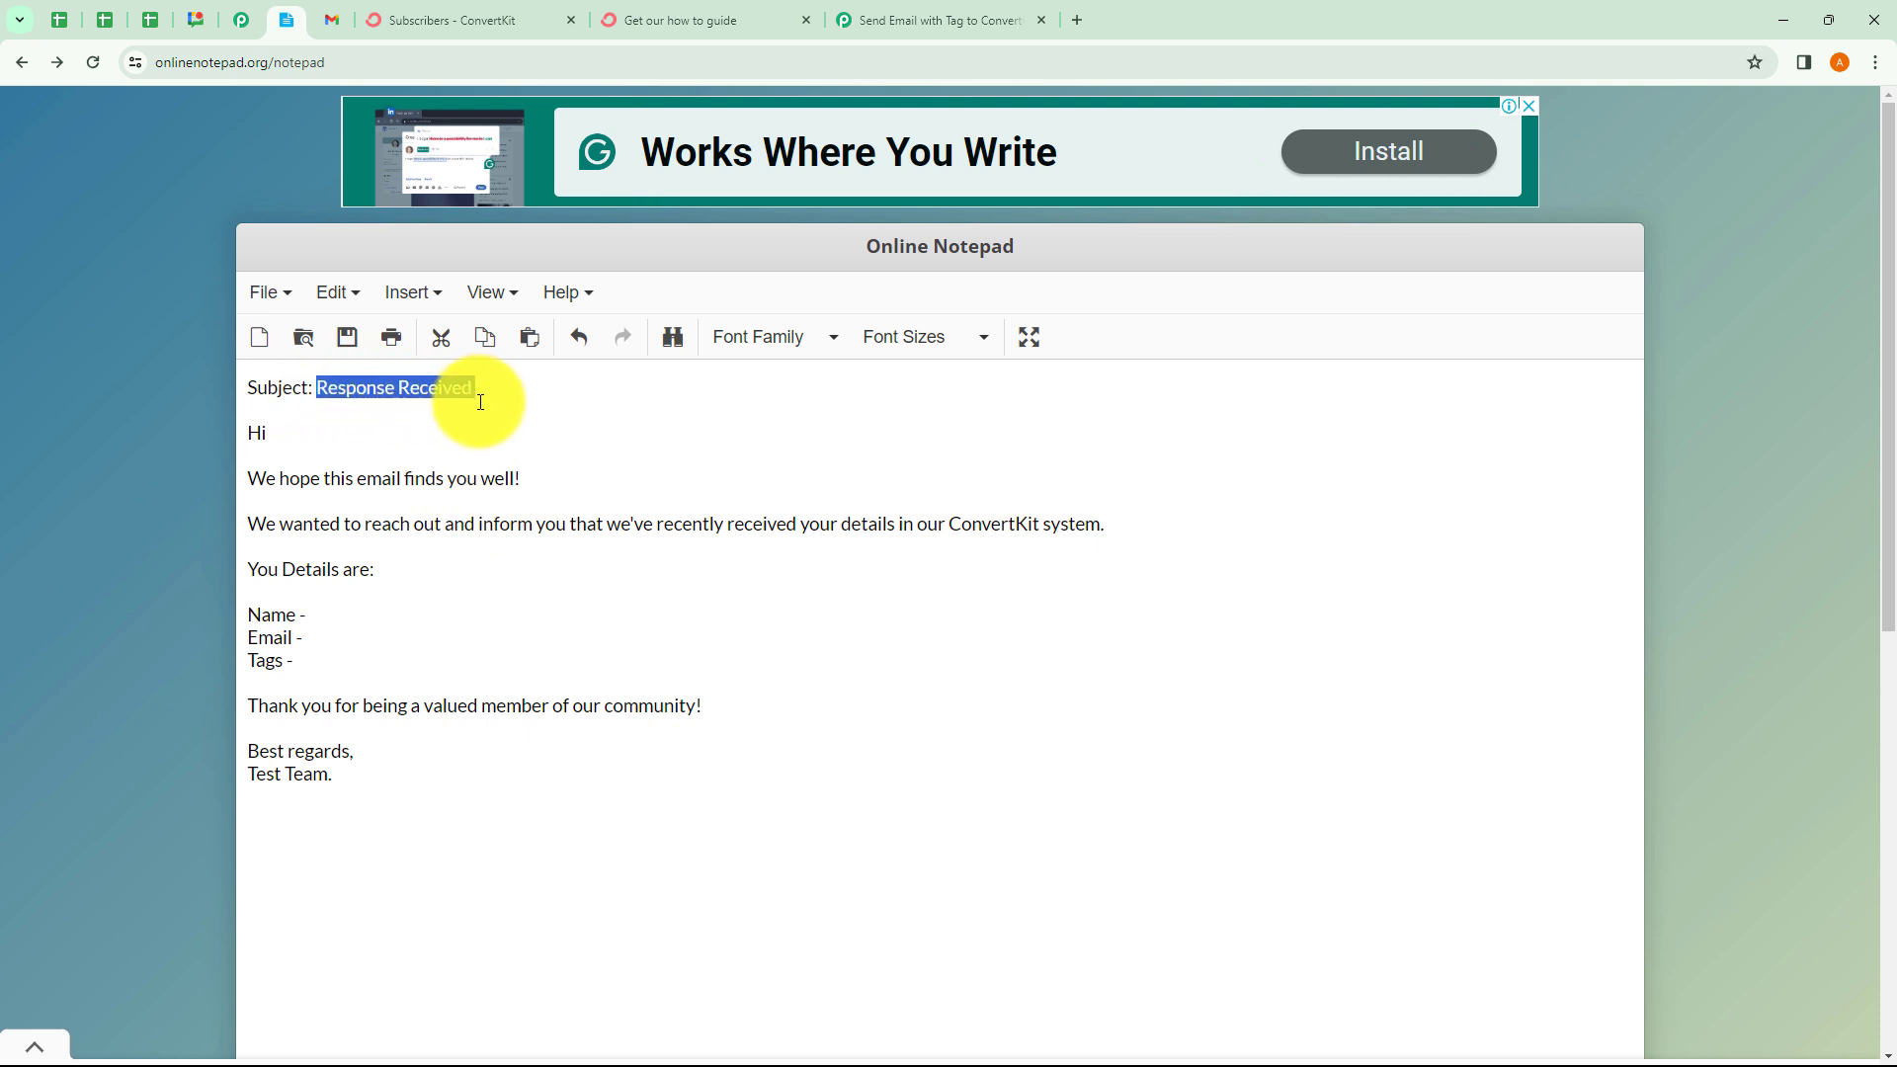
{"action": "left_click", "coordinate": [560, 431]}
{"action": "left_click", "coordinate": [887, 17]}
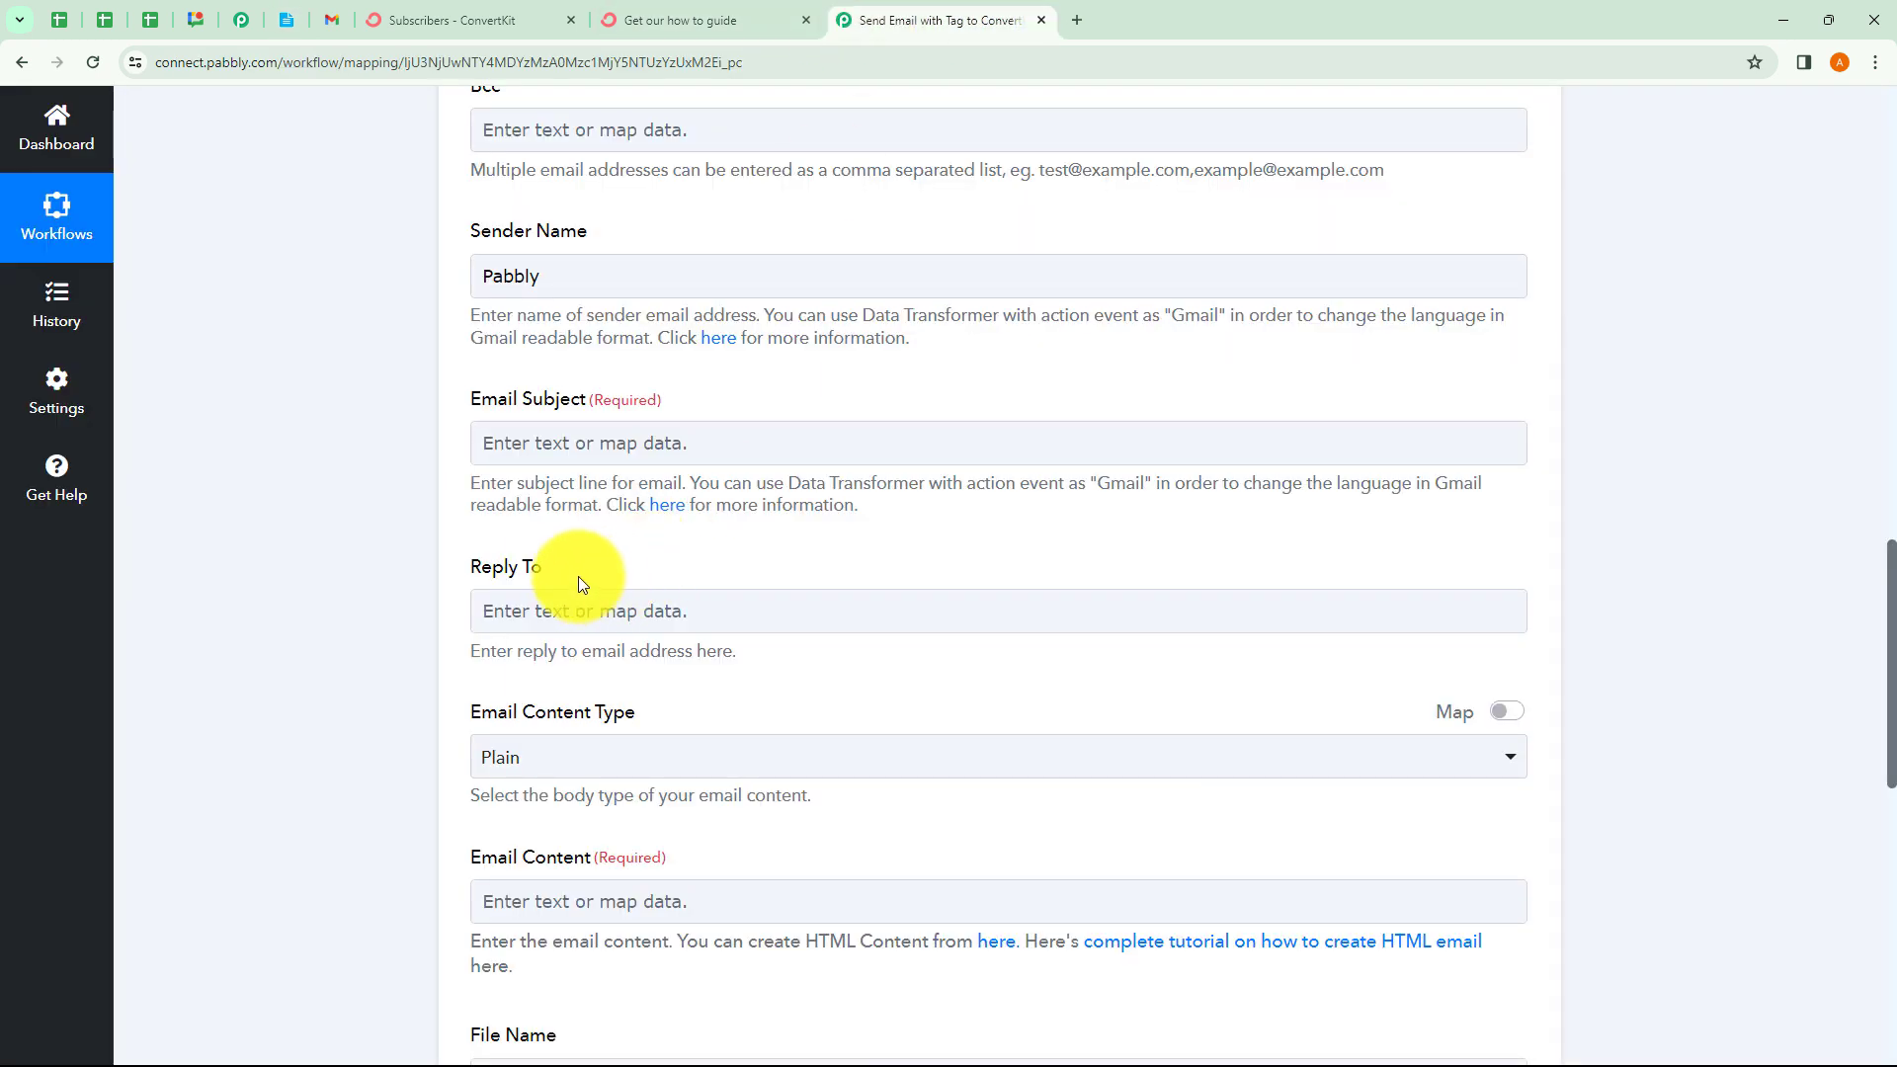
{"action": "left_click", "coordinate": [560, 442]}
{"action": "key", "text": "ctrl+v"}
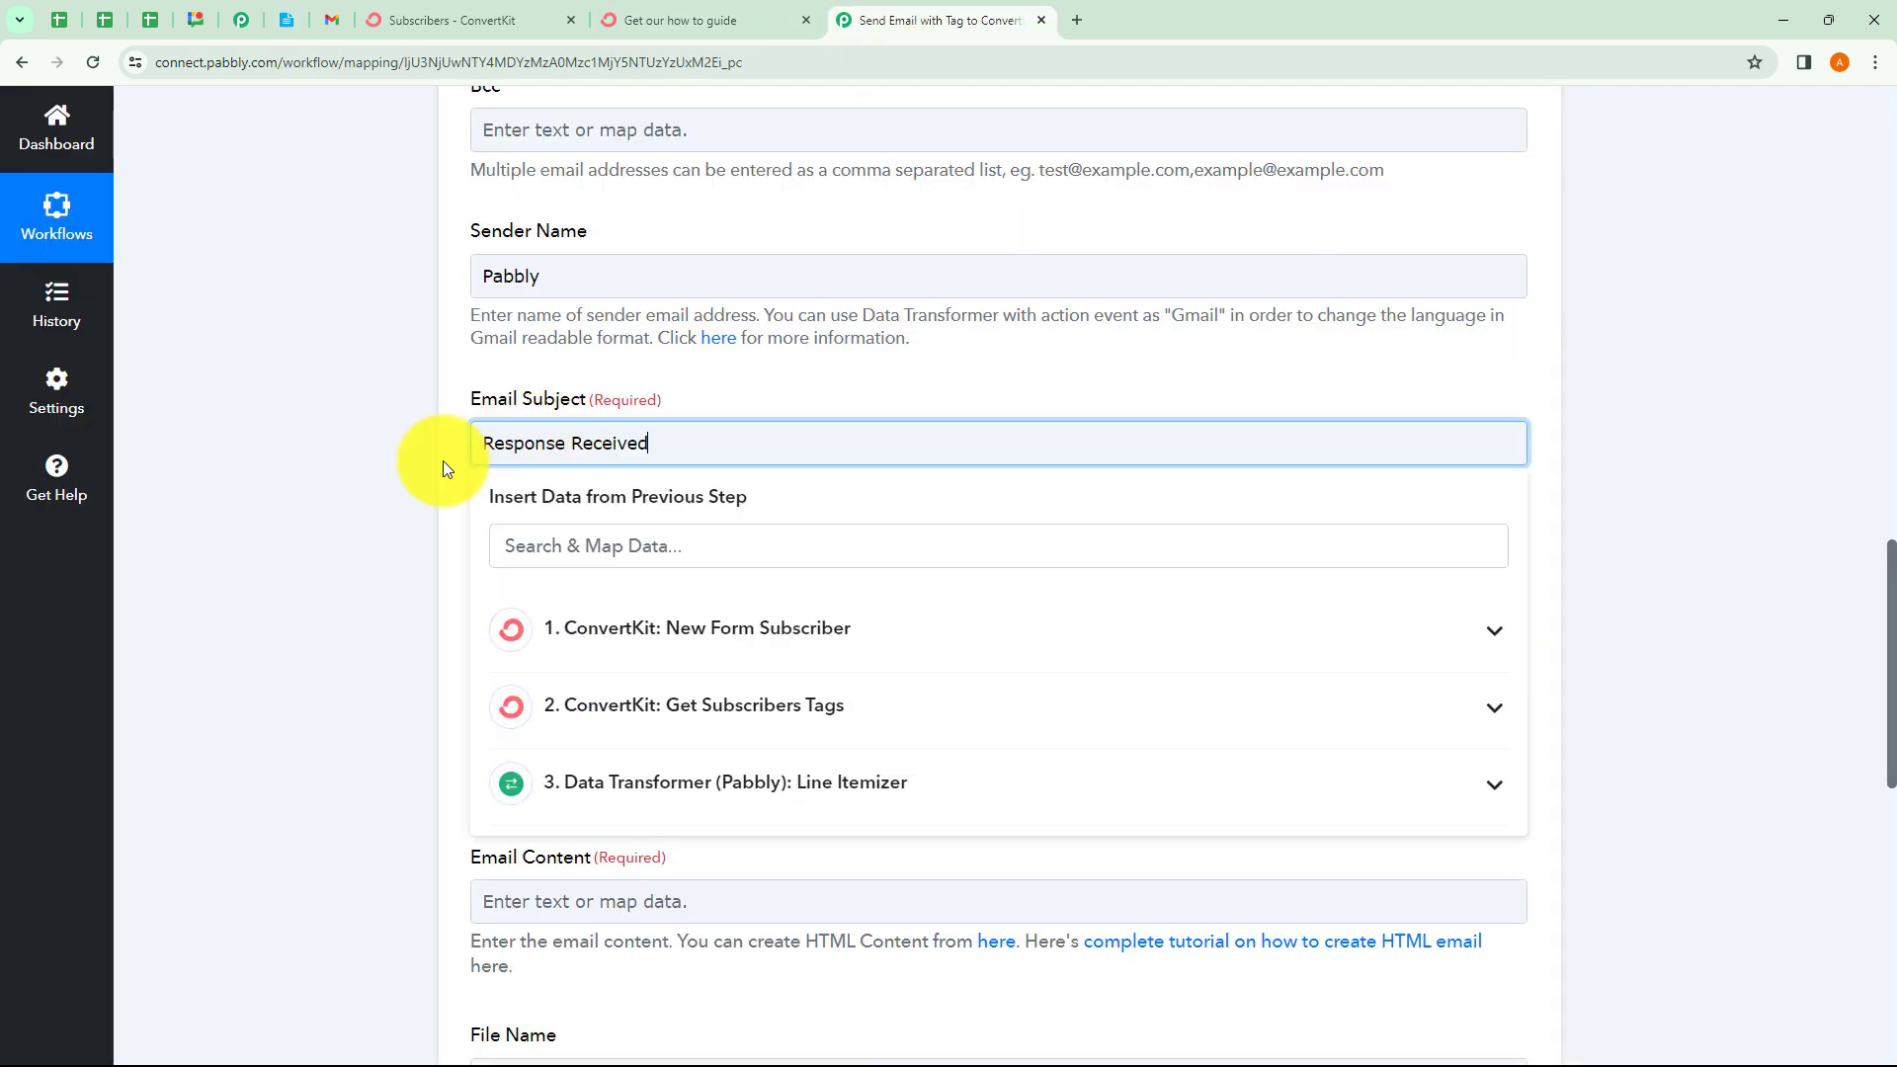
{"action": "left_click", "coordinate": [391, 478]}
Check the available Email Content Type options and keep Plain
{"action": "scroll", "coordinate": [391, 480], "scroll_direction": "down", "scroll_amount": 1}
{"action": "scroll", "coordinate": [392, 476], "scroll_direction": "down", "scroll_amount": 1}
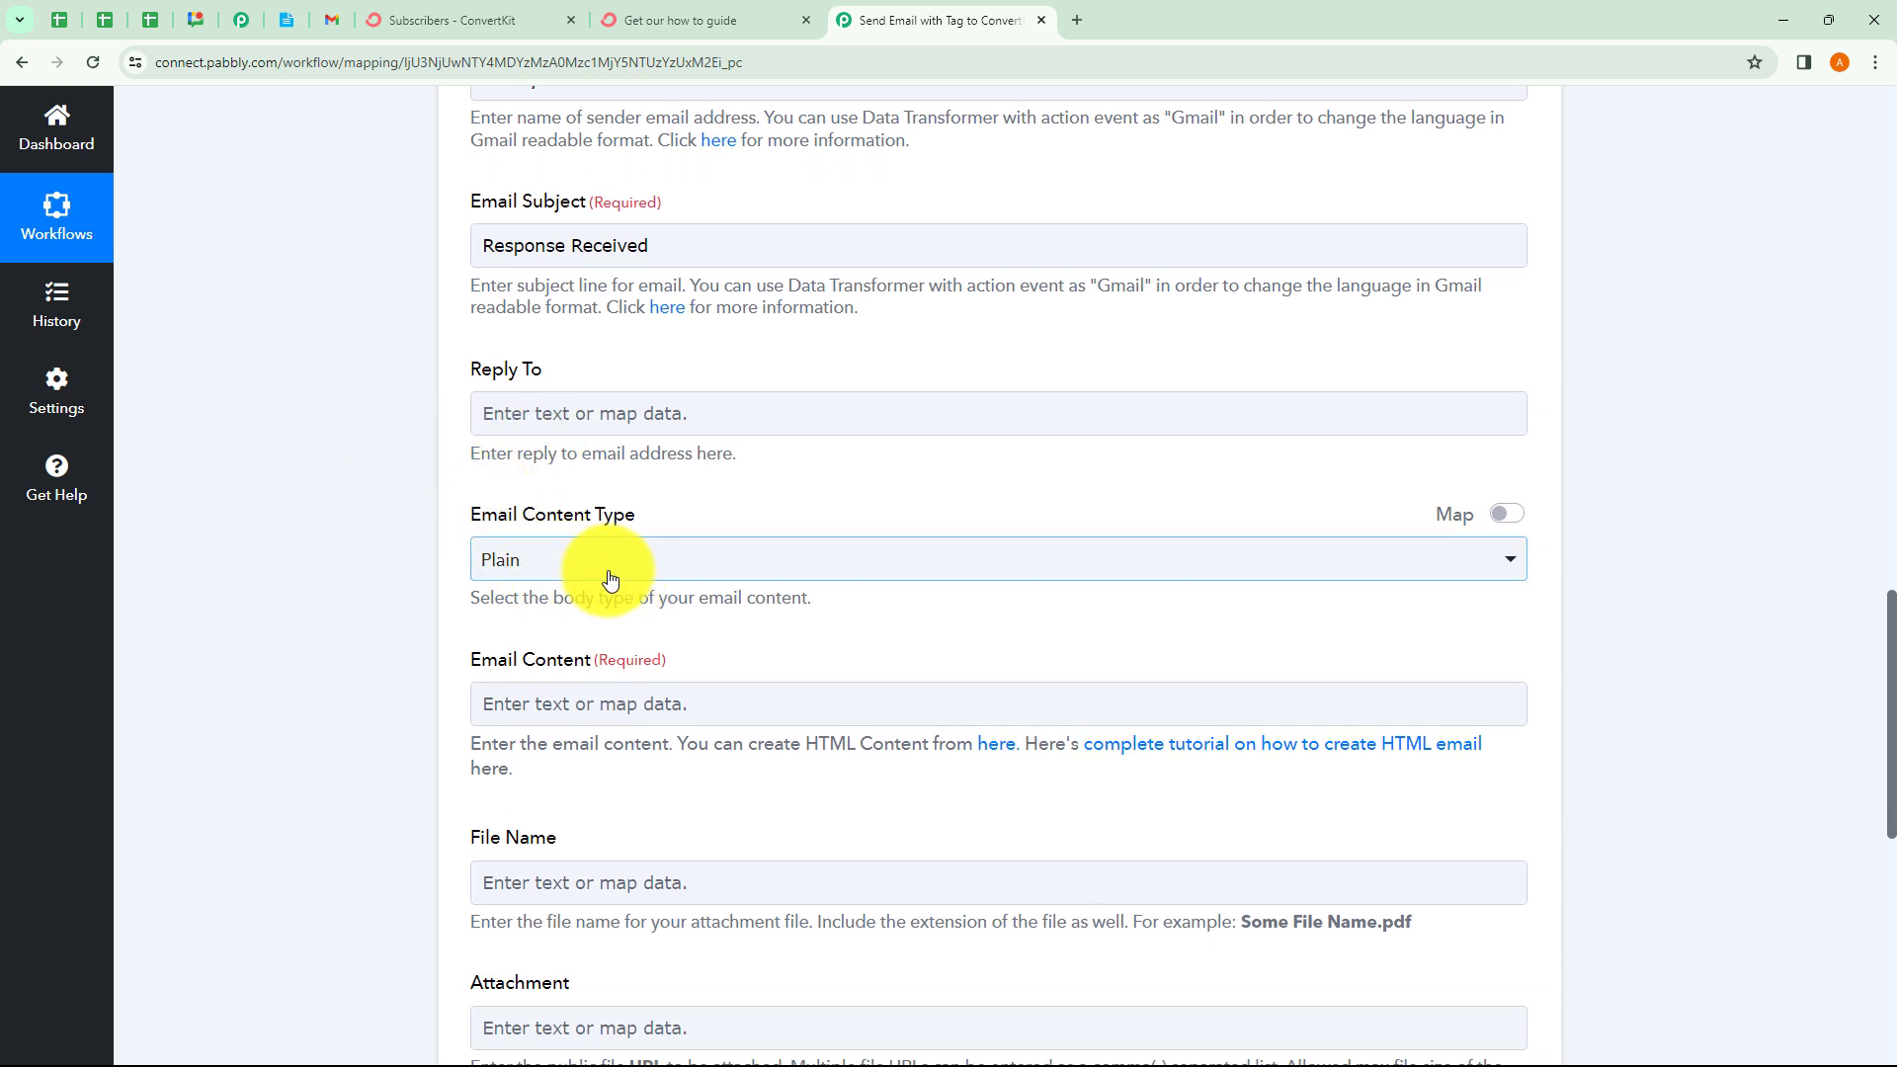
{"action": "left_click", "coordinate": [554, 573]}
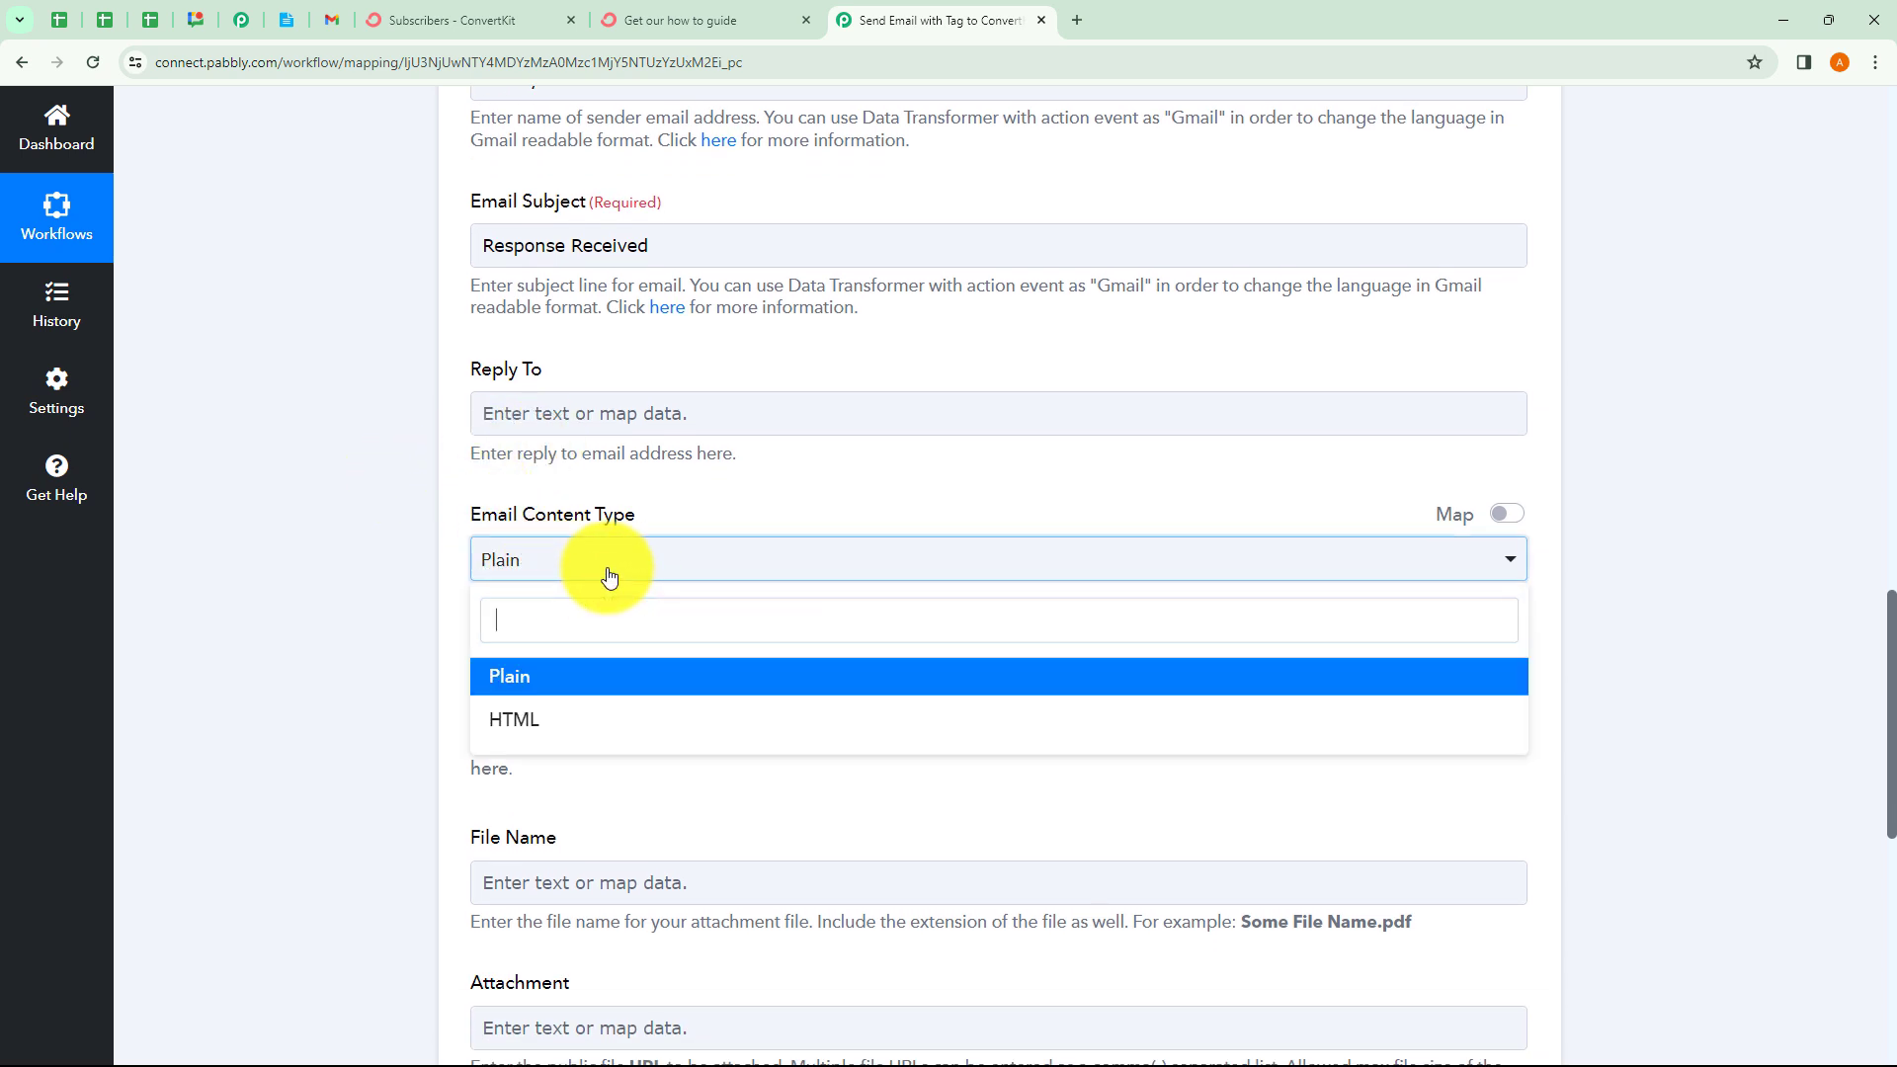
{"action": "left_click", "coordinate": [405, 648]}
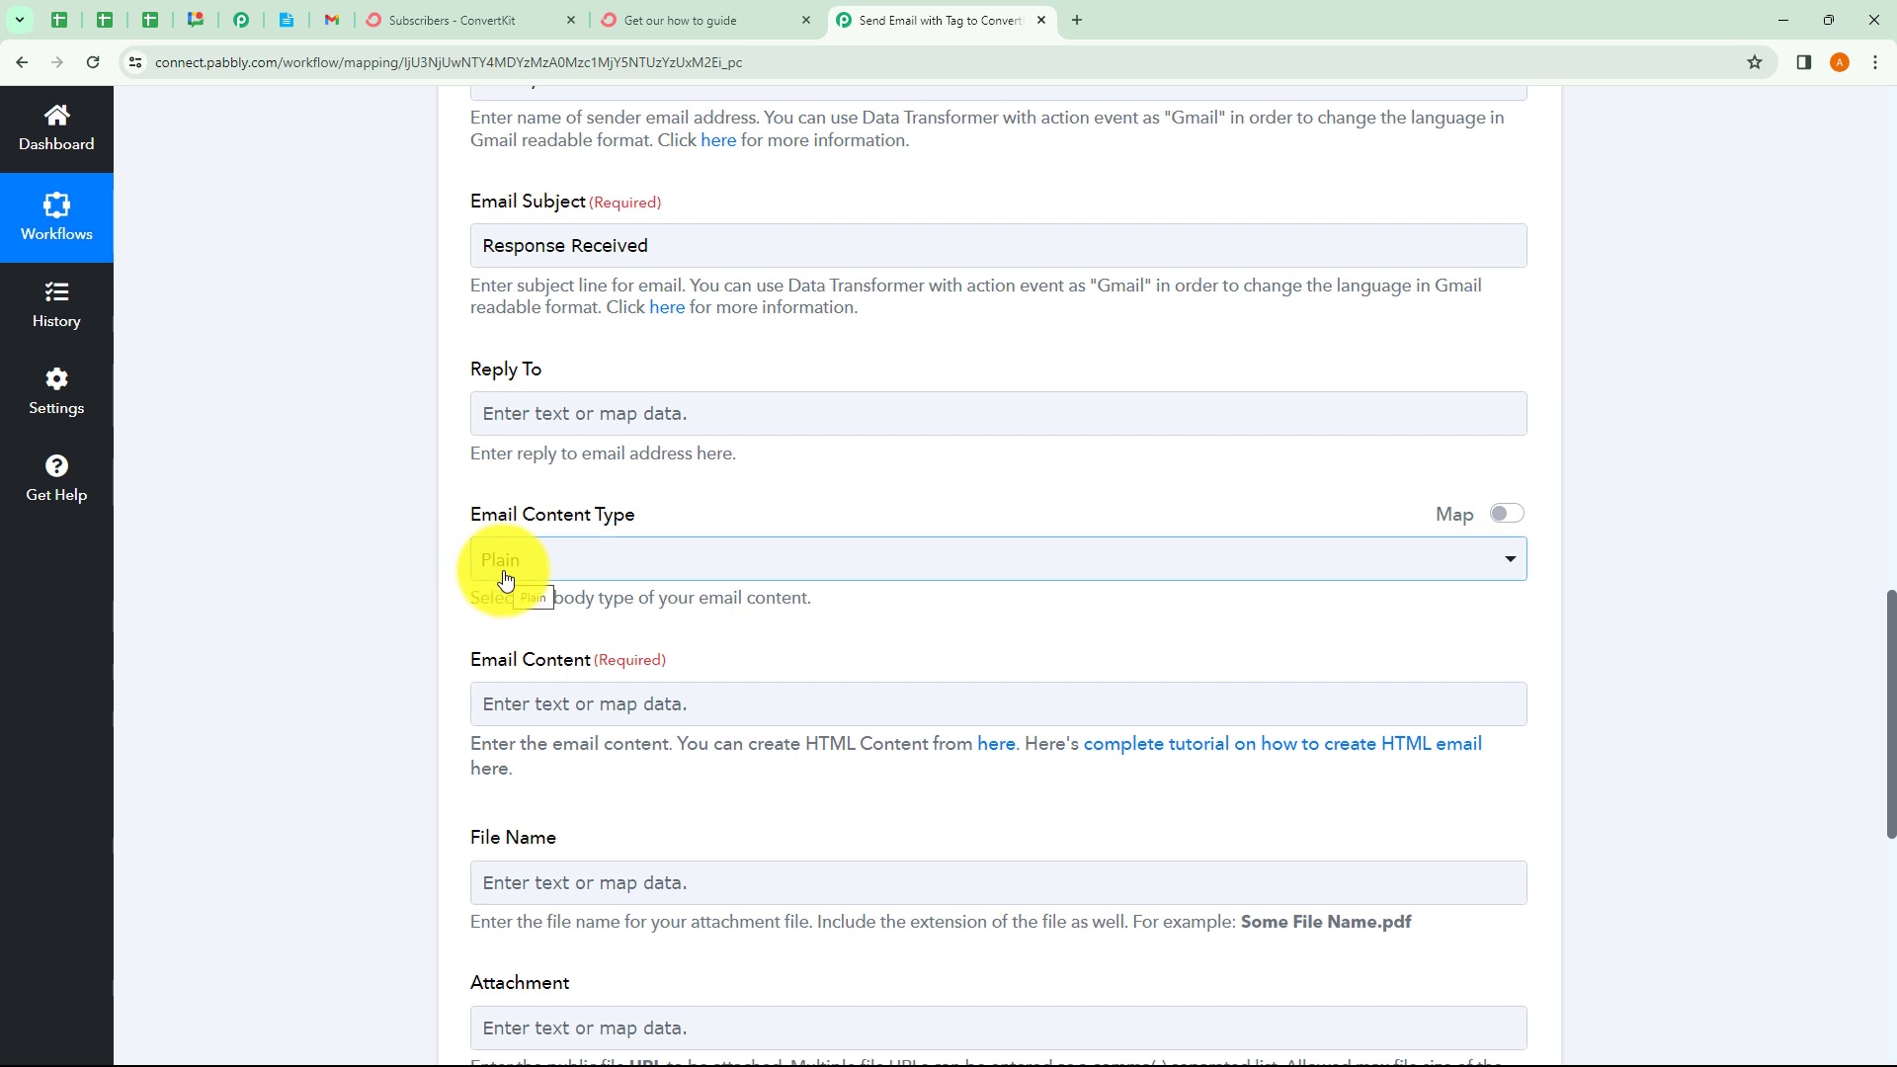
Copy the email body from "Hi" to "Test Team." in the Online Notepad draft and paste it into Email Content in Pabbly Connect
{"action": "scroll", "coordinate": [554, 588], "scroll_direction": "down", "scroll_amount": 2}
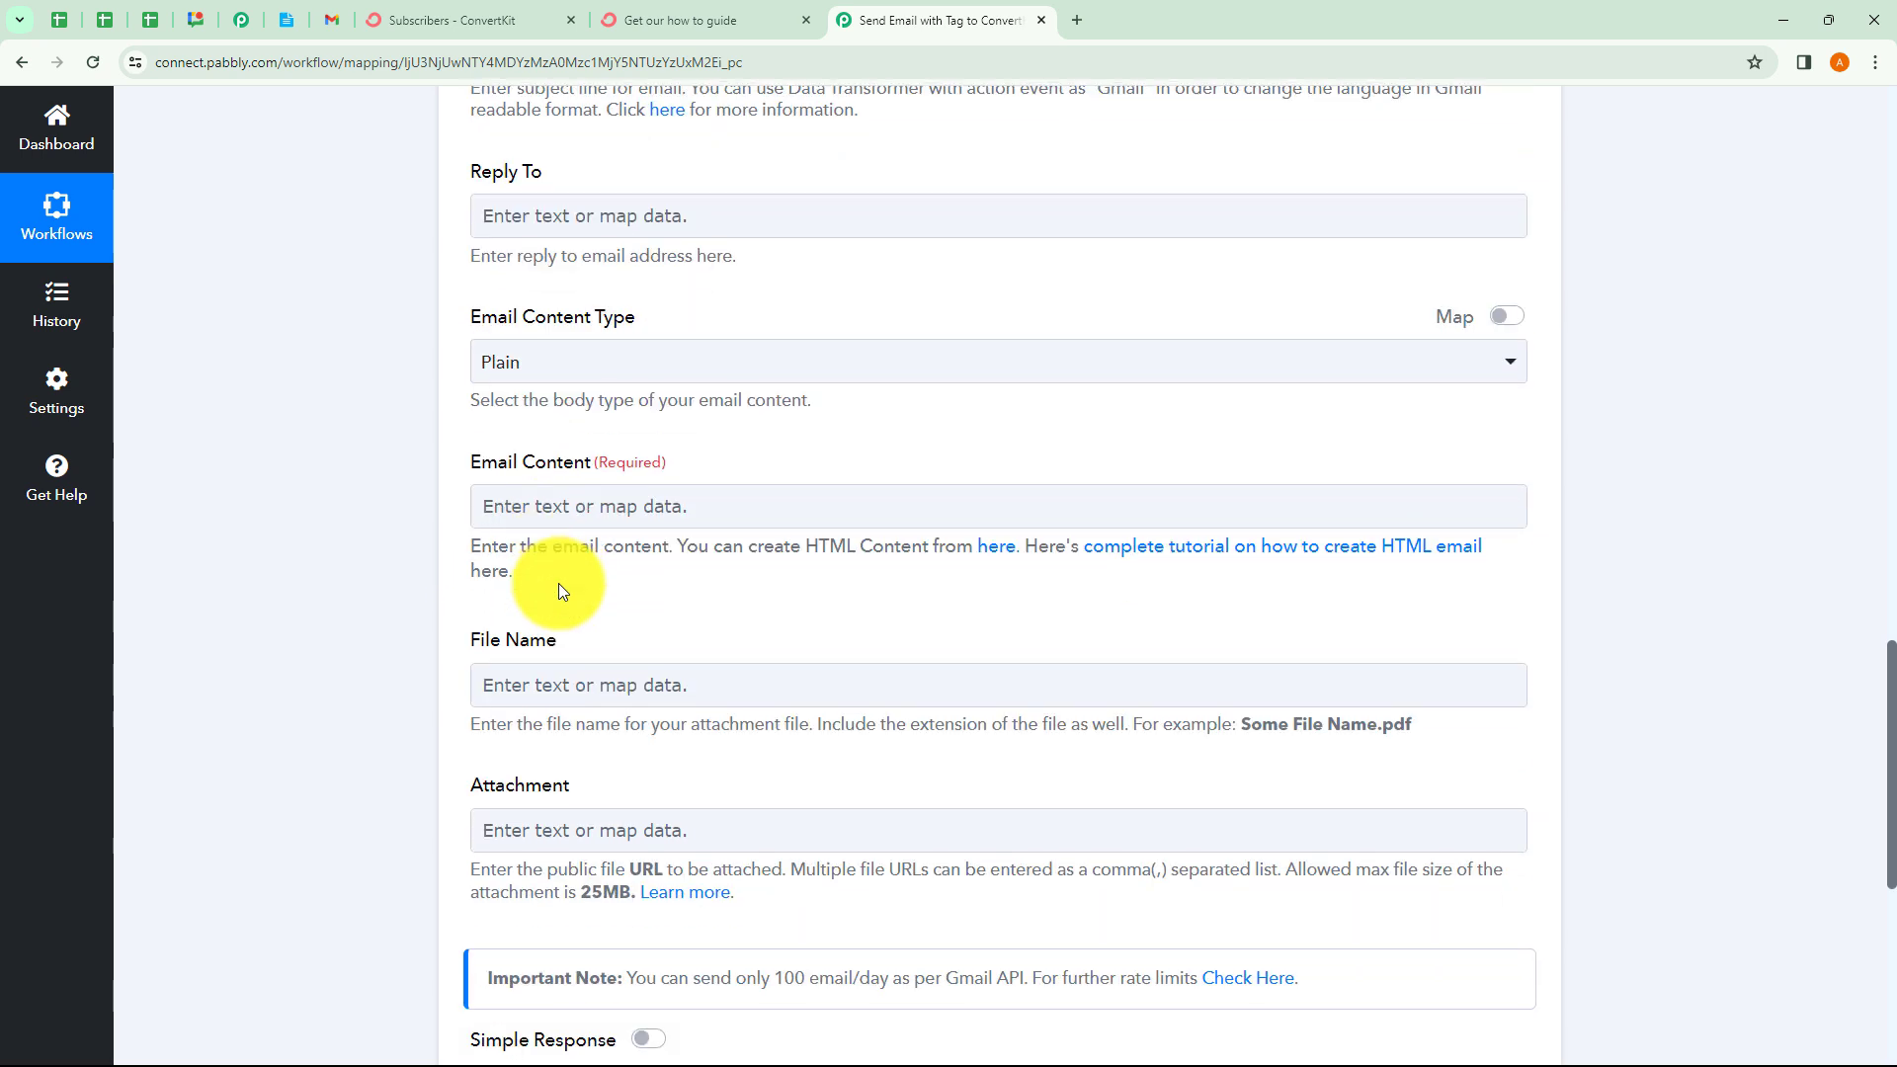
{"action": "left_click", "coordinate": [548, 511]}
{"action": "left_click", "coordinate": [388, 501]}
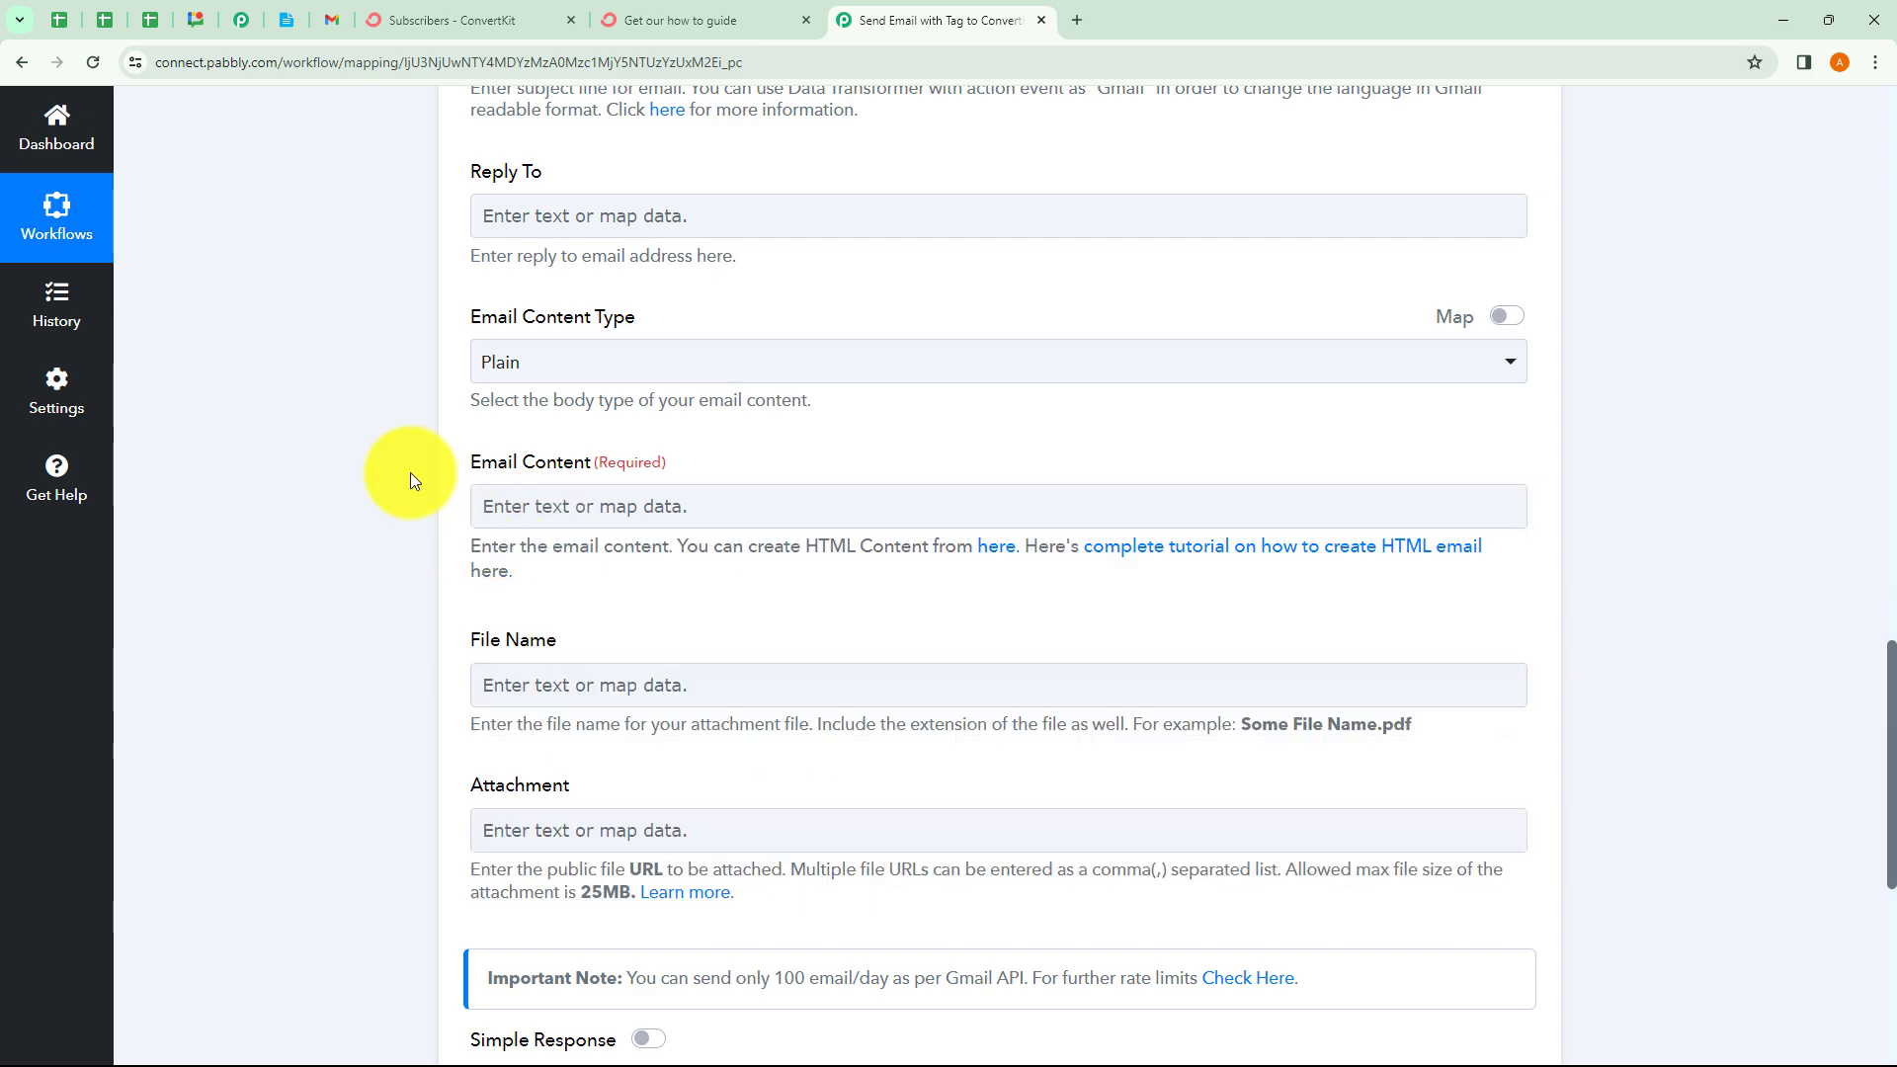
{"action": "left_click", "coordinate": [289, 20]}
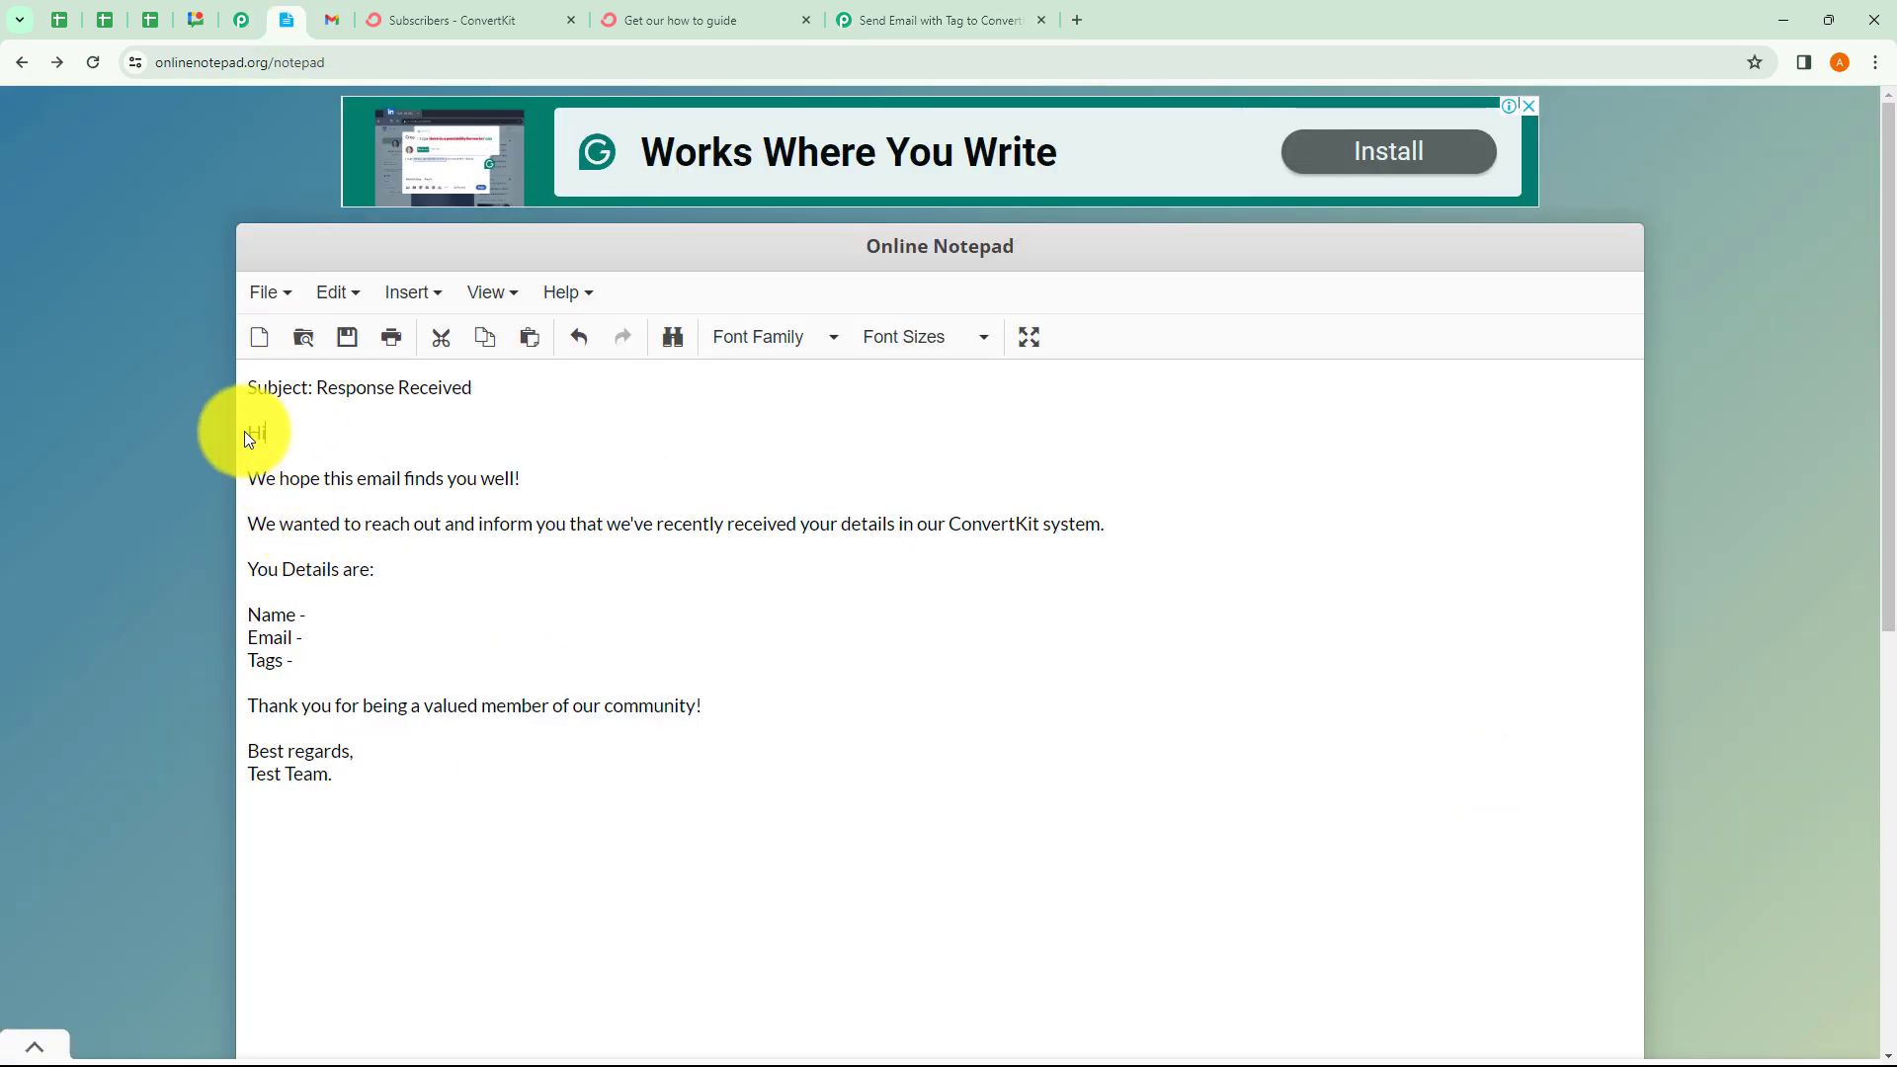
{"action": "left_click_drag", "start_coordinate": [246, 432], "coordinate": [366, 771]}
{"action": "left_click", "coordinate": [428, 745]}
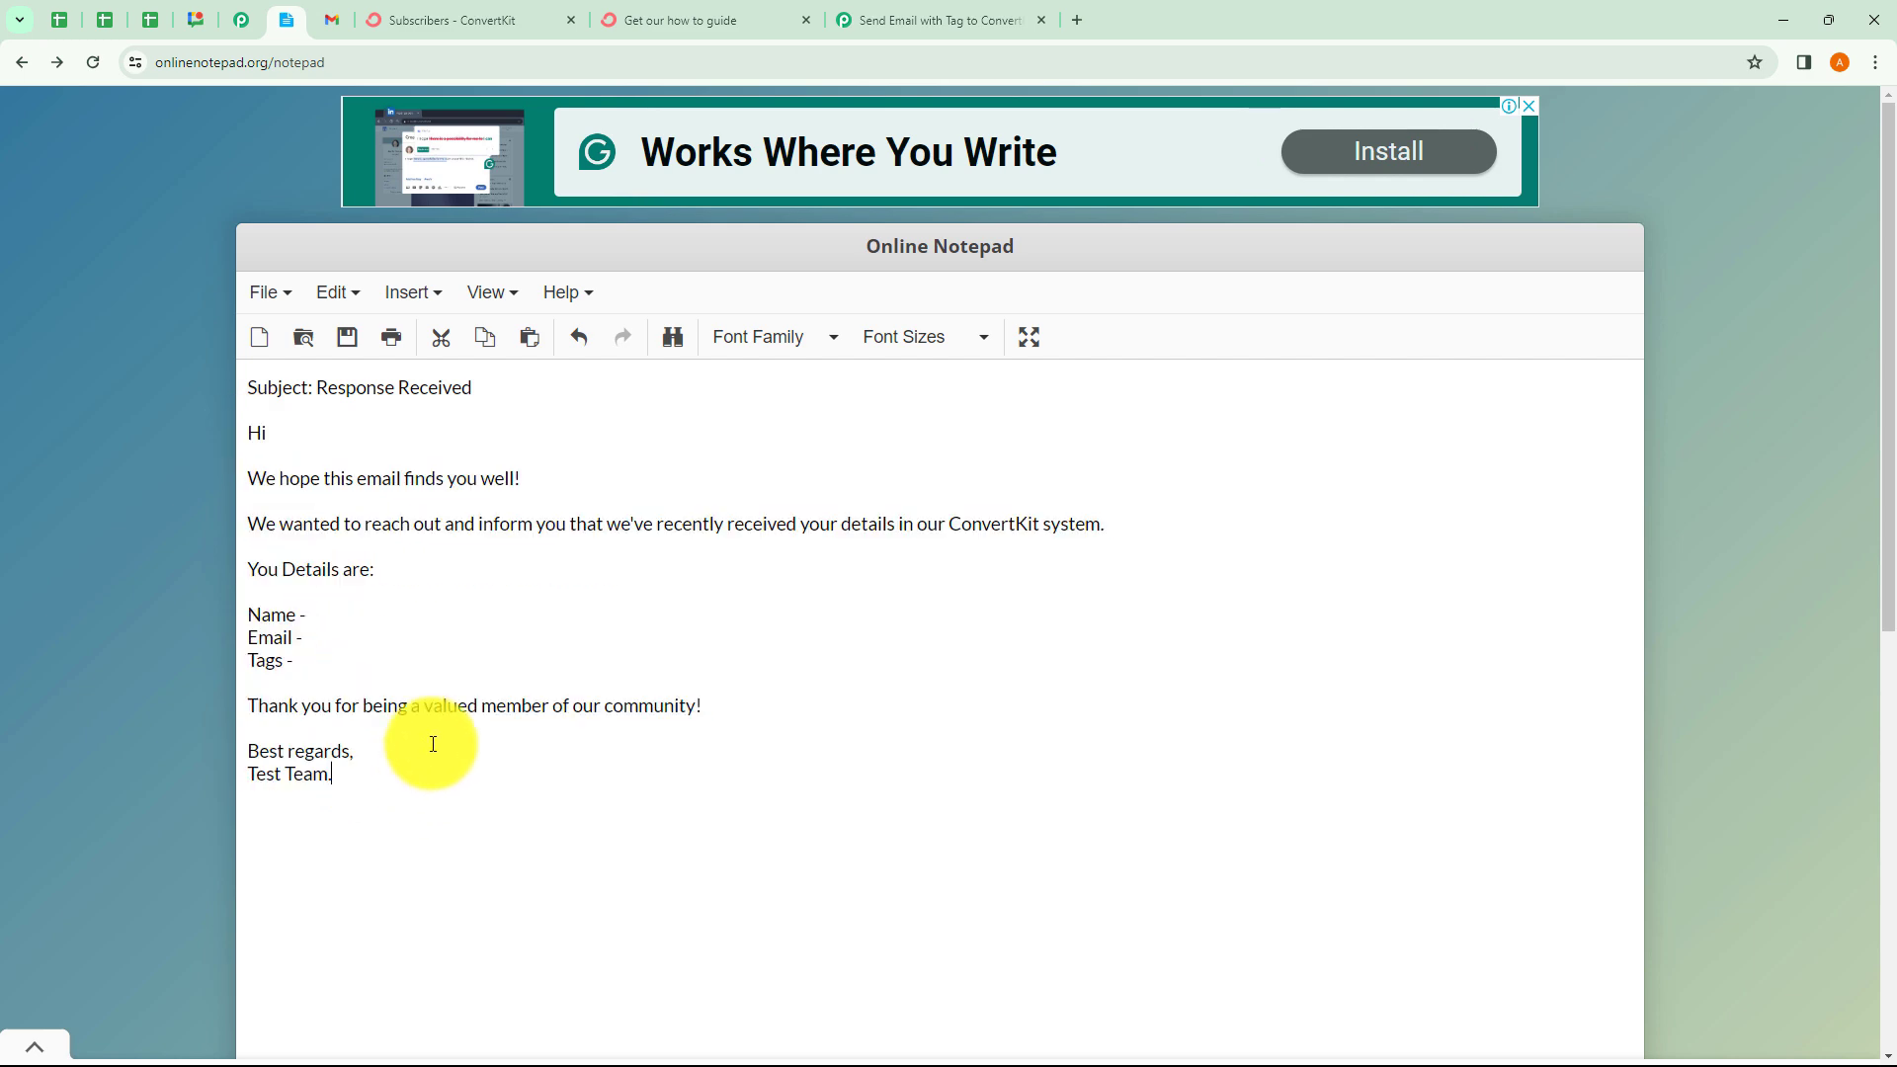
{"action": "left_click", "coordinate": [870, 20]}
{"action": "left_click", "coordinate": [547, 506]}
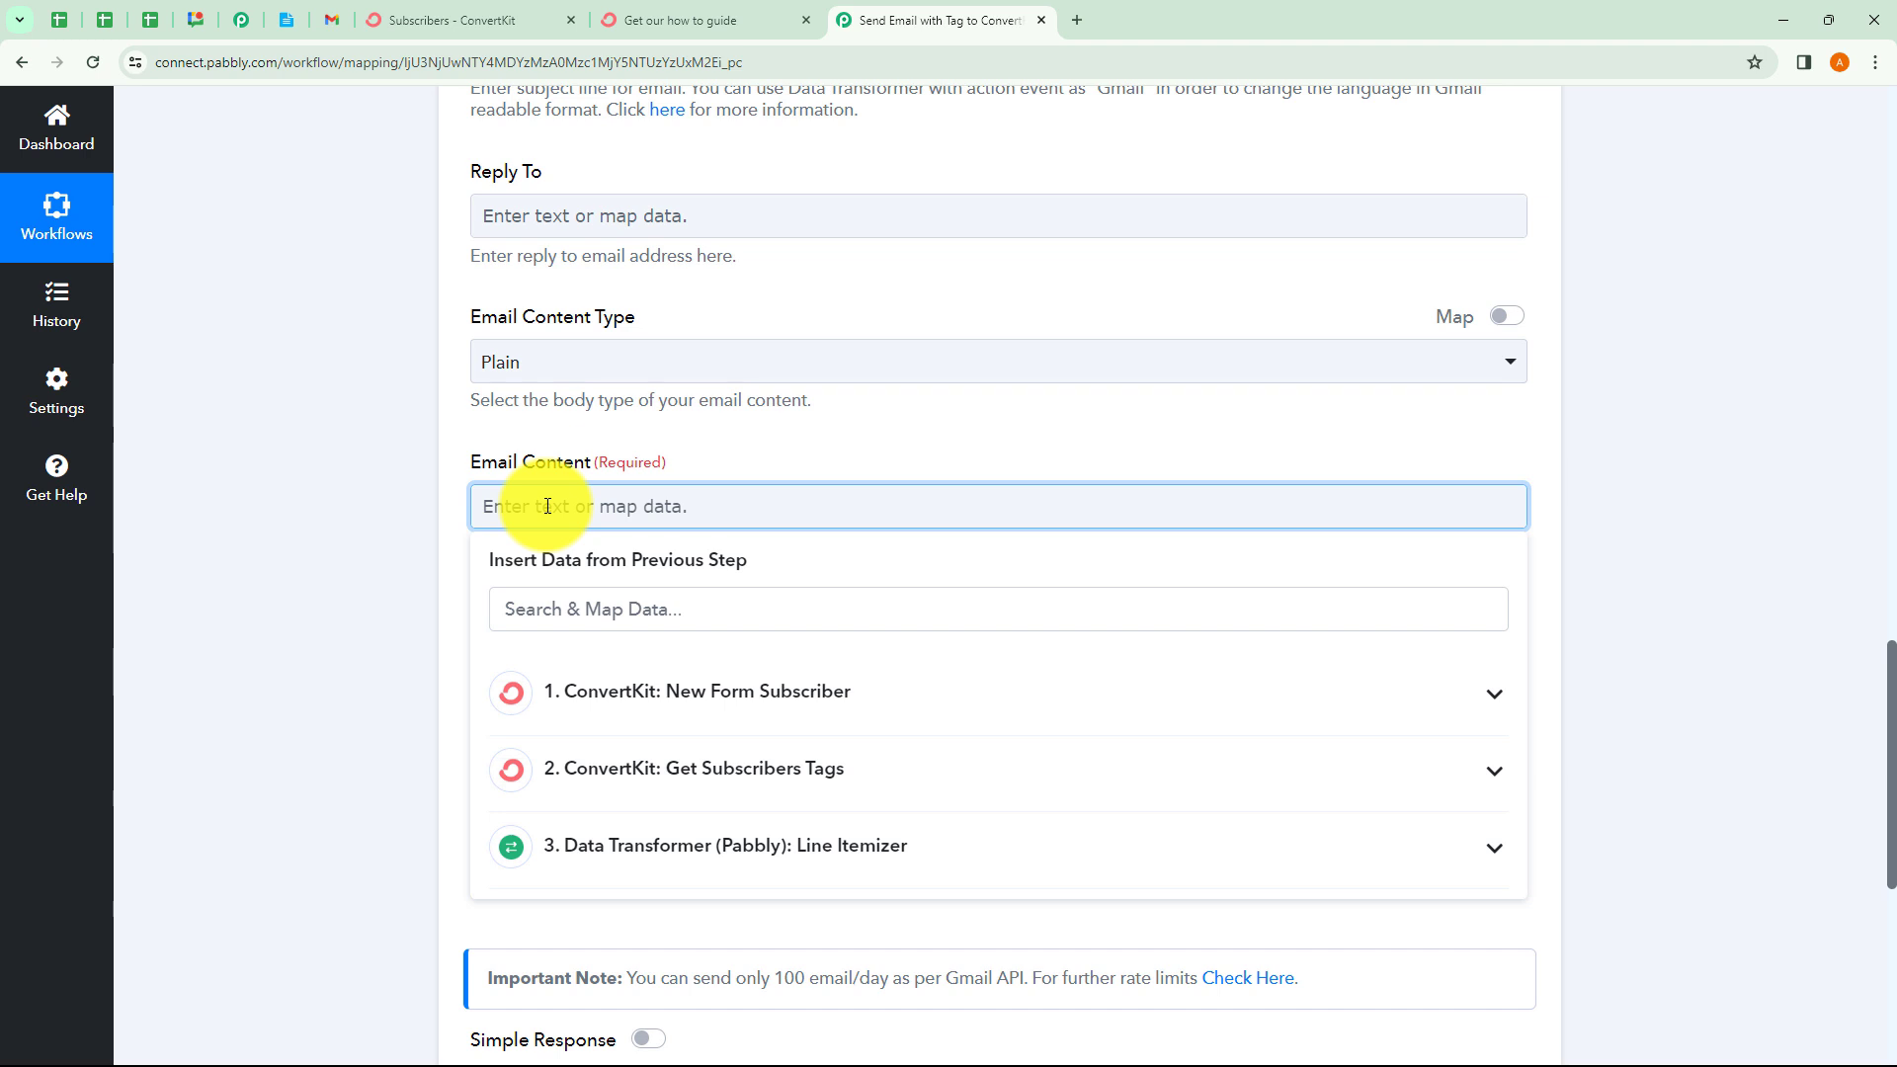
{"action": "type", "text": "HiWe hope this email finds you well!We wanted to reach out and inform you that we've recently received your details in our ConvertKit system. You Details are:Name -  Email -  Tags - Thank you for being a valued member of our community!Best regards, Test Team."}
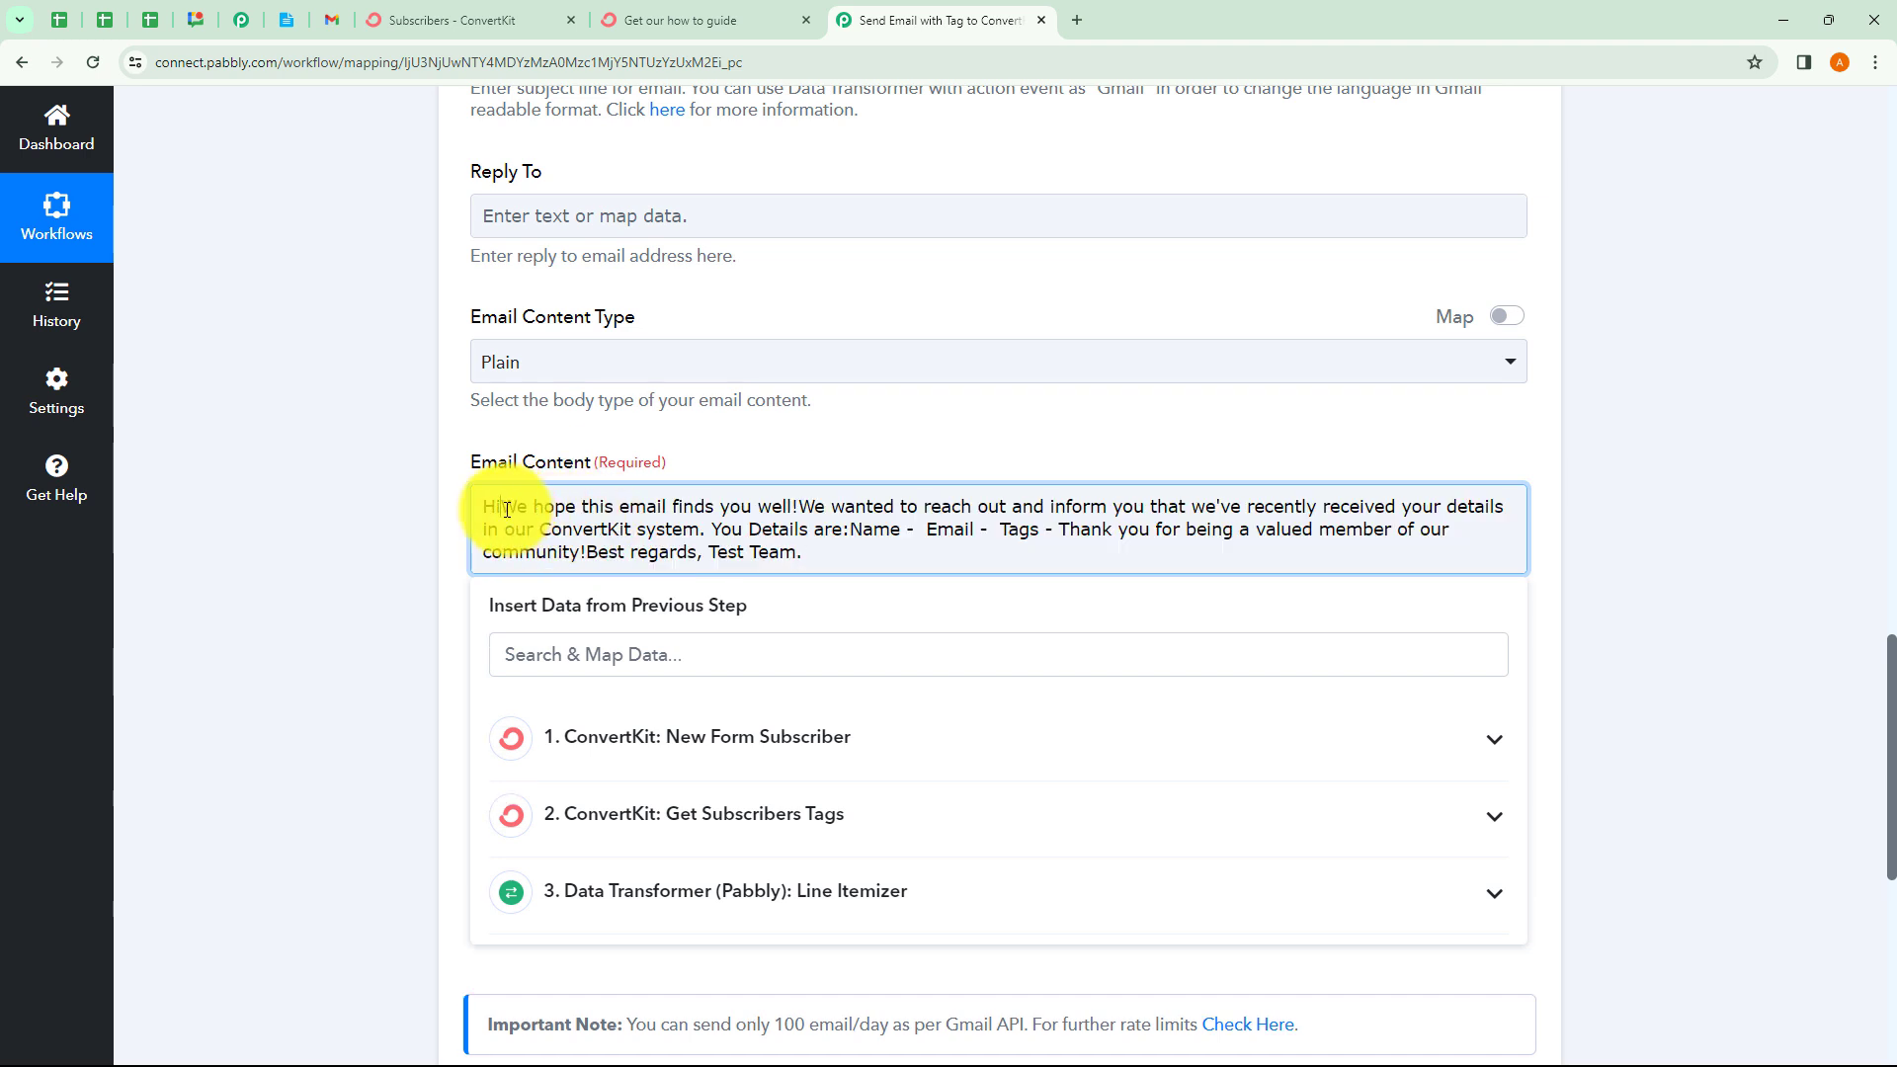
Break the pasted Email Content into separate lines and paragraphs matching the draft, with "Test Team." on its own line
{"action": "left_click", "coordinate": [507, 509]}
{"action": "key", "text": "Return"}
{"action": "key", "text": "Return"}
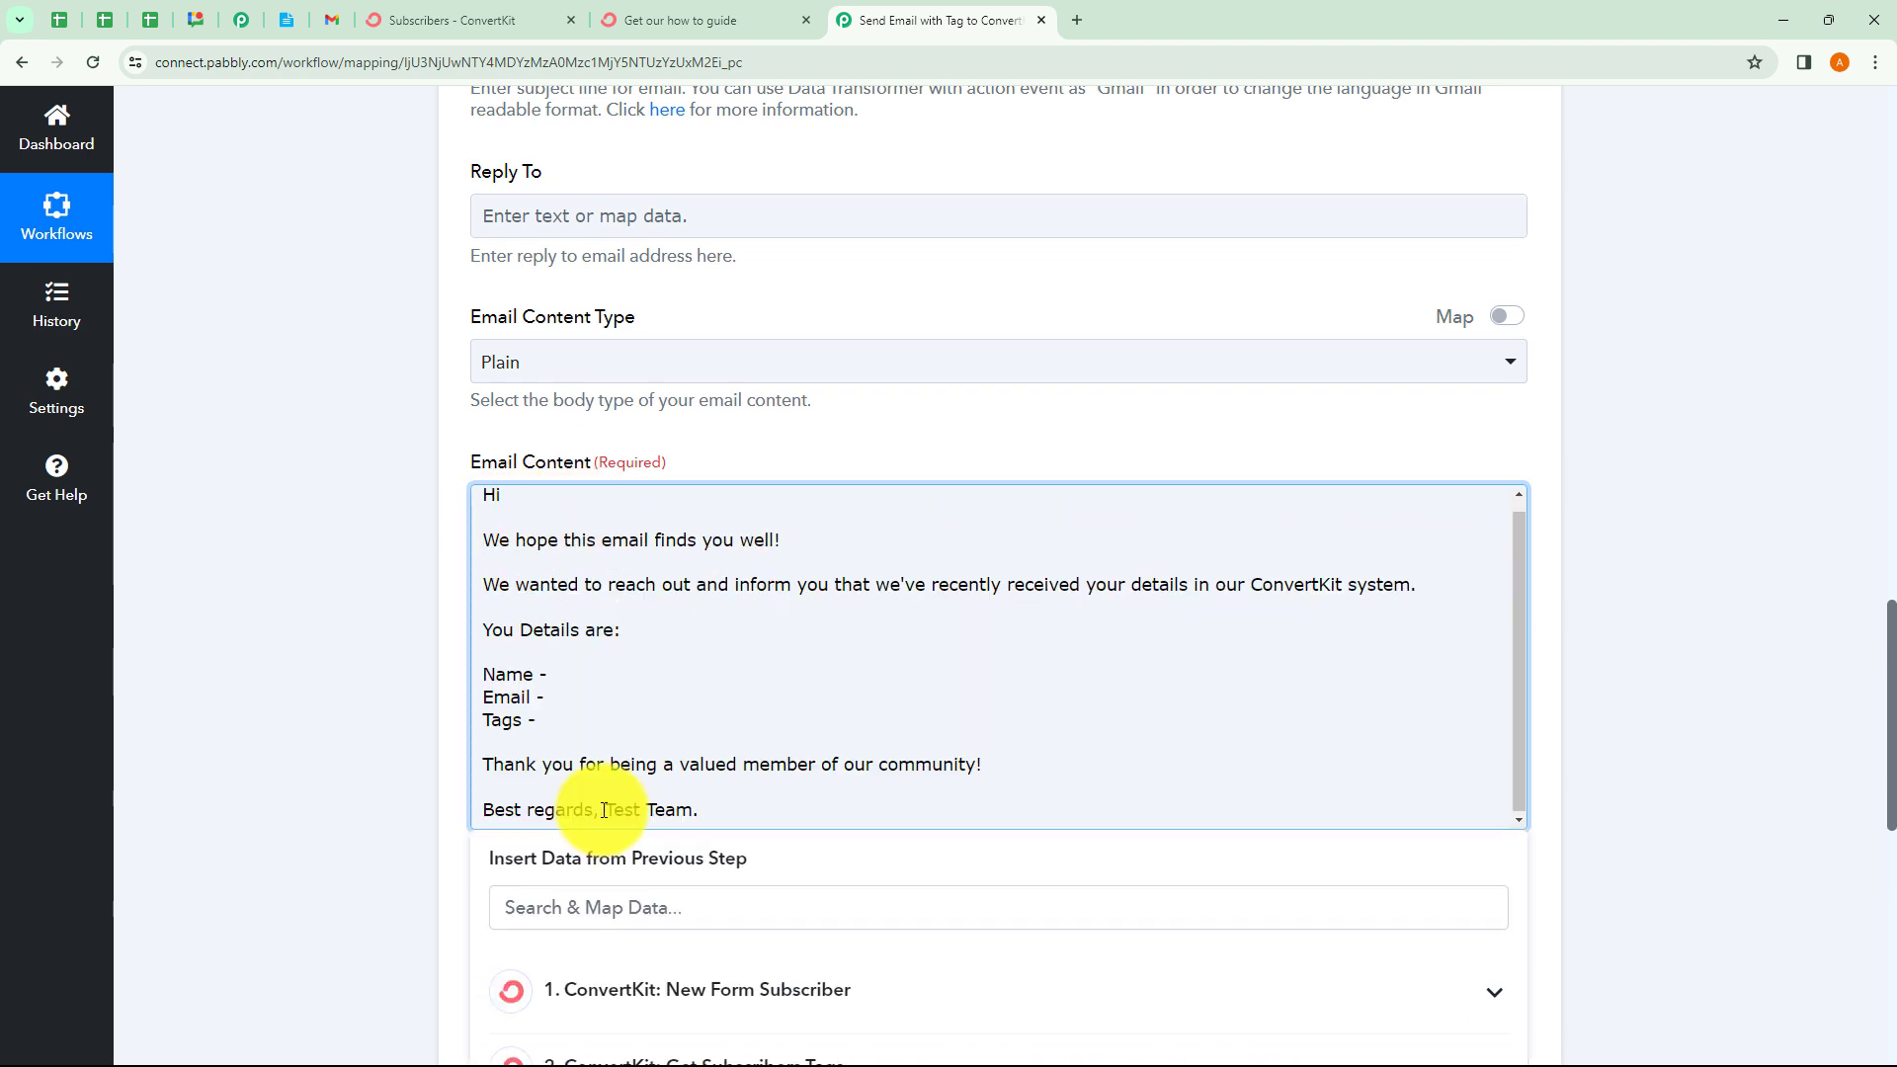
{"action": "left_click", "coordinate": [607, 821]}
{"action": "key", "text": "Return"}
{"action": "scroll", "coordinate": [733, 708], "scroll_direction": "up", "scroll_amount": 1}
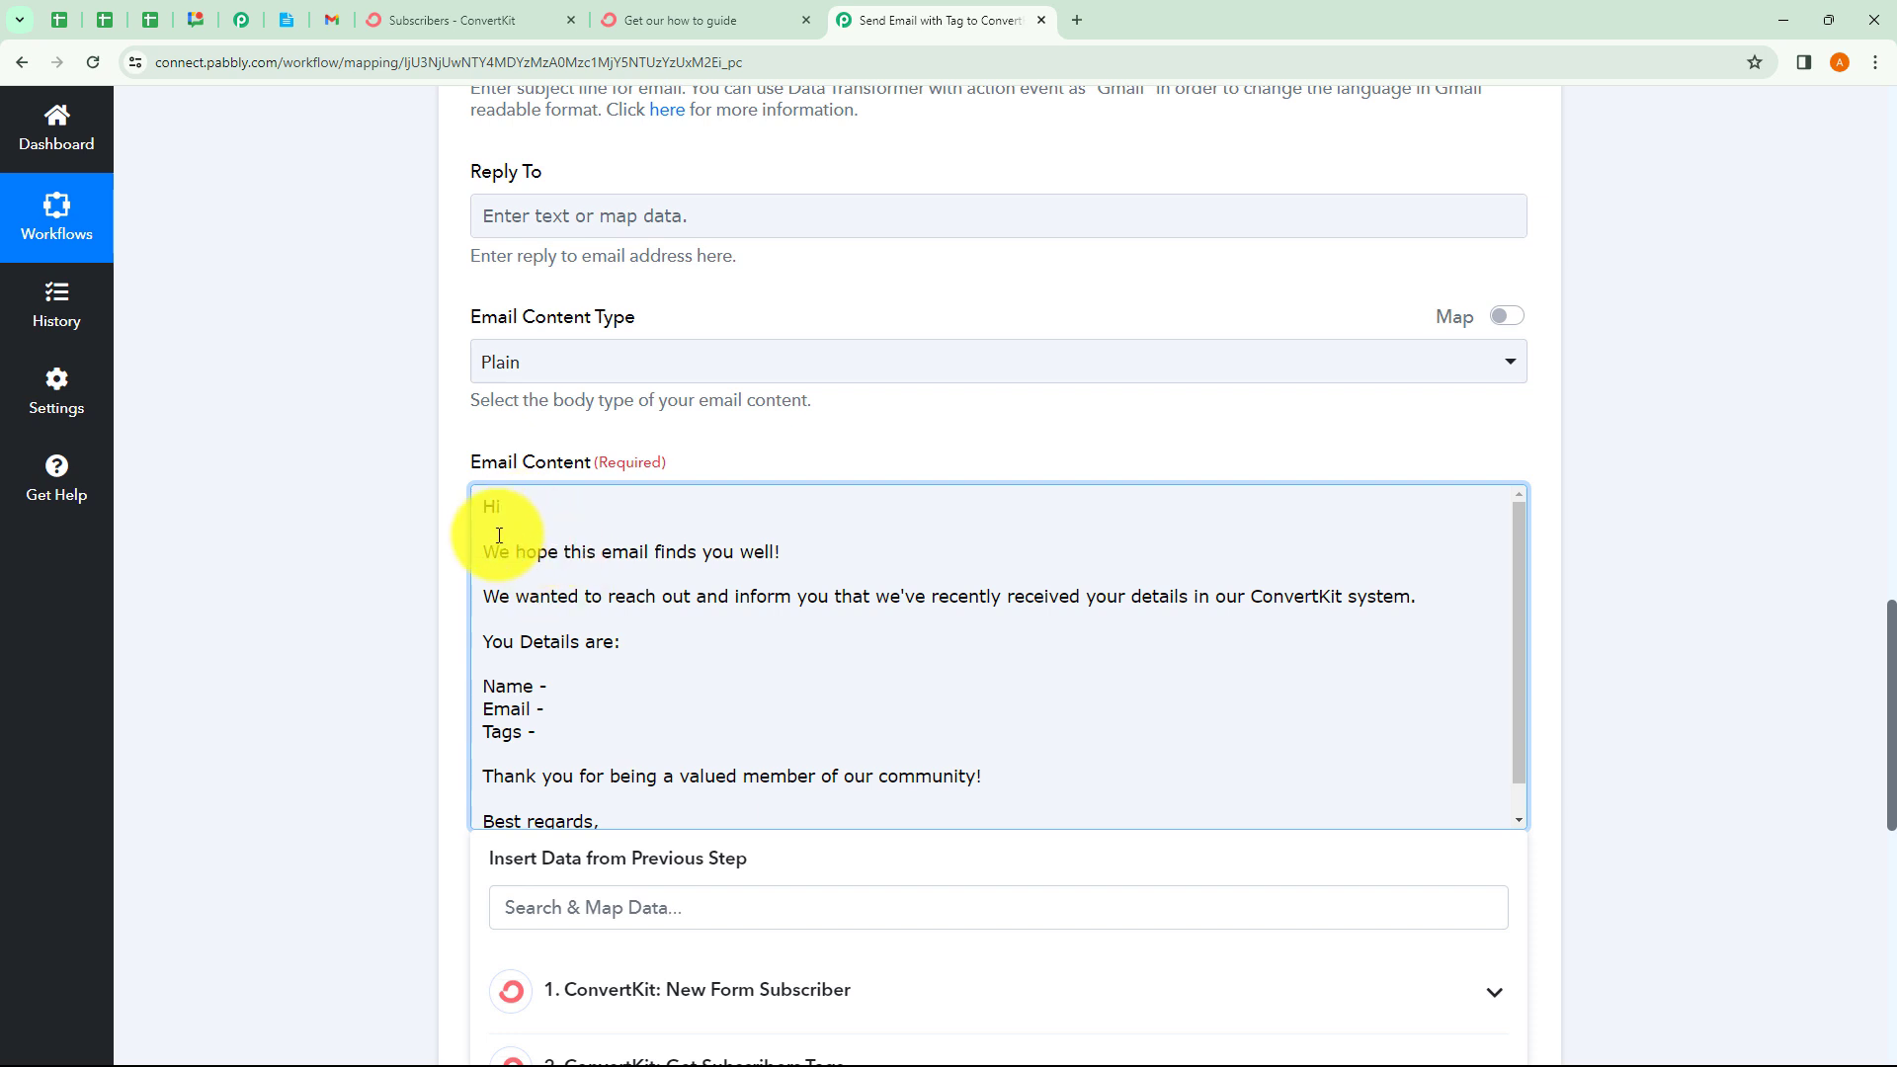
{"action": "left_click_drag", "start_coordinate": [484, 506], "coordinate": [776, 828]}
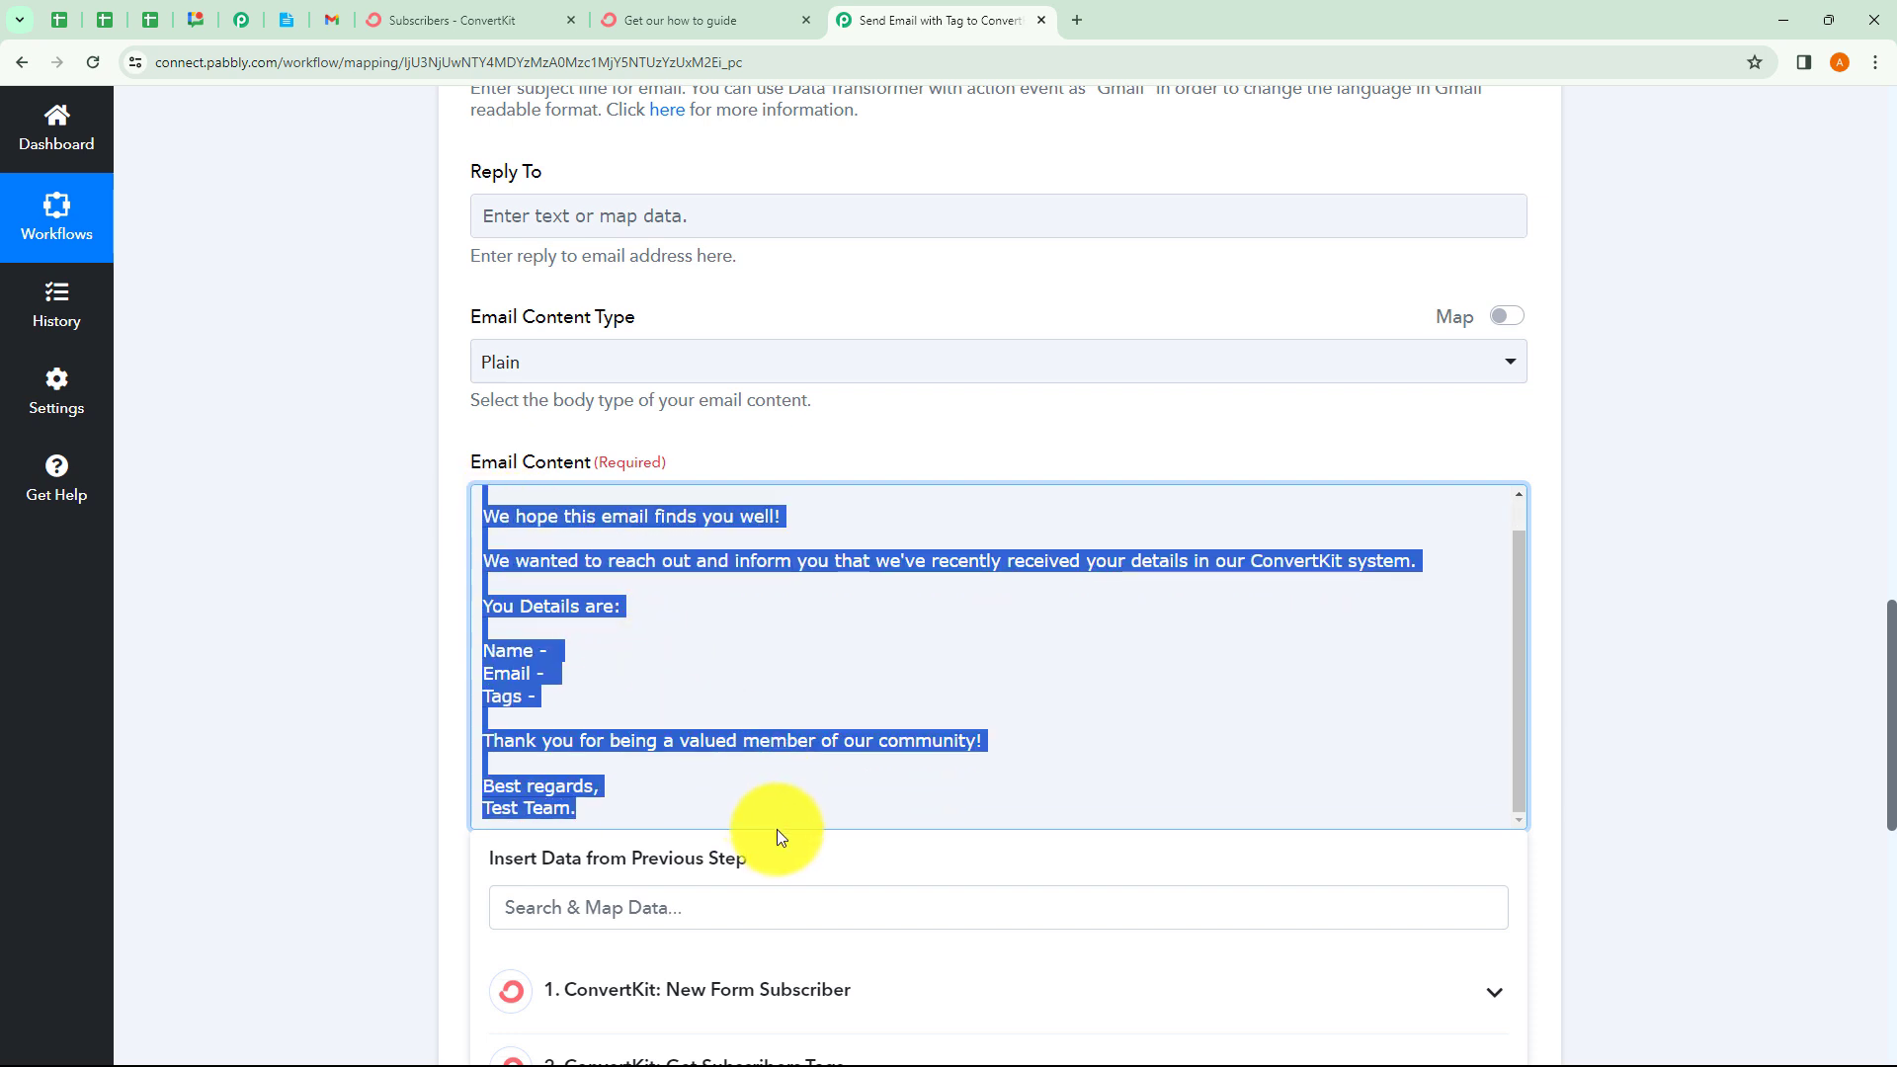
{"action": "left_click", "coordinate": [689, 678]}
{"action": "scroll", "coordinate": [688, 677], "scroll_direction": "up", "scroll_amount": 1}
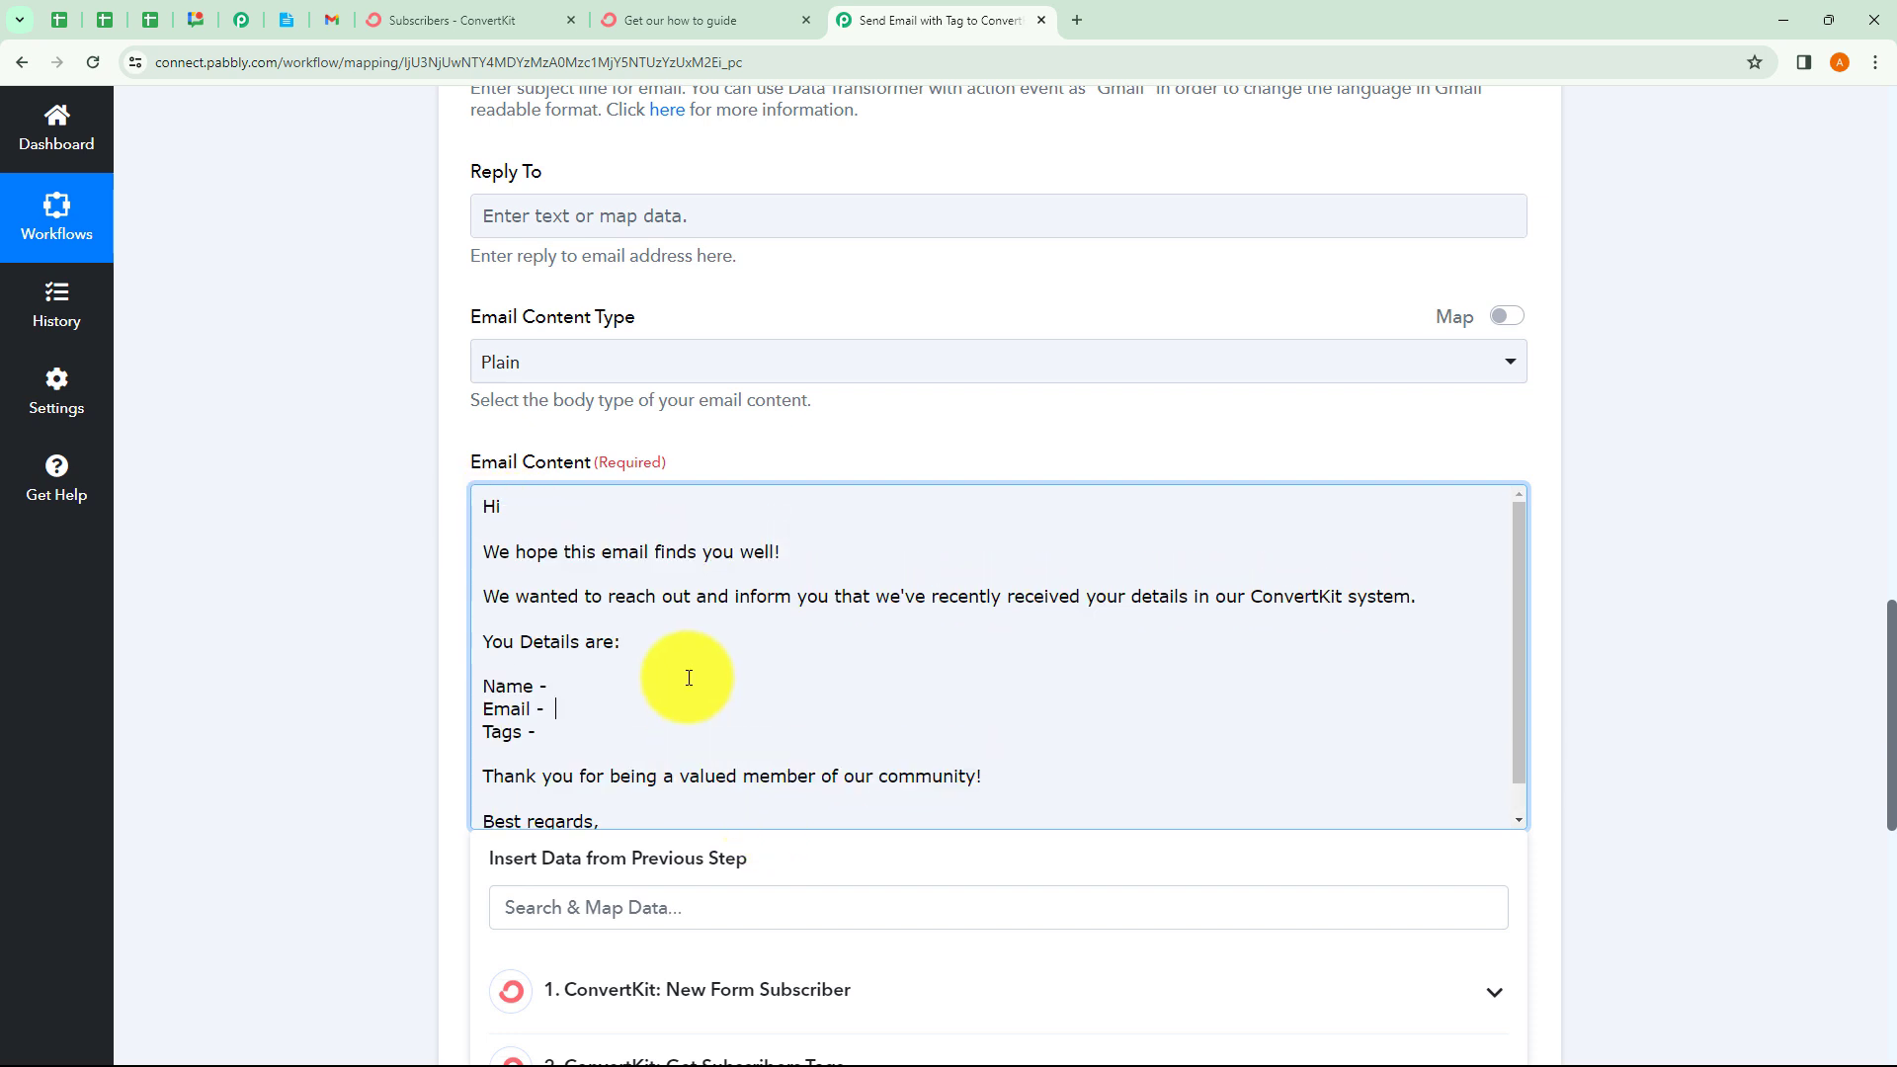
Insert Subscriber First Name from the New Form Subscriber step after the "Hi" greeting in Email Content
{"action": "scroll", "coordinate": [689, 678], "scroll_direction": "up", "scroll_amount": 1}
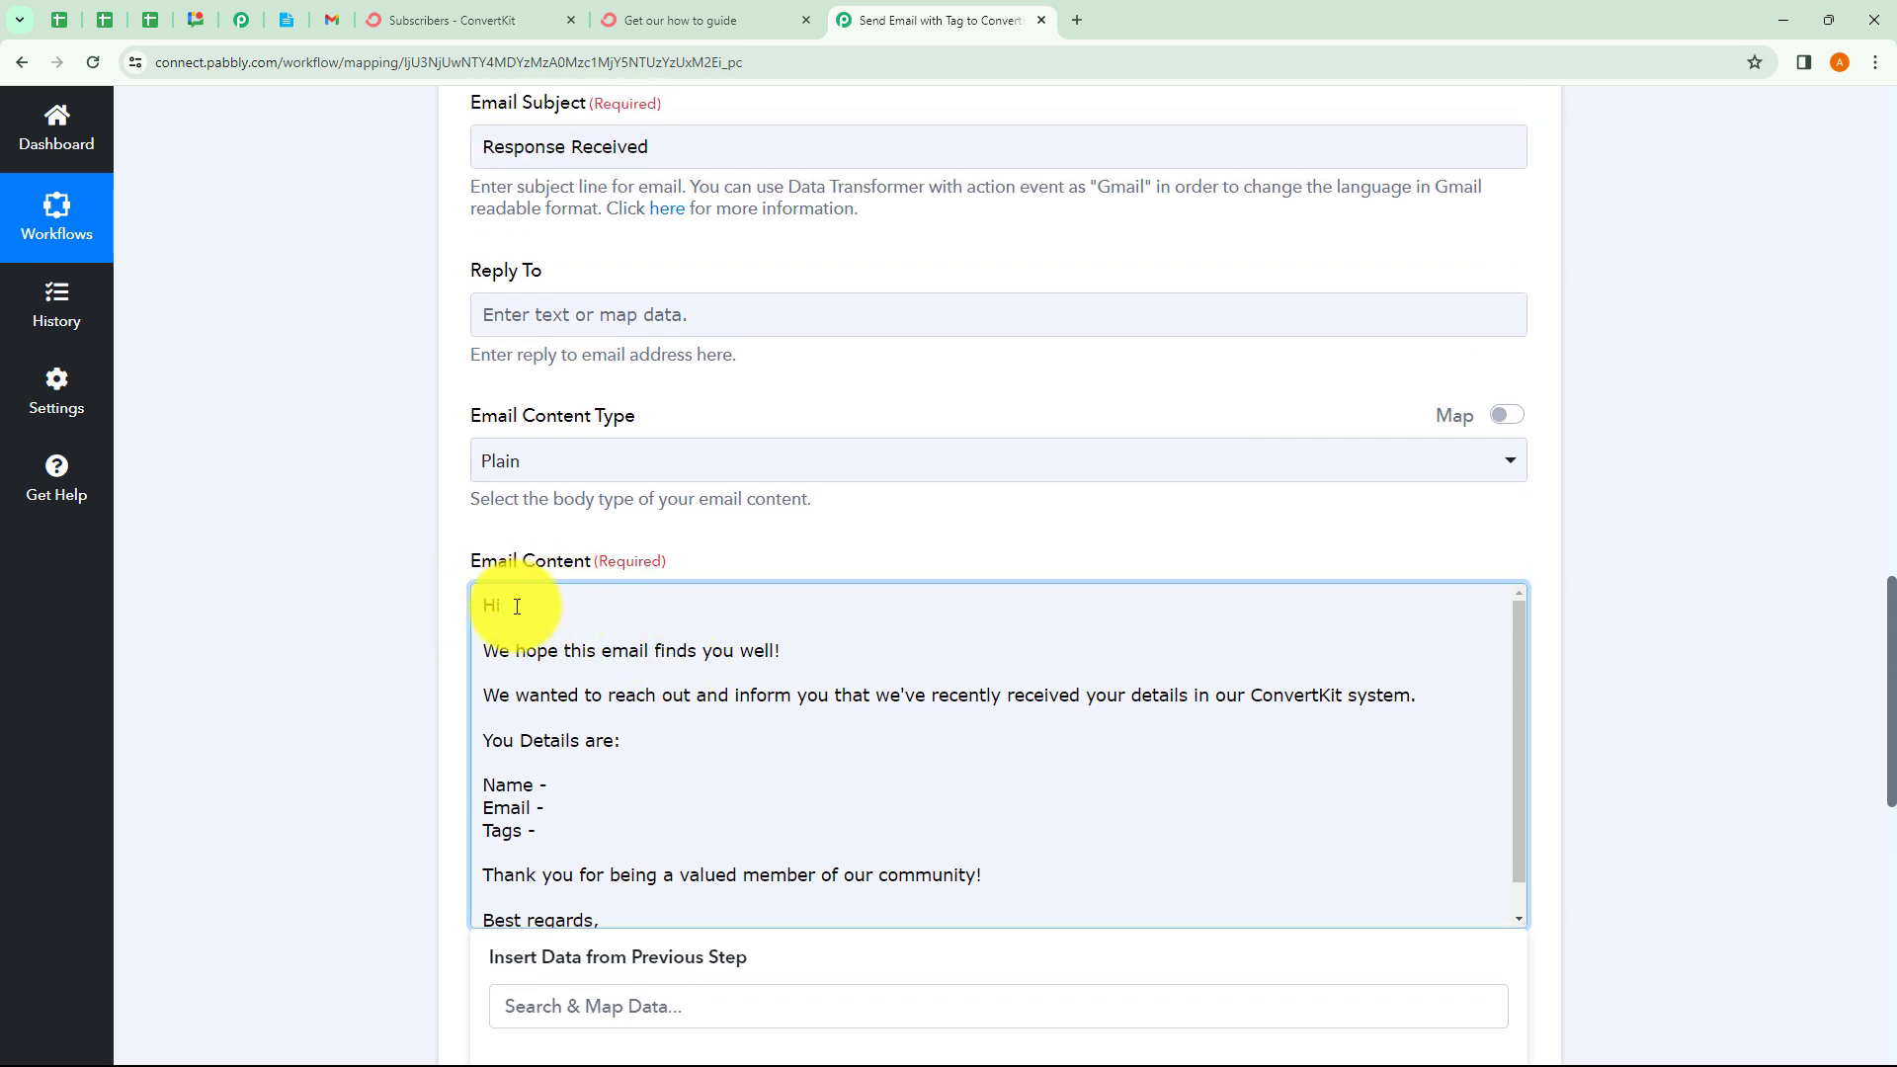
{"action": "scroll", "coordinate": [393, 644], "scroll_direction": "down", "scroll_amount": 3}
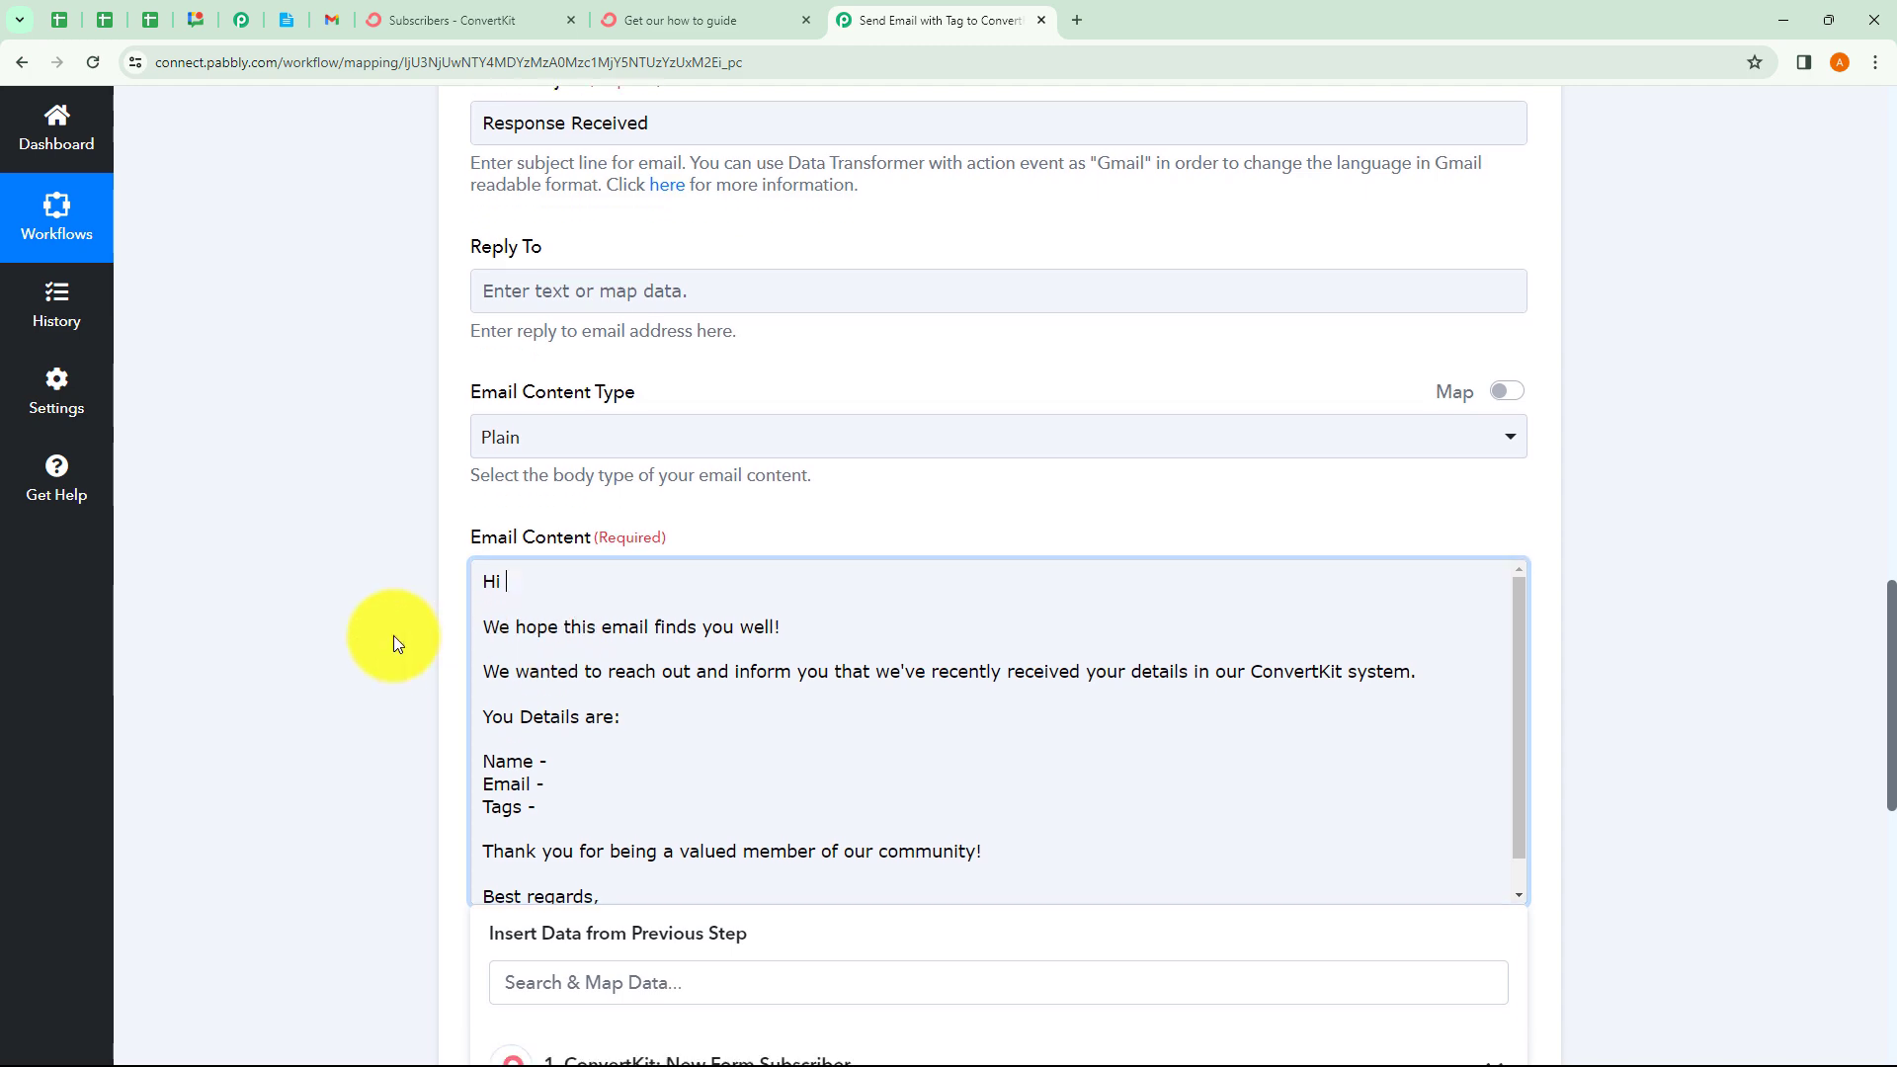
{"action": "left_click", "coordinate": [669, 822]}
{"action": "scroll", "coordinate": [707, 889], "scroll_direction": "down", "scroll_amount": 1}
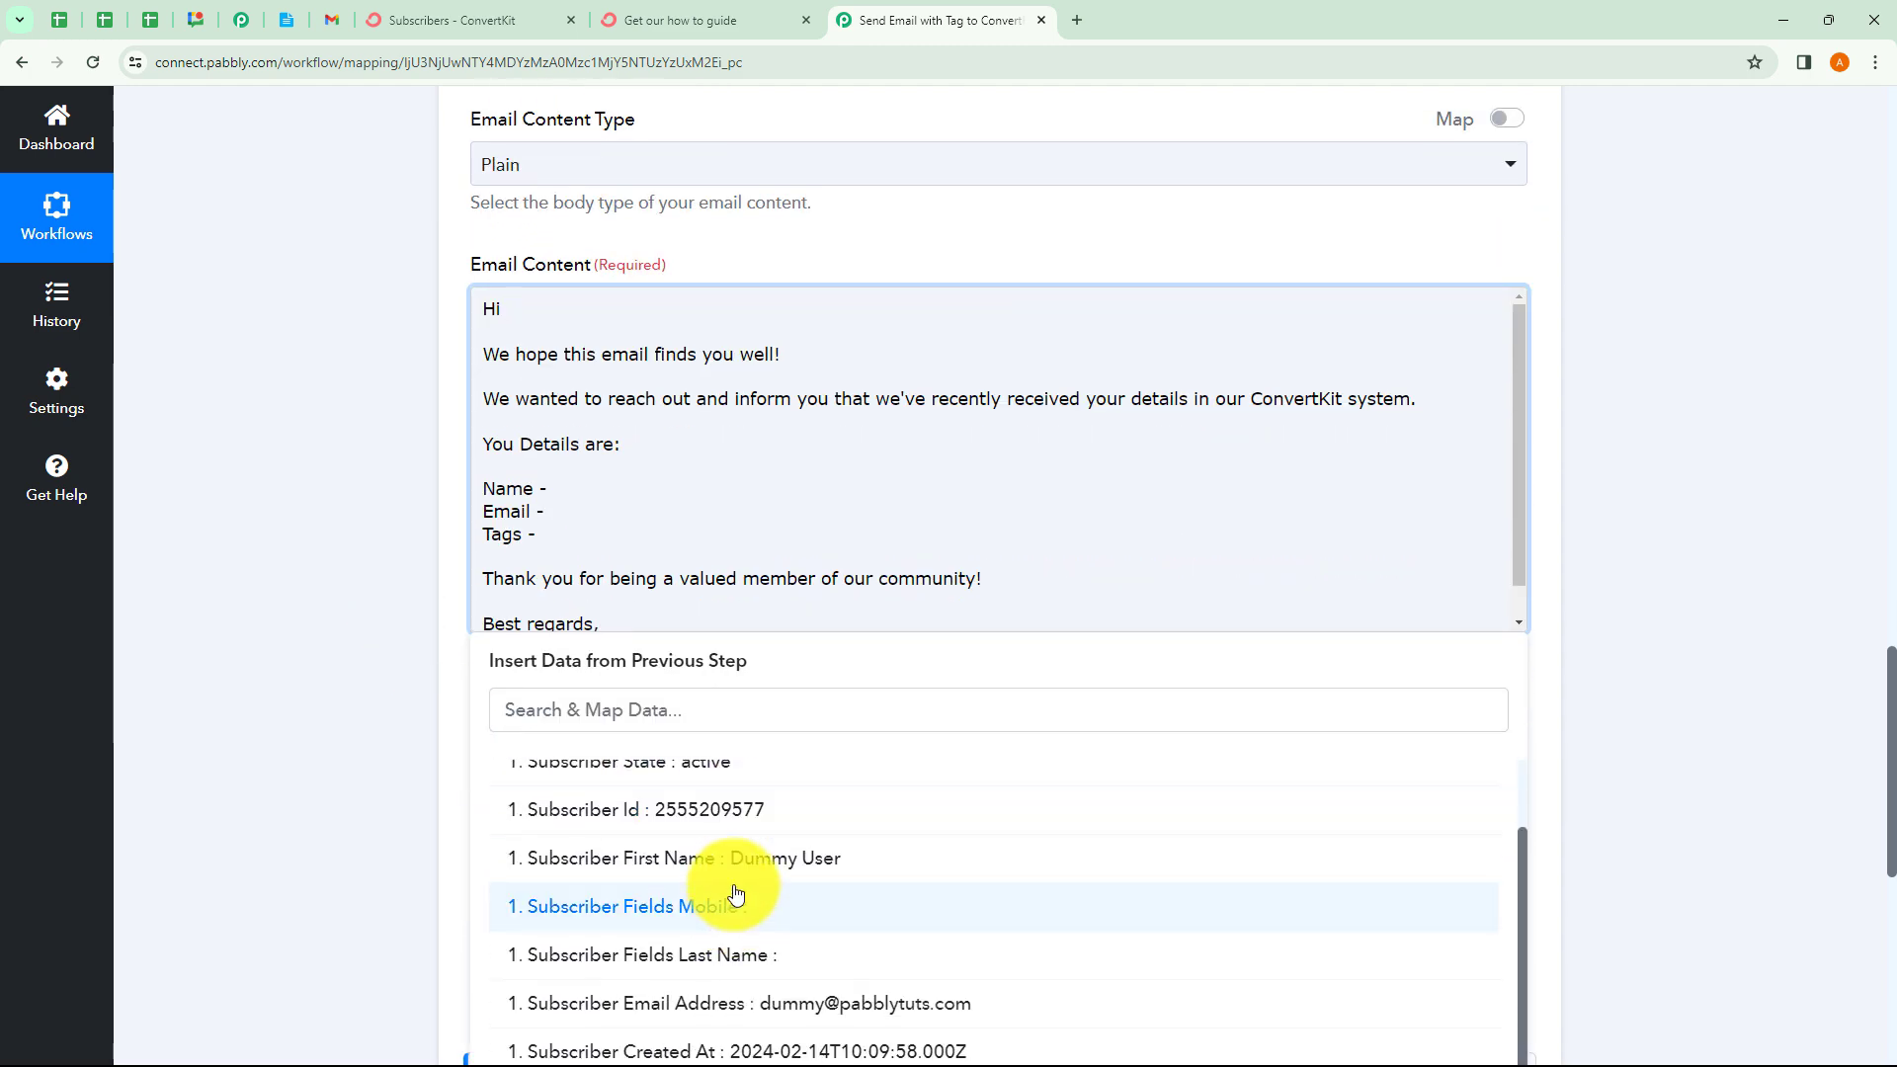
{"action": "left_click", "coordinate": [732, 867]}
{"action": "left_click", "coordinate": [354, 606]}
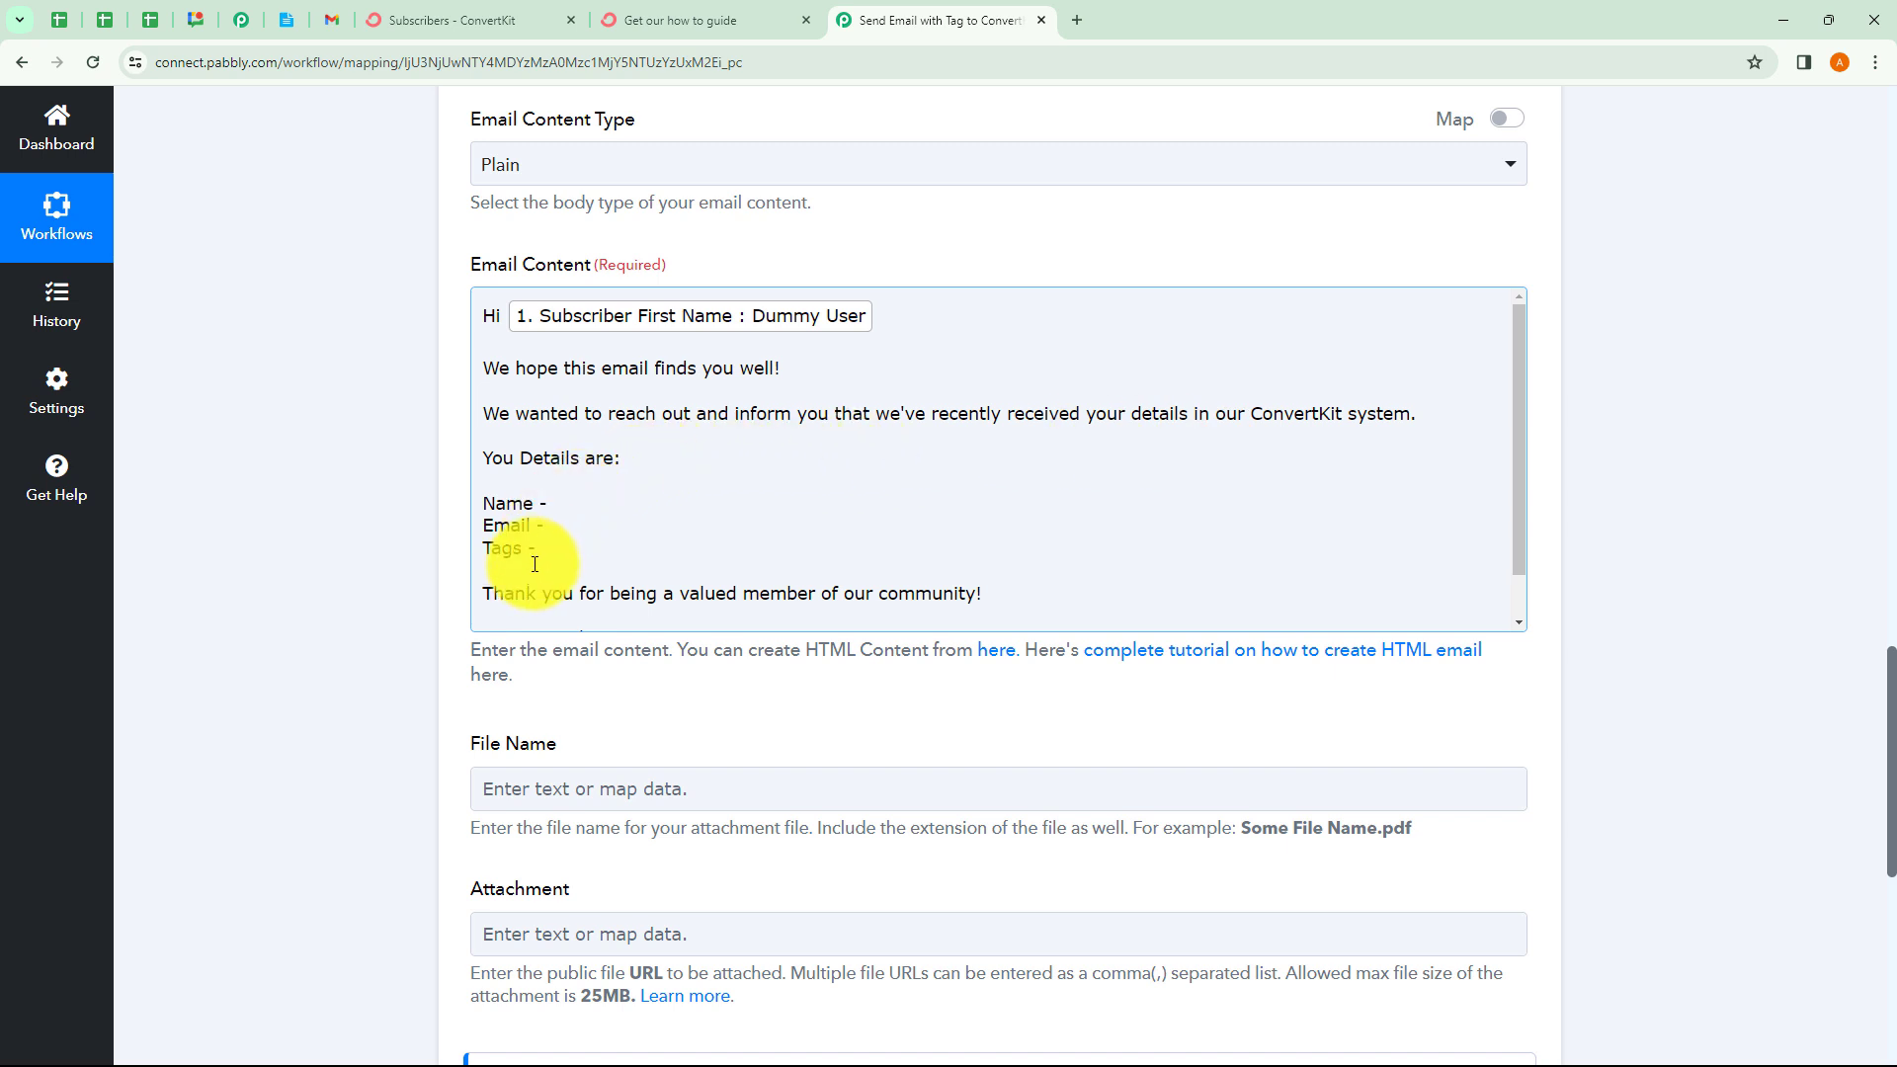
Map Subscriber First Name from the New Form Subscriber step to the "Name -" line of the email content
{"action": "scroll", "coordinate": [542, 593], "scroll_direction": "down", "scroll_amount": 1}
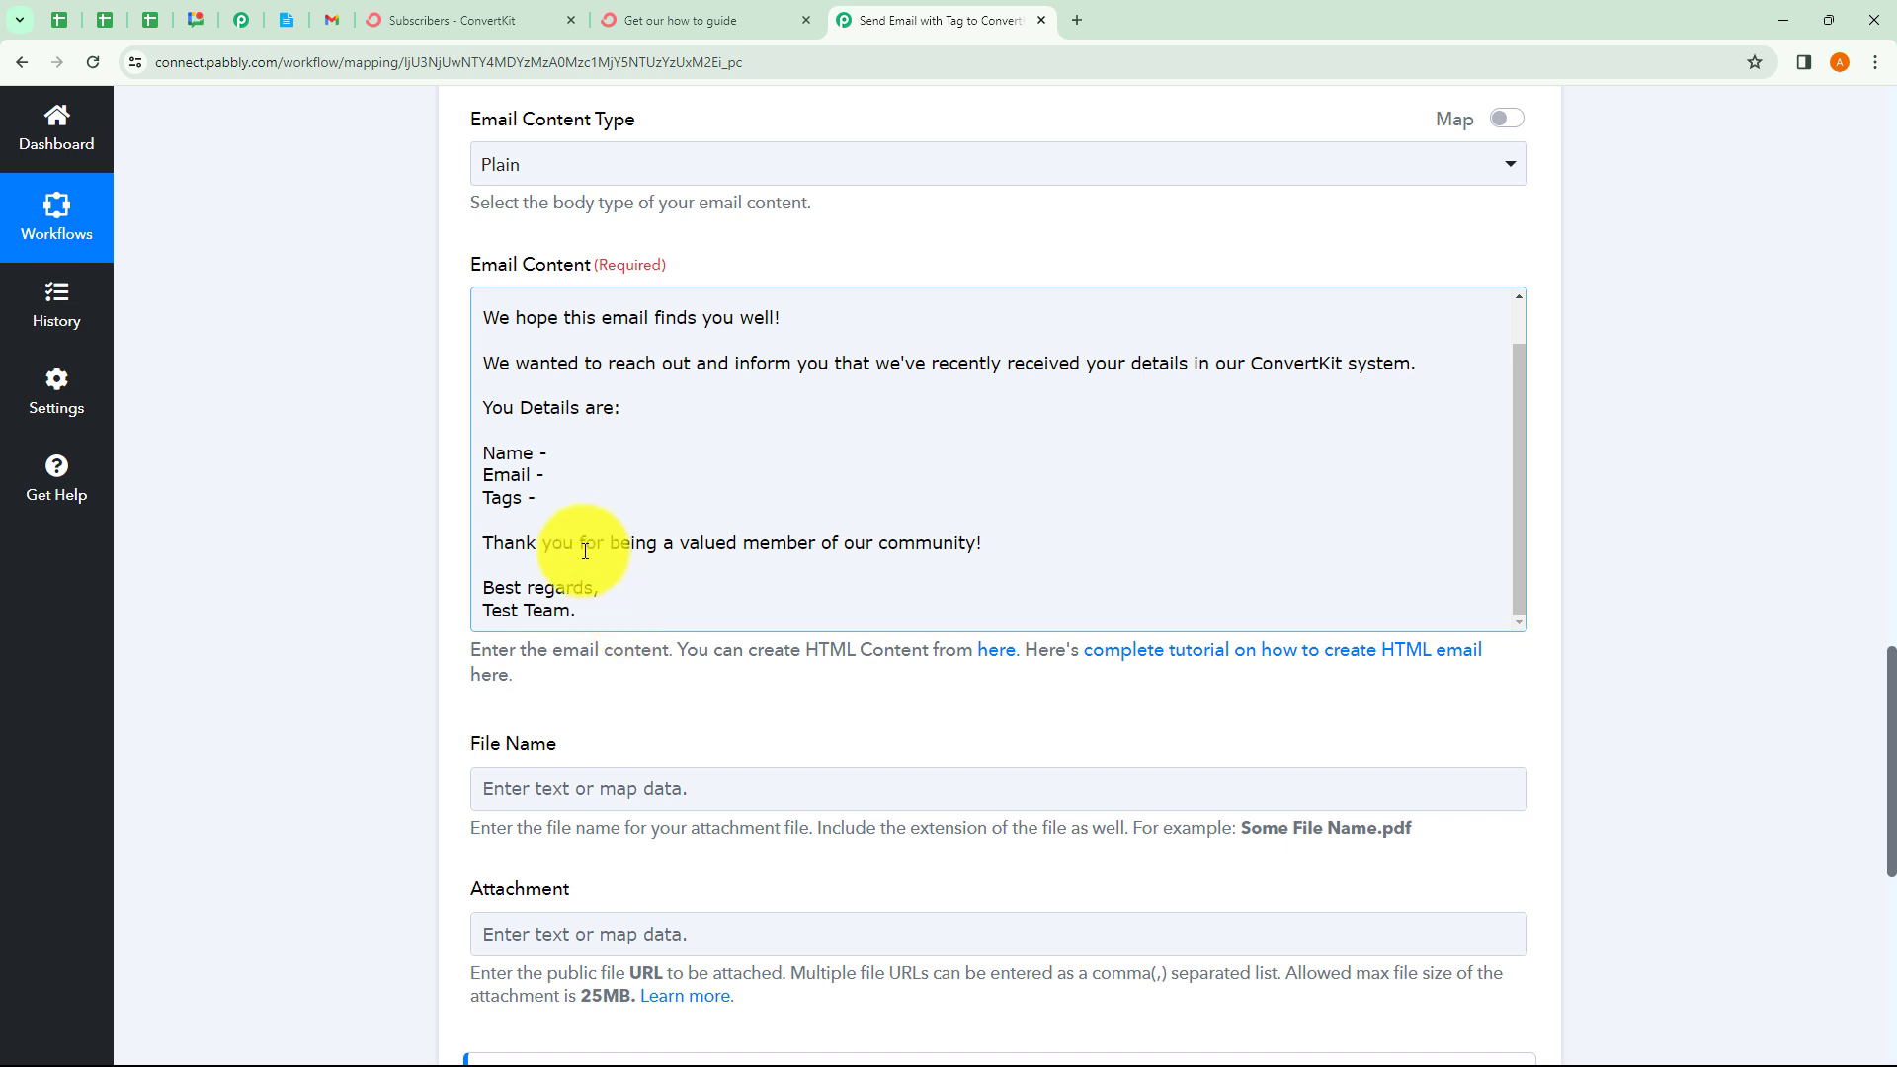
{"action": "left_click", "coordinate": [569, 452]}
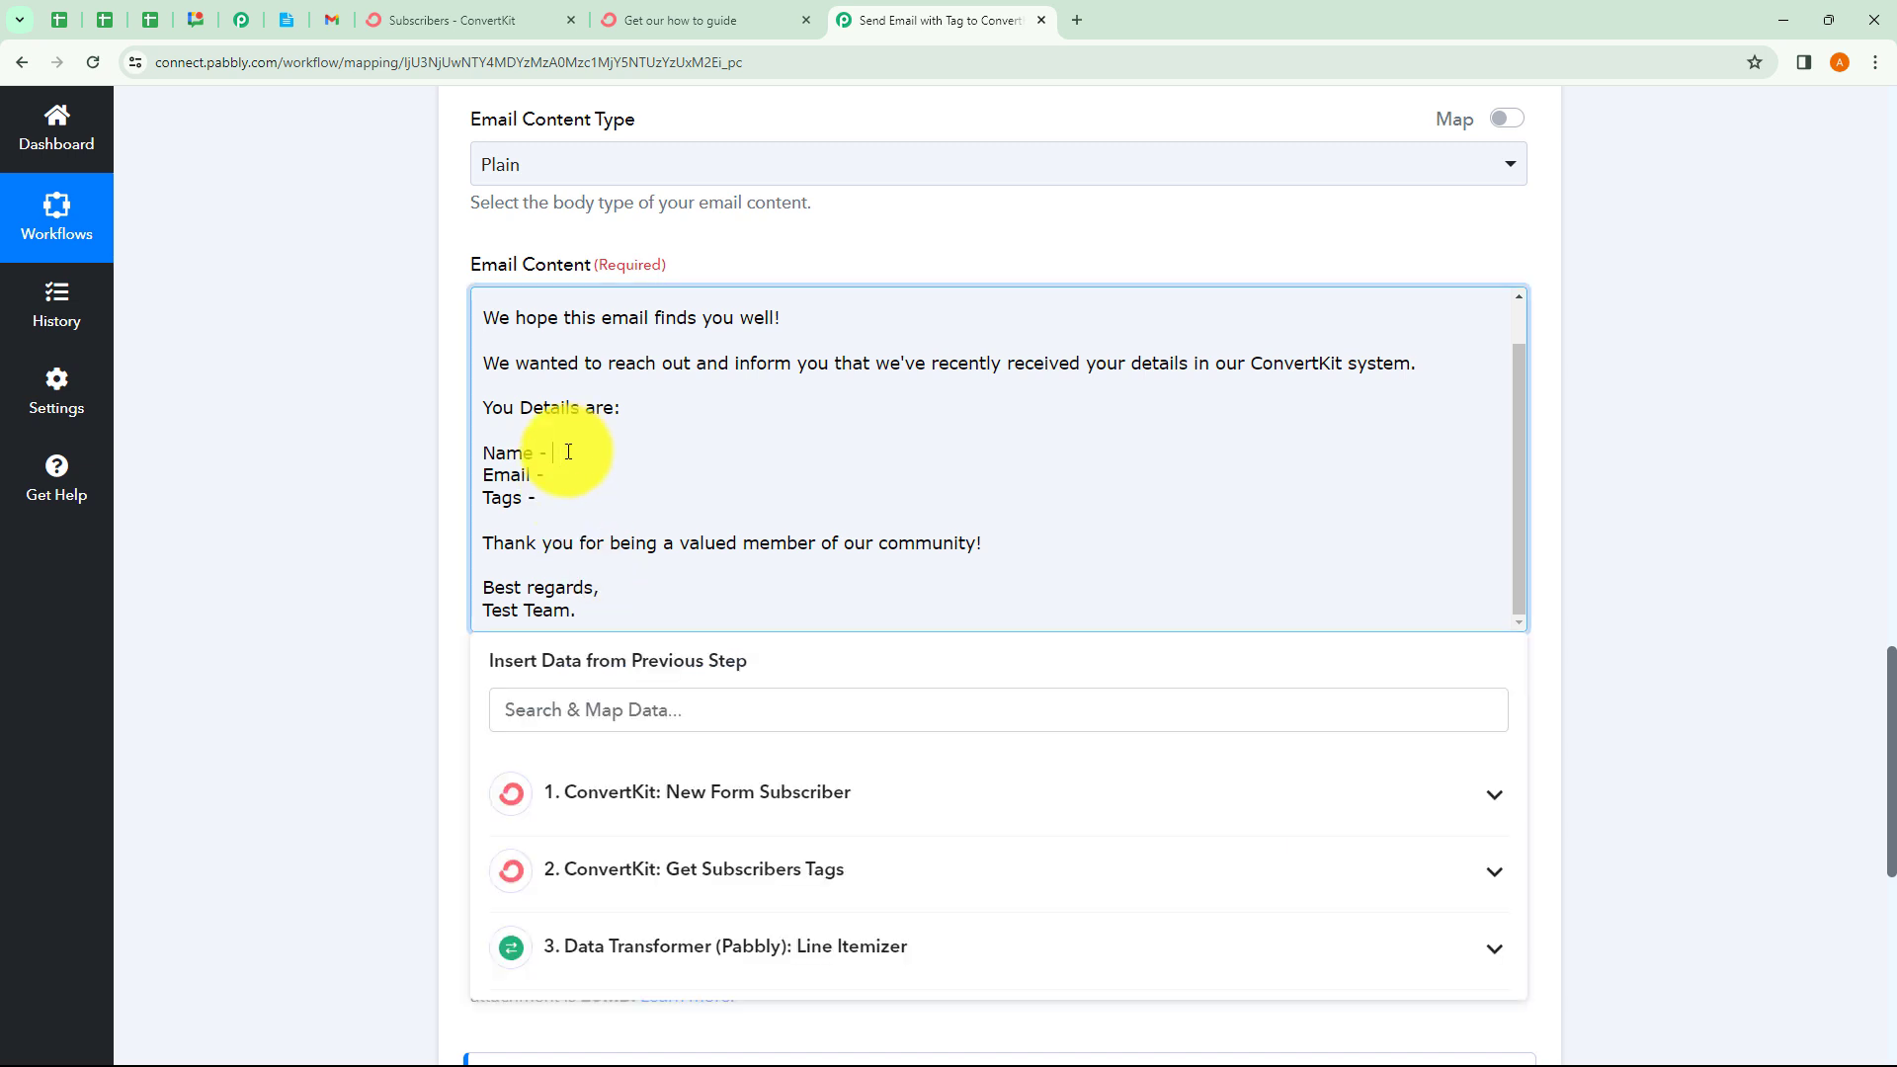
{"action": "left_click", "coordinate": [721, 794]}
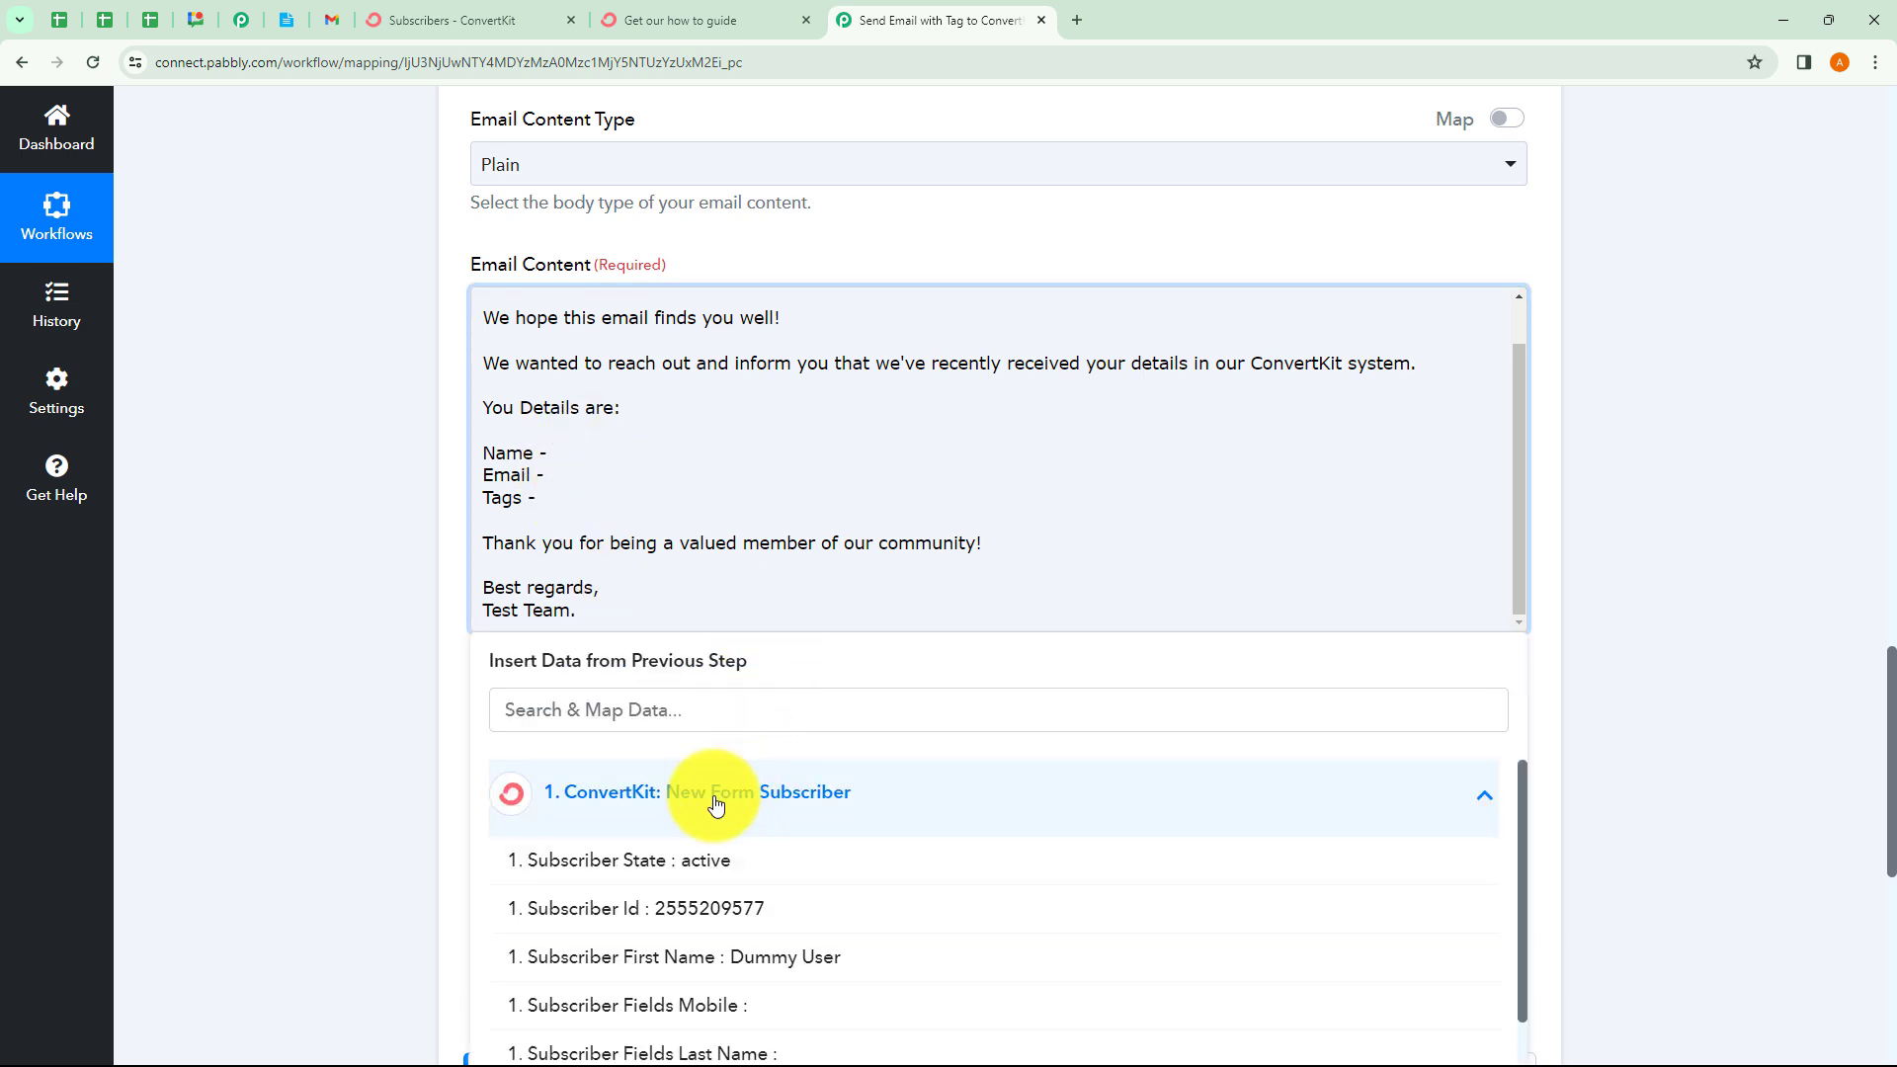
{"action": "left_click", "coordinate": [741, 954]}
Map Subscriber Email Address from the New Form Subscriber step to the "Email -" line of the email content
{"action": "left_click", "coordinate": [553, 490]}
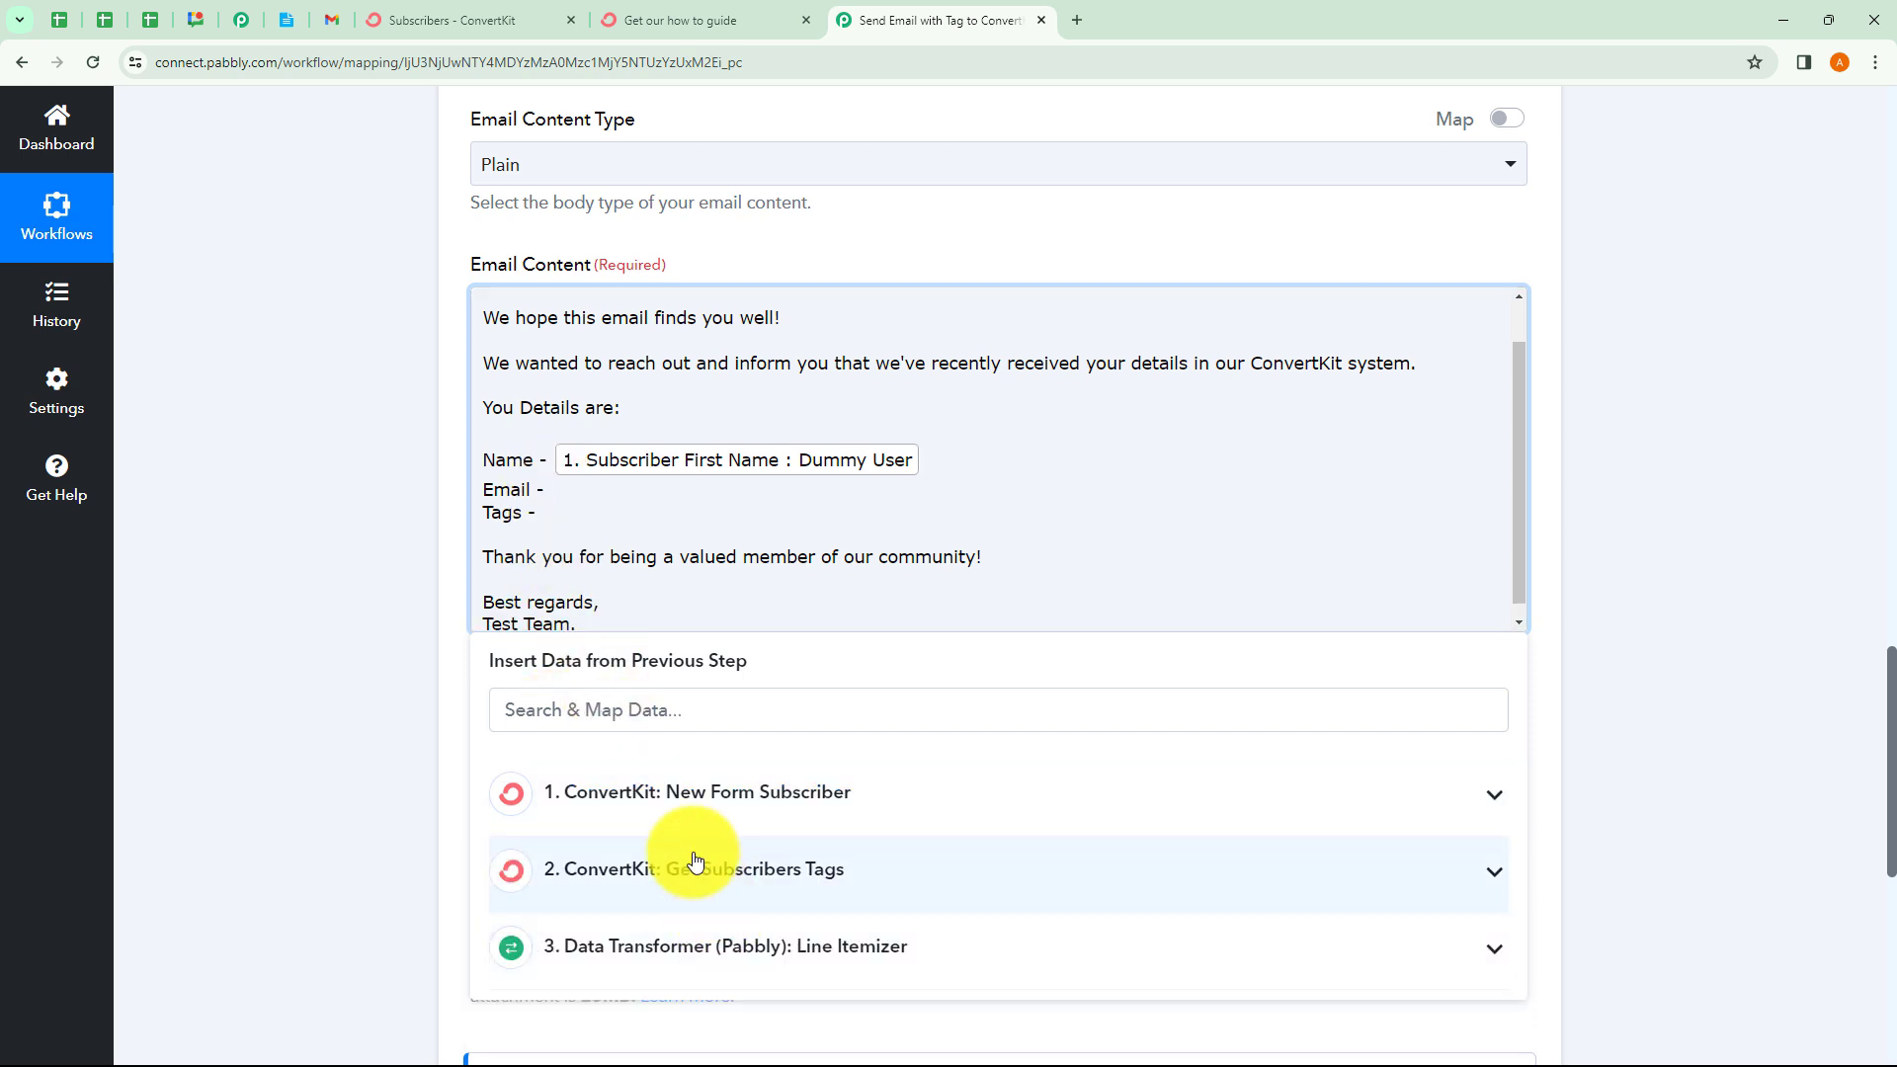
{"action": "left_click", "coordinate": [719, 795]}
{"action": "scroll", "coordinate": [717, 899], "scroll_direction": "down", "scroll_amount": 2}
{"action": "left_click", "coordinate": [786, 934]}
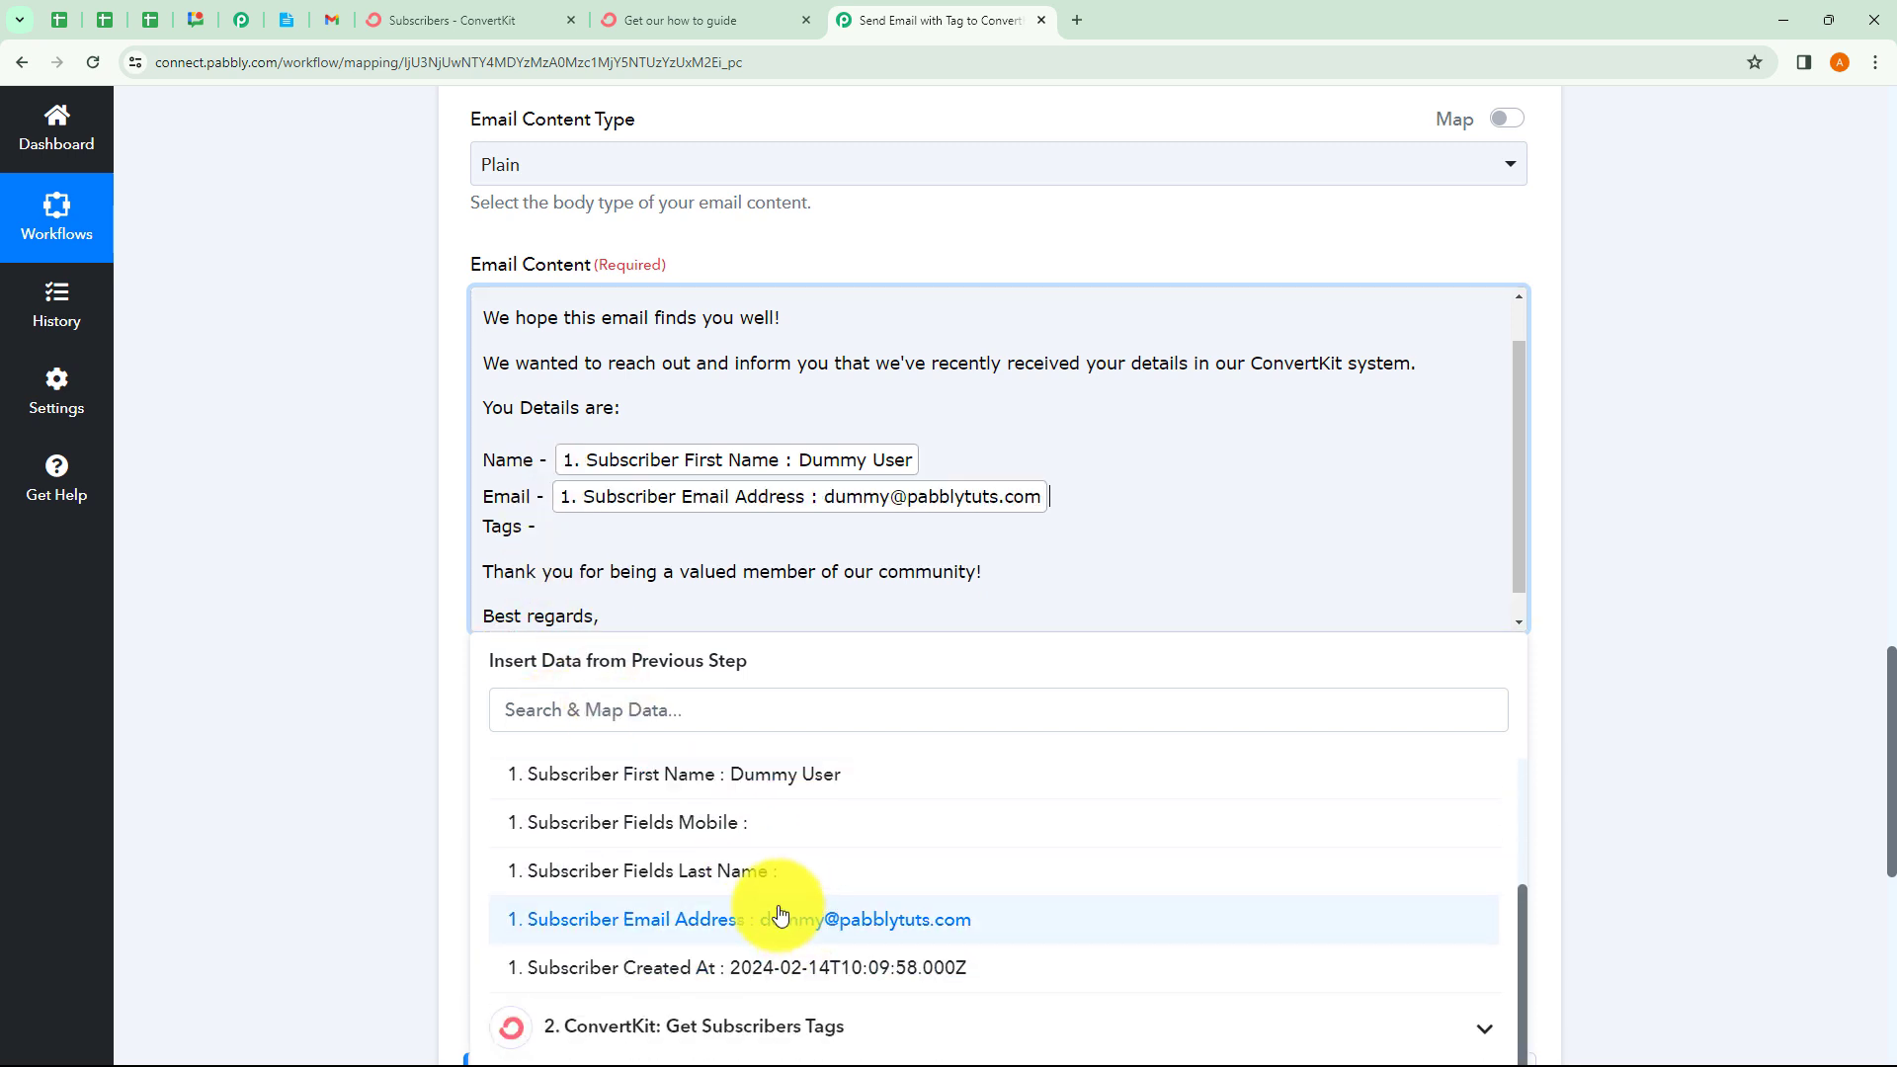
Map Name from the Data Transformer Line Itemizer step to the "Tags -" line of the email content
{"action": "left_click", "coordinate": [545, 527]}
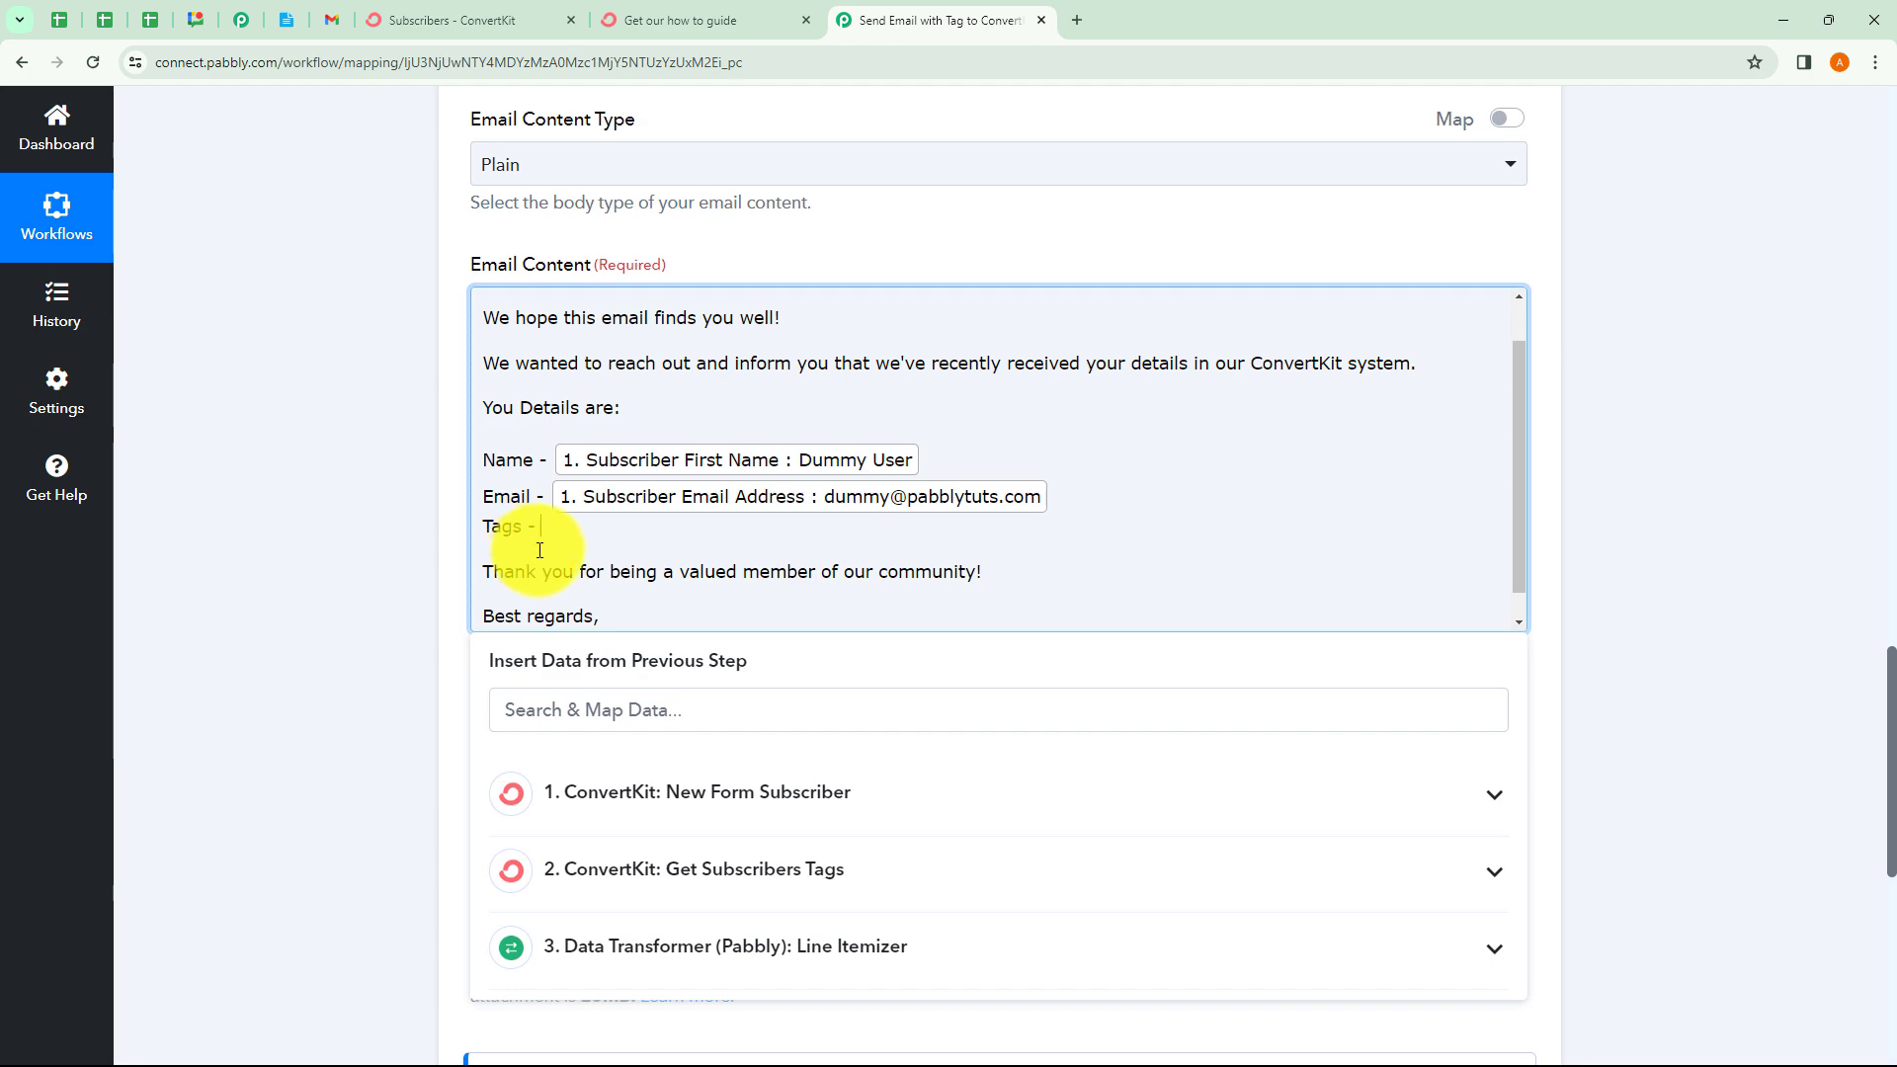
{"action": "scroll", "coordinate": [546, 580], "scroll_direction": "down", "scroll_amount": 1}
{"action": "left_click", "coordinate": [721, 948]}
{"action": "scroll", "coordinate": [474, 957], "scroll_direction": "down", "scroll_amount": 3}
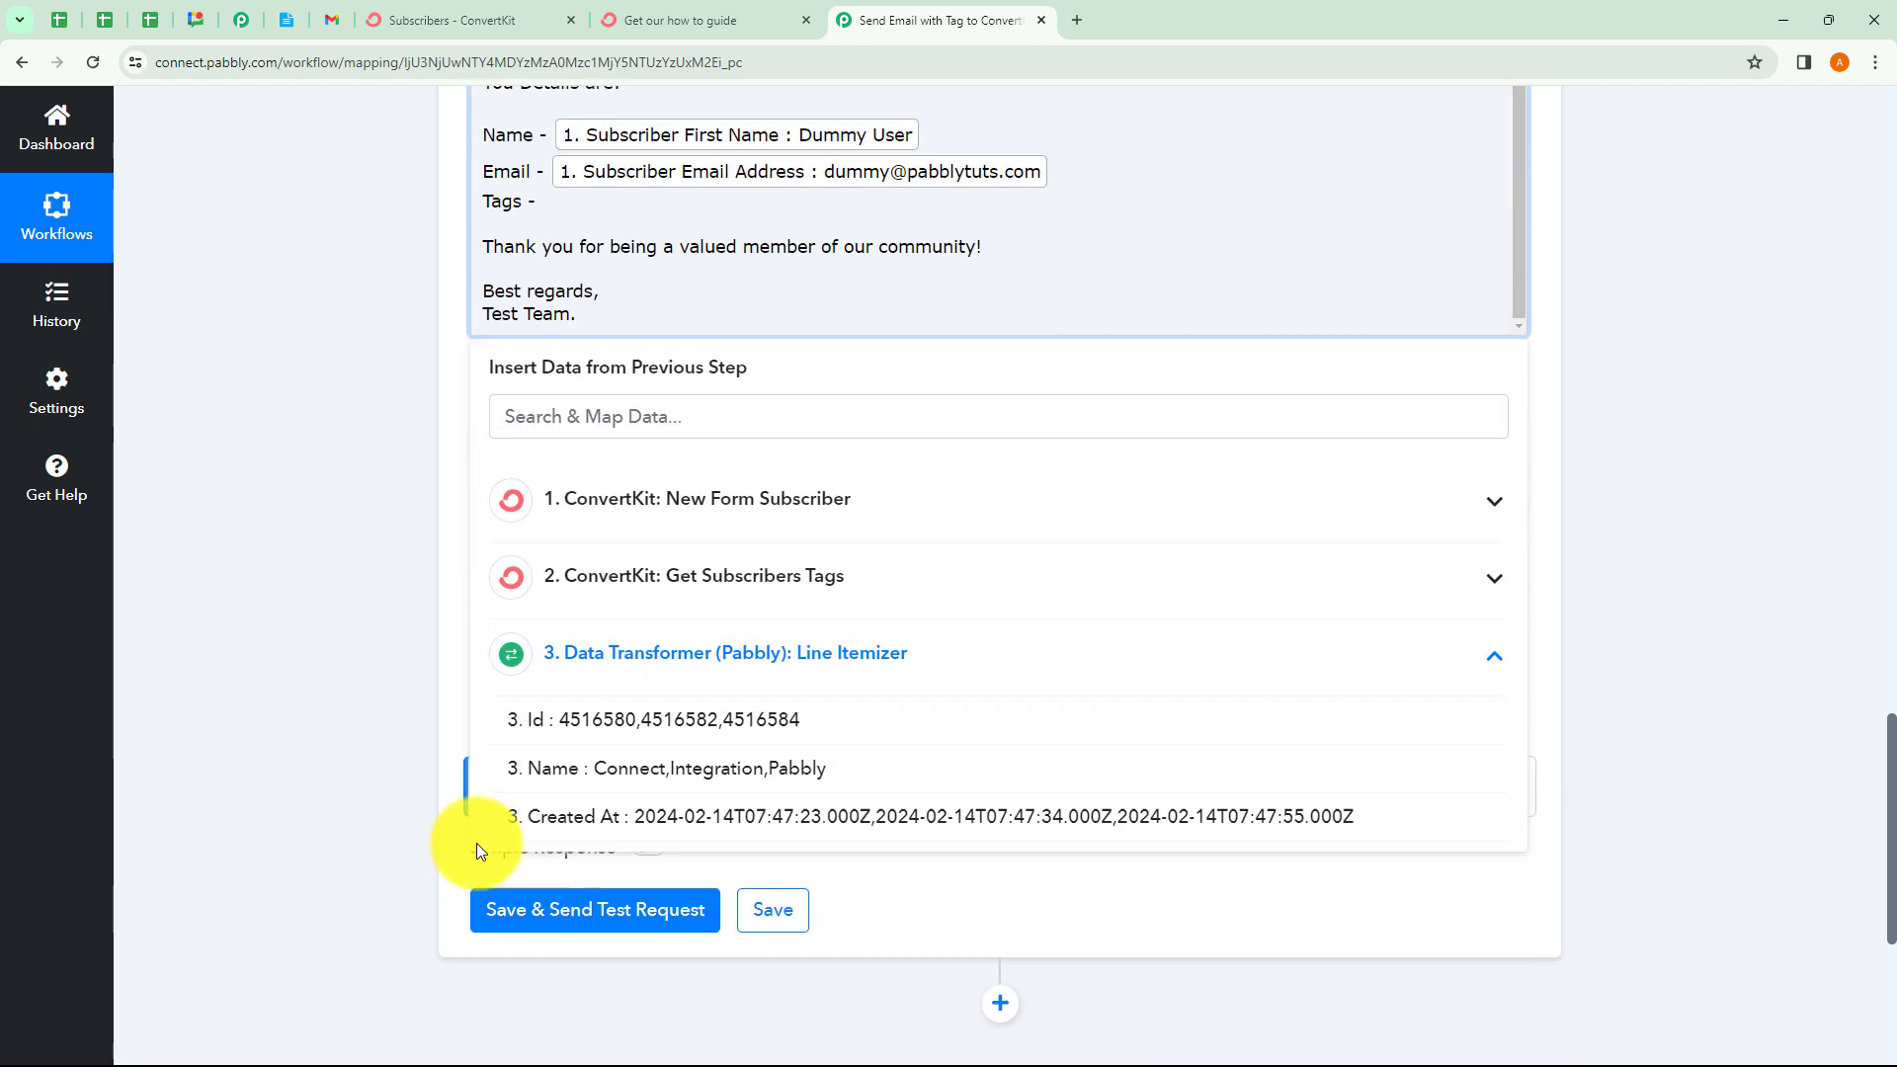
{"action": "left_click", "coordinate": [698, 775]}
{"action": "left_click", "coordinate": [396, 499]}
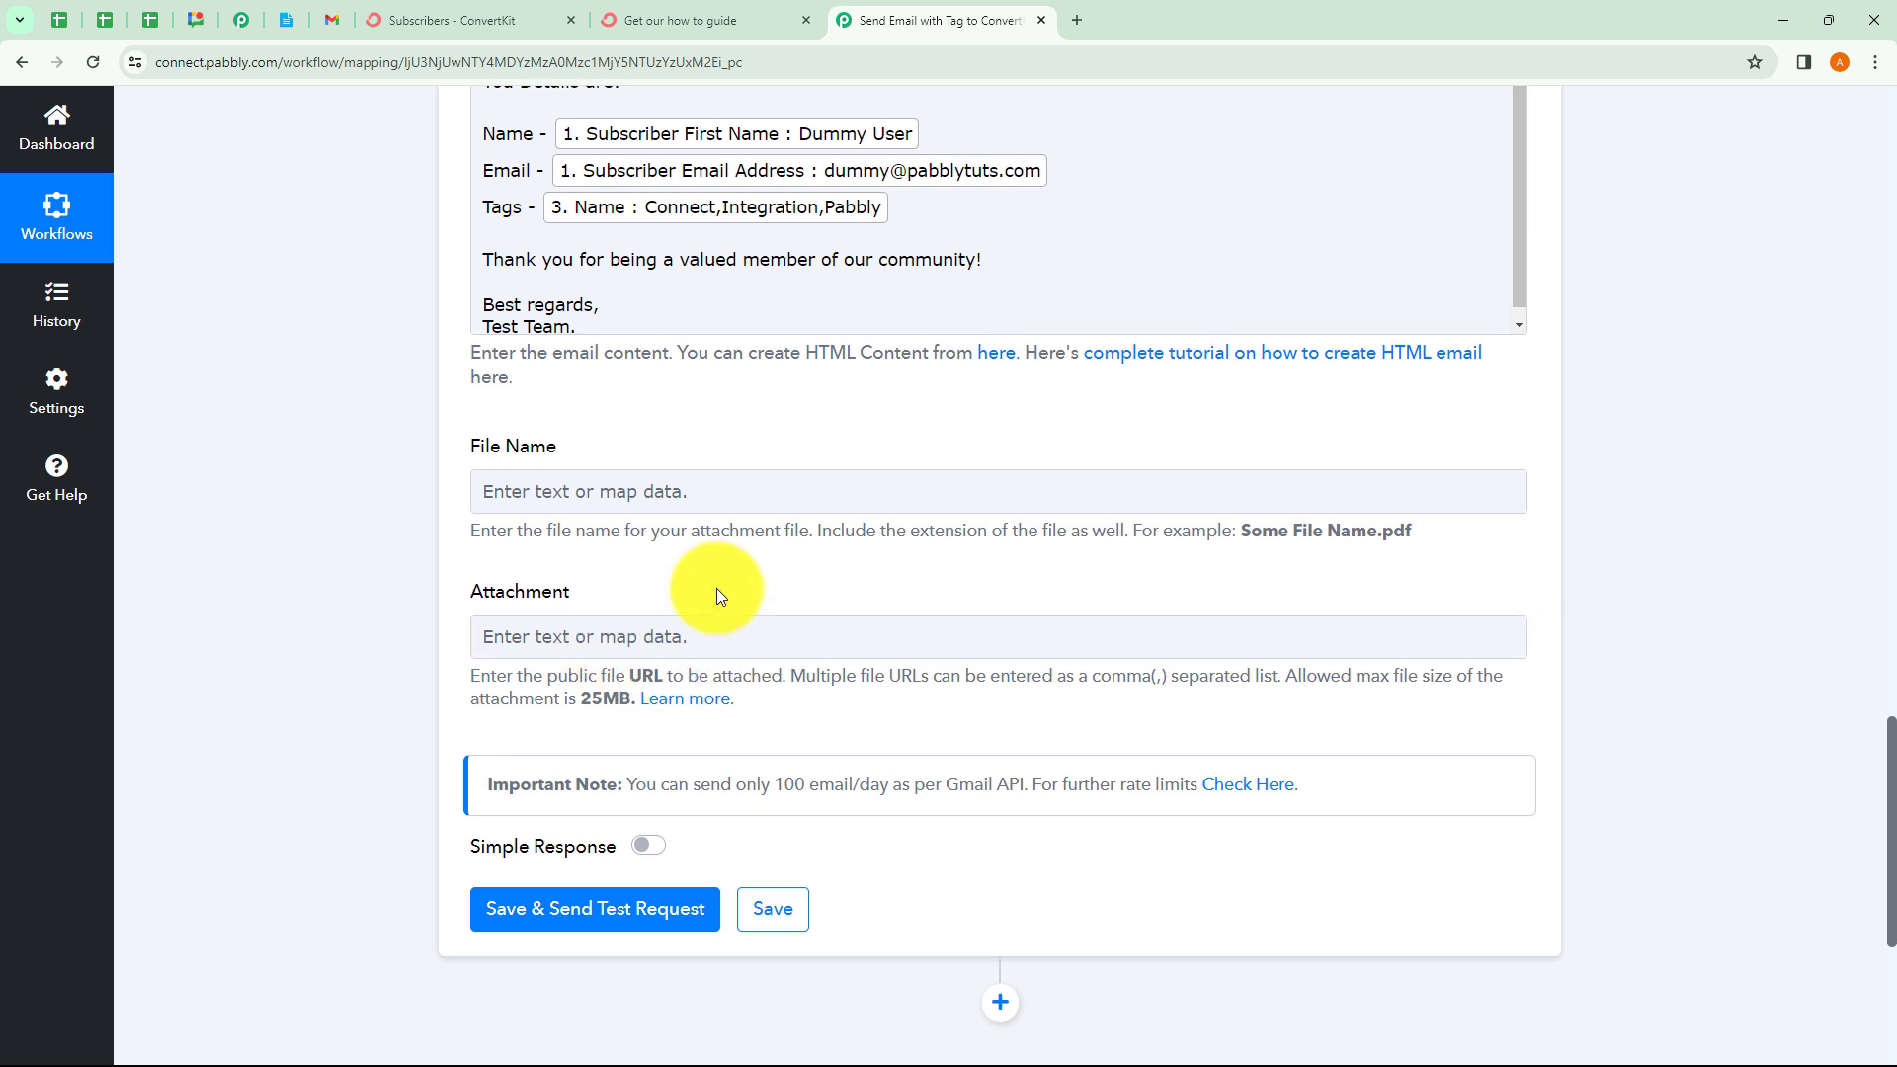
Leave File Name and Attachment empty, then save the Gmail action and send a test request
{"action": "scroll", "coordinate": [715, 592], "scroll_direction": "down", "scroll_amount": 1}
{"action": "scroll", "coordinate": [691, 678], "scroll_direction": "down", "scroll_amount": 1}
{"action": "left_click", "coordinate": [608, 737]}
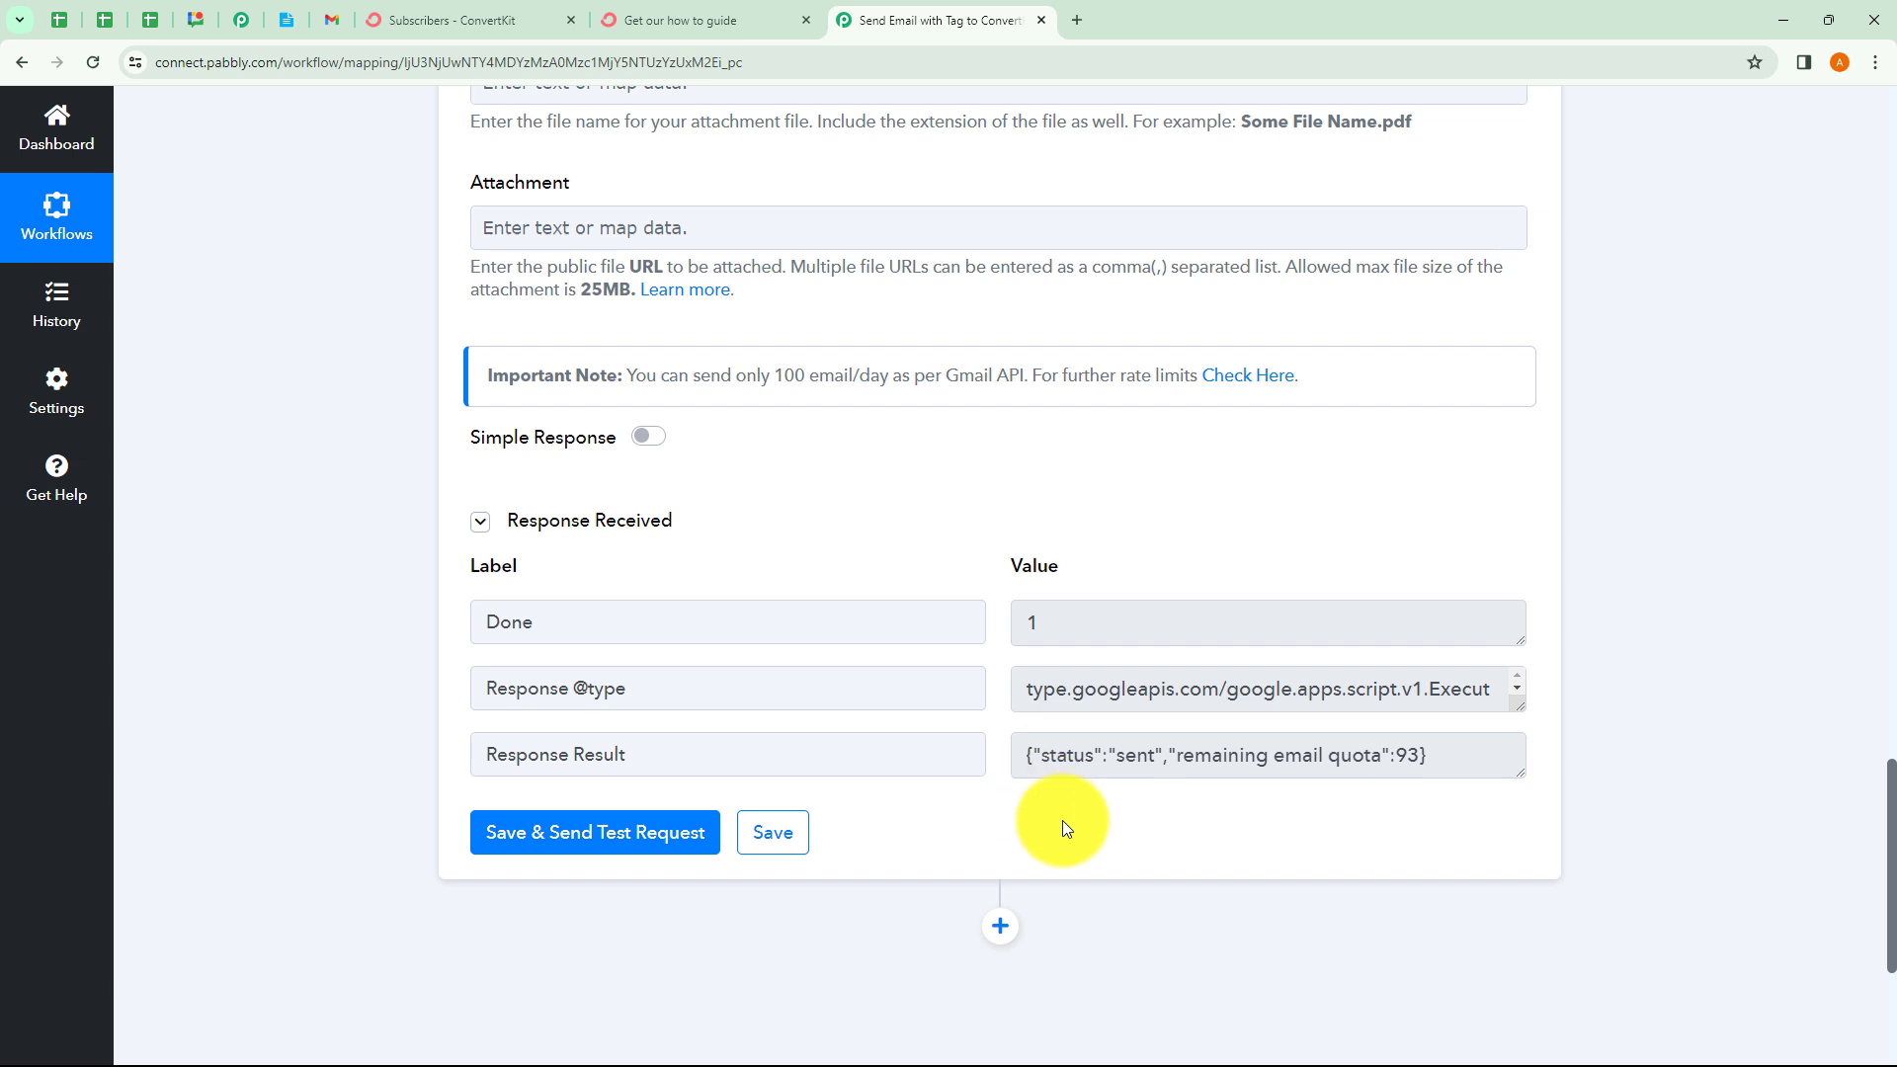
Check the send status in Response Result, then switch to Gmail and open the "Response Received" email to read its details
{"action": "left_click_drag", "start_coordinate": [1049, 761], "coordinate": [1174, 762]}
{"action": "left_click", "coordinate": [1148, 808]}
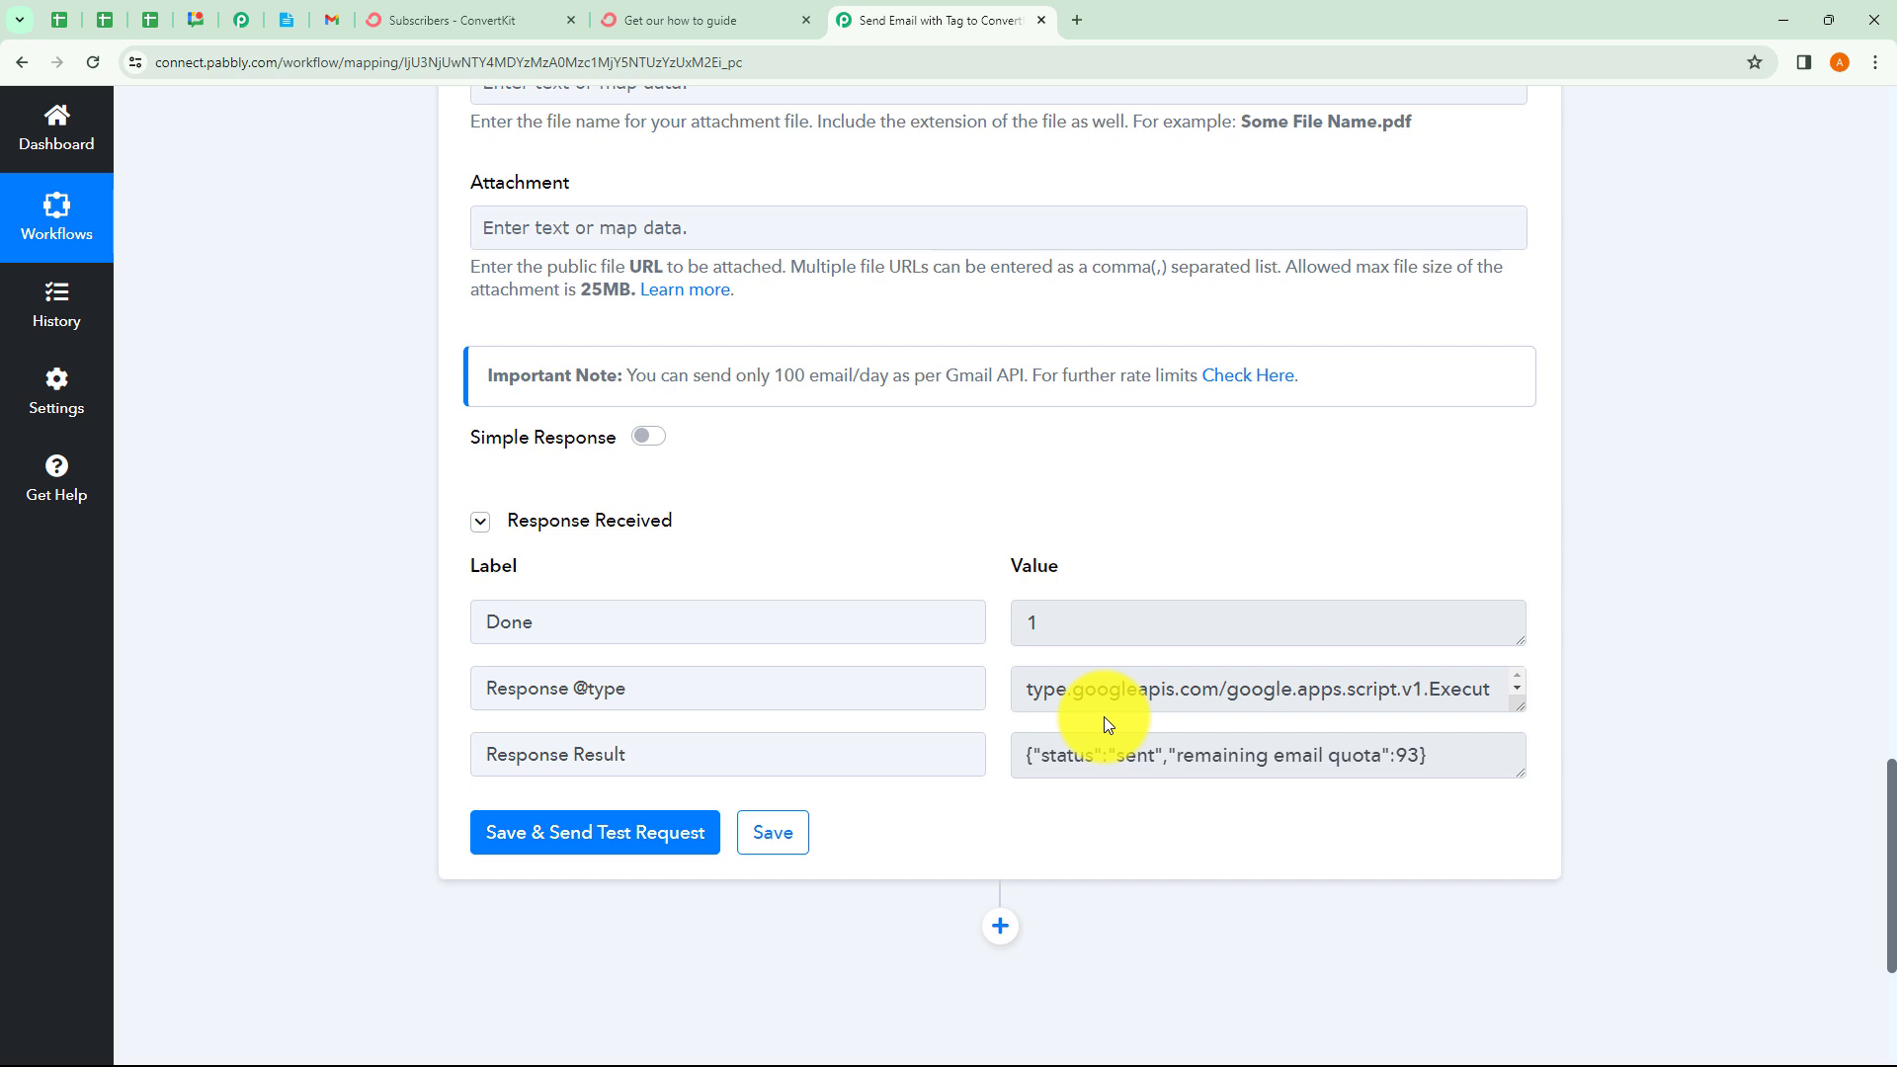
{"action": "left_click", "coordinate": [331, 33]}
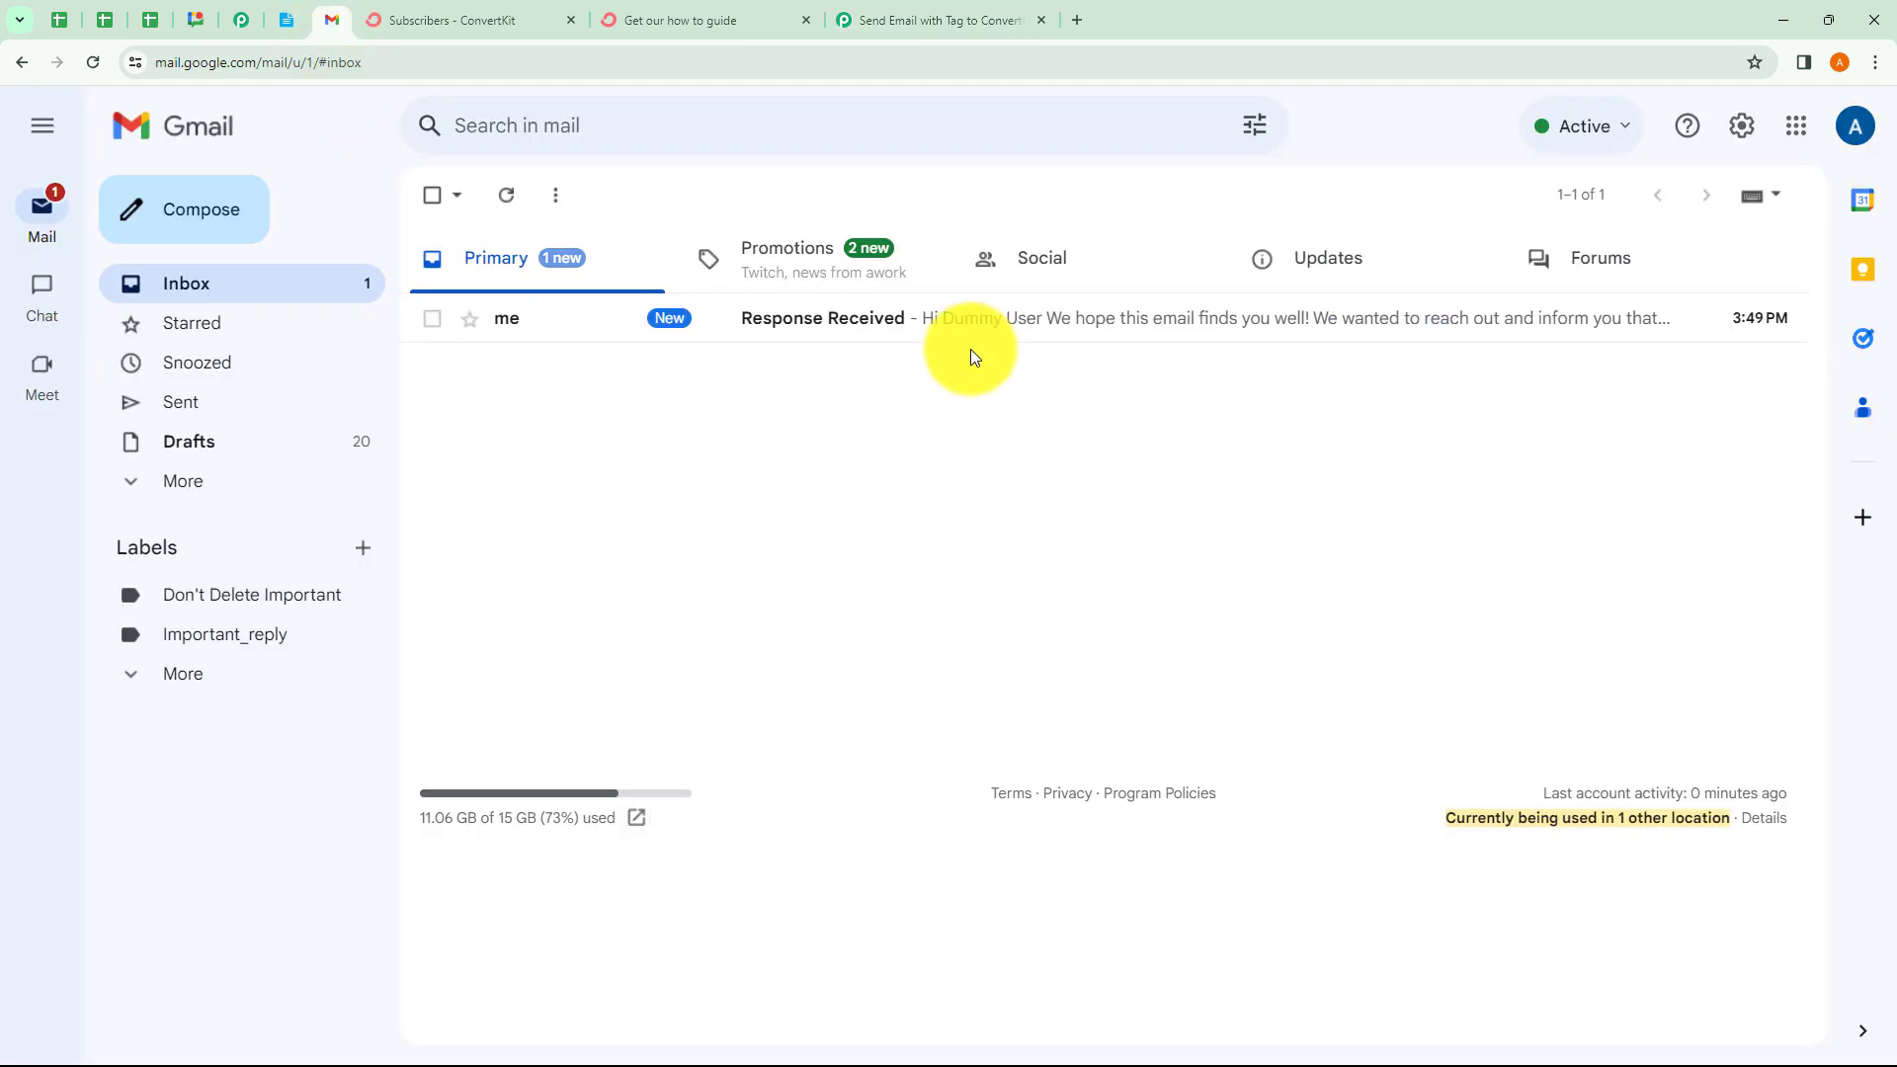
{"action": "left_click", "coordinate": [1036, 336]}
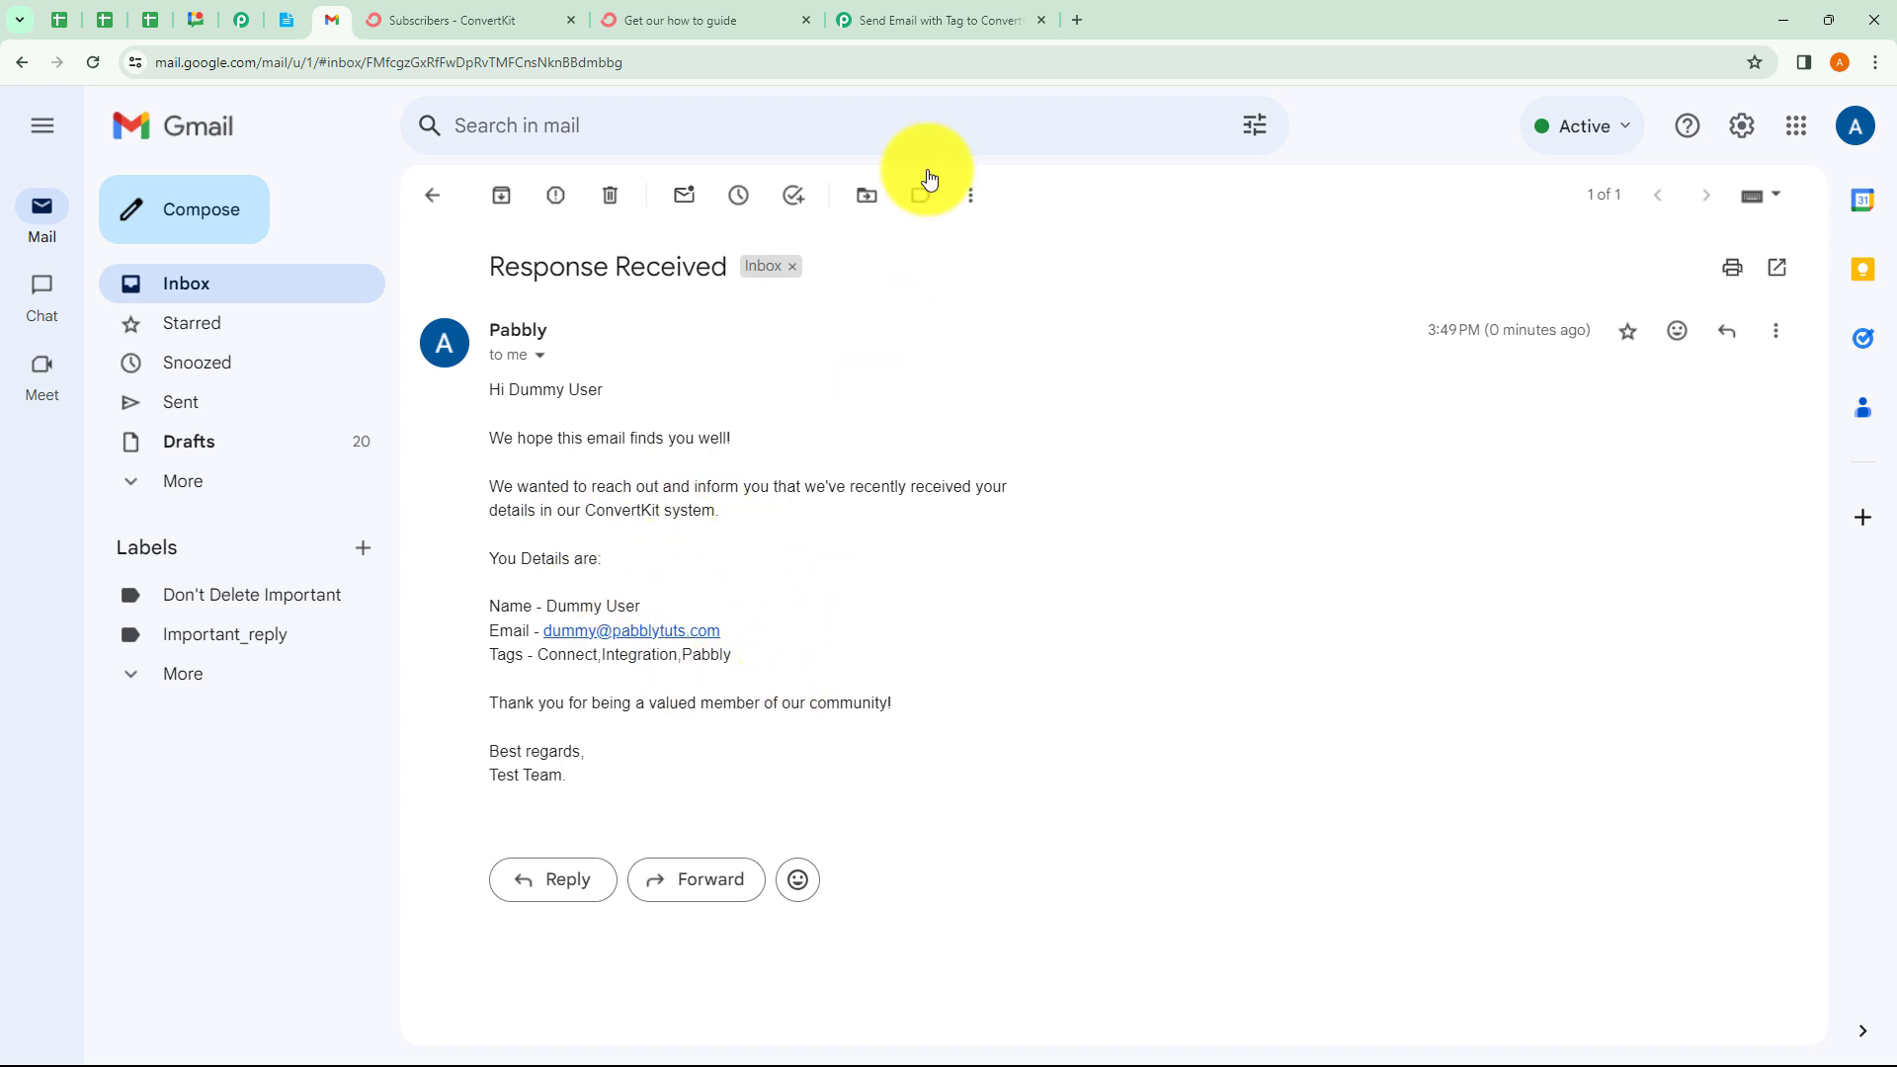
Return to Pabbly Connect and review the workflow's trigger and three actions, from New Form Subscriber to Gmail Send Email
{"action": "left_click", "coordinate": [917, 24]}
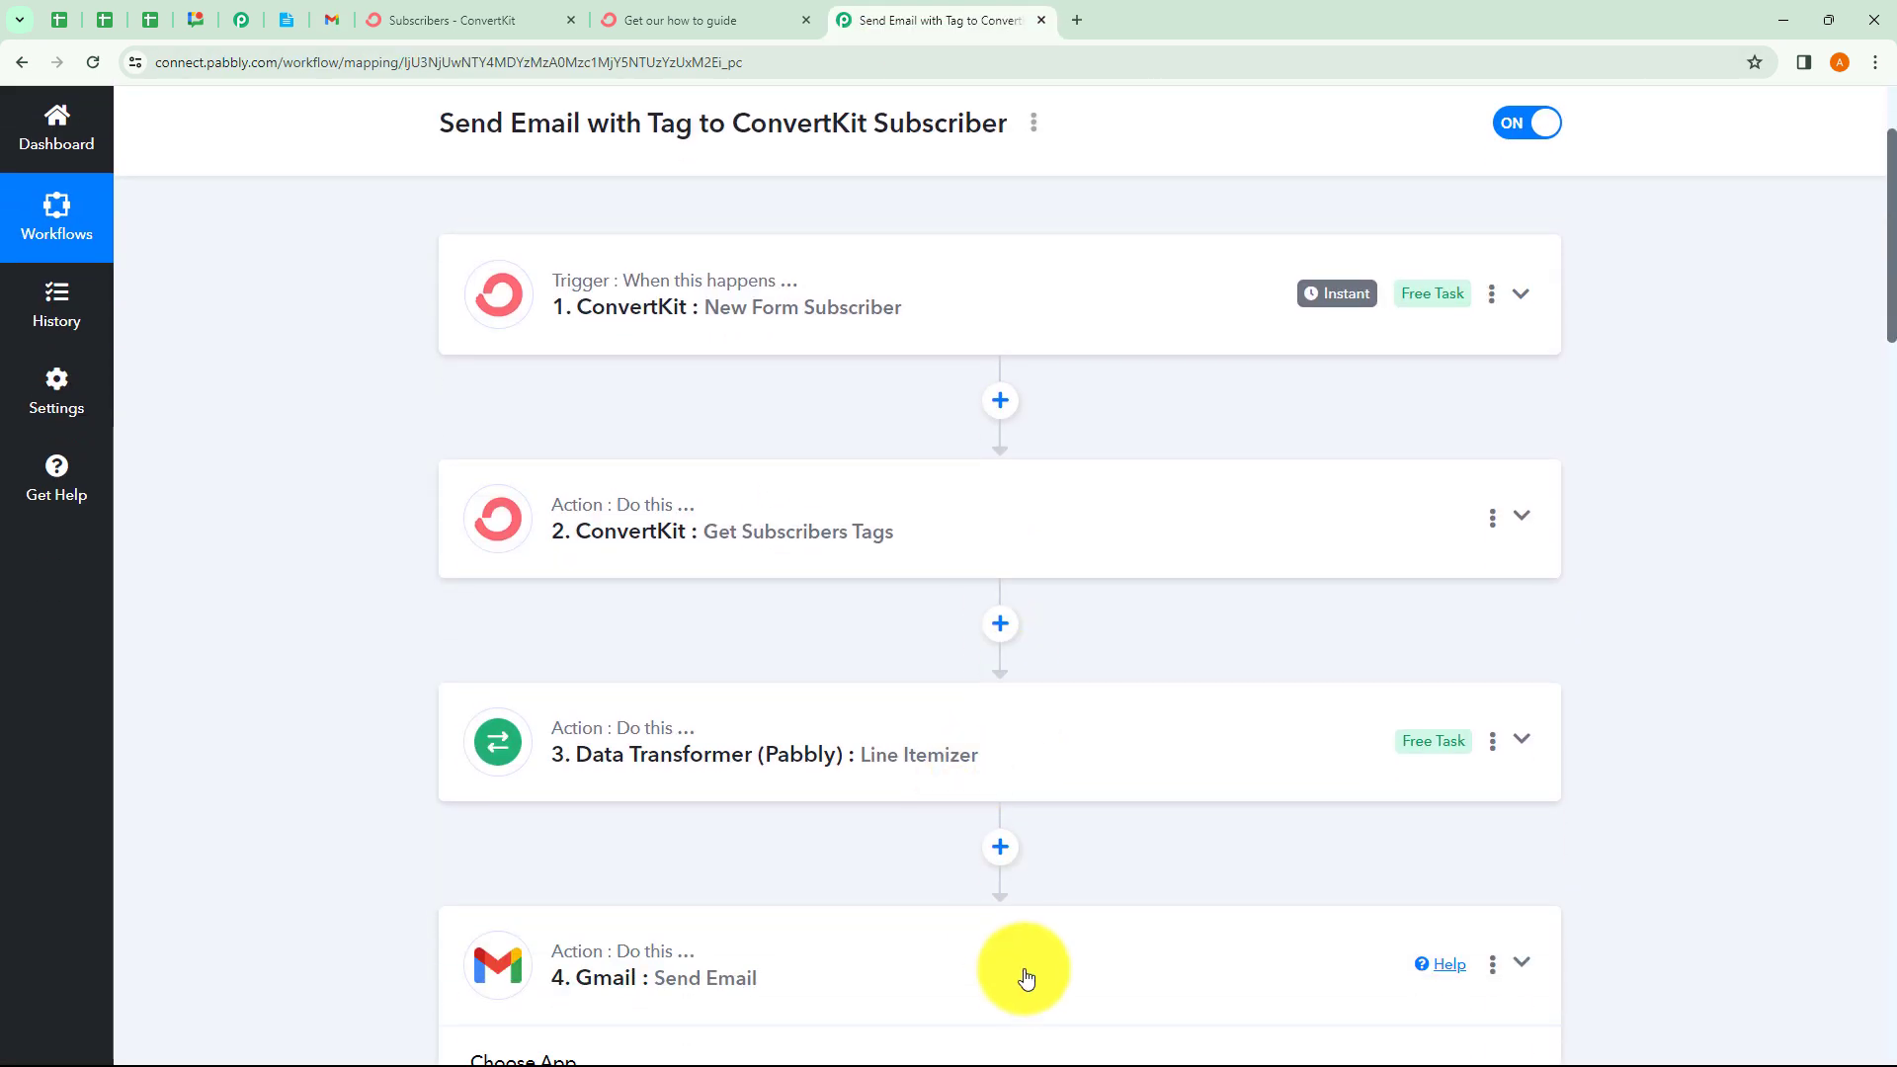
{"action": "scroll", "coordinate": [749, 761], "scroll_direction": "up", "scroll_amount": 1}
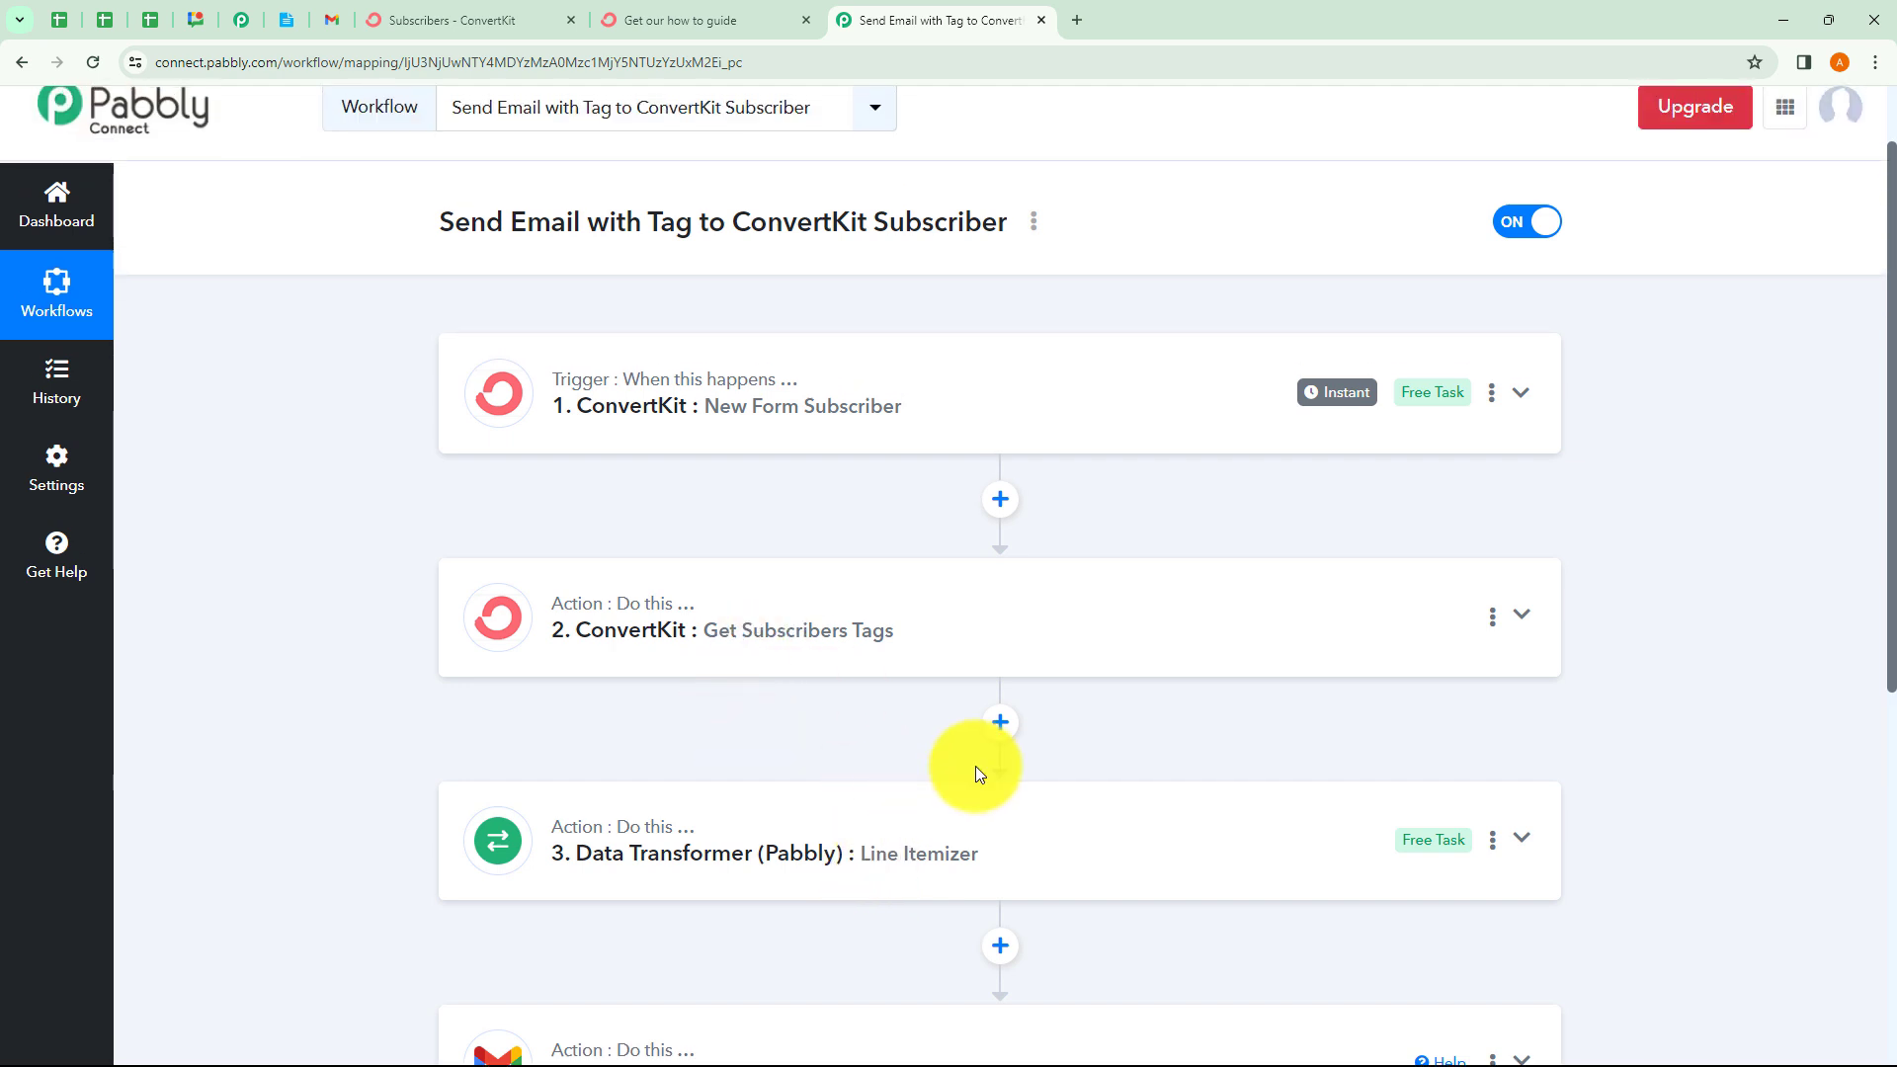
{"action": "scroll", "coordinate": [856, 632], "scroll_direction": "down", "scroll_amount": 1}
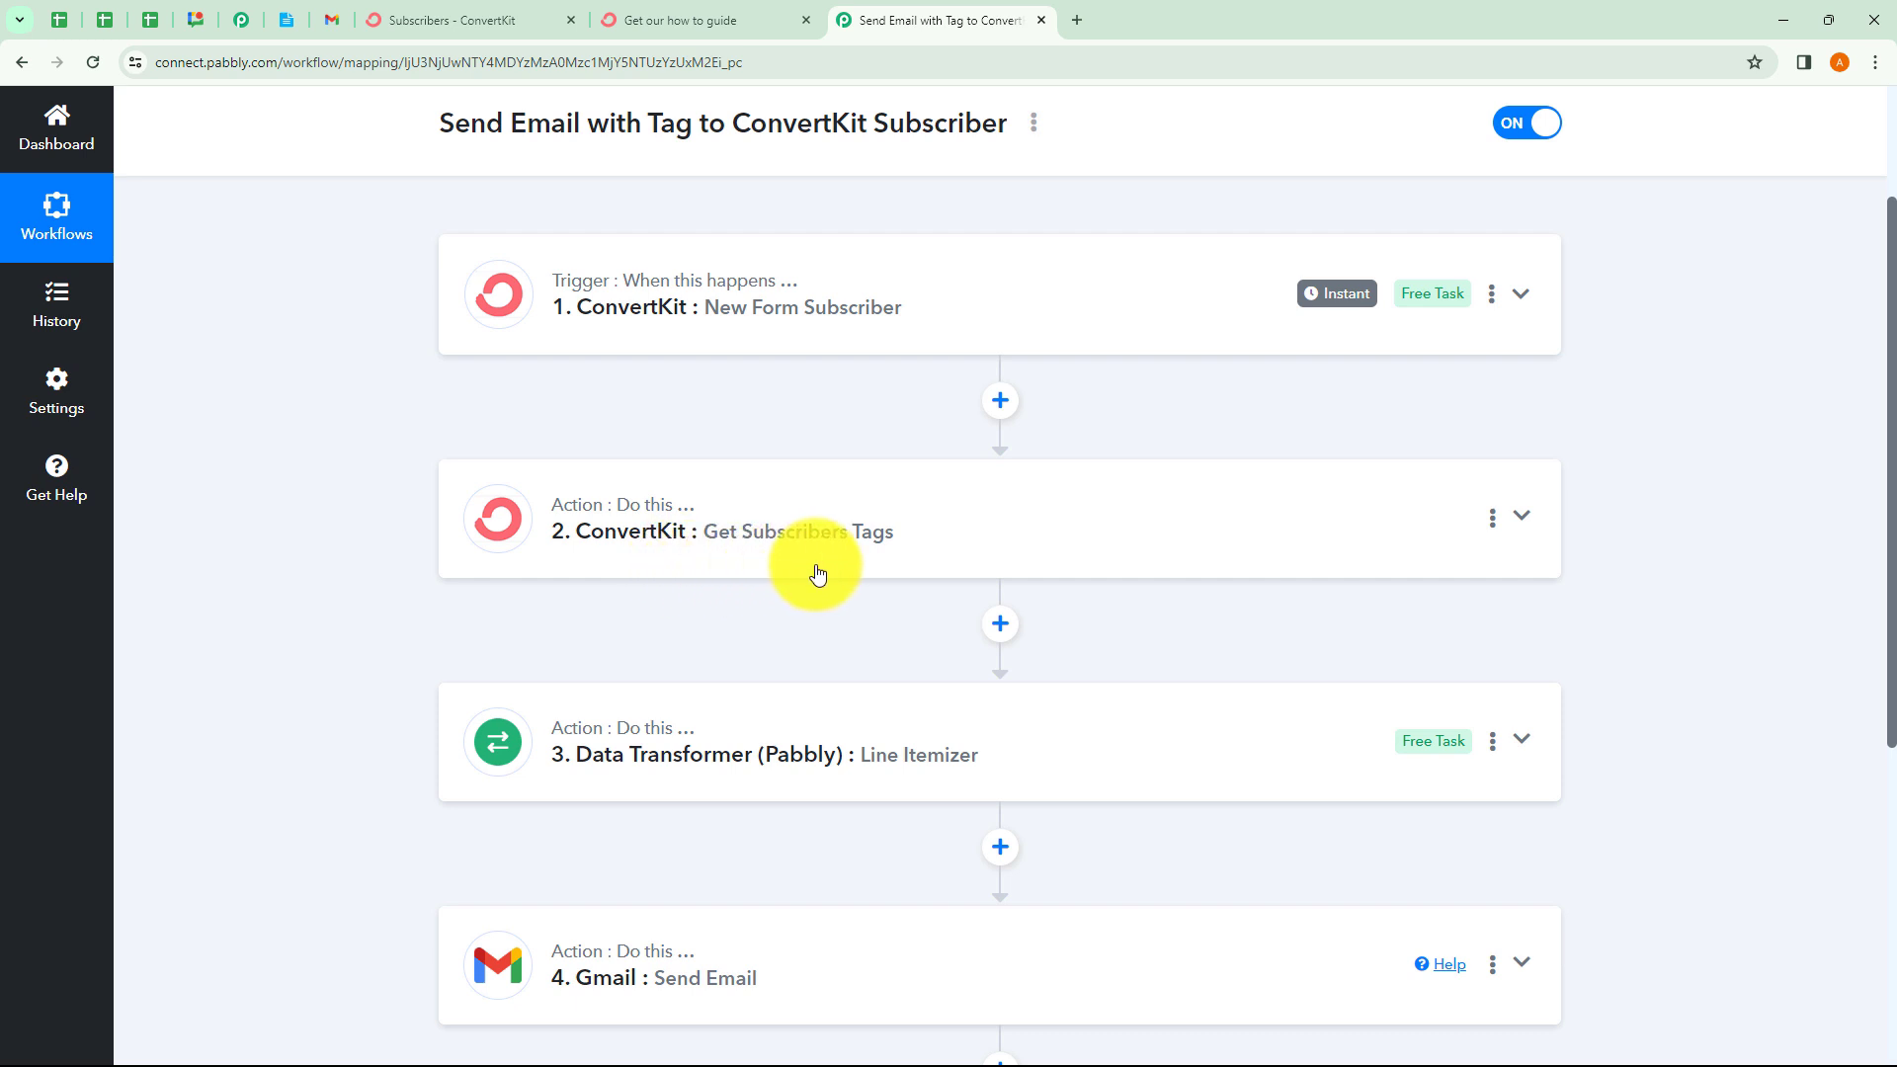
{"action": "scroll", "coordinate": [817, 573], "scroll_direction": "down", "scroll_amount": 1}
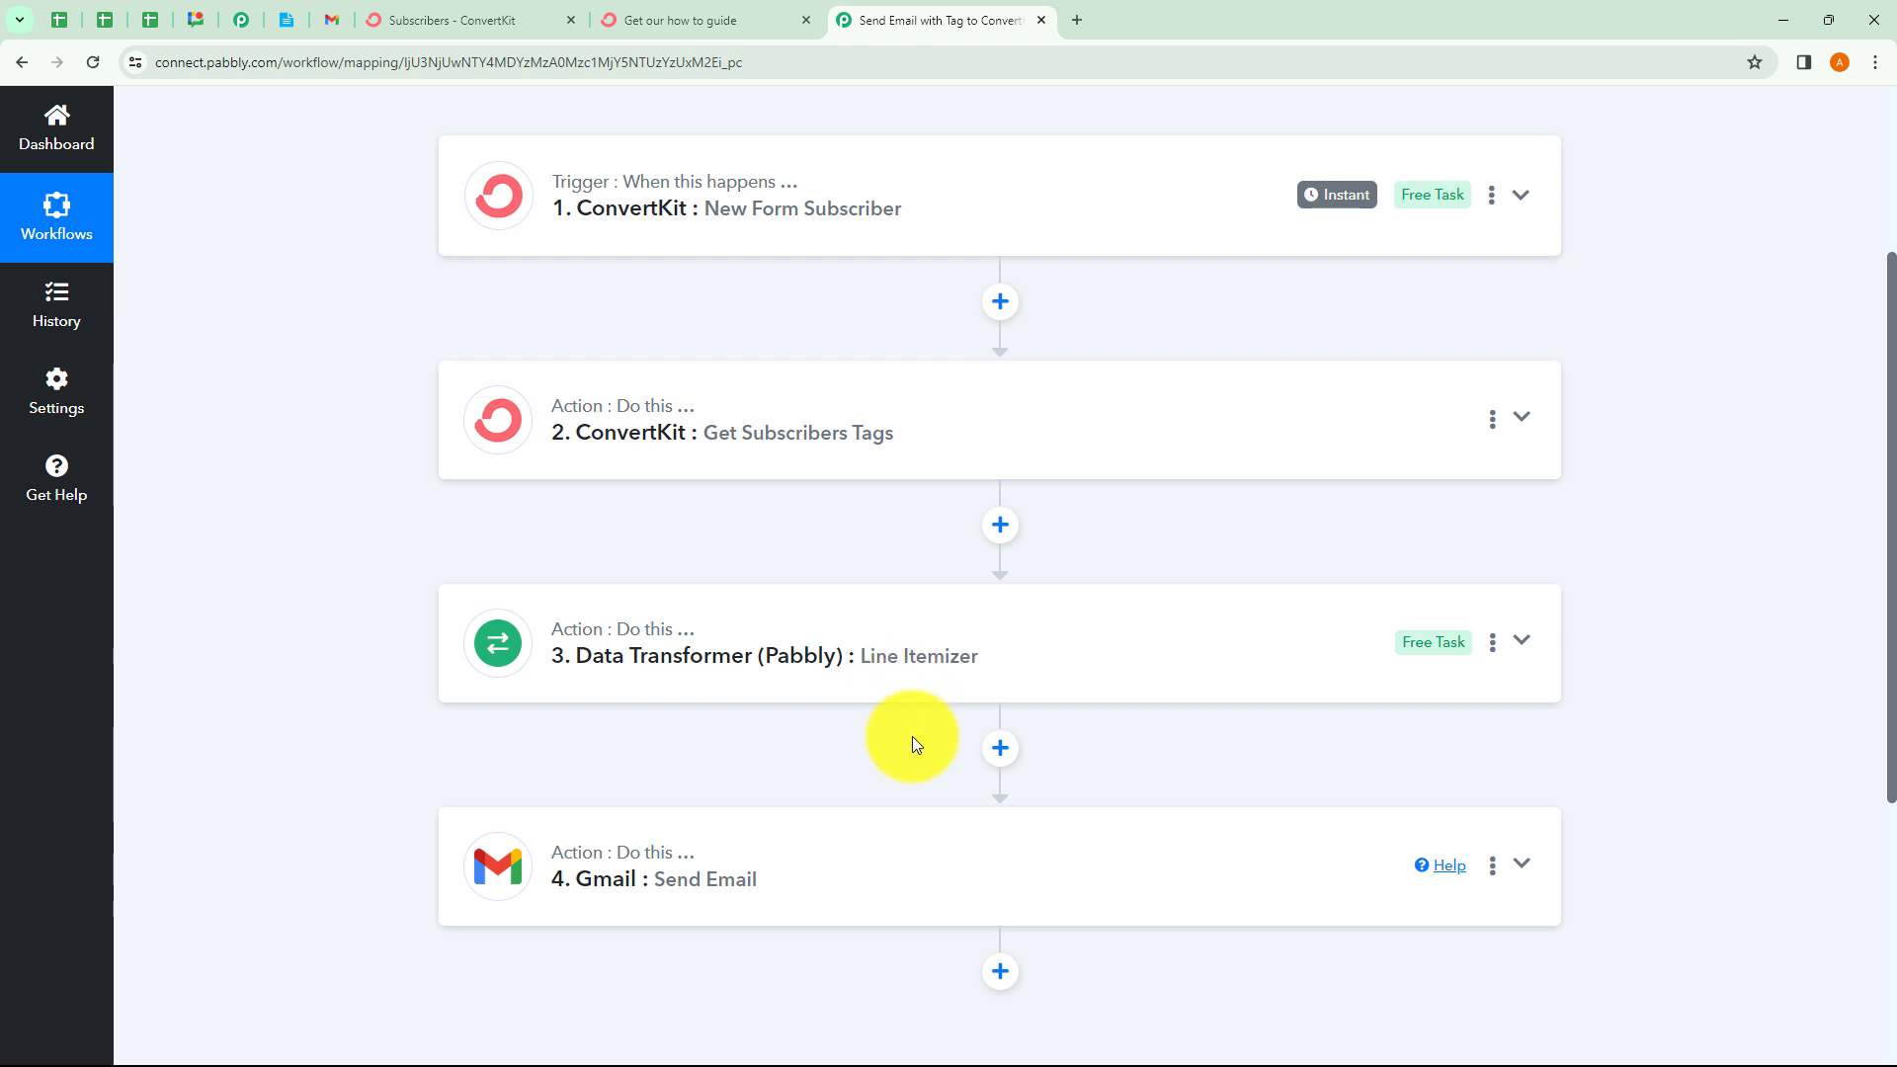
{"action": "scroll", "coordinate": [722, 751], "scroll_direction": "down", "scroll_amount": 1}
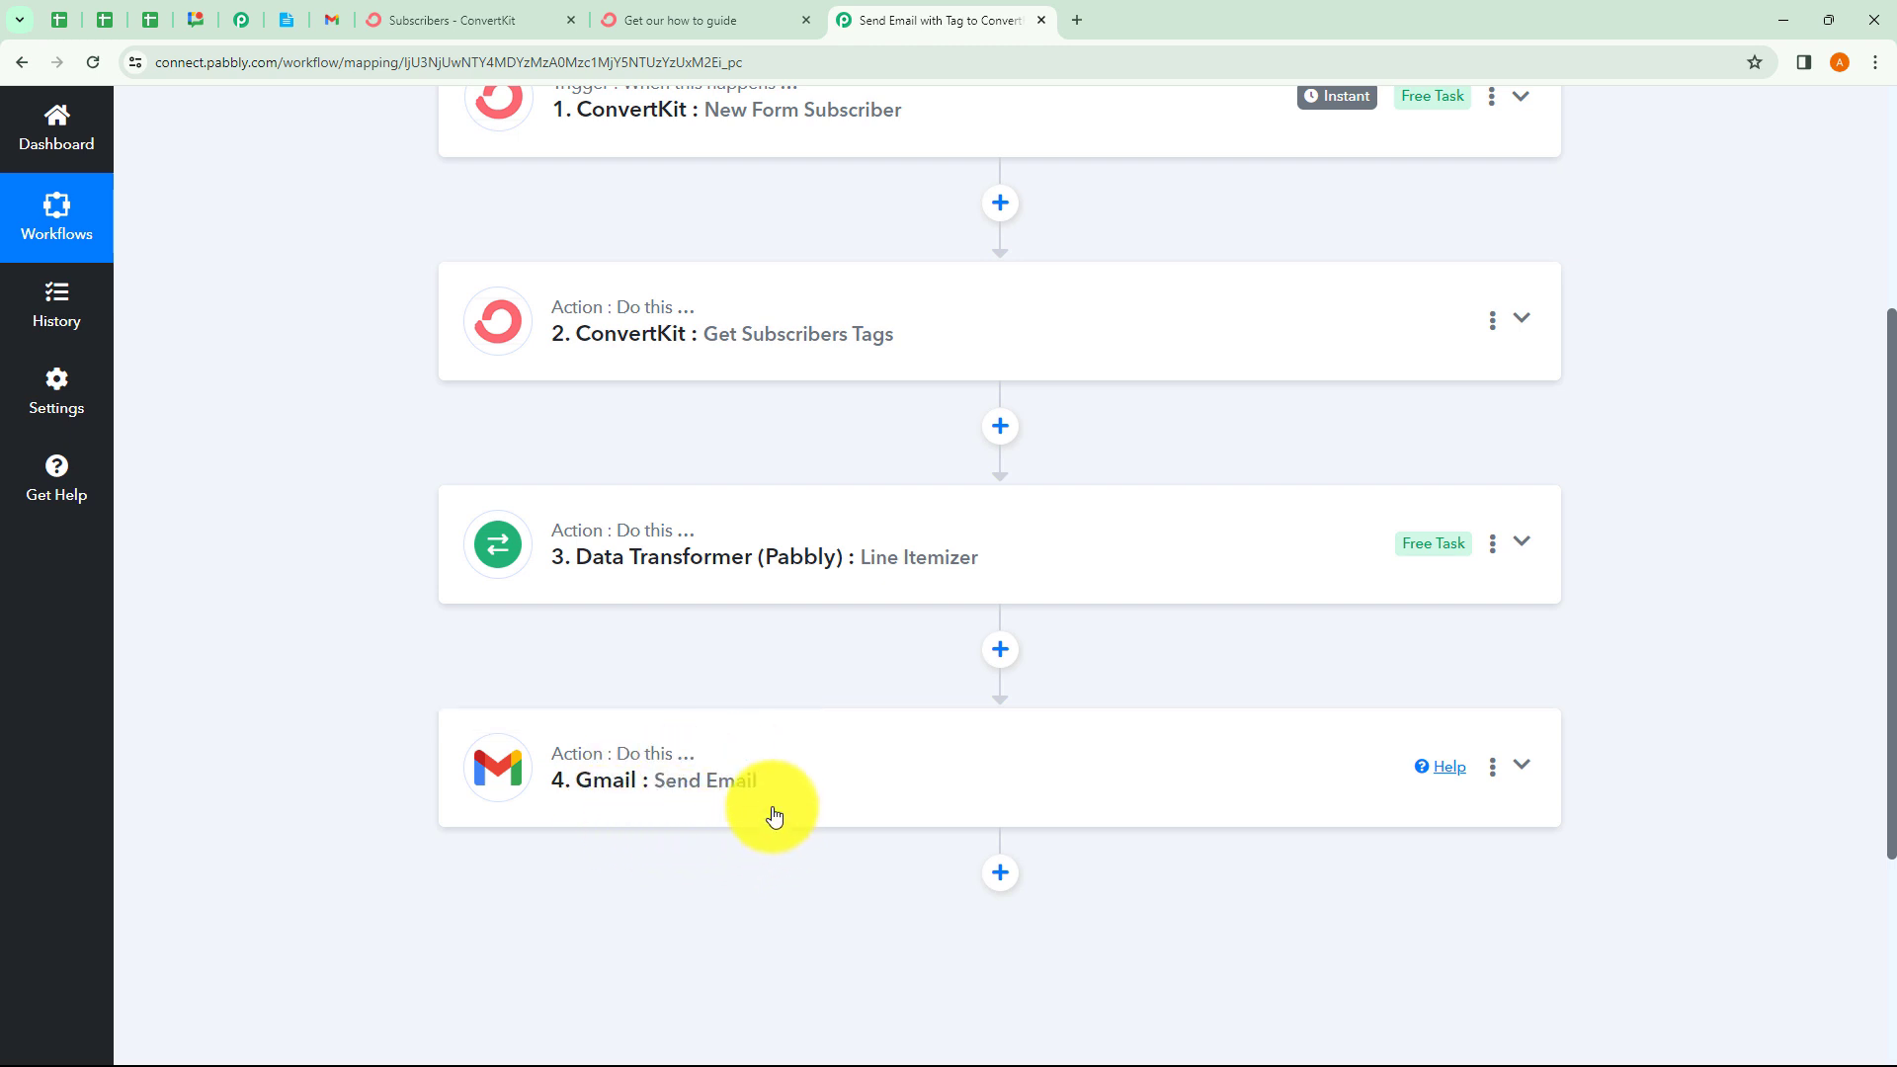
{"action": "scroll", "coordinate": [775, 813], "scroll_direction": "up", "scroll_amount": 2}
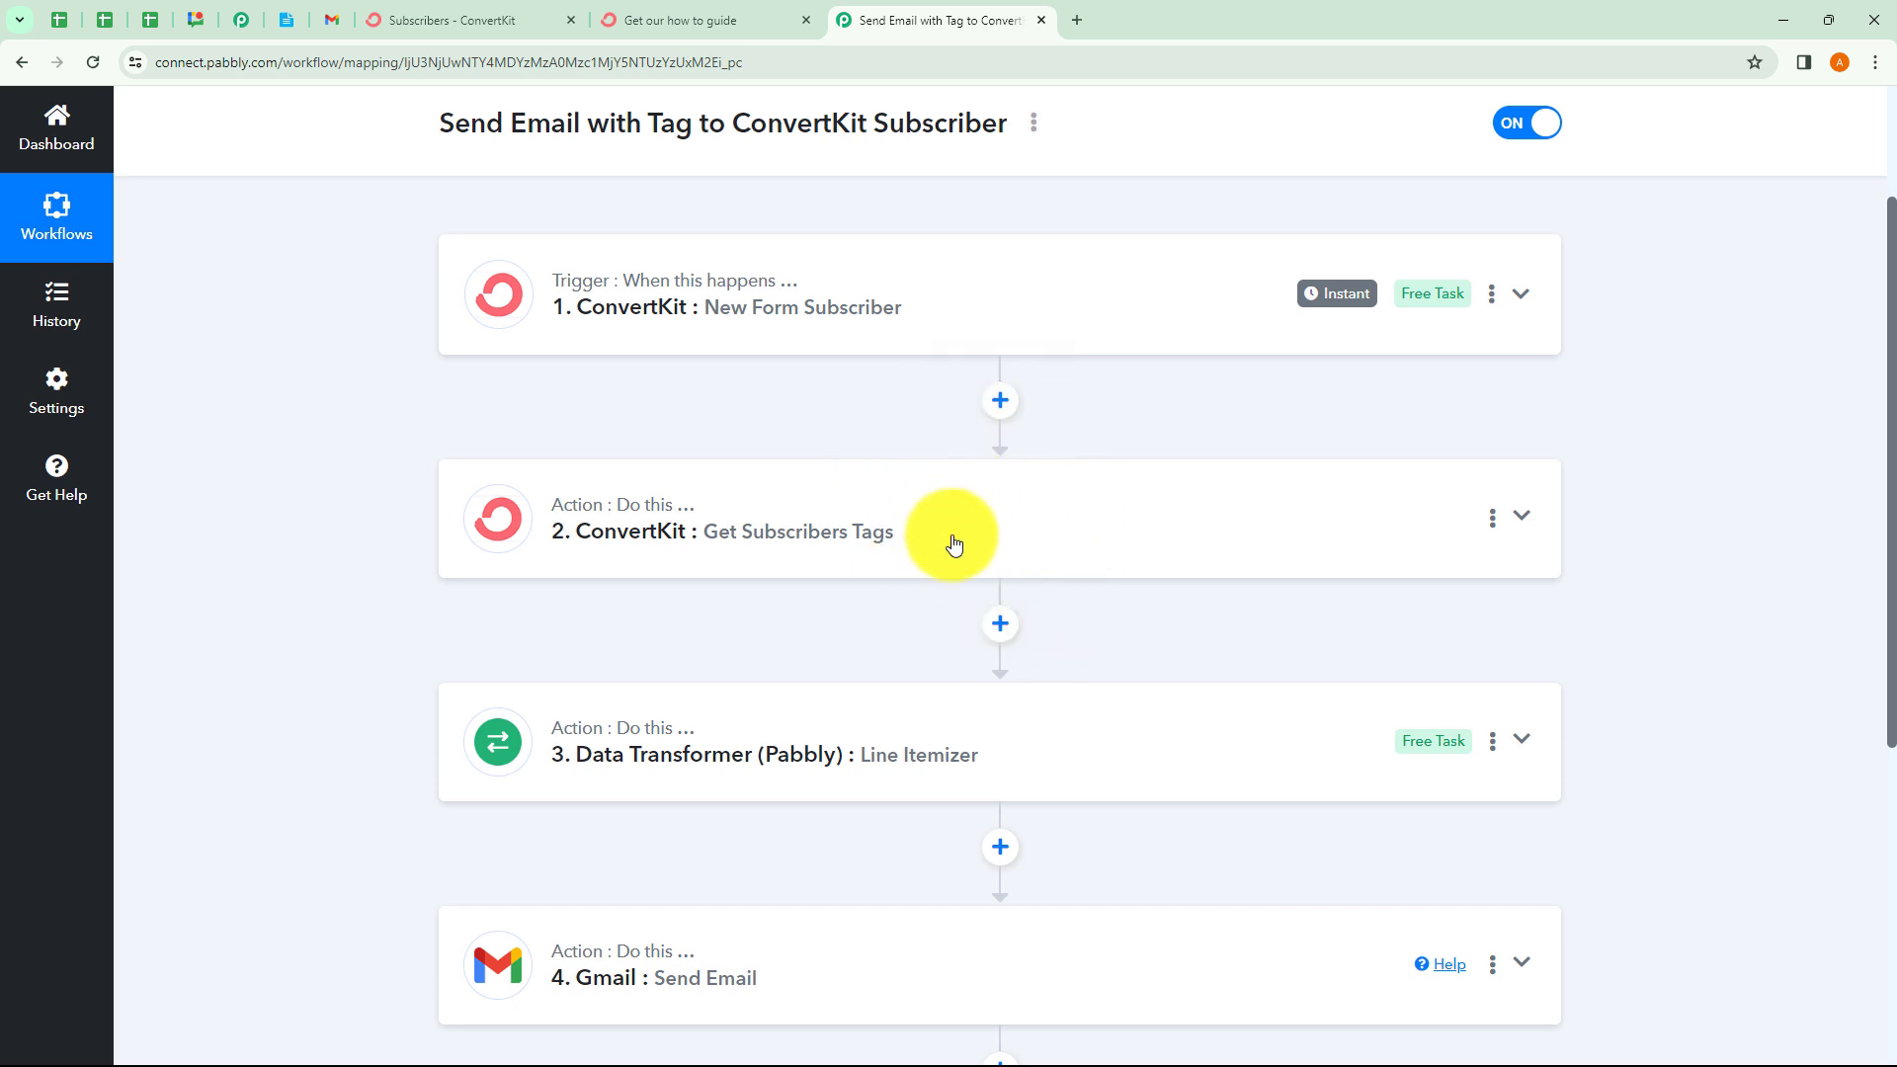
{"action": "scroll", "coordinate": [931, 534], "scroll_direction": "up", "scroll_amount": 2}
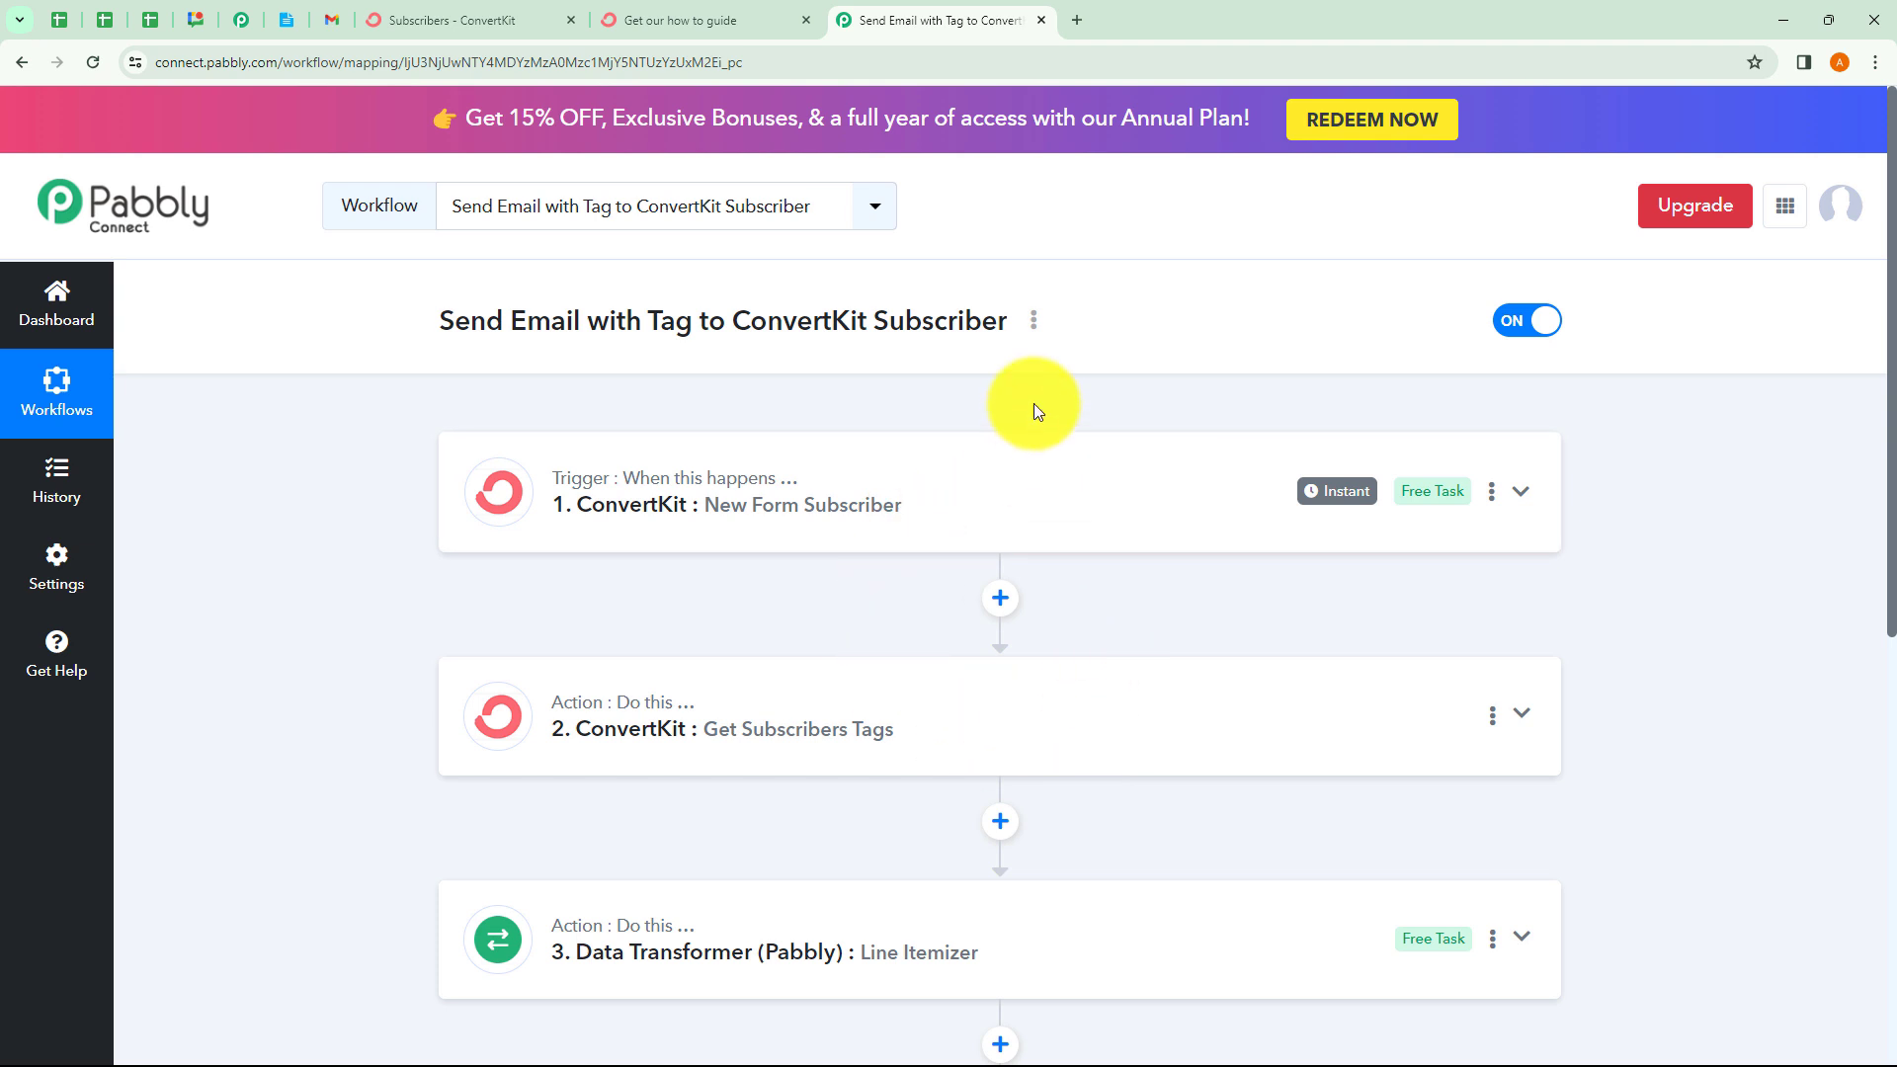
View the share link of the Send Email with Tag to ConvertKit Subscriber workflow and close the sharing dialog
{"action": "left_click", "coordinate": [1037, 322]}
{"action": "left_click", "coordinate": [919, 430]}
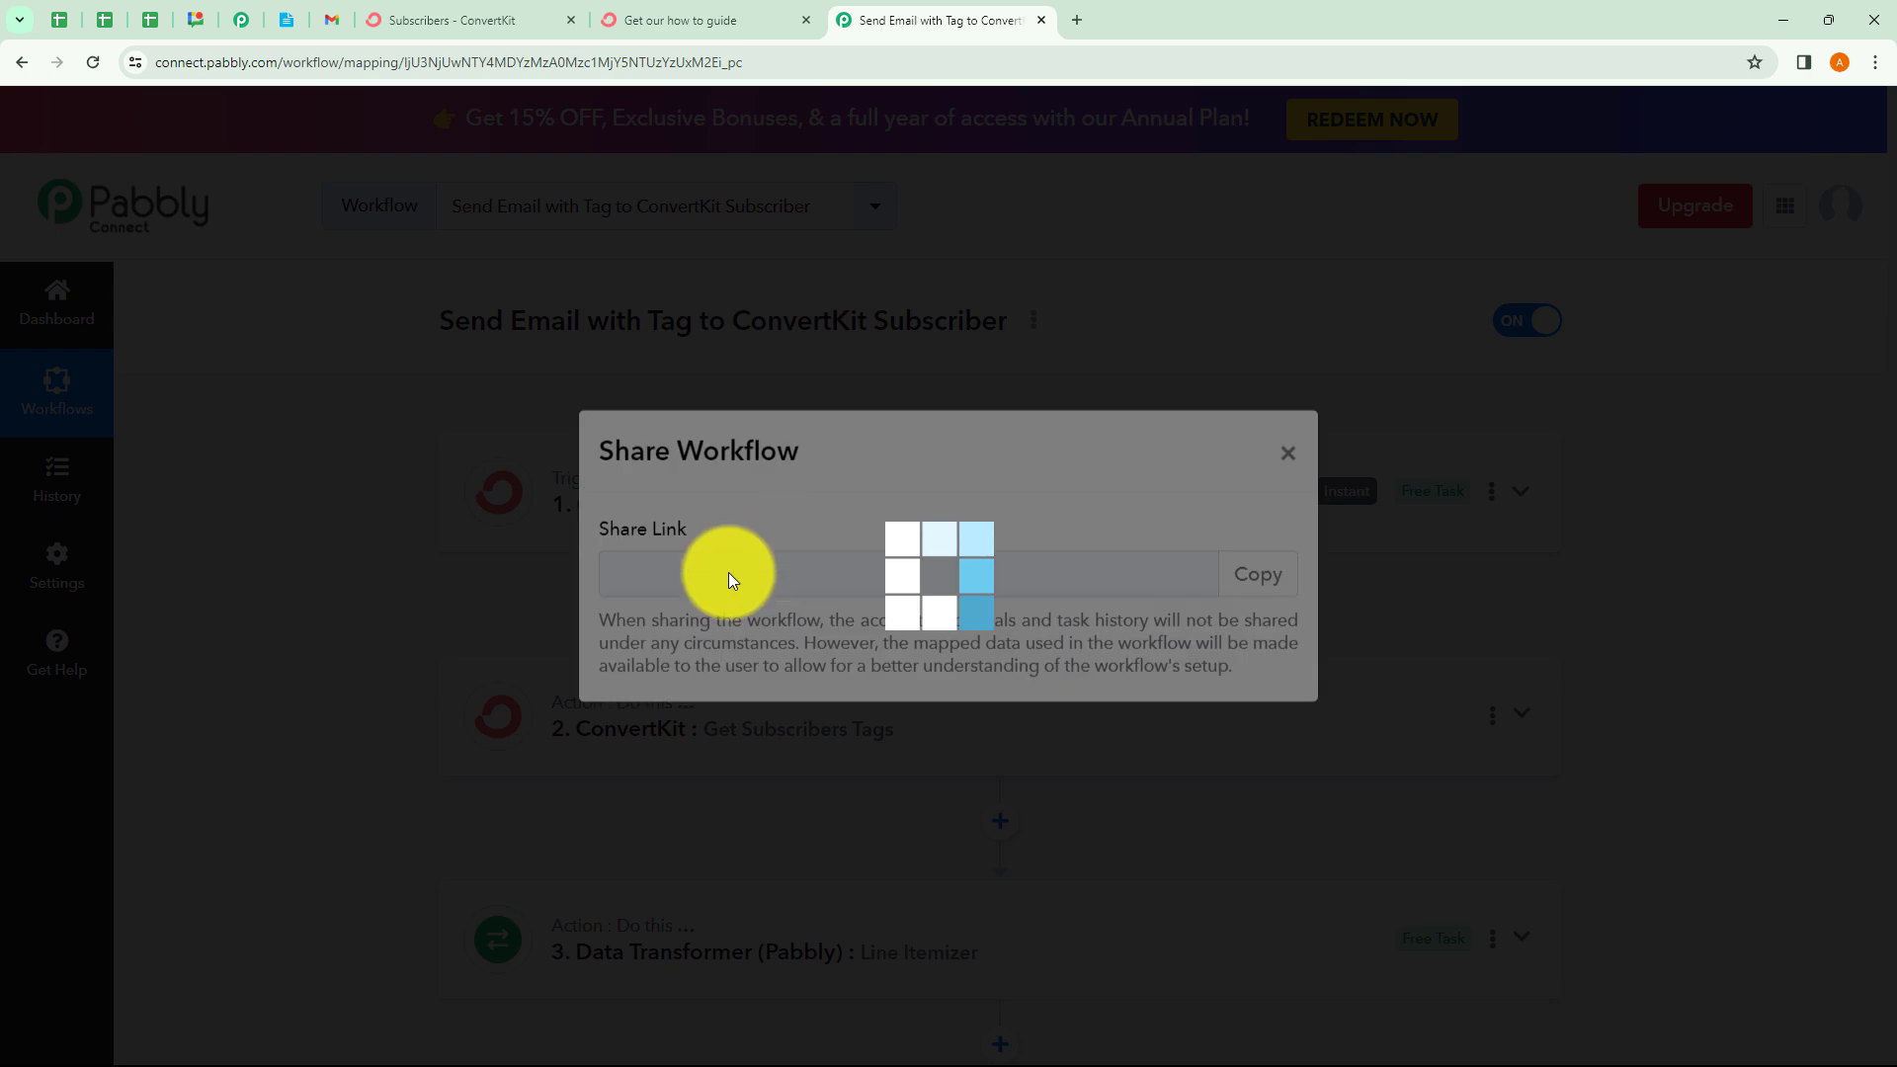
{"action": "left_click_drag", "start_coordinate": [637, 594], "coordinate": [1196, 593]}
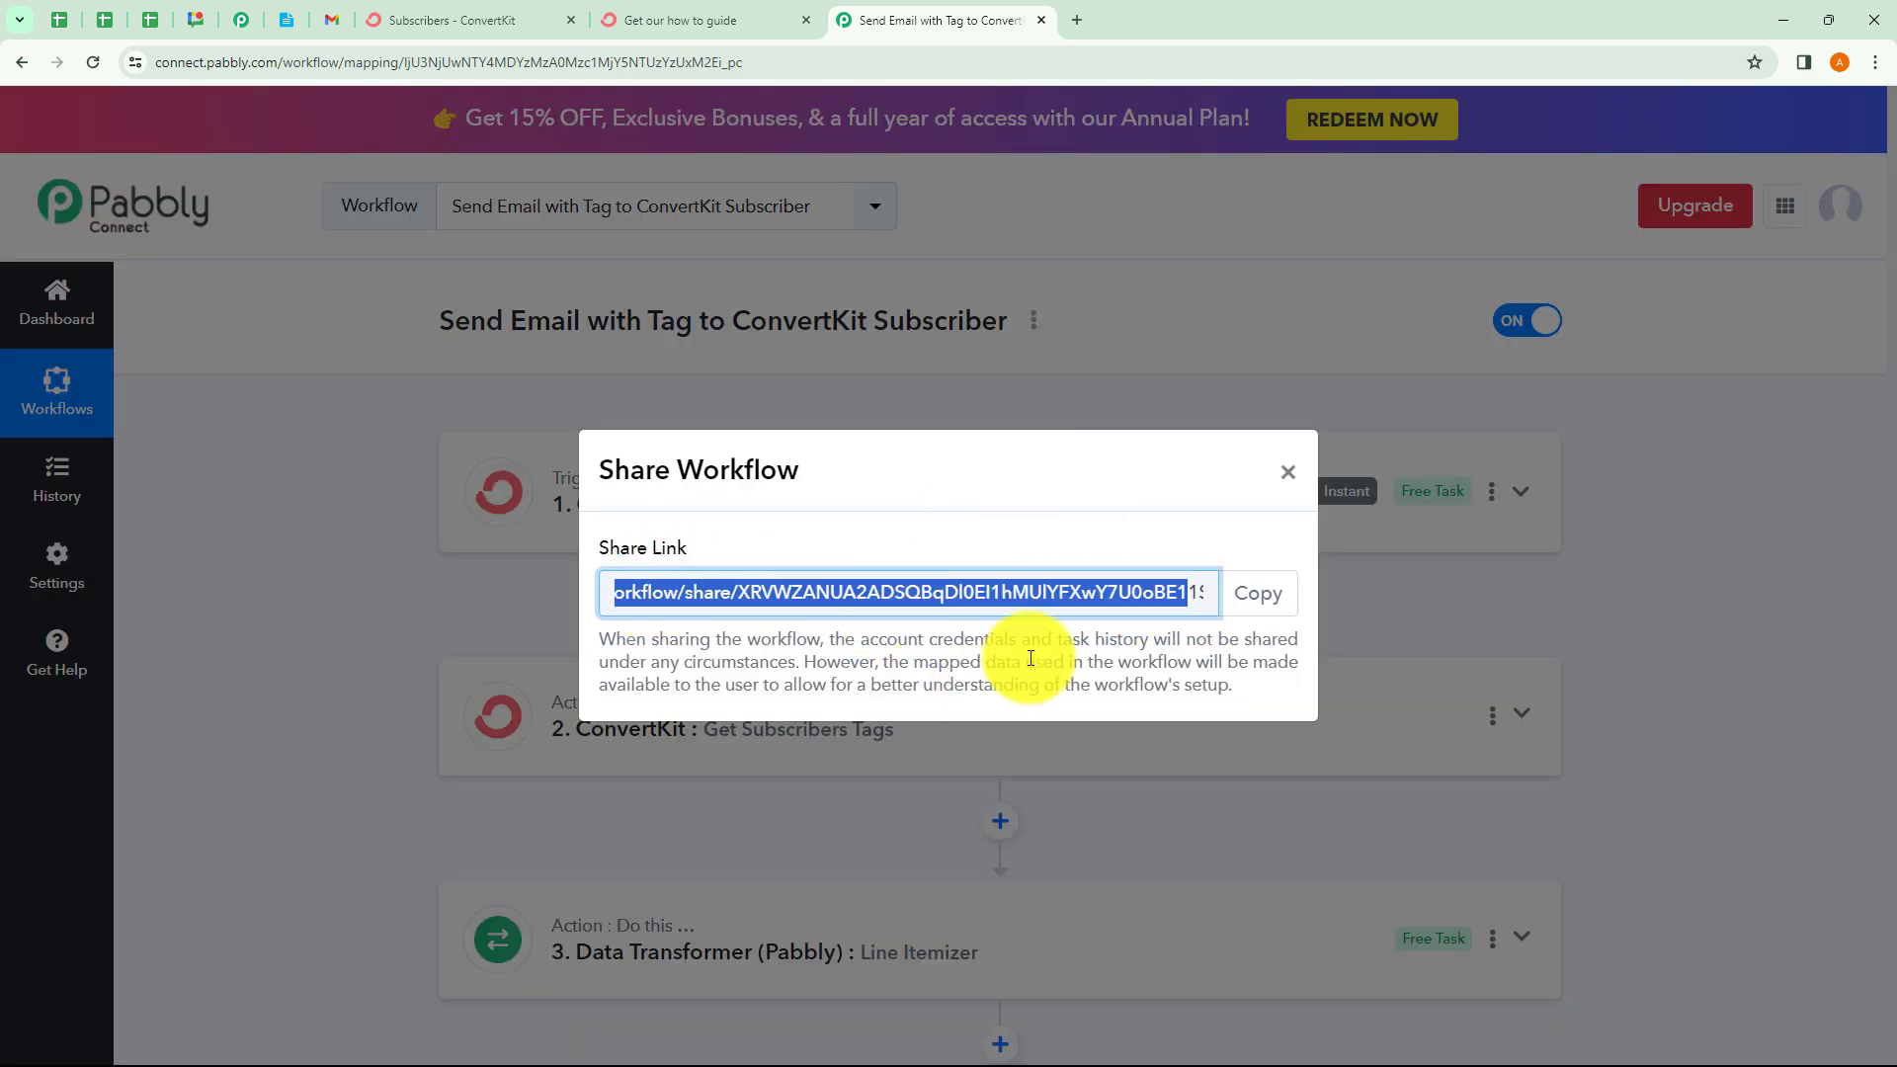
{"action": "left_click", "coordinate": [1289, 473]}
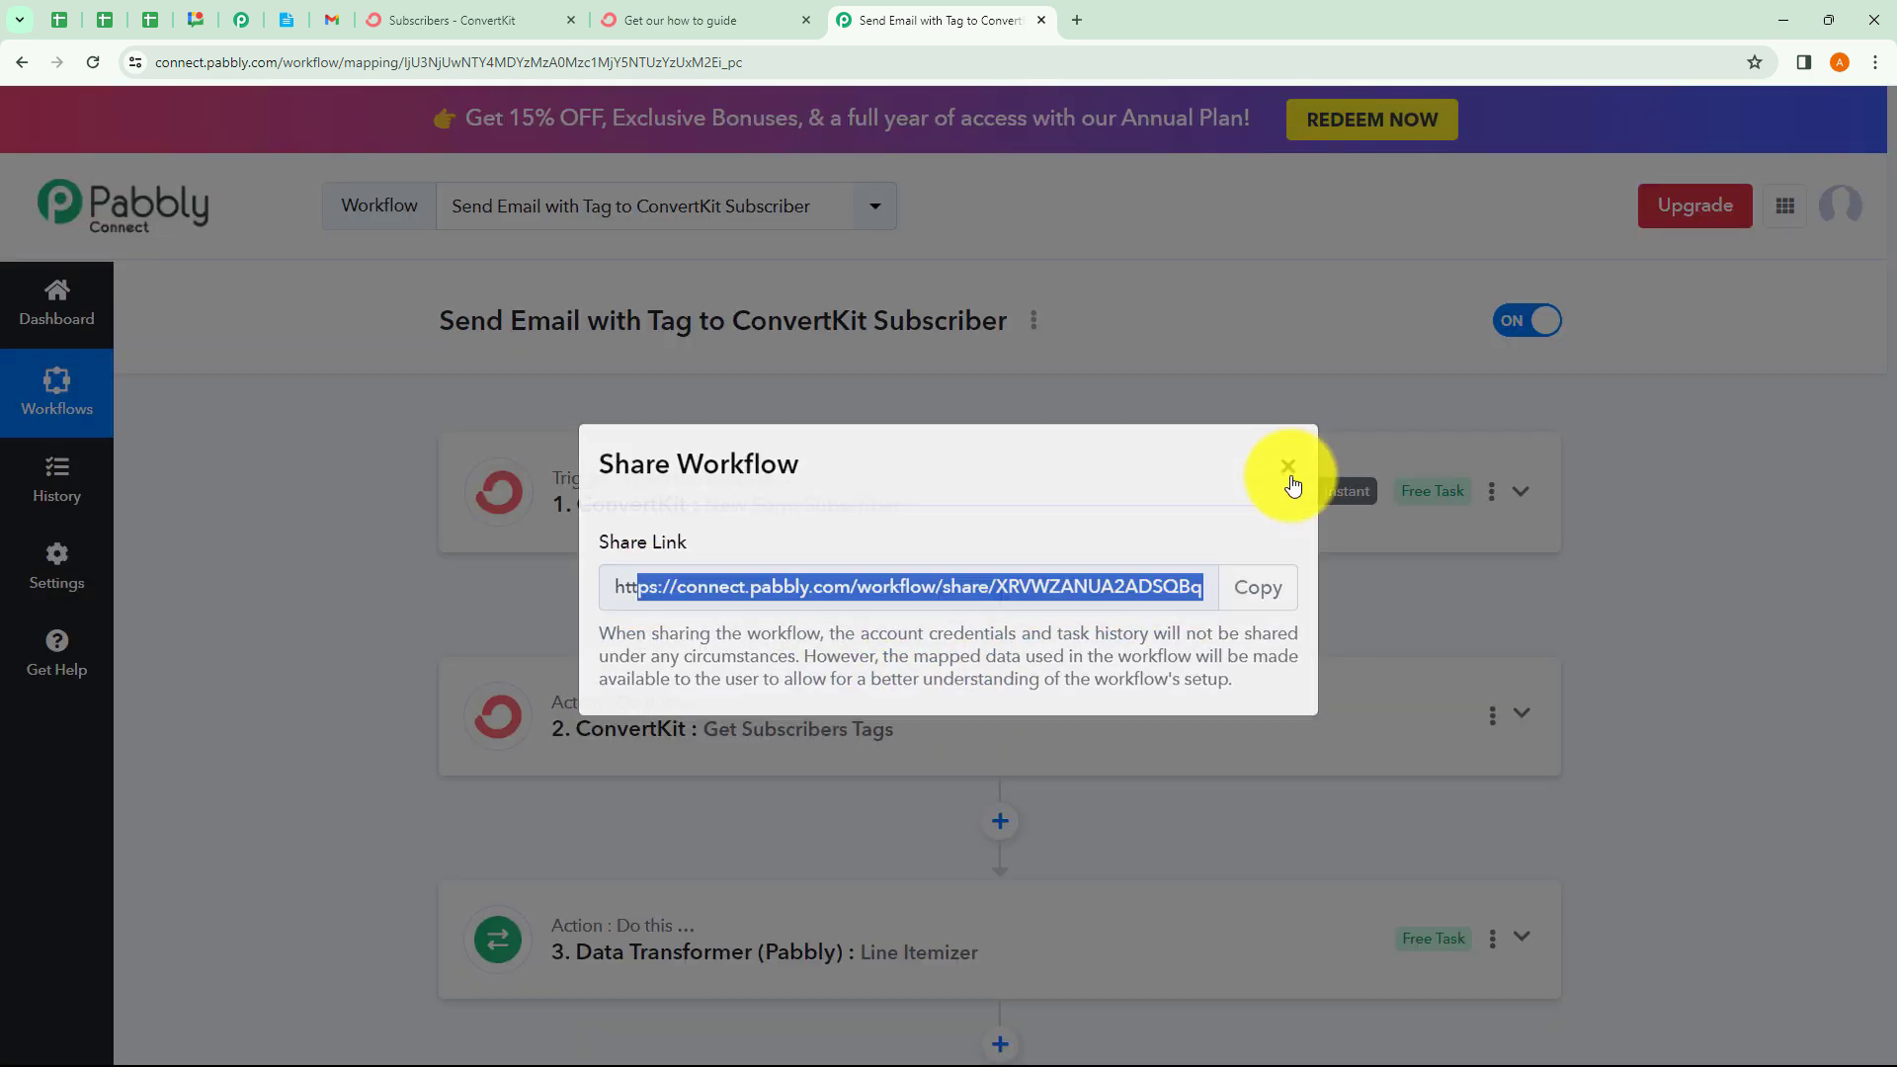